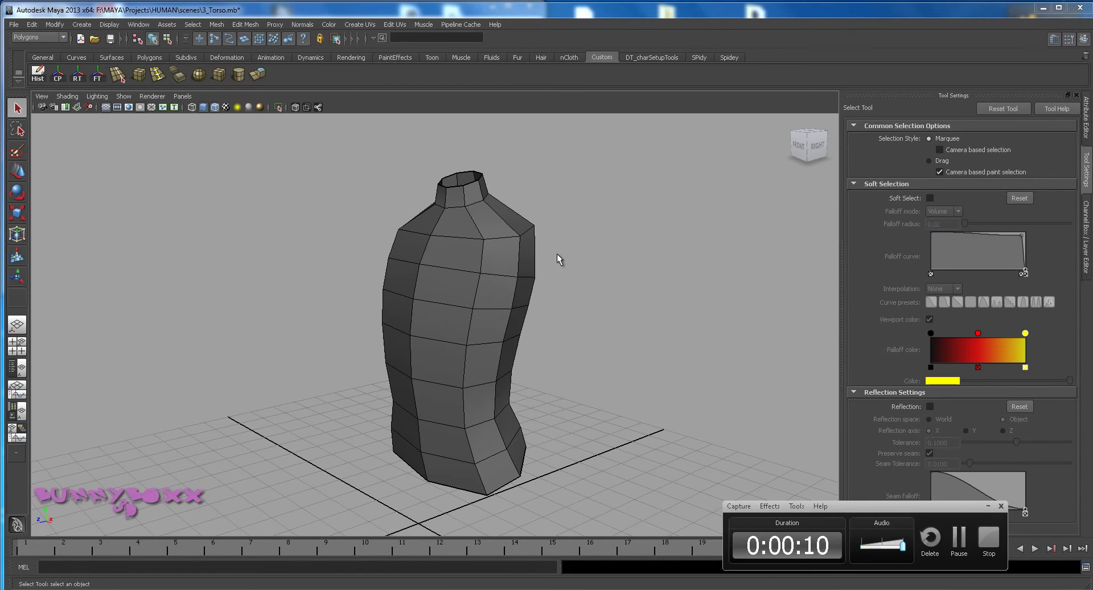
Examine the torso mesh in perspective and compare it with the front reference photo around the head, neck and torso.
{"action": "left_click_drag", "start_coordinate": [557, 254], "coordinate": [601, 250], "text": "alt"}
{"action": "middle_click_drag", "start_coordinate": [561, 273], "coordinate": [529, 253], "text": "alt"}
{"action": "left_click_drag", "start_coordinate": [529, 253], "coordinate": [544, 270], "text": "alt"}
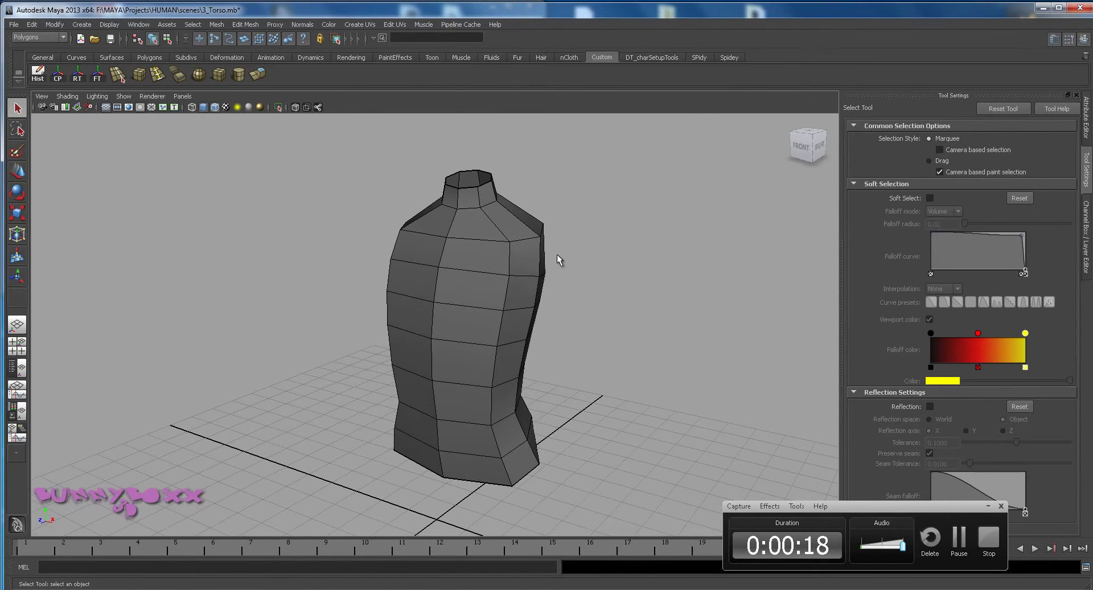
{"action": "mouse_move", "coordinate": [552, 252]}
{"action": "middle_mouse_down", "text": "alt"}
{"action": "mouse_move", "coordinate": [538, 256]}
{"action": "mouse_move", "coordinate": [564, 261]}
{"action": "middle_mouse_up", "text": "alt"}
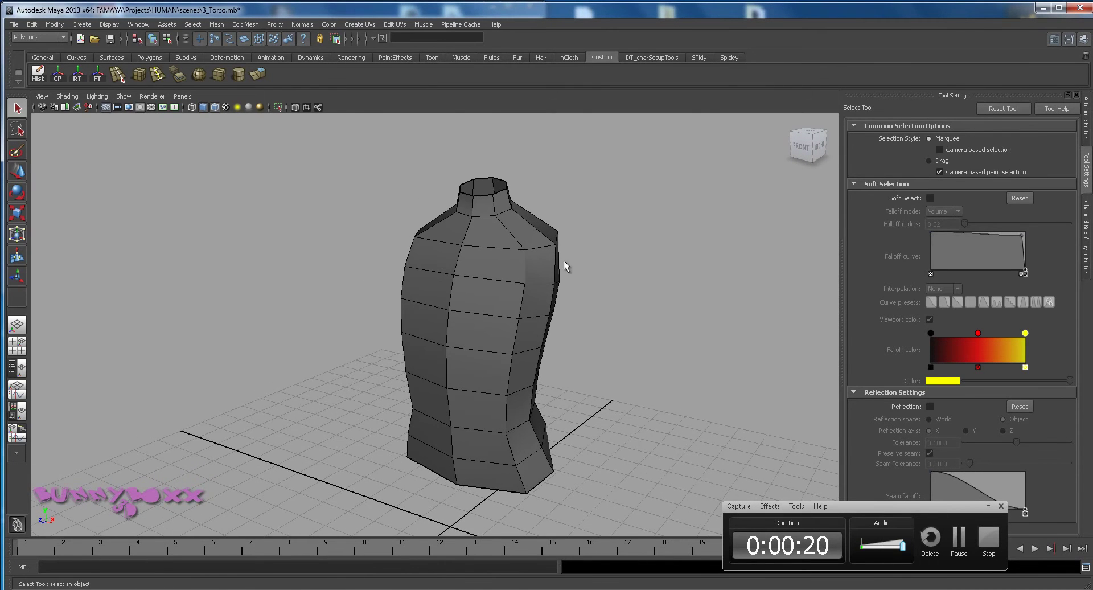
{"action": "left_click_drag", "start_coordinate": [538, 227], "coordinate": [561, 262], "text": "alt"}
{"action": "key", "text": "space"}
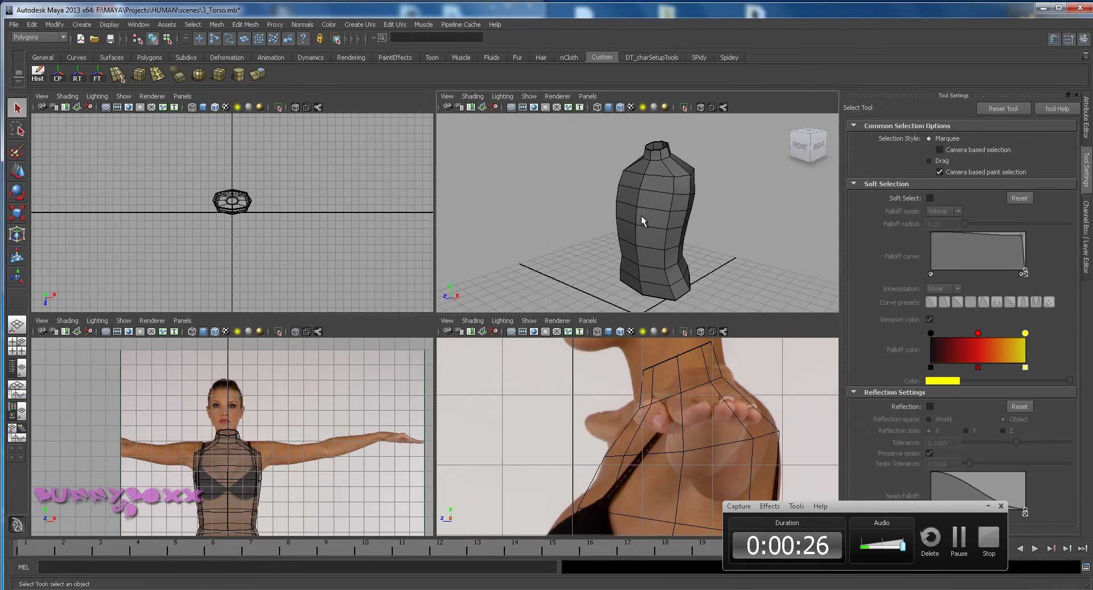
{"action": "left_click", "coordinate": [359, 397]}
{"action": "key", "text": "space"}
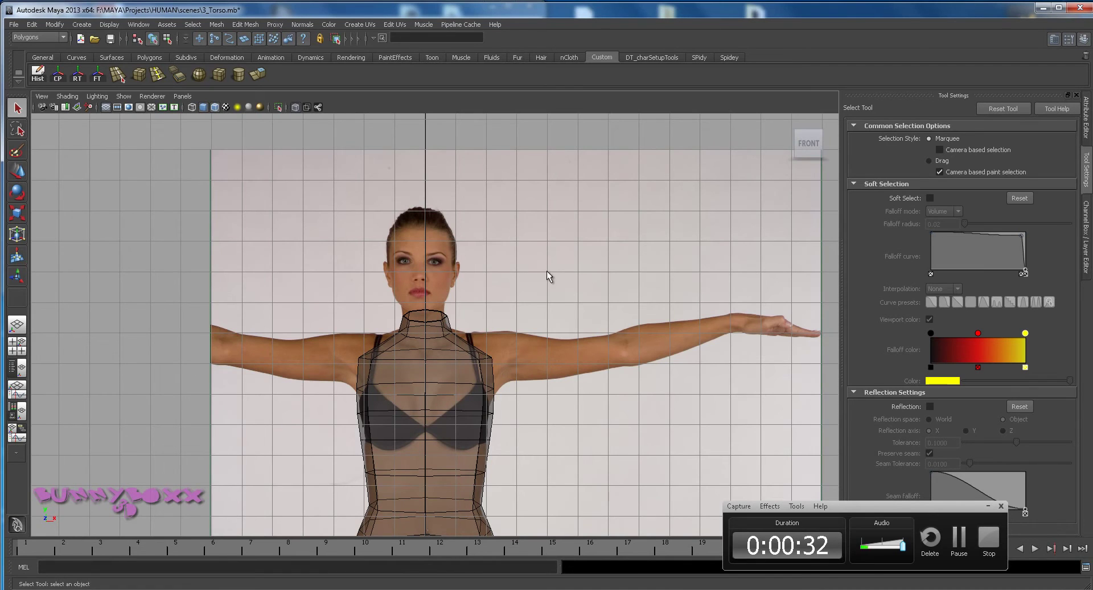
{"action": "middle_click_drag", "start_coordinate": [538, 247], "coordinate": [526, 264], "text": "alt"}
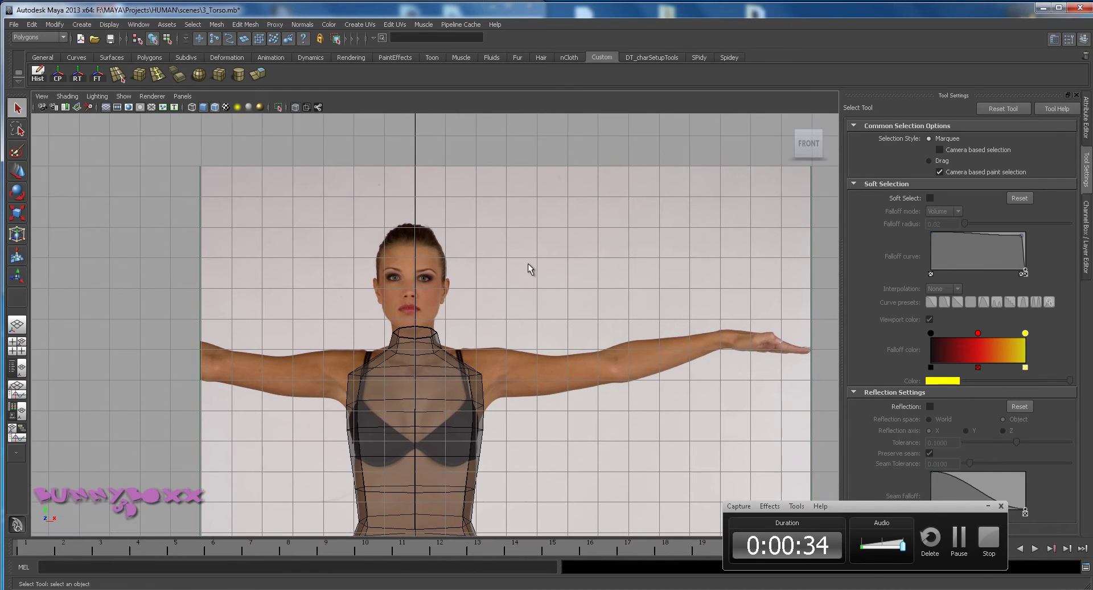
{"action": "scroll", "coordinate": [479, 272], "scroll_direction": "up", "scroll_amount": 2}
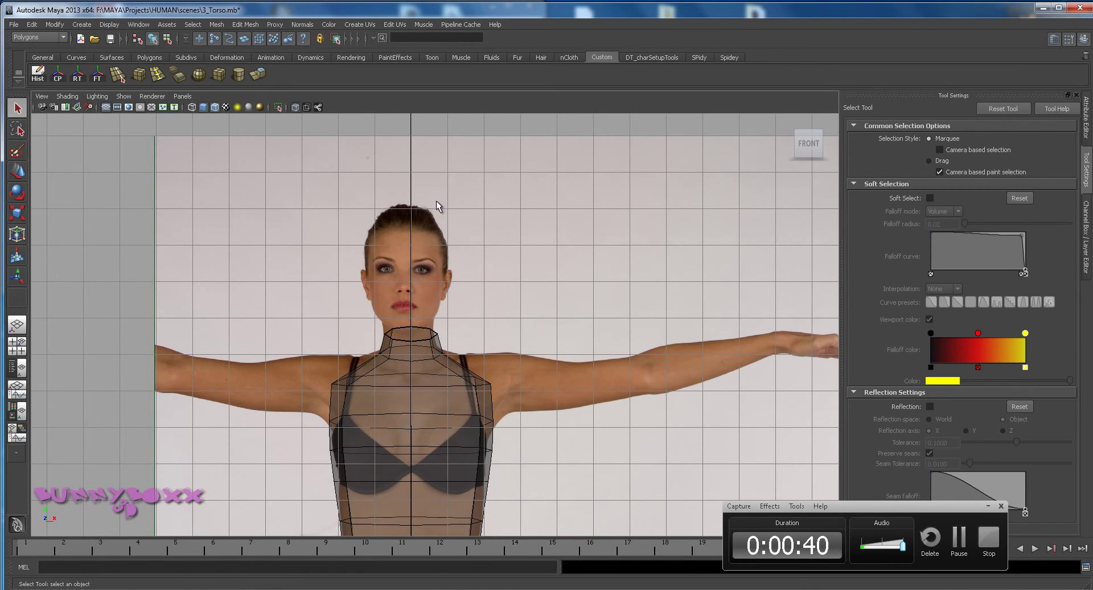
{"action": "scroll", "coordinate": [511, 274], "scroll_direction": "down", "scroll_amount": 2}
{"action": "middle_click_drag", "start_coordinate": [517, 317], "coordinate": [531, 231], "text": "alt"}
{"action": "scroll", "coordinate": [520, 254], "scroll_direction": "down", "scroll_amount": 1}
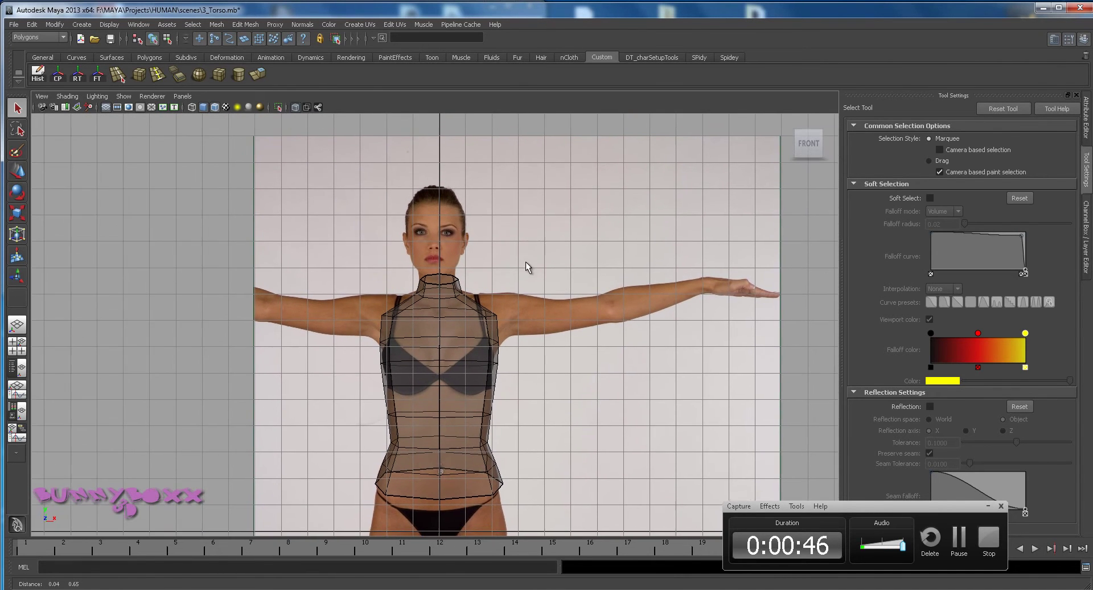
{"action": "scroll", "coordinate": [527, 258], "scroll_direction": "up", "scroll_amount": 3}
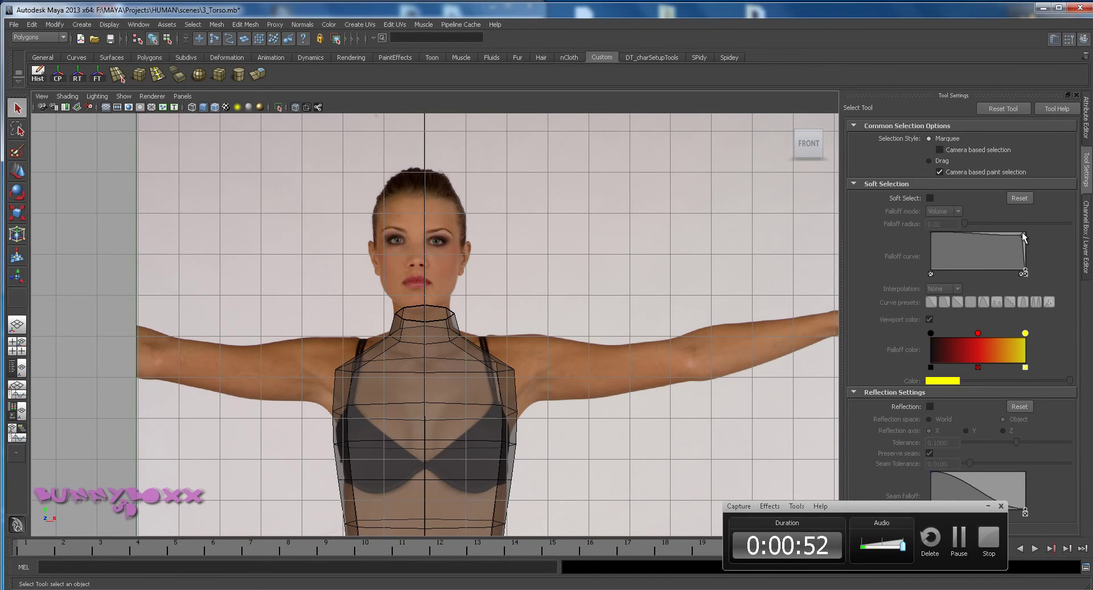
Select the front view's image plane and copy its Image Center X value from its channels.
{"action": "left_click", "coordinate": [1084, 212]}
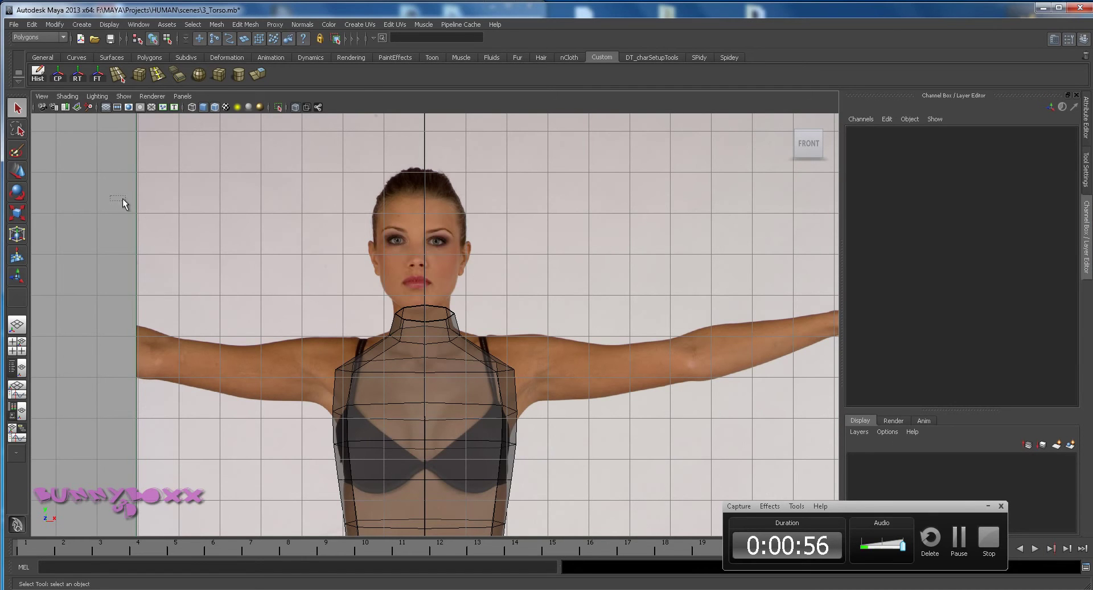
{"action": "left_click", "coordinate": [96, 199]}
{"action": "left_click_drag", "start_coordinate": [98, 182], "coordinate": [167, 224]}
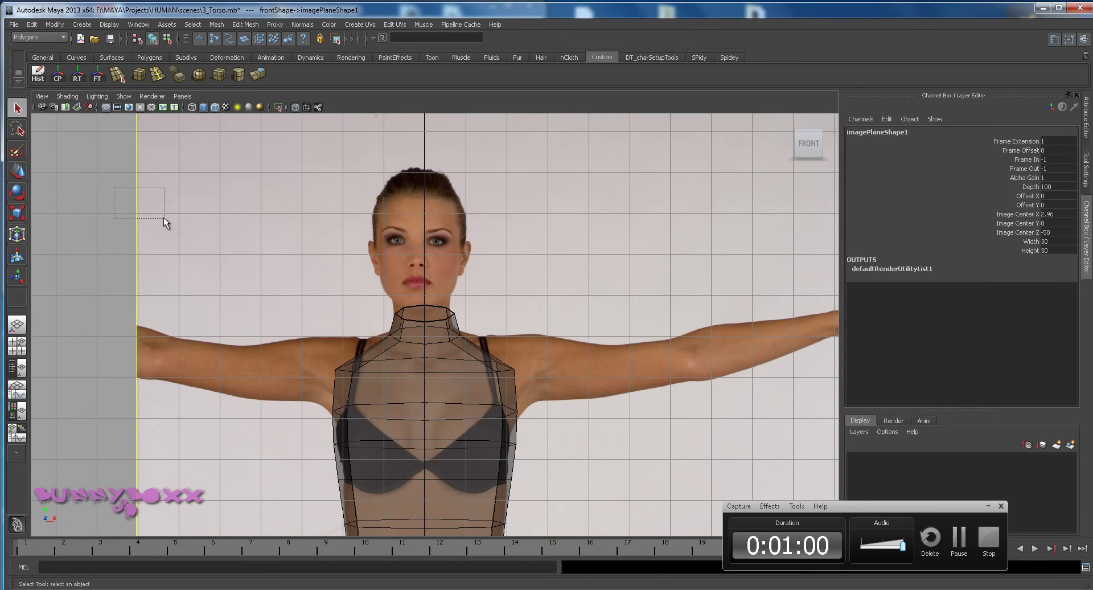
{"action": "left_click_drag", "start_coordinate": [135, 188], "coordinate": [177, 242]}
{"action": "left_click", "coordinate": [1048, 214]}
{"action": "key", "text": "ctrl+c"}
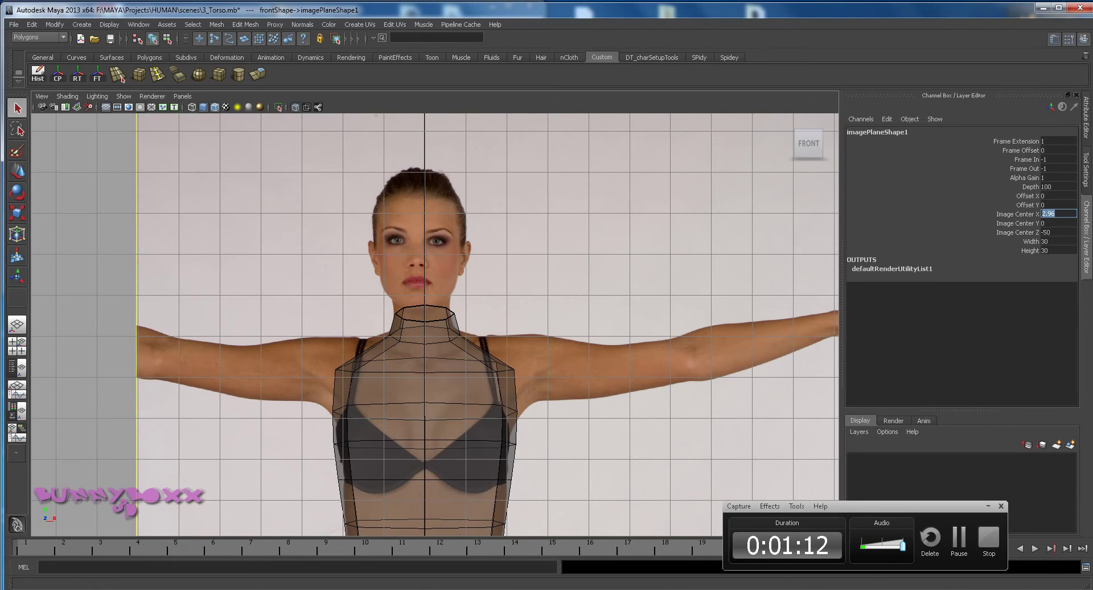
Switch to Notepad, write the heading "Default Image Plane position:" and paste the copied value 2.96 beneath it.
{"action": "left_click", "coordinate": [415, 589]}
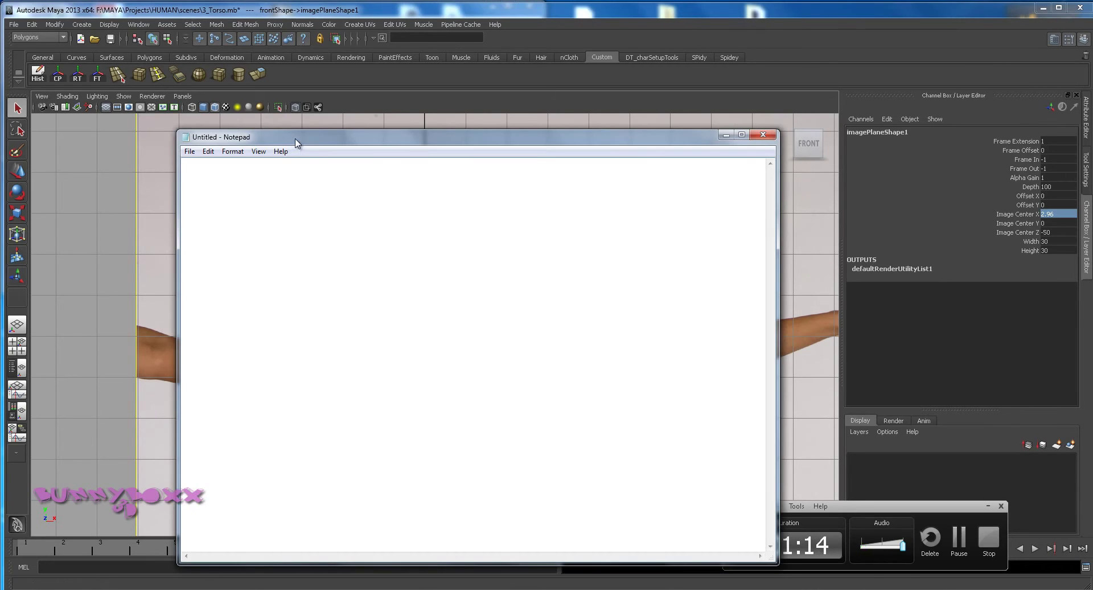
{"action": "left_click_drag", "start_coordinate": [296, 137], "coordinate": [320, 155]}
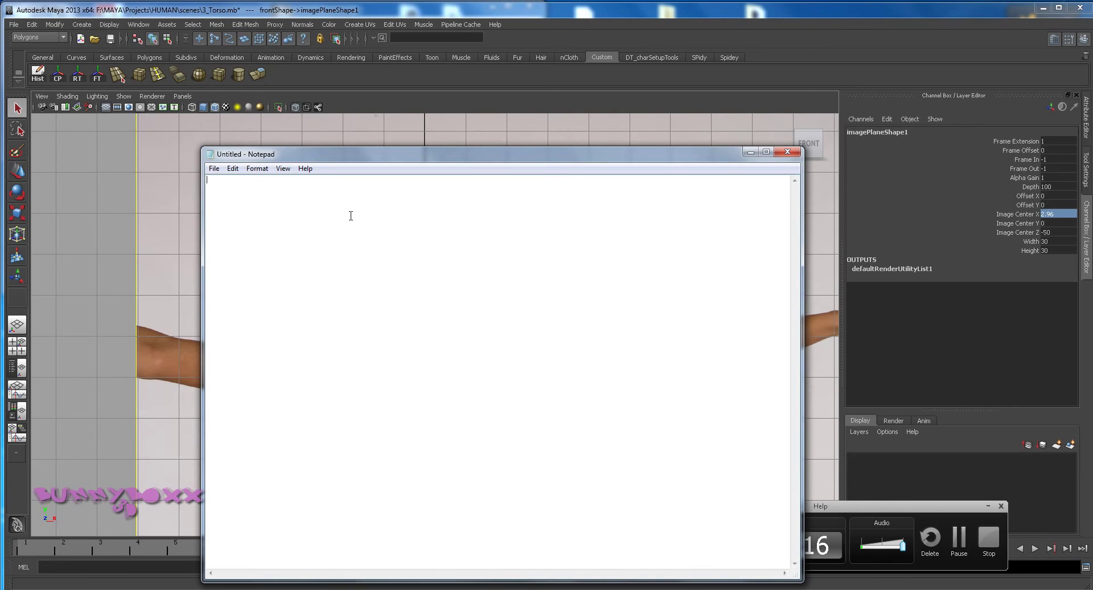
{"action": "type", "text": "Default Image PLane"}
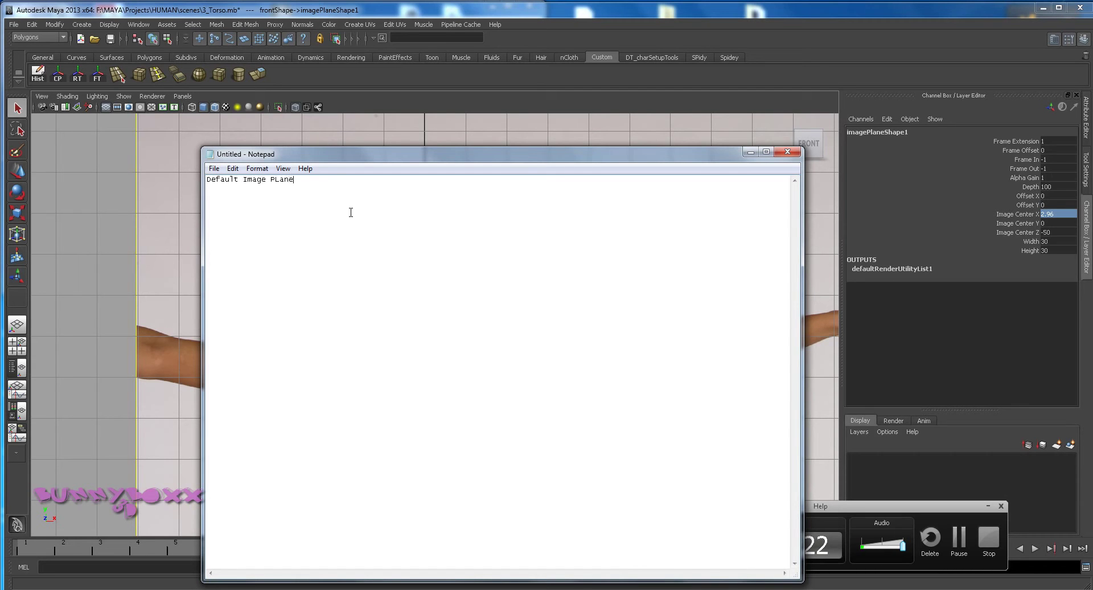
{"action": "key", "text": "BackSpace"}
{"action": "key", "text": "BackSpace"}
{"action": "type", "text": "lane Pos"}
{"action": "key", "text": "BackSpace"}
{"action": "key", "text": "BackSpace"}
{"action": "key", "text": "BackSpace"}
{"action": "type", "text": "positio"}
{"action": "key", "text": "BackSpace"}
{"action": "type", "text": ":"}
{"action": "key", "text": "ctrl+v"}
Add the heading "Face Modelling position:" to the notes and return to Maya.
{"action": "key", "text": "Return"}
{"action": "type", "text": "Face Modellin"}
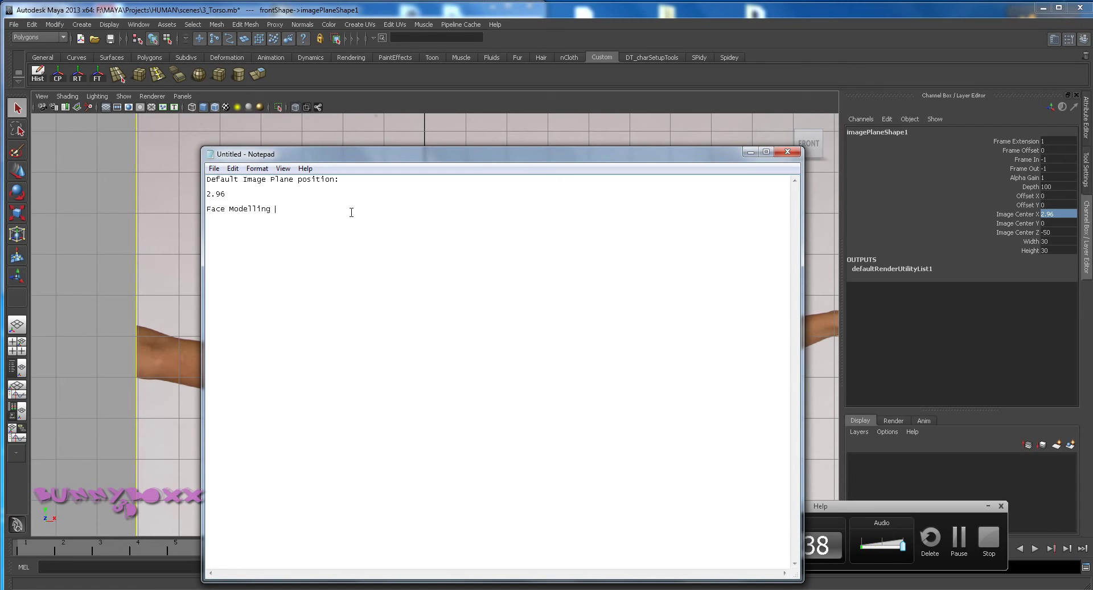
{"action": "type", "text": "g position:"}
{"action": "key", "text": "Return"}
{"action": "left_click", "coordinate": [750, 151]}
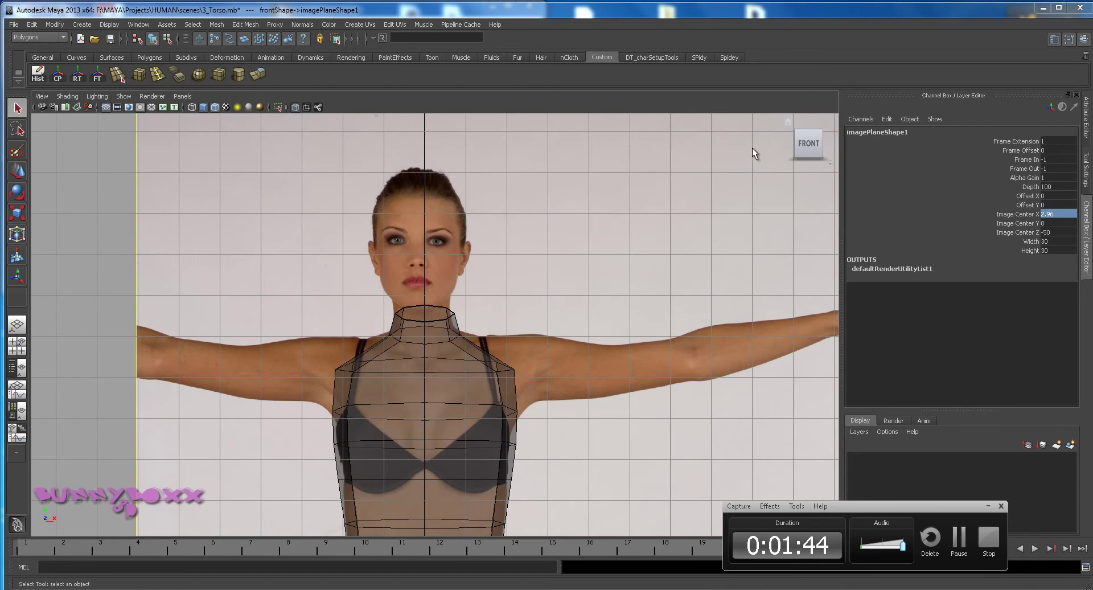
Shift the front image plane sideways to Image Center X 3.16, centring the face on the vertical axis, and deselect it.
{"action": "left_click", "coordinate": [1009, 217]}
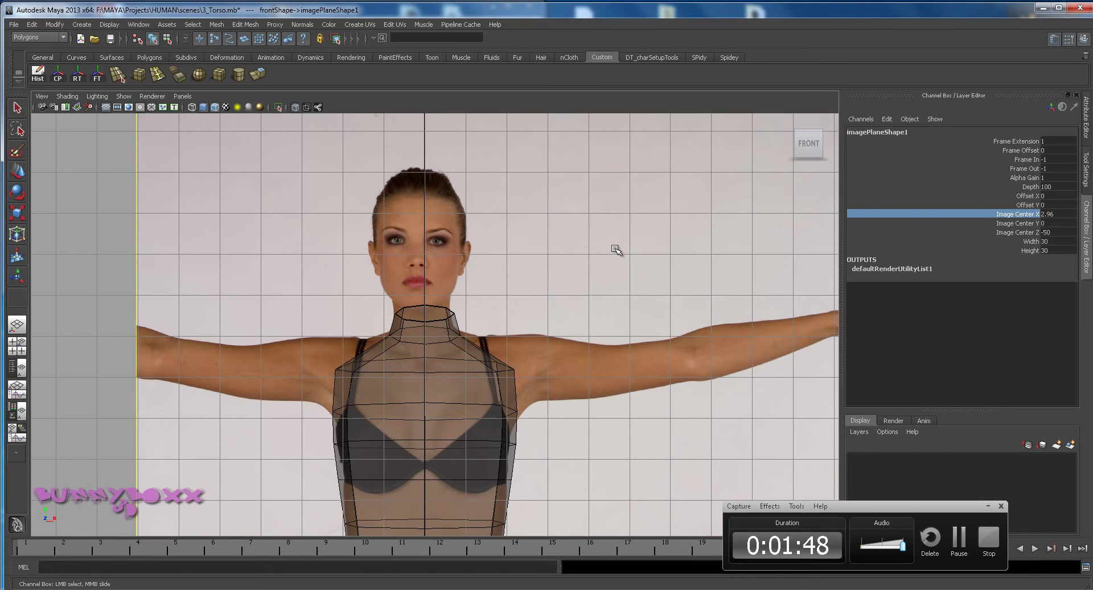
{"action": "middle_click_drag", "start_coordinate": [589, 241], "coordinate": [595, 267]}
{"action": "scroll", "coordinate": [591, 262], "scroll_direction": "up", "scroll_amount": 1}
{"action": "scroll", "coordinate": [590, 263], "scroll_direction": "up", "scroll_amount": 1}
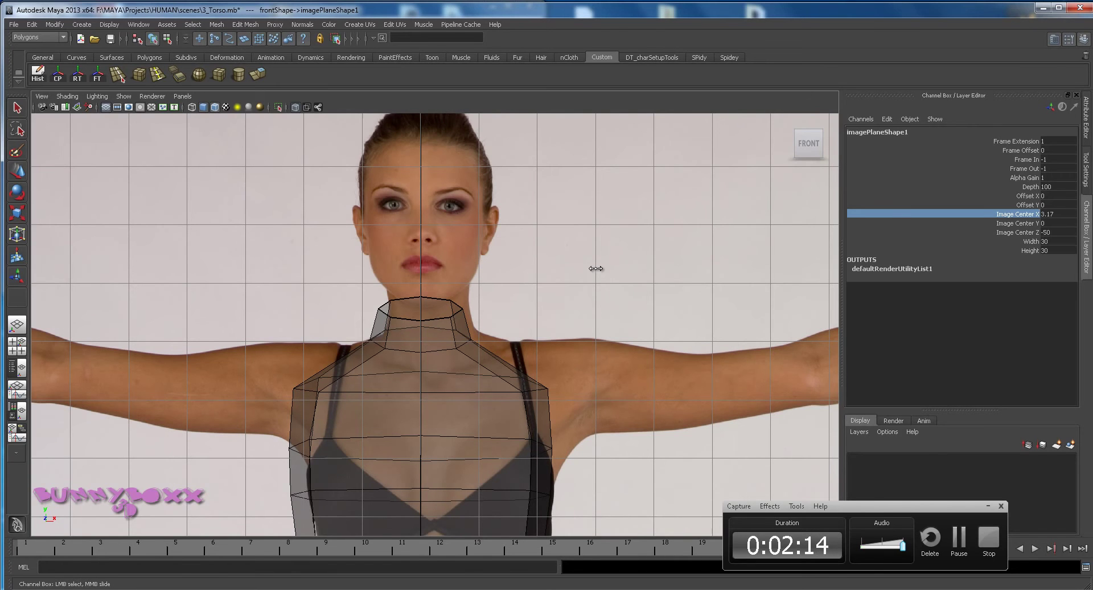
{"action": "scroll", "coordinate": [551, 246], "scroll_direction": "up", "scroll_amount": 2}
{"action": "middle_click_drag", "start_coordinate": [594, 221], "coordinate": [594, 222]}
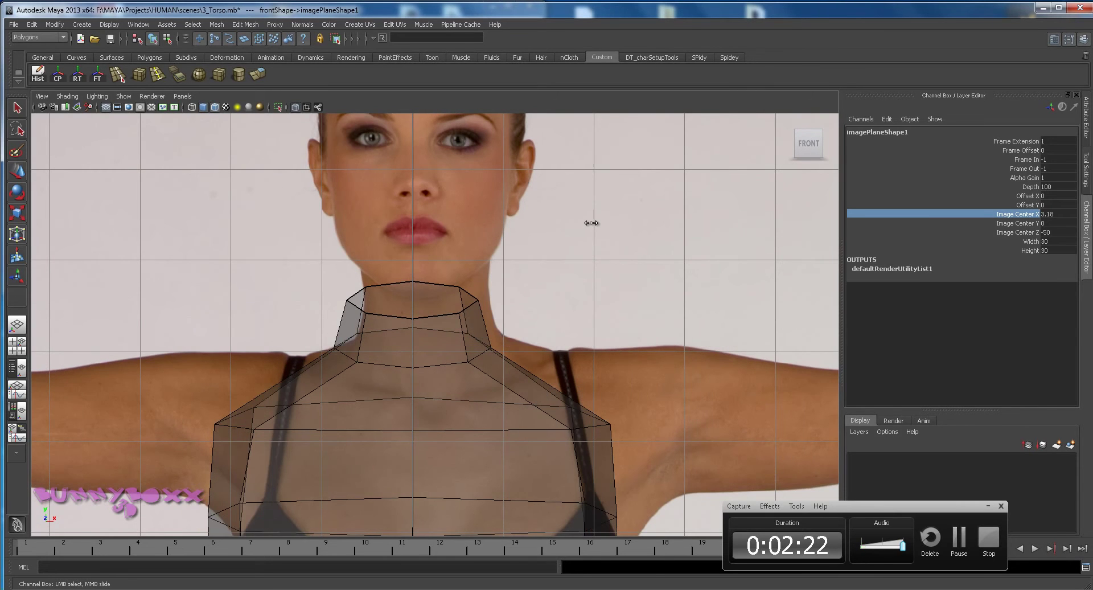
{"action": "middle_click_drag", "start_coordinate": [590, 222], "coordinate": [591, 224]}
{"action": "left_click", "coordinate": [951, 188]}
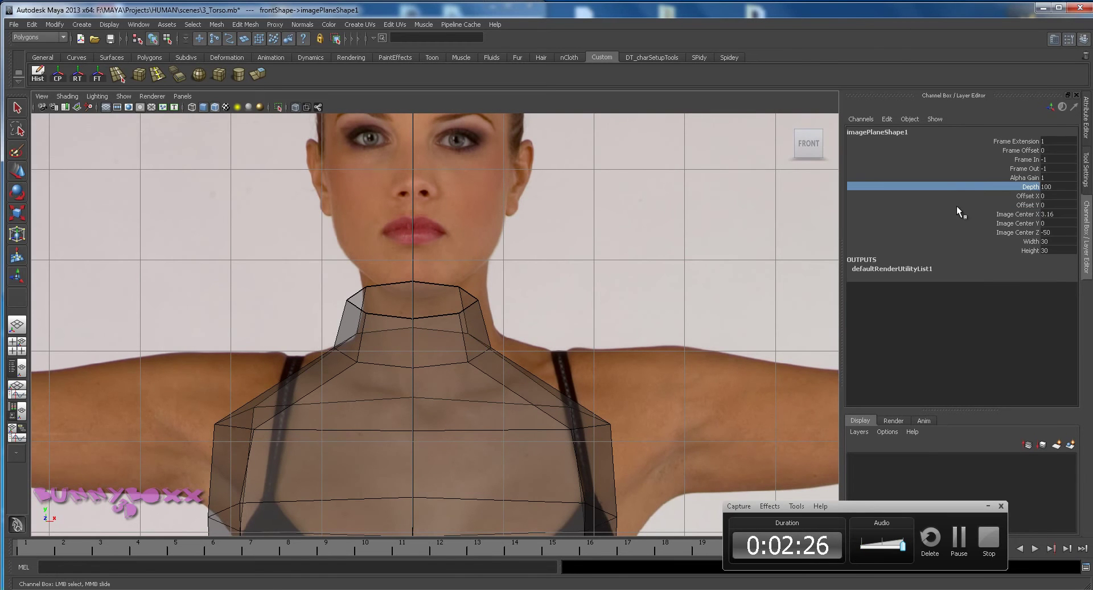
{"action": "left_click", "coordinate": [676, 231]}
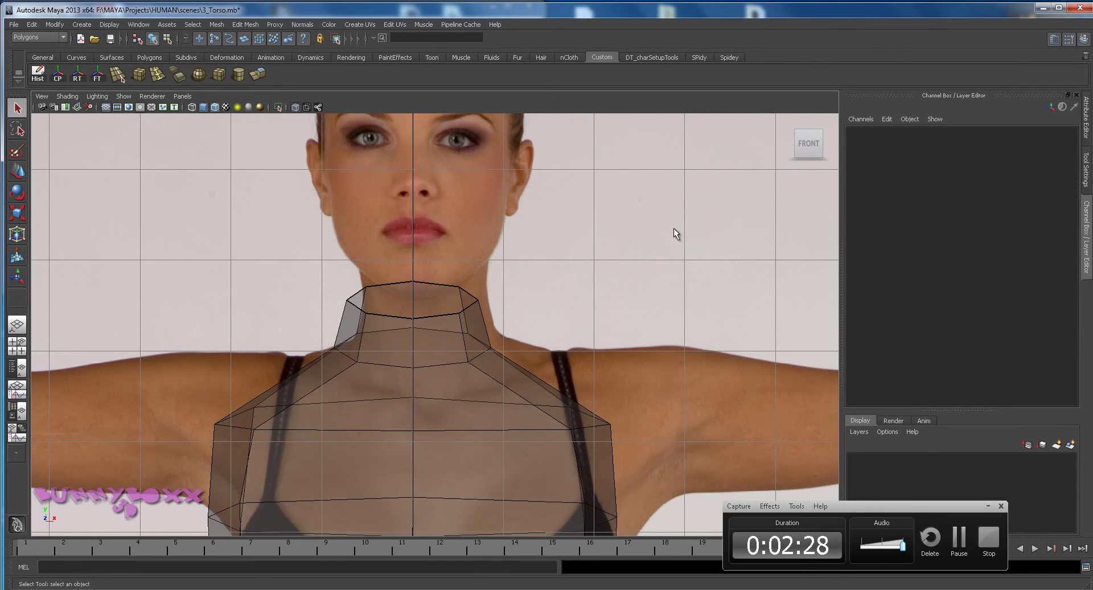
Copy the front image plane's Image Center X value 3.16 into Notepad under "Face Modelling position:" and return to Maya.
{"action": "middle_click_drag", "start_coordinate": [656, 231], "coordinate": [652, 349], "text": "alt"}
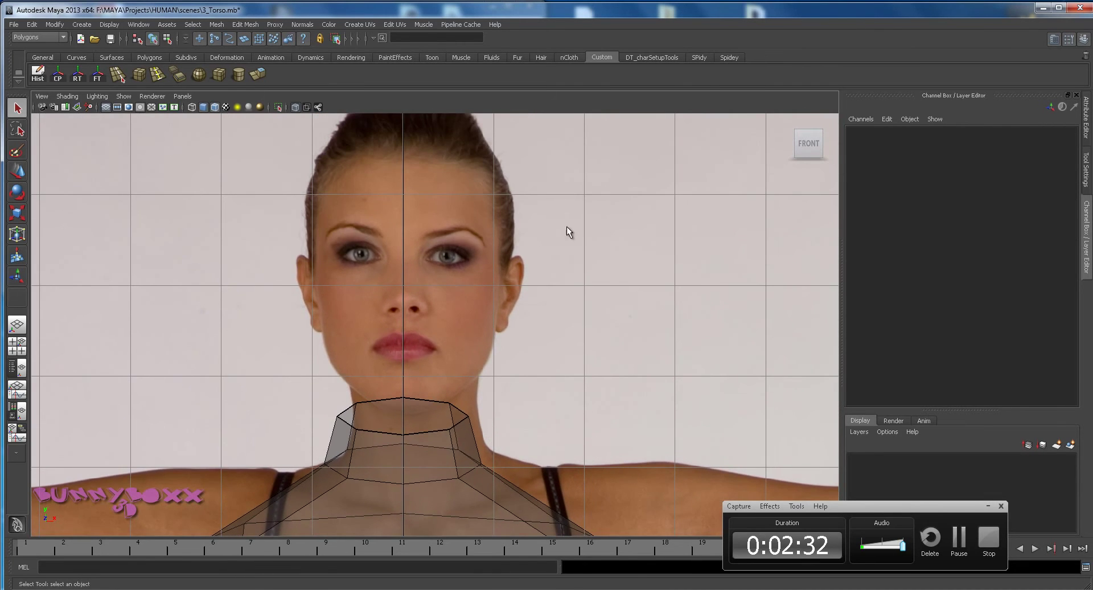
{"action": "middle_click_drag", "start_coordinate": [566, 217], "coordinate": [563, 291], "text": "alt"}
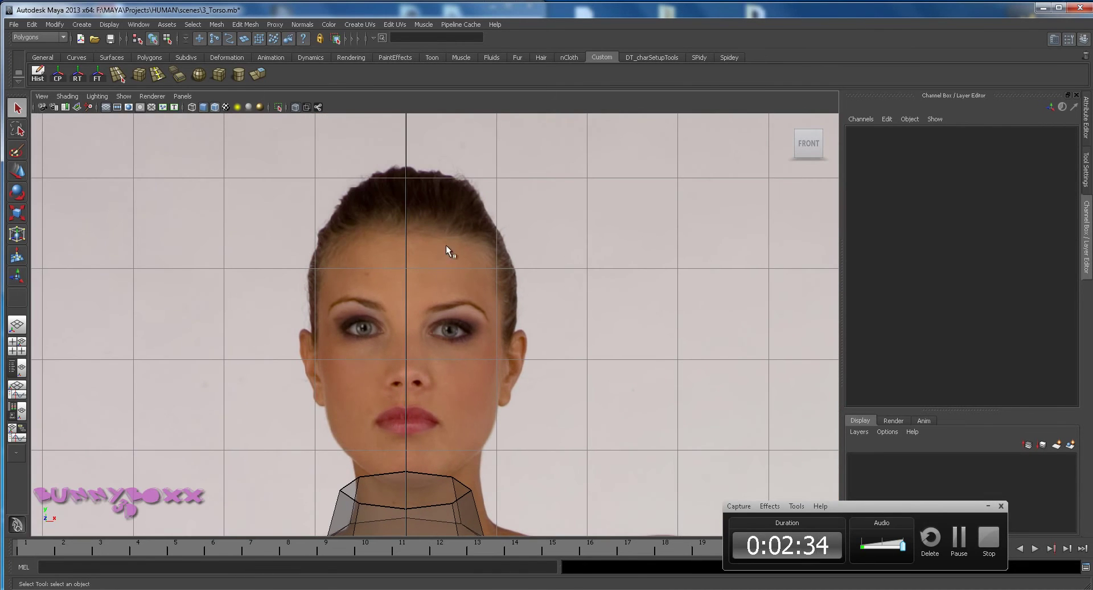
{"action": "scroll", "coordinate": [473, 305], "scroll_direction": "down", "scroll_amount": 5}
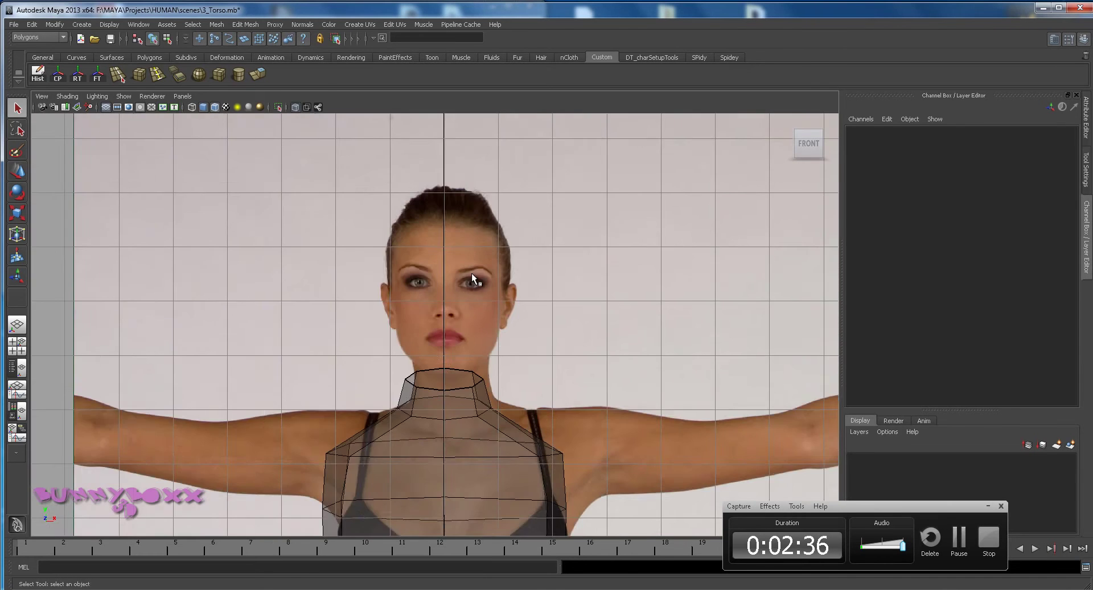
{"action": "left_click_drag", "start_coordinate": [239, 251], "coordinate": [137, 264]}
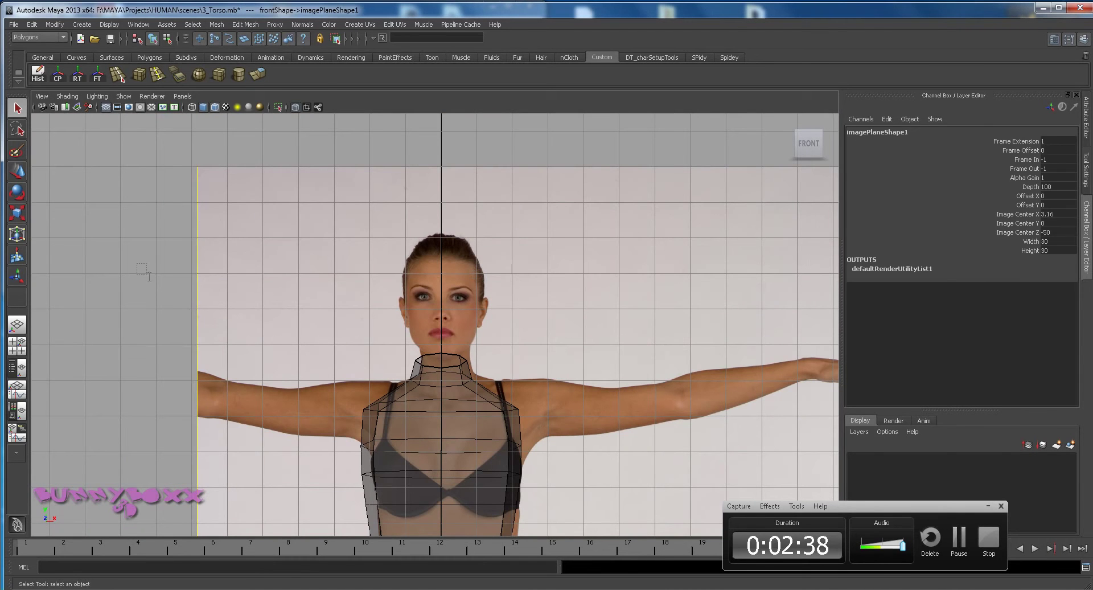
{"action": "left_click", "coordinate": [1060, 213]}
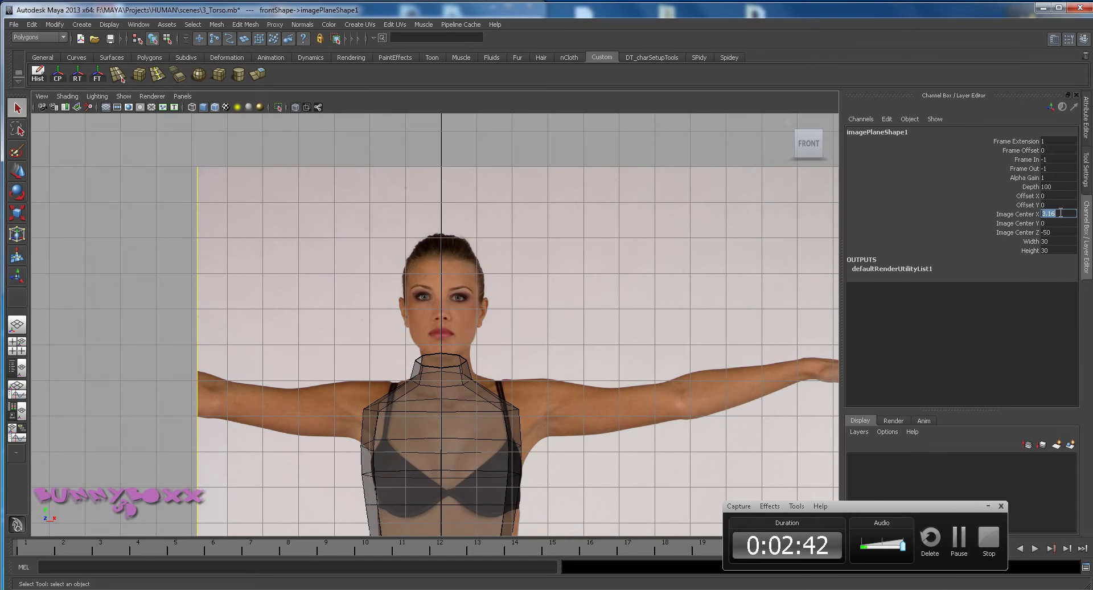
{"action": "key", "text": "alt+Tab"}
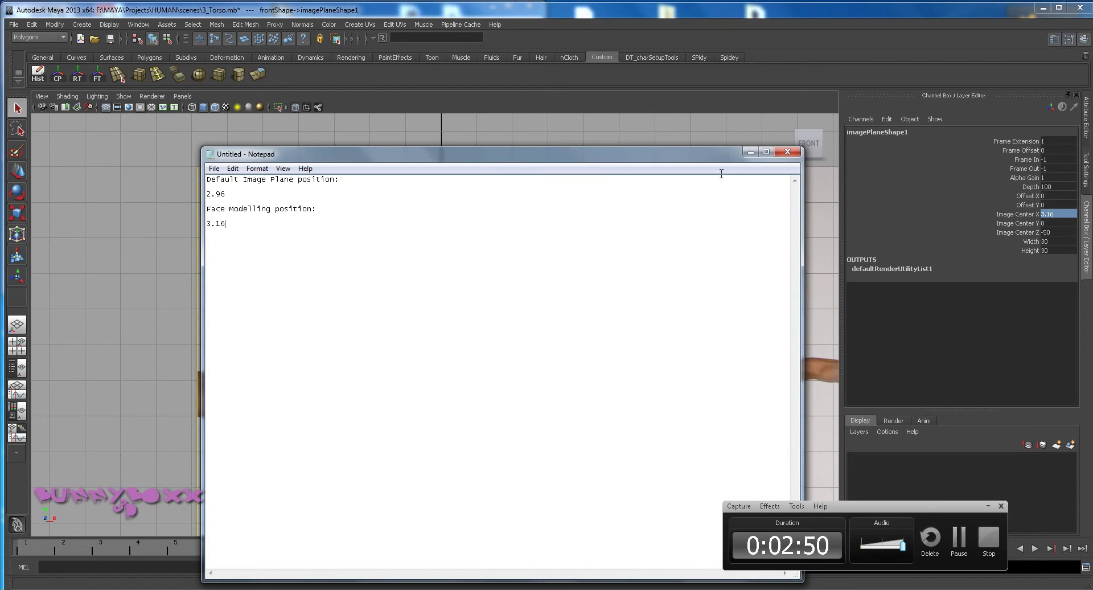
{"action": "left_click", "coordinate": [749, 152]}
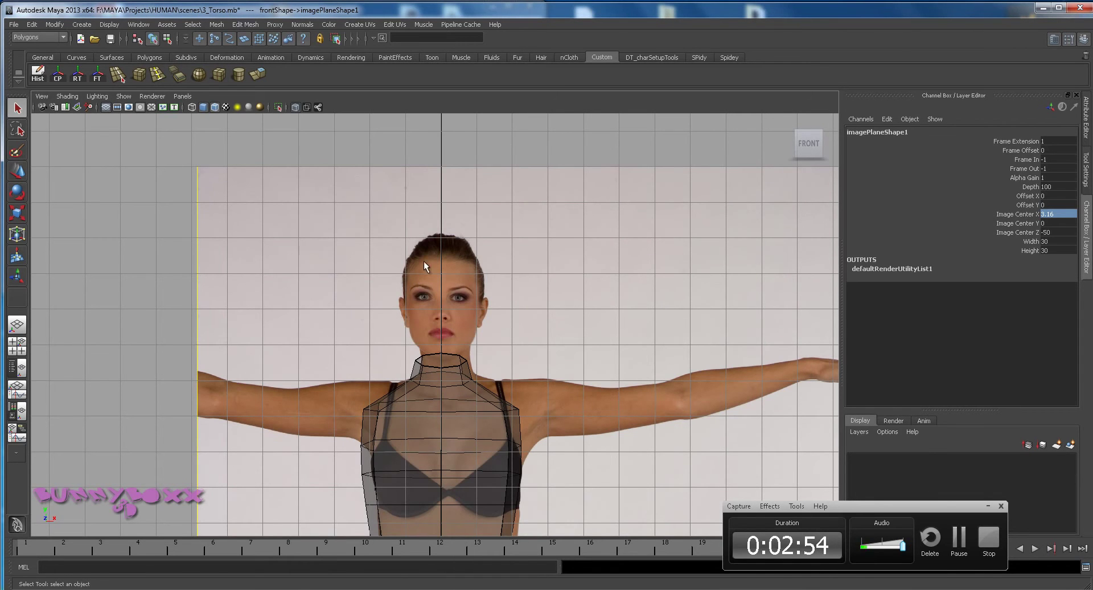
Check the noted positions in Notepad and set the front image plane's Image Center X to the default 2.96.
{"action": "left_click", "coordinate": [354, 589]}
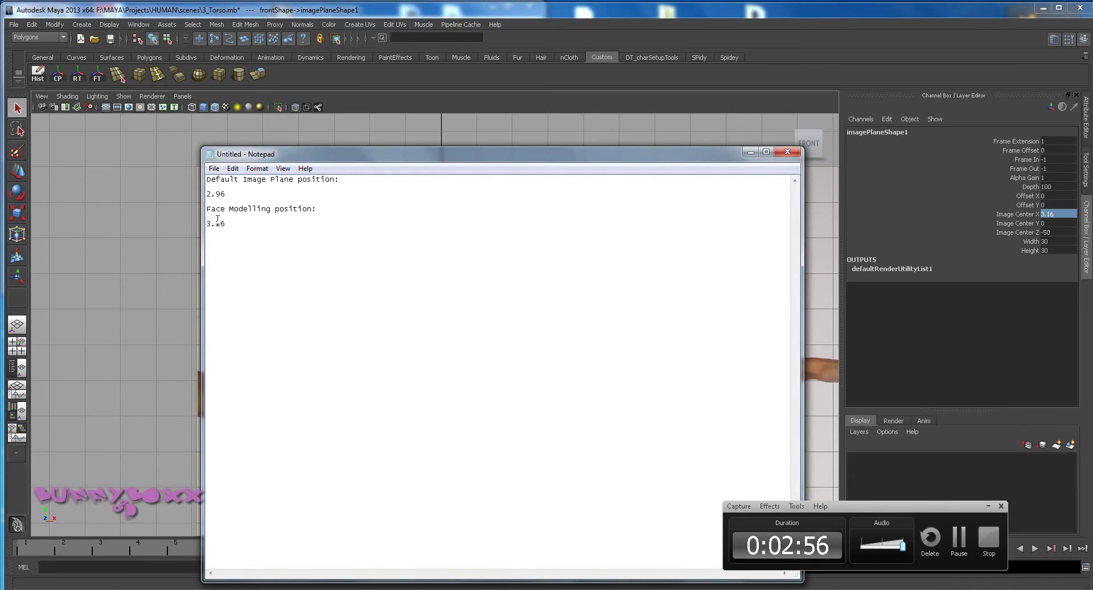
{"action": "left_click", "coordinate": [751, 152]}
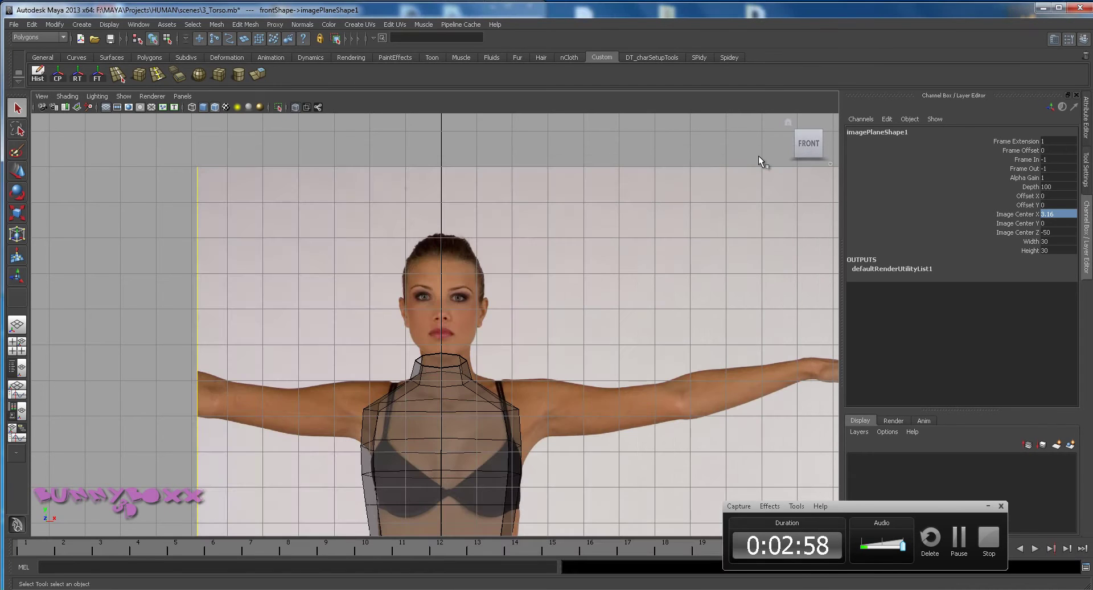
{"action": "left_click", "coordinate": [1057, 214]}
{"action": "type", "text": "2.96"}
{"action": "key", "text": "Return"}
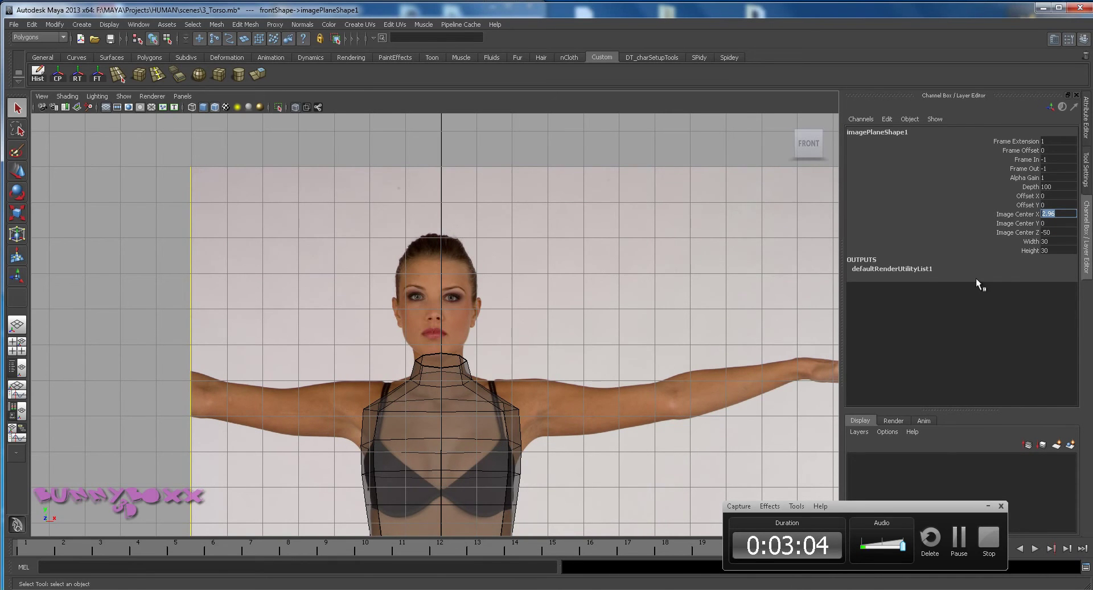
Set the front image plane's Image Center X to the face modelling value 3.16.
{"action": "key", "text": "alt+Tab"}
{"action": "key", "text": "alt+Tab"}
{"action": "double_click", "coordinate": [1069, 223]}
{"action": "key", "text": "shift+Tab"}
{"action": "type", "text": "3.1"}
{"action": "key", "text": "Return"}
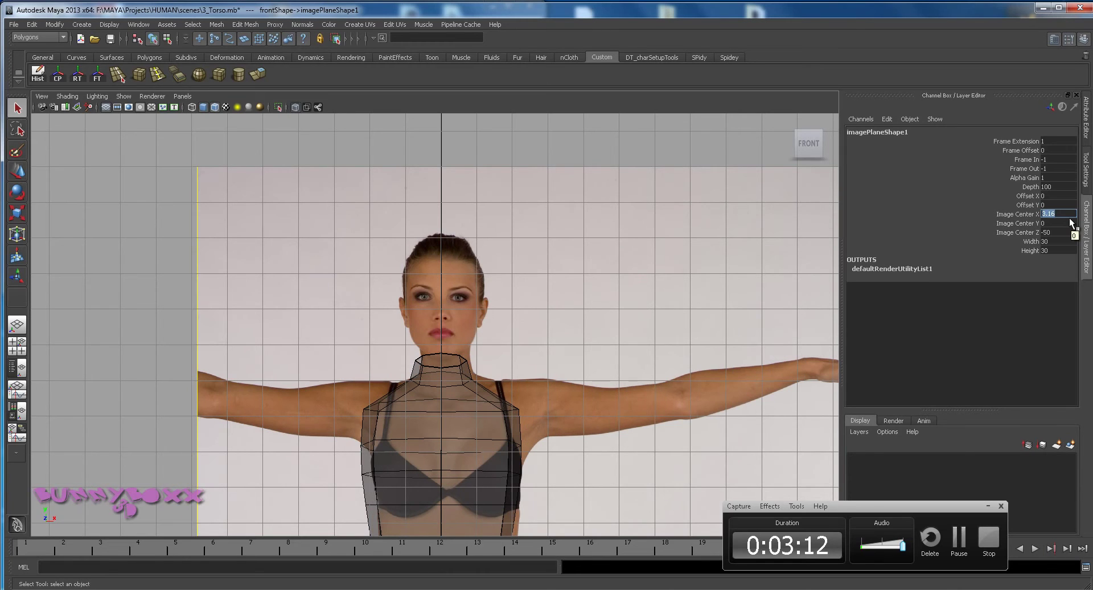
Deselect the front image plane and return to the four-view layout.
{"action": "left_click", "coordinate": [988, 506]}
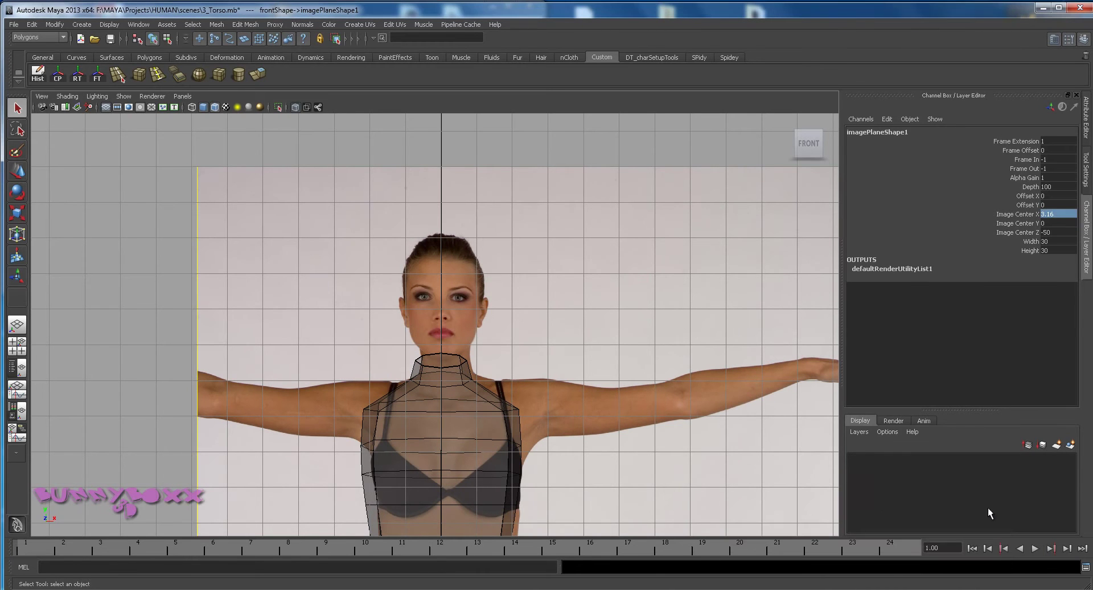
{"action": "left_click", "coordinate": [496, 332]}
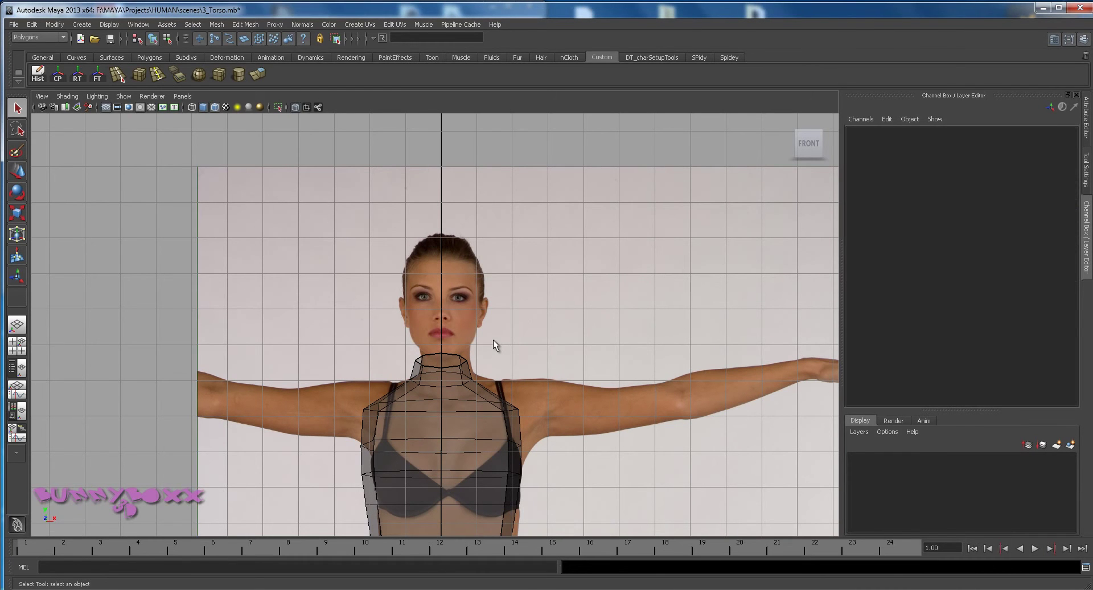
{"action": "key", "text": "space"}
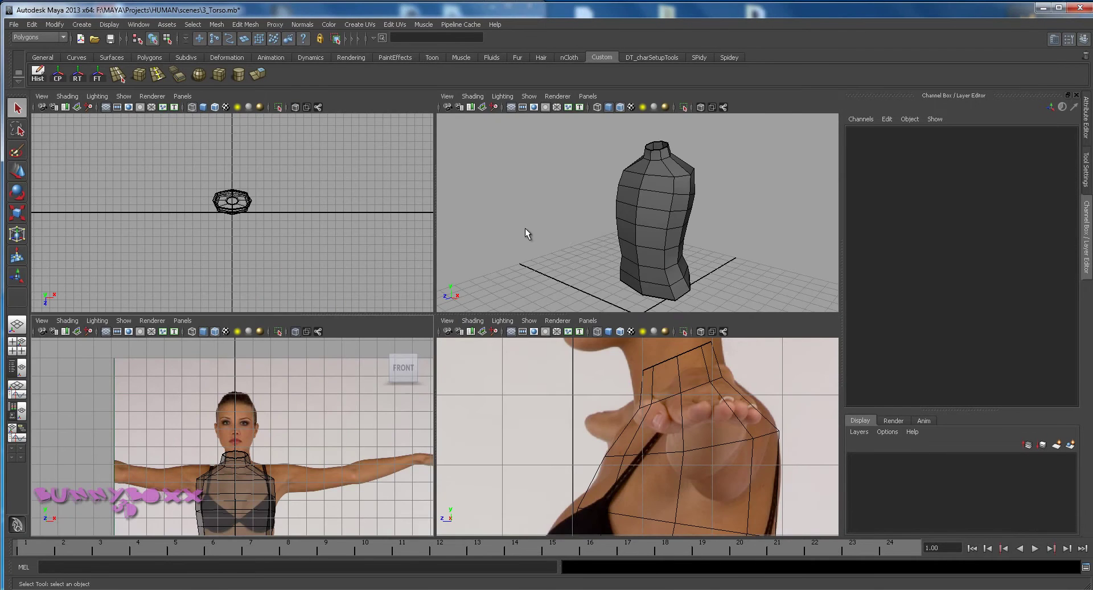
Examine the torso mesh in the enlarged perspective view and bring up the Attribute Editor.
{"action": "scroll", "coordinate": [446, 257], "scroll_direction": "down", "scroll_amount": 5}
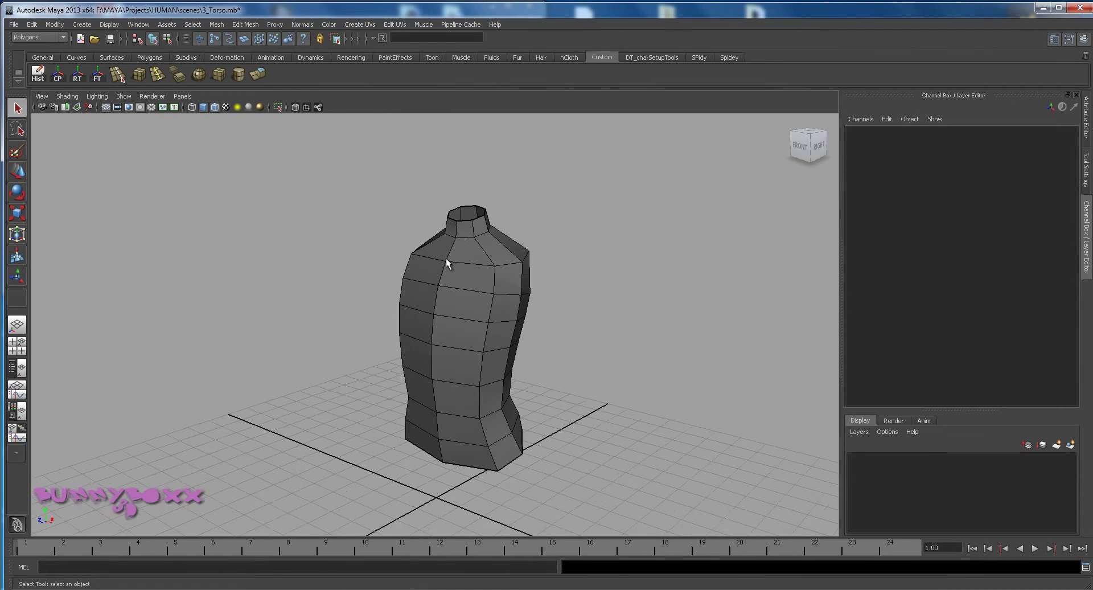
{"action": "left_click", "coordinate": [123, 96]}
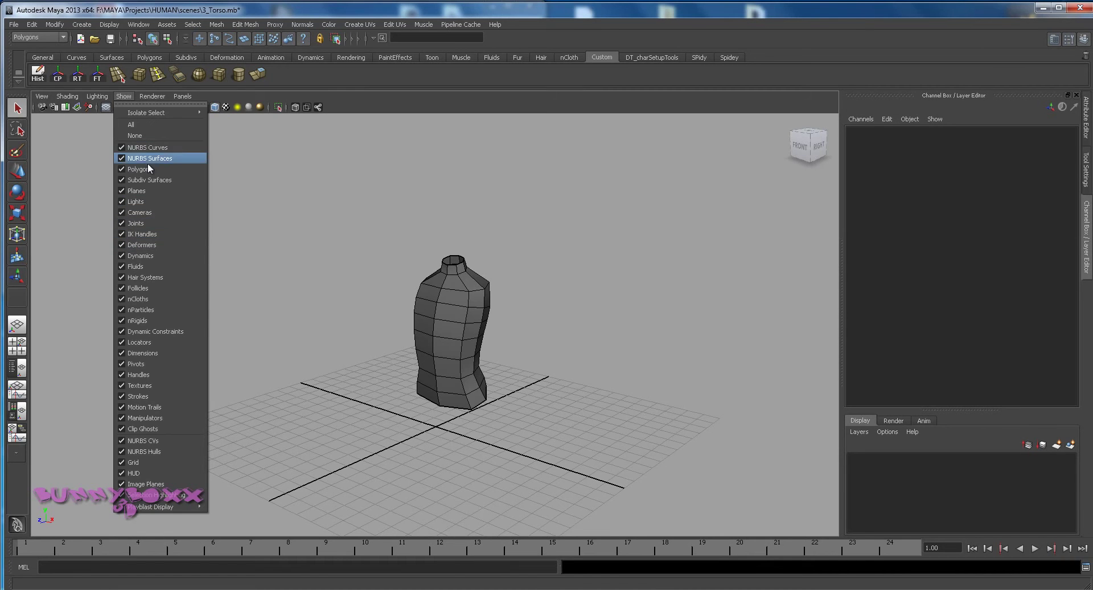
{"action": "left_click", "coordinate": [124, 98]}
{"action": "left_click_drag", "start_coordinate": [508, 266], "coordinate": [484, 265], "text": "alt"}
{"action": "key", "text": "ctrl+a"}
{"action": "key", "text": "a"}
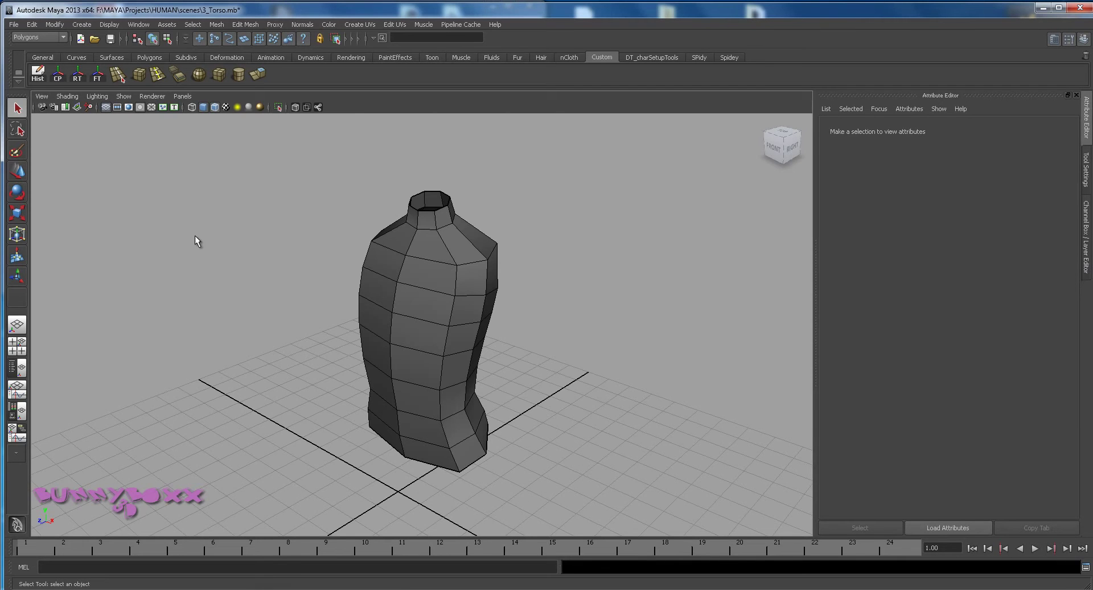
{"action": "scroll", "coordinate": [238, 240], "scroll_direction": "down", "scroll_amount": 3}
{"action": "left_click_drag", "start_coordinate": [236, 238], "coordinate": [250, 205], "text": "alt"}
{"action": "left_click", "coordinate": [124, 96]}
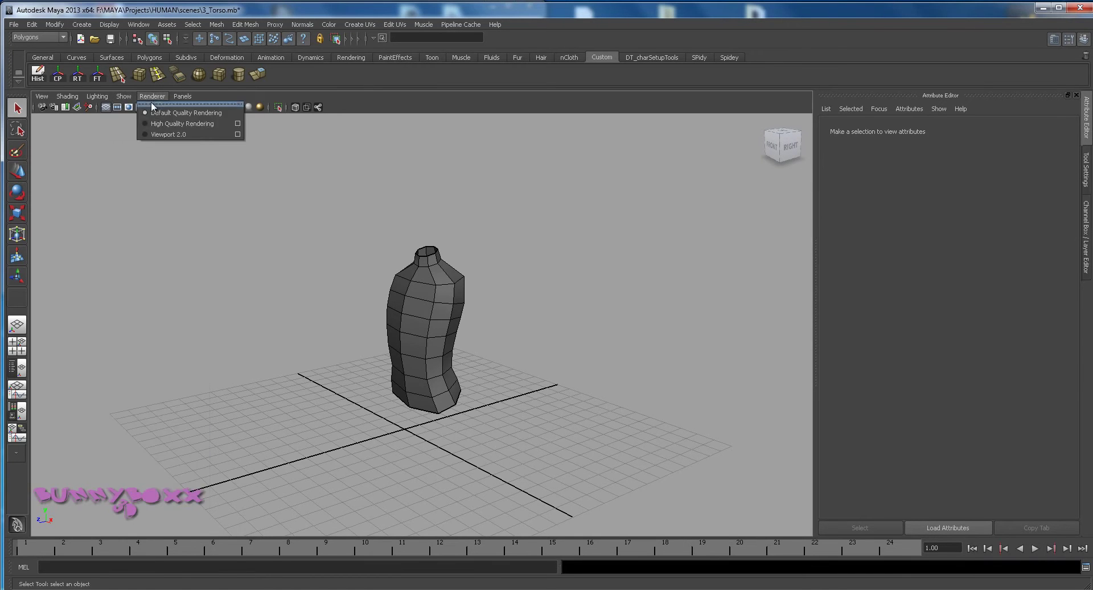
{"action": "left_click", "coordinate": [125, 97]}
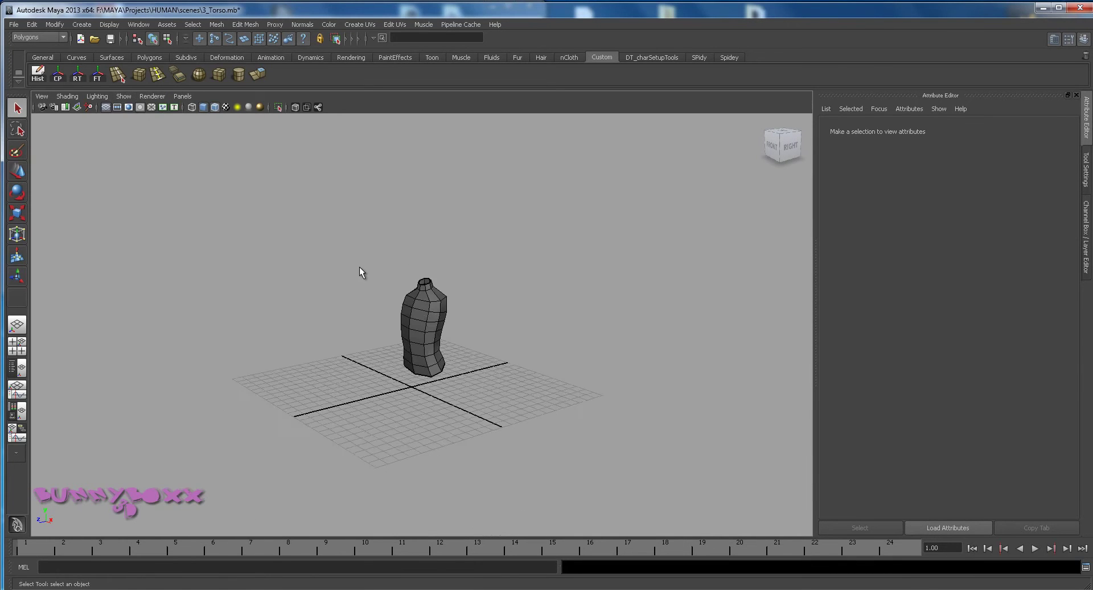
Select the front image plane and set its display to in all views.
{"action": "key", "text": "space"}
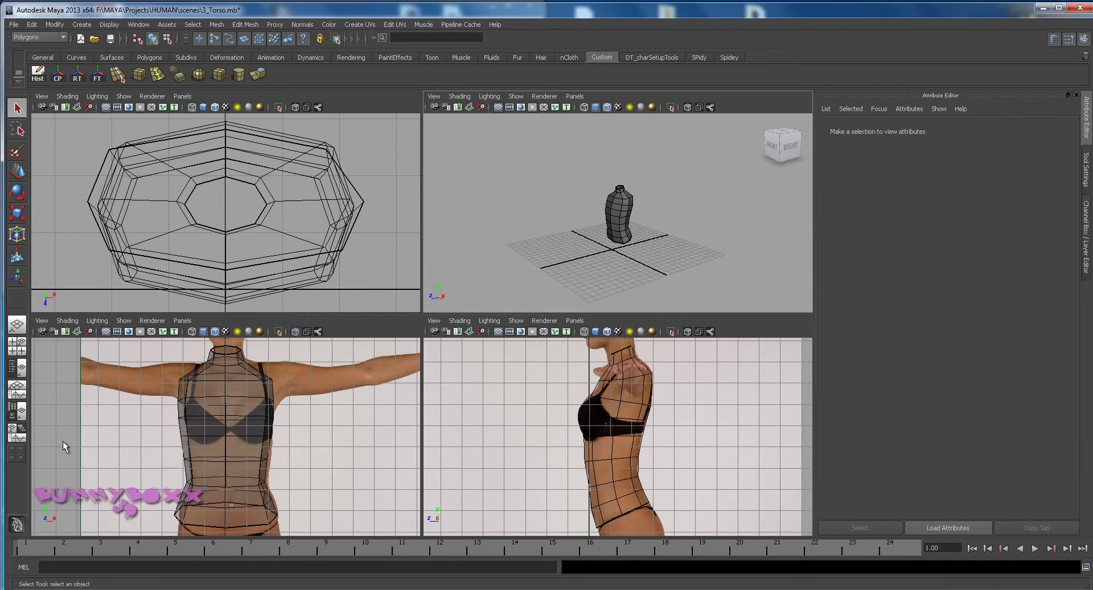
{"action": "left_click", "coordinate": [88, 462]}
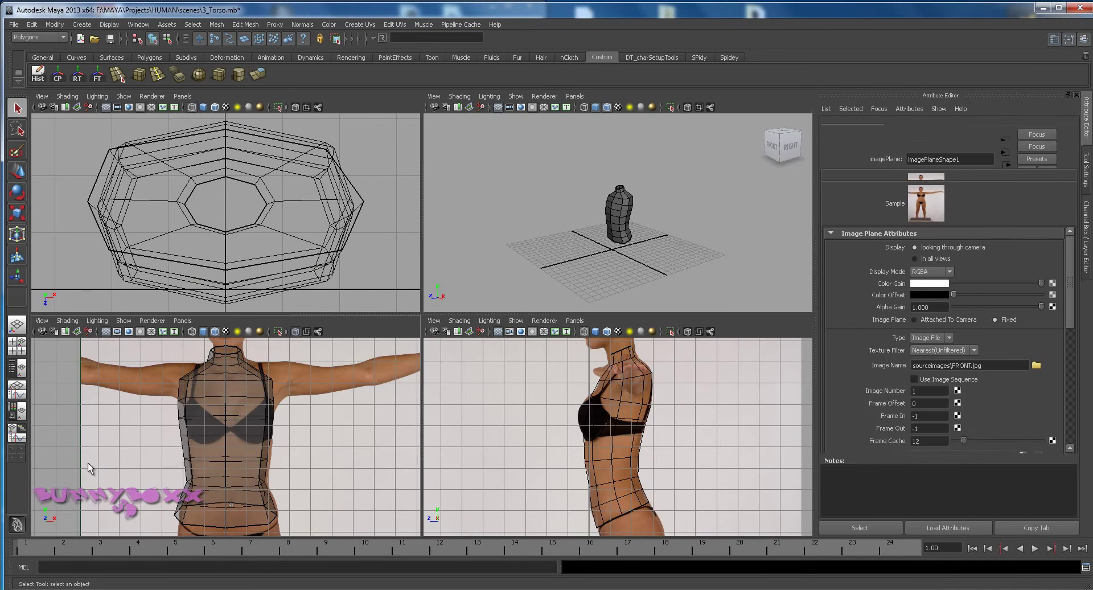
{"action": "left_click", "coordinate": [1088, 118]}
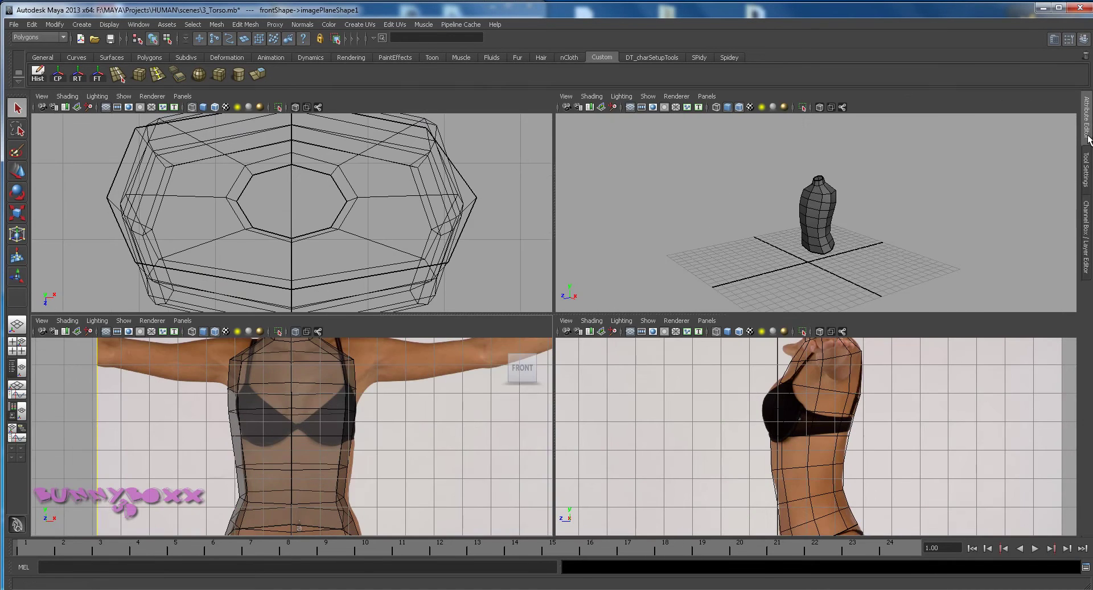
{"action": "left_click", "coordinate": [1089, 136]}
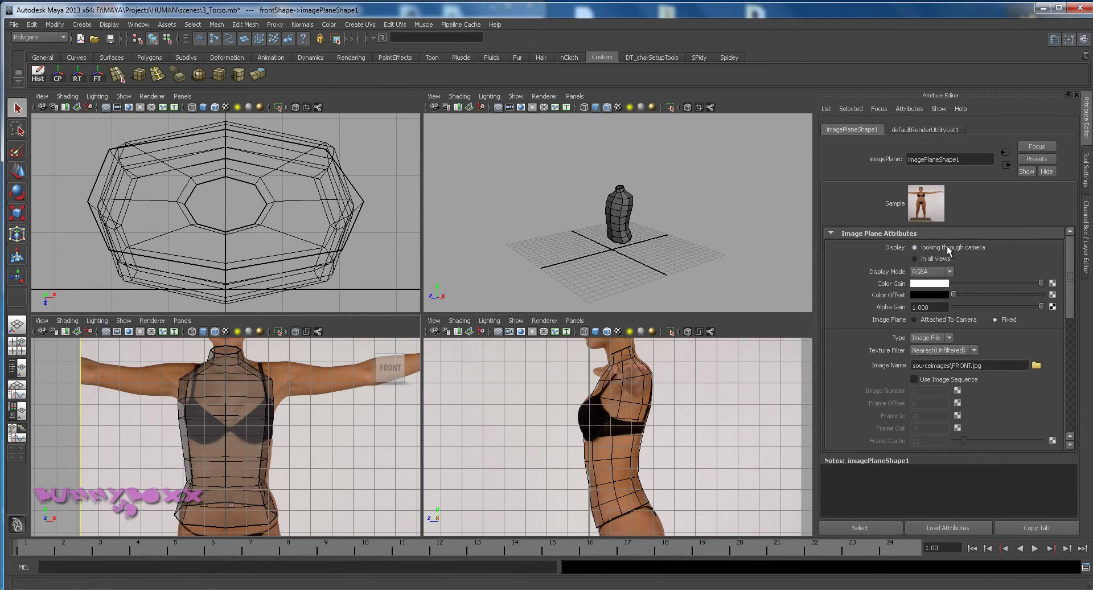
{"action": "left_click", "coordinate": [925, 258]}
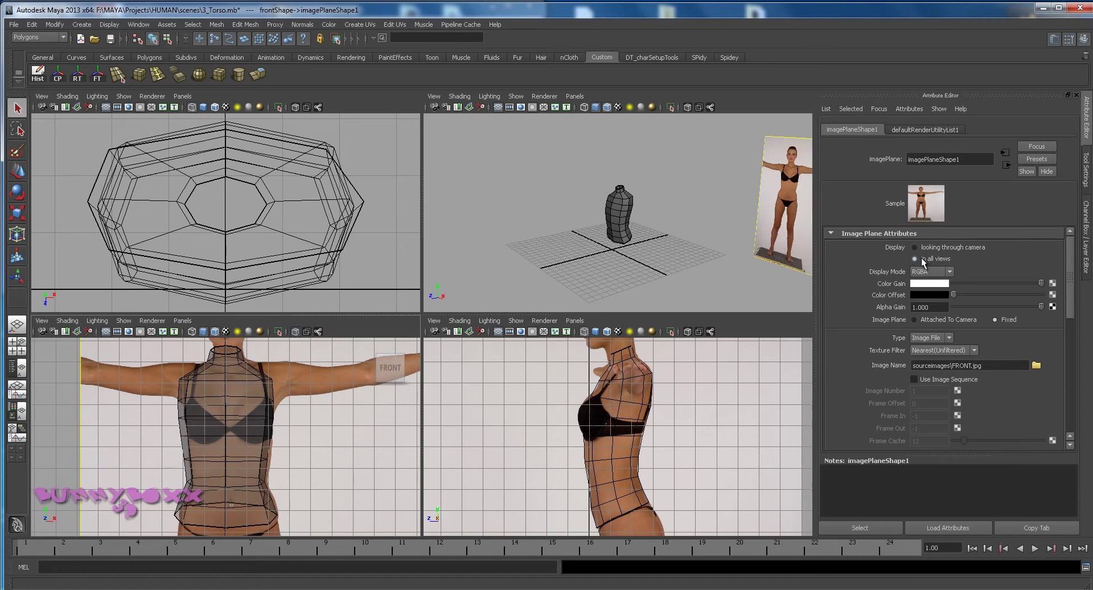
Inspect the front image plane beside the torso in the perspective view, restore its display to looking through camera, and deselect it.
{"action": "left_click", "coordinate": [737, 217]}
{"action": "left_click_drag", "start_coordinate": [658, 189], "coordinate": [656, 188]}
{"action": "left_click", "coordinate": [559, 175]}
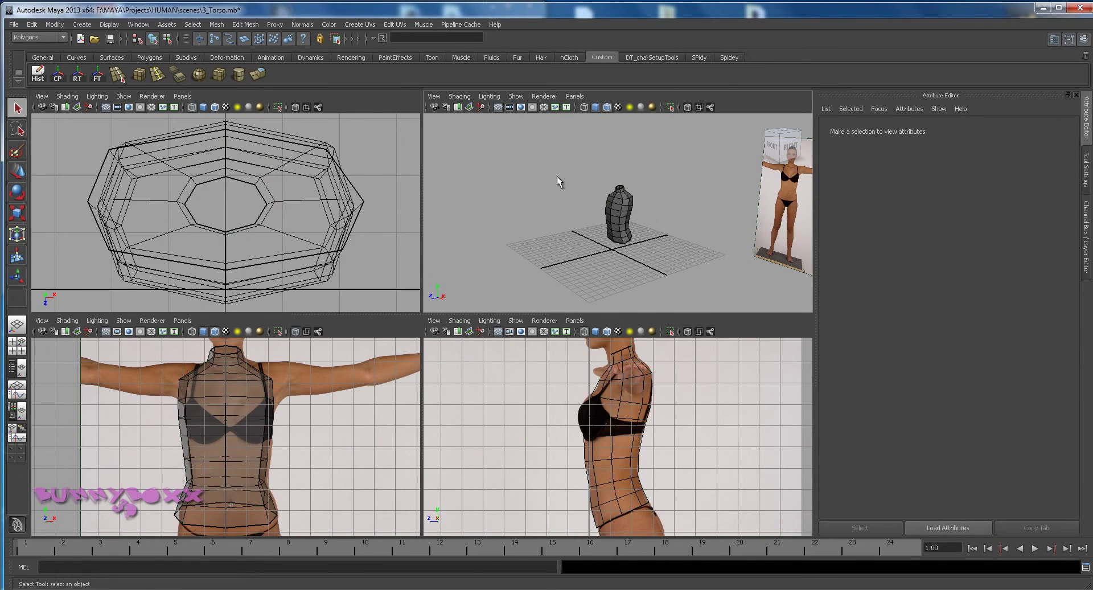
{"action": "left_click_drag", "start_coordinate": [530, 184], "coordinate": [675, 210], "text": "alt"}
{"action": "left_click", "coordinate": [574, 174]}
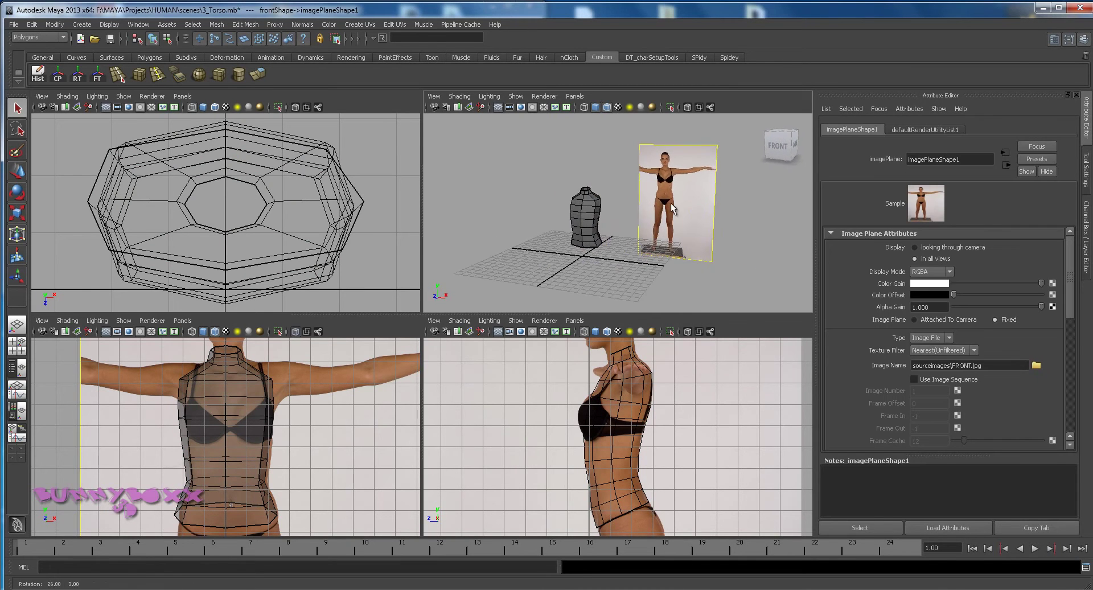
{"action": "left_click", "coordinate": [914, 247]}
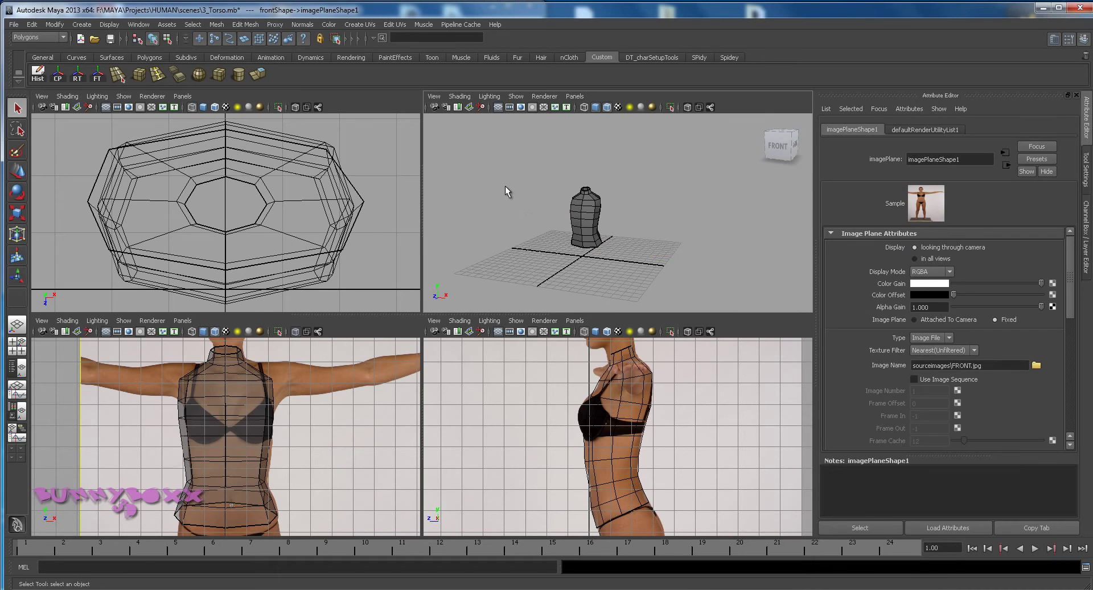
{"action": "left_click", "coordinate": [505, 186]}
{"action": "left_click_drag", "start_coordinate": [530, 203], "coordinate": [644, 199], "text": "alt"}
{"action": "key", "text": "space"}
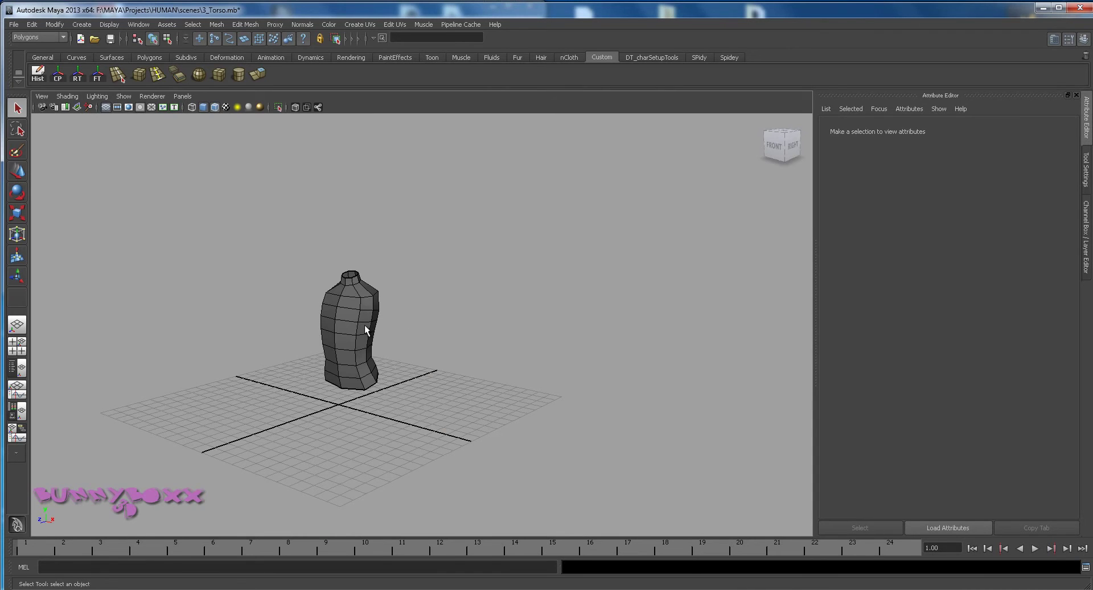
{"action": "left_click", "coordinate": [364, 329]}
{"action": "key", "text": "f"}
{"action": "left_click", "coordinate": [633, 285]}
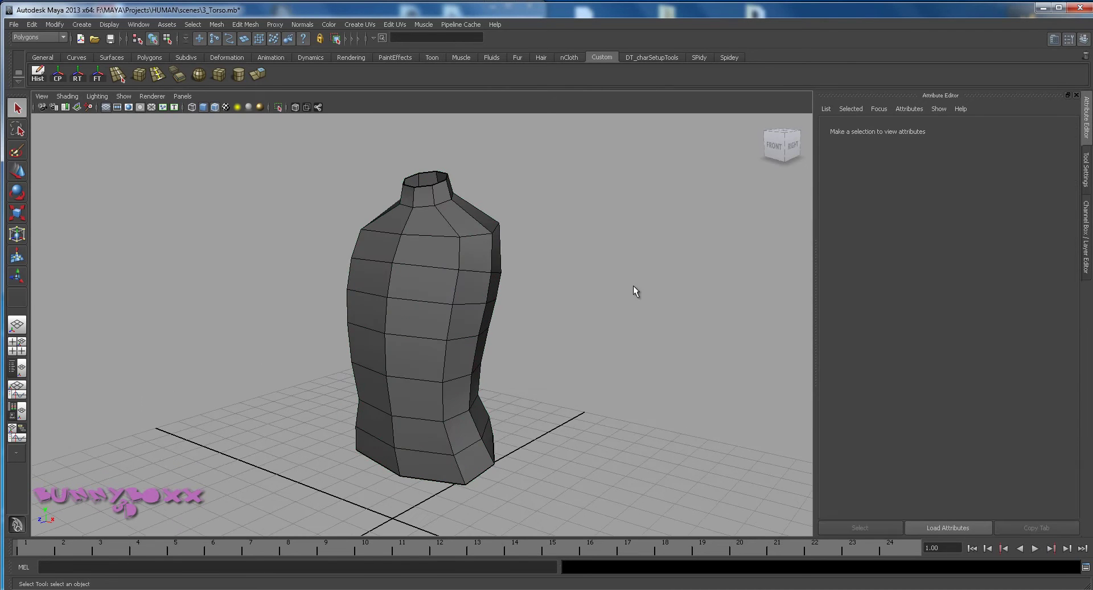
{"action": "left_click_drag", "start_coordinate": [626, 248], "coordinate": [563, 254], "text": "alt"}
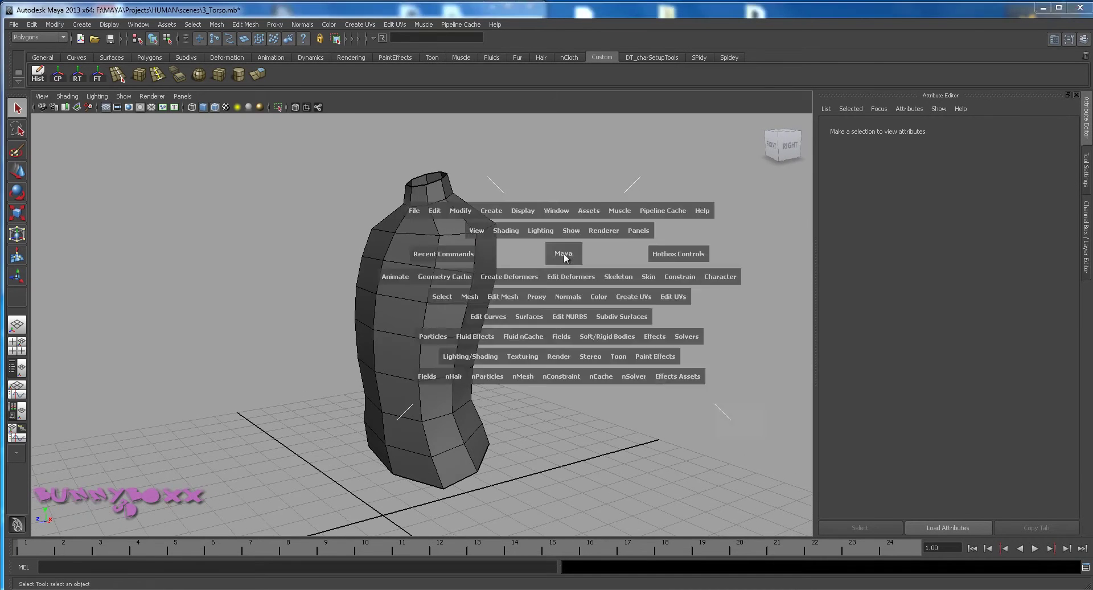
Create a polygon cube as the head's base while working in the enlarged right side view.
{"action": "key", "text": "space"}
{"action": "key", "text": "space"}
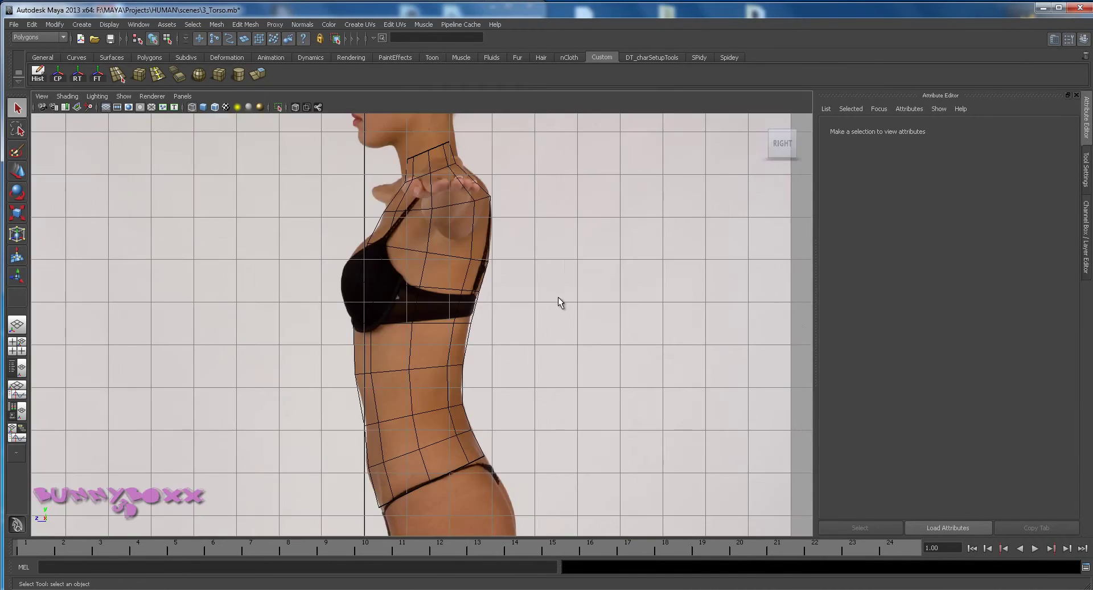
{"action": "middle_click_drag", "start_coordinate": [535, 224], "coordinate": [320, 226], "text": "alt"}
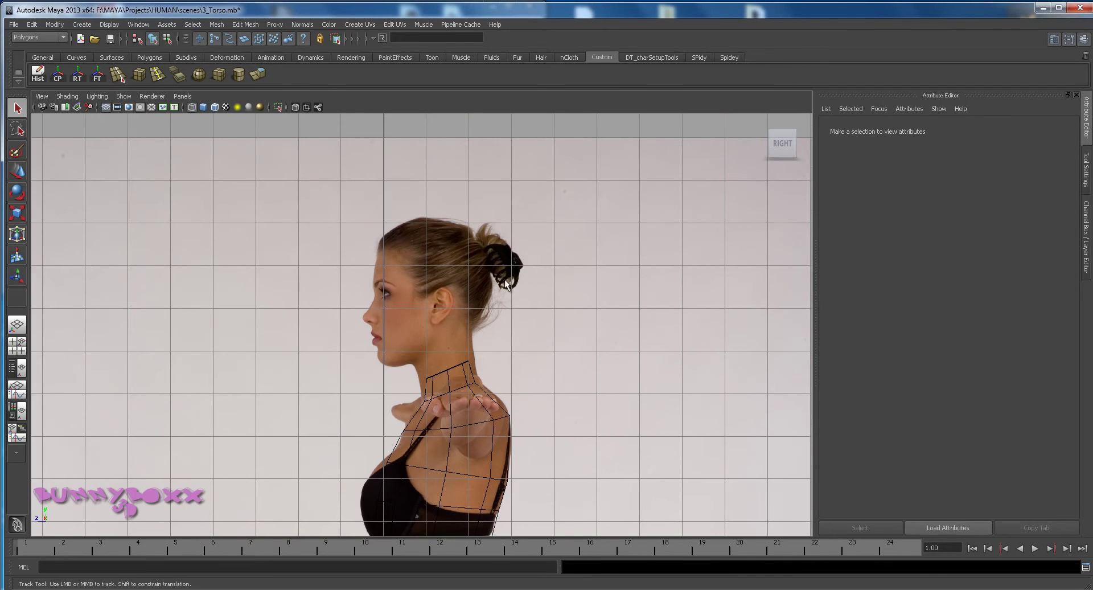
{"action": "middle_click_drag", "start_coordinate": [479, 281], "coordinate": [476, 269], "text": "alt"}
{"action": "left_click", "coordinate": [219, 75]}
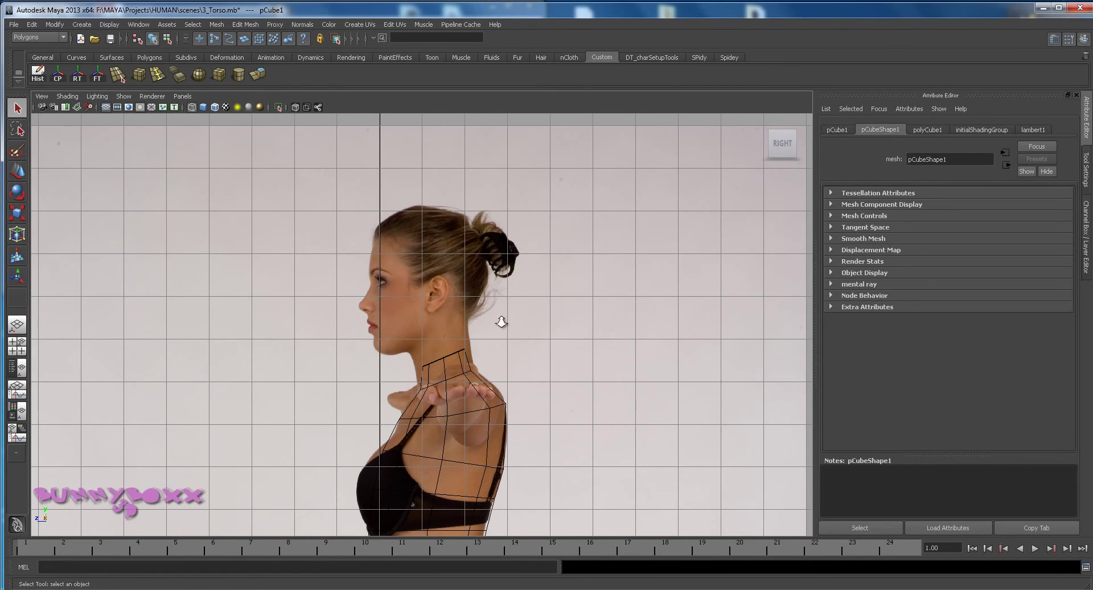
Move the cube straight up from the origin to the height of the face in the side view.
{"action": "scroll", "coordinate": [498, 314], "scroll_direction": "down", "scroll_amount": 3}
{"action": "scroll", "coordinate": [523, 330], "scroll_direction": "down", "scroll_amount": 2}
{"action": "middle_click_drag", "start_coordinate": [523, 332], "coordinate": [500, 185], "text": "alt"}
{"action": "scroll", "coordinate": [498, 339], "scroll_direction": "down", "scroll_amount": 3}
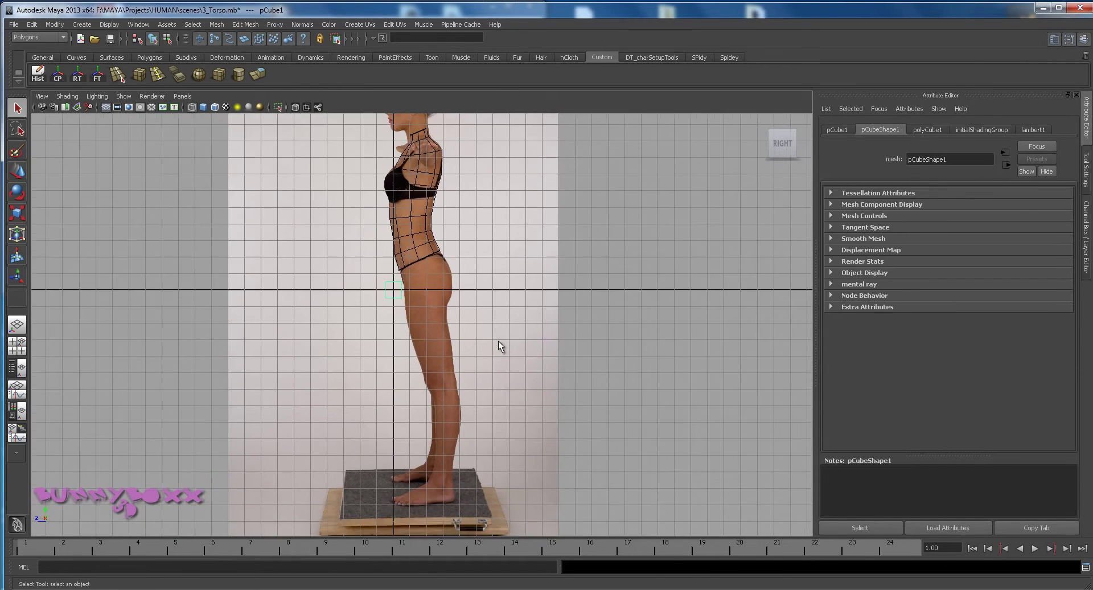
{"action": "left_click_drag", "start_coordinate": [370, 286], "coordinate": [443, 320]}
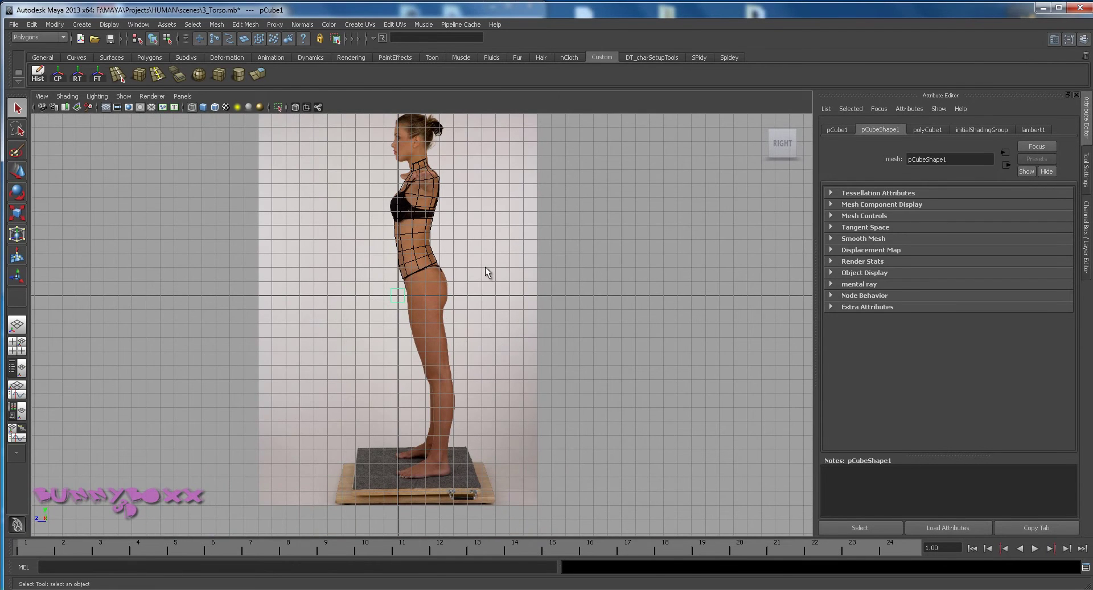
{"action": "key", "text": "w"}
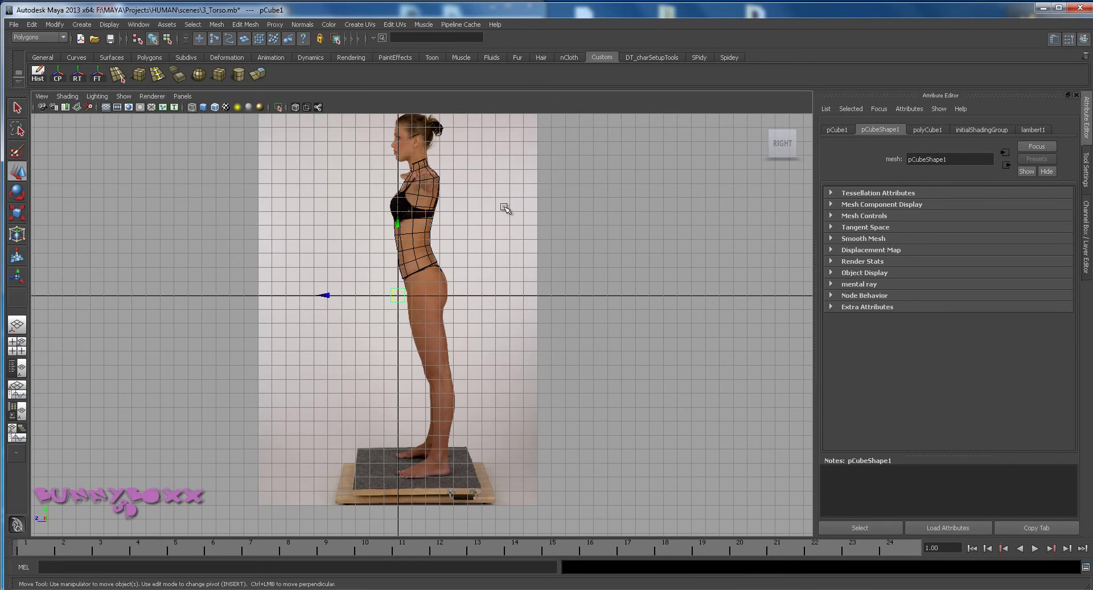
{"action": "middle_click_drag", "start_coordinate": [507, 309], "coordinate": [508, 371], "text": "alt"}
{"action": "left_click_drag", "start_coordinate": [397, 388], "coordinate": [424, 242]}
{"action": "scroll", "coordinate": [425, 269], "scroll_direction": "up", "scroll_amount": 3}
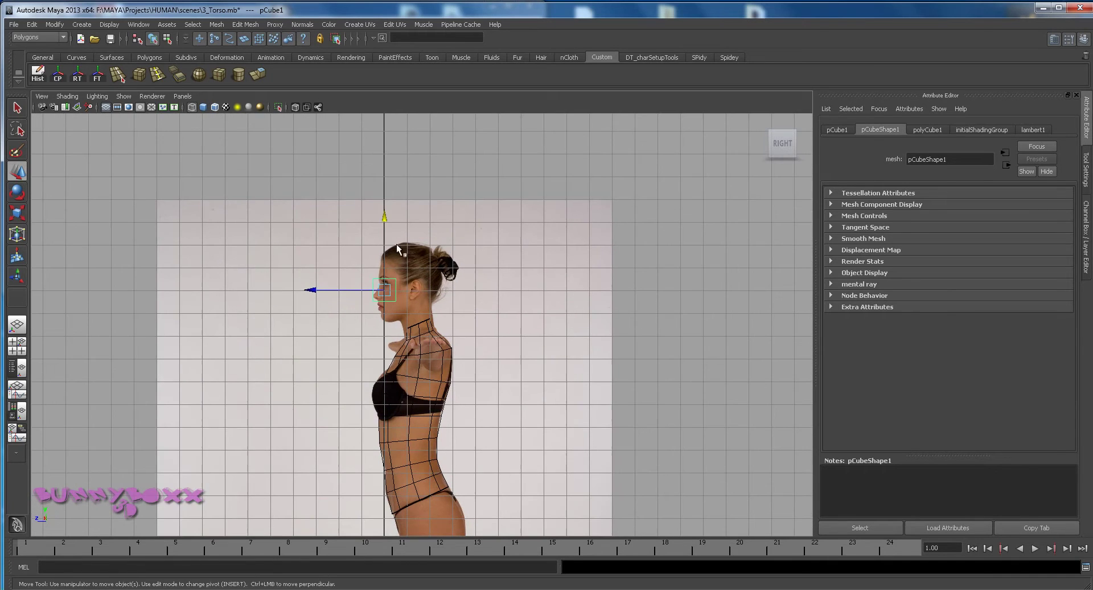
Hide the grid in the side view and move the cube back to the middle of the head beside the ear.
{"action": "left_click", "coordinate": [123, 96]}
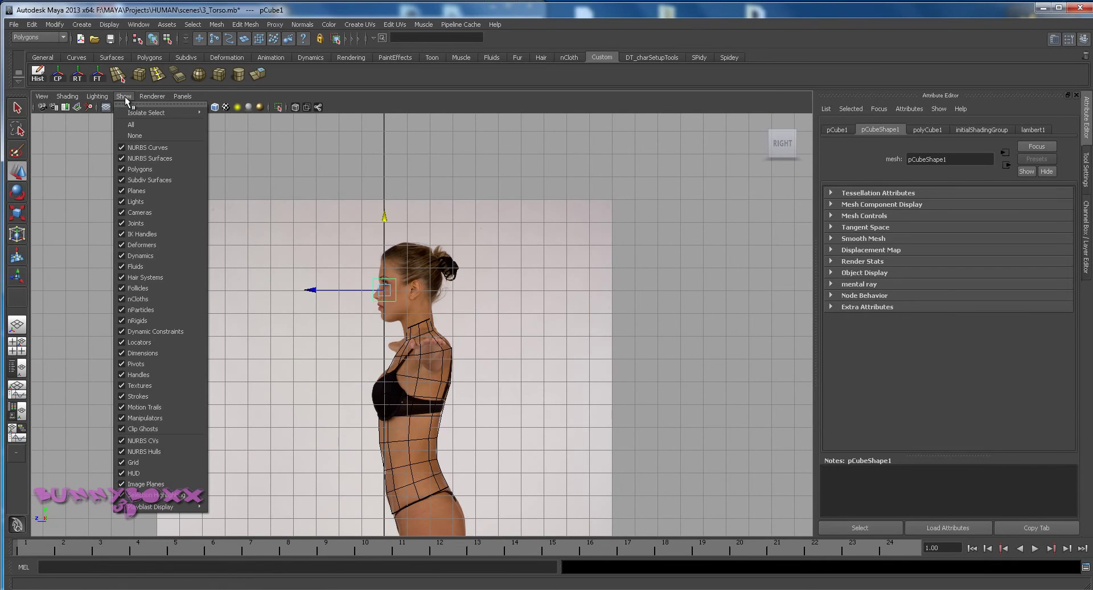
{"action": "left_click", "coordinate": [142, 461]}
{"action": "scroll", "coordinate": [481, 283], "scroll_direction": "up", "scroll_amount": 3}
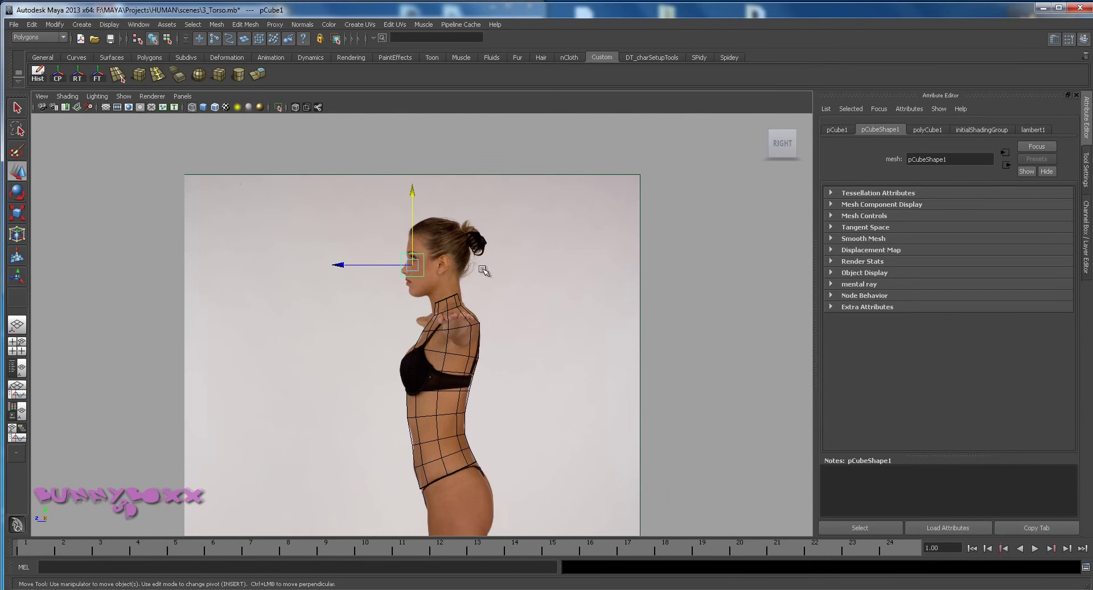
{"action": "scroll", "coordinate": [488, 267], "scroll_direction": "up", "scroll_amount": 4}
{"action": "left_click_drag", "start_coordinate": [407, 230], "coordinate": [441, 231]}
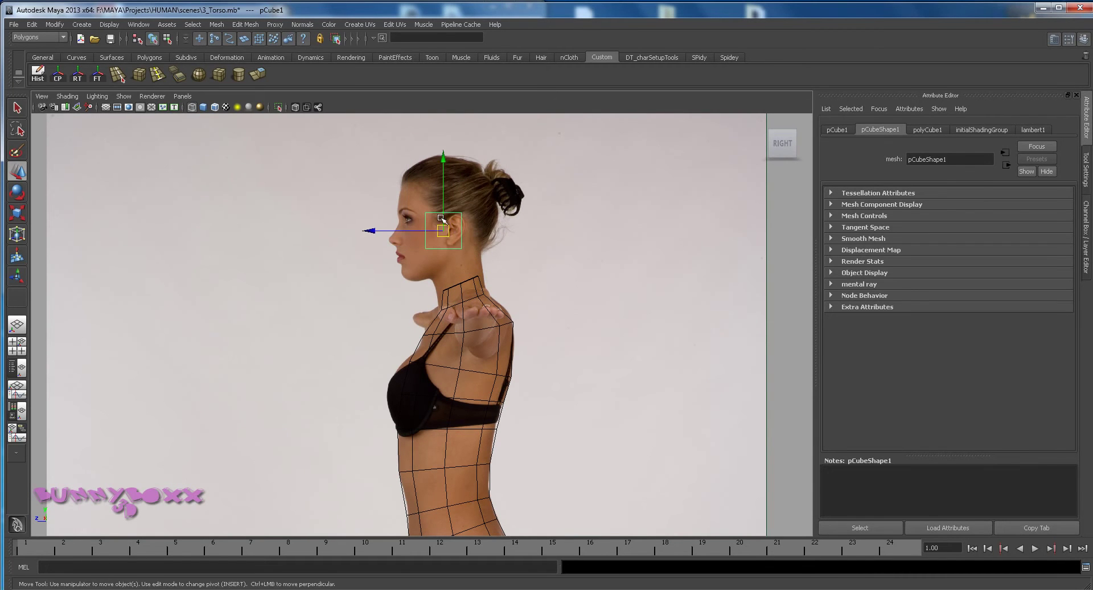
{"action": "middle_click_drag", "start_coordinate": [546, 234], "coordinate": [553, 279], "text": "alt"}
Scale the cube up uniformly to roughly the head's size in profile and raise it slightly.
{"action": "key", "text": "r"}
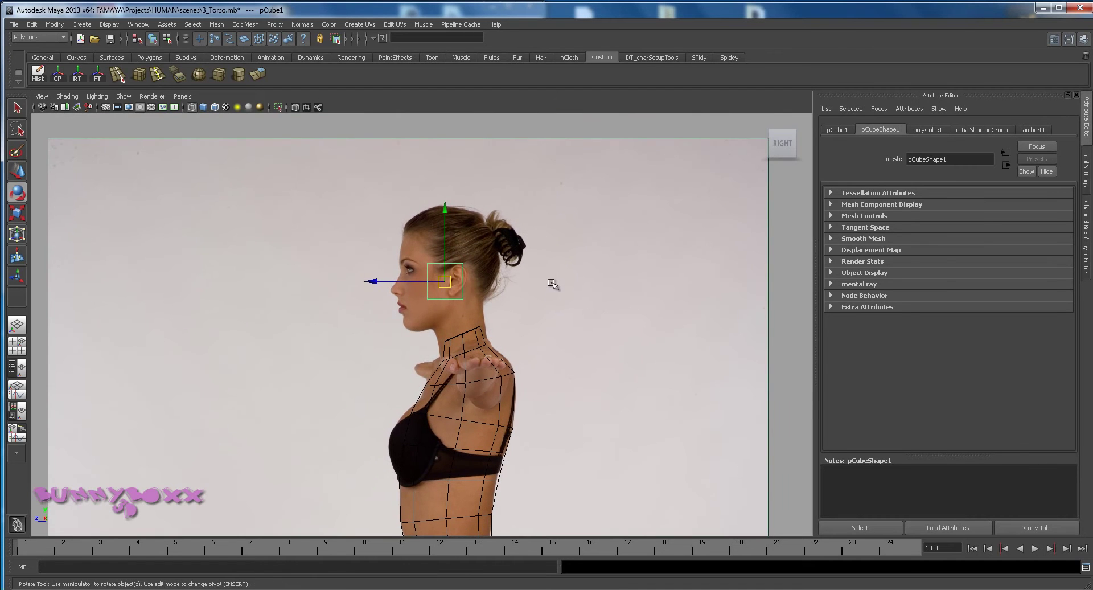
{"action": "left_click_drag", "start_coordinate": [447, 281], "coordinate": [528, 228]}
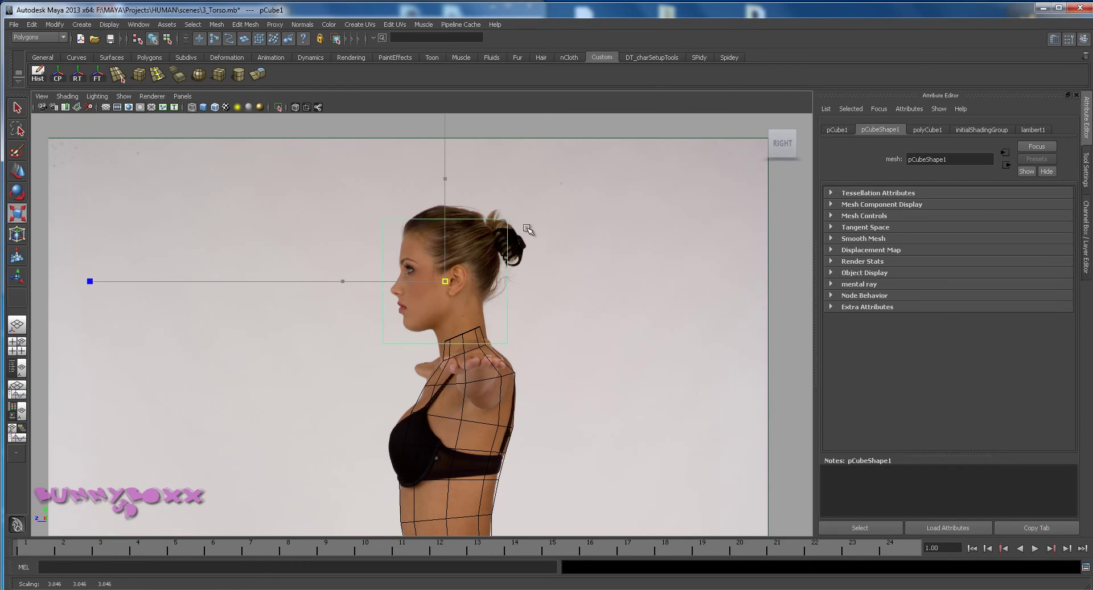
{"action": "key", "text": "w"}
{"action": "left_click_drag", "start_coordinate": [446, 209], "coordinate": [445, 198]}
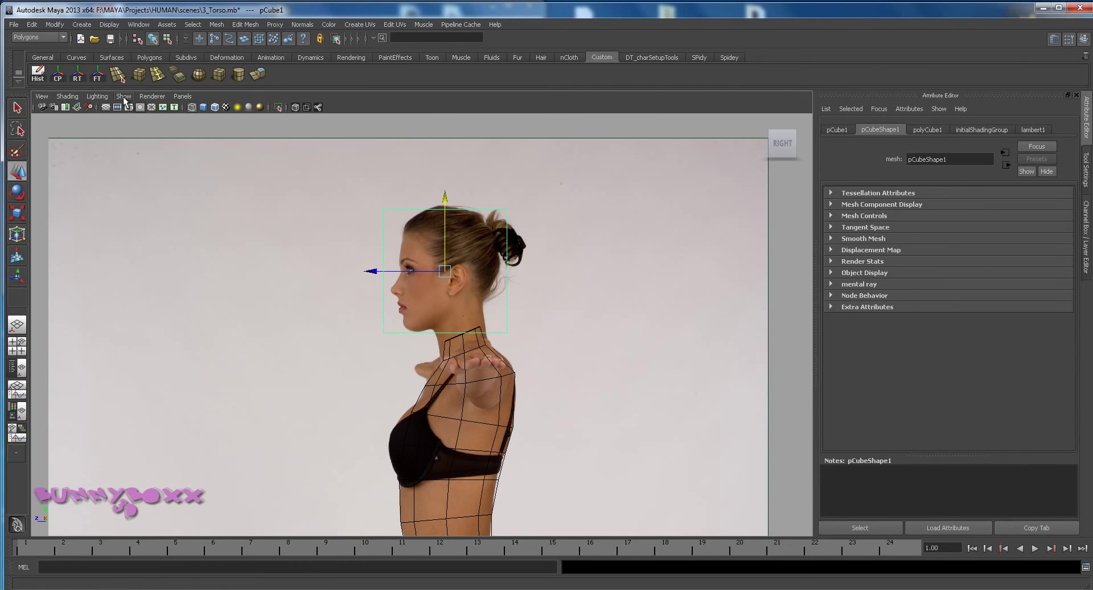
Show the grid again and fine-tune the cube over the head to a height of about 11.41 and uniform scale of about 3.47.
{"action": "left_click", "coordinate": [124, 97]}
{"action": "left_click", "coordinate": [143, 463]}
{"action": "key", "text": "e"}
{"action": "key", "text": "r"}
{"action": "left_click_drag", "start_coordinate": [447, 271], "coordinate": [448, 273]}
{"action": "key", "text": "w"}
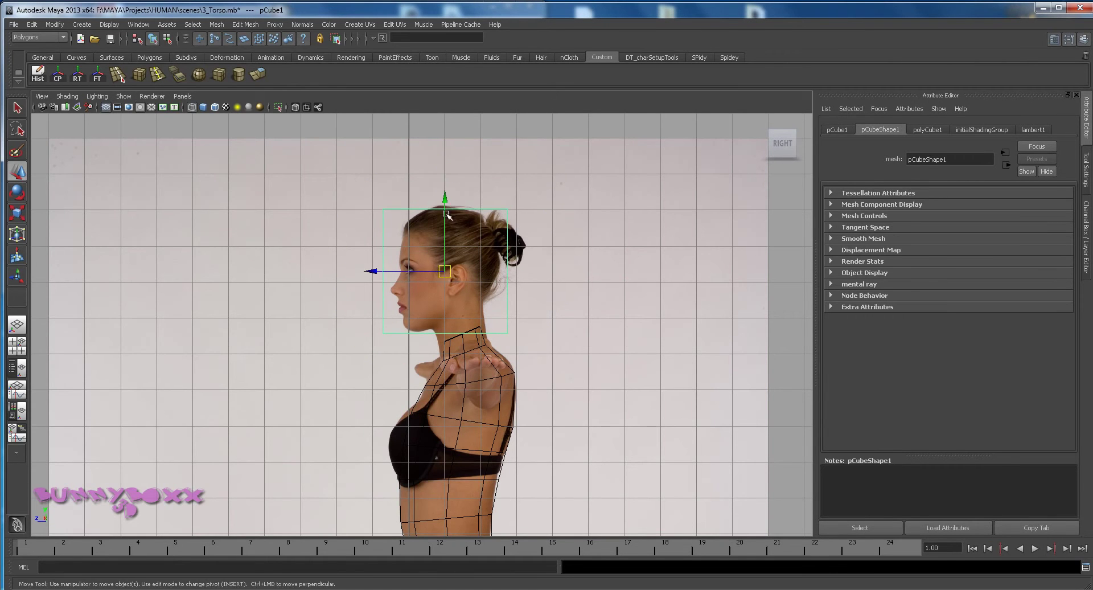
{"action": "left_click_drag", "start_coordinate": [448, 201], "coordinate": [449, 198]}
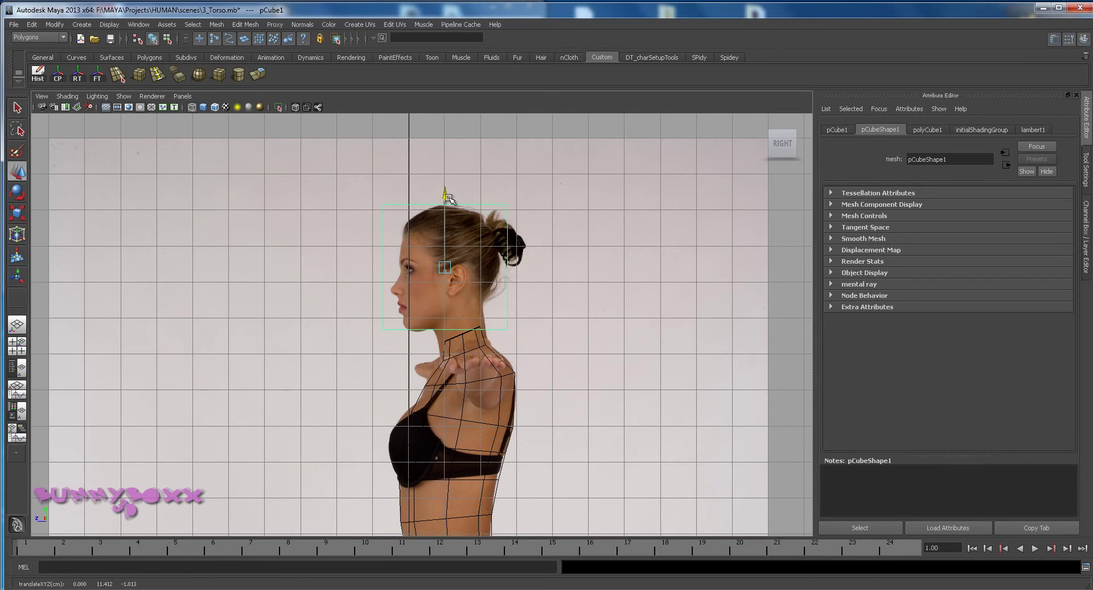
{"action": "key", "text": "r"}
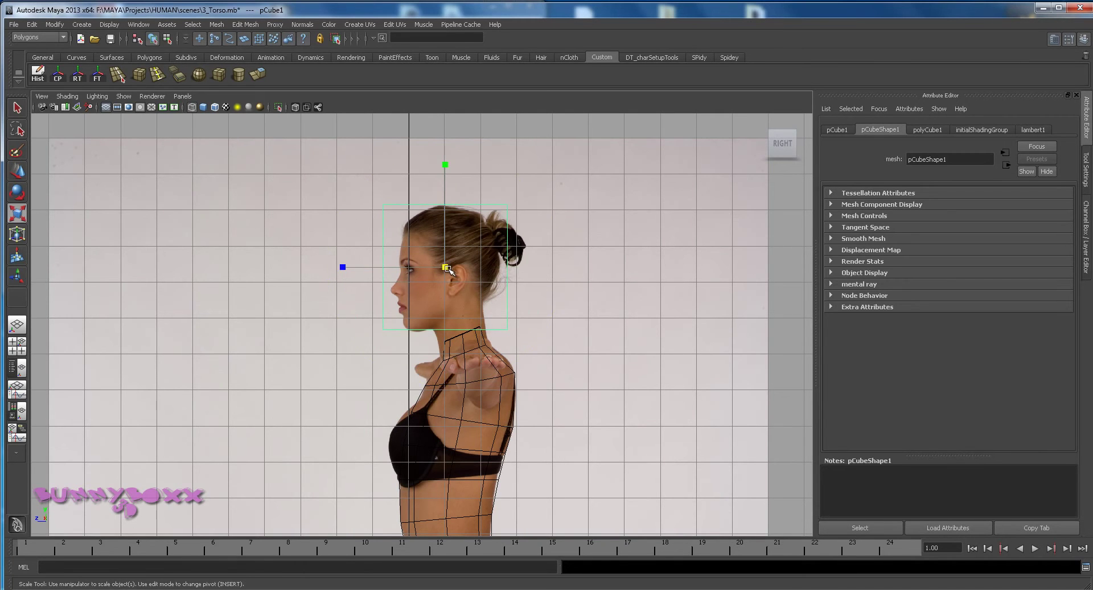
{"action": "left_click_drag", "start_coordinate": [448, 270], "coordinate": [448, 270]}
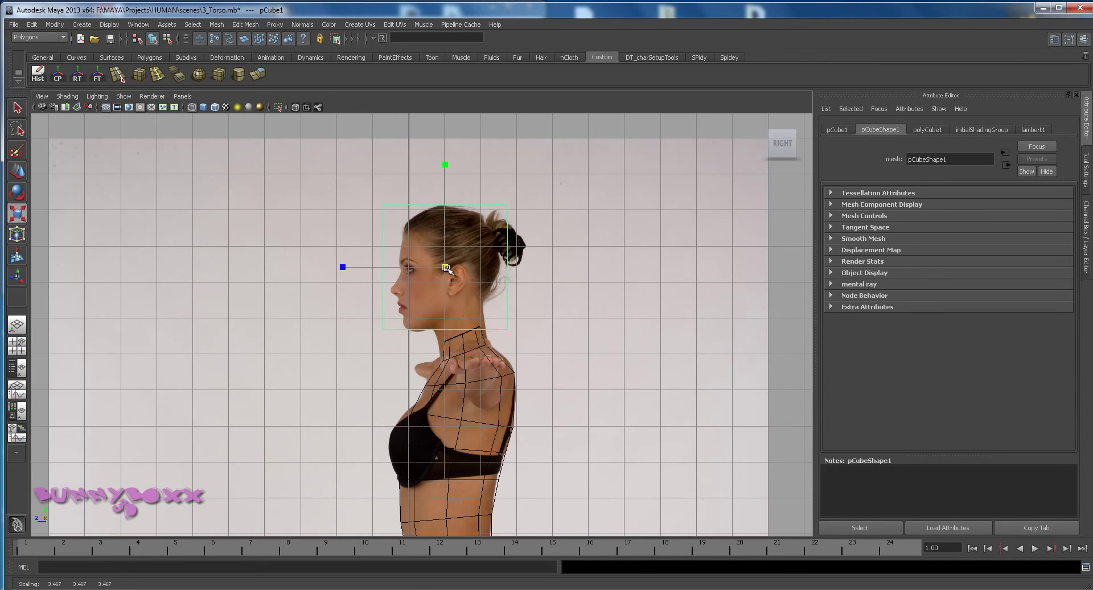
{"action": "left_click_drag", "start_coordinate": [448, 267], "coordinate": [455, 268]}
Narrow the cube along X in the enlarged front view to match the width of the head.
{"action": "key", "text": "space"}
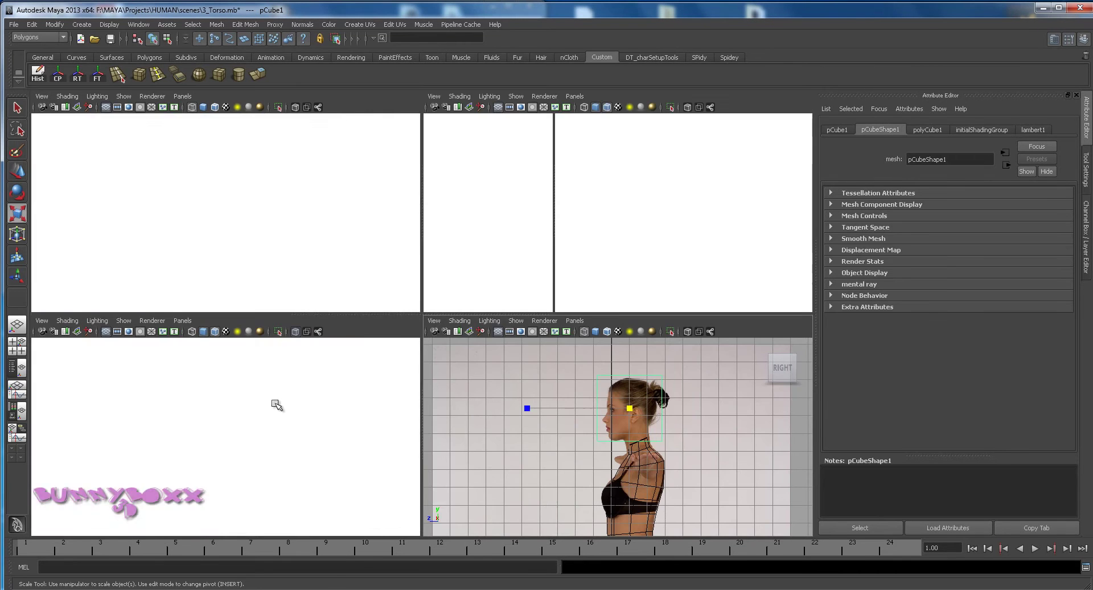
{"action": "key", "text": "space"}
{"action": "middle_click_drag", "start_coordinate": [617, 224], "coordinate": [630, 401], "text": "alt"}
{"action": "middle_click_drag", "start_coordinate": [600, 257], "coordinate": [590, 279], "text": "alt"}
{"action": "scroll", "coordinate": [575, 280], "scroll_direction": "up", "scroll_amount": 1}
{"action": "left_click_drag", "start_coordinate": [534, 282], "coordinate": [506, 282]}
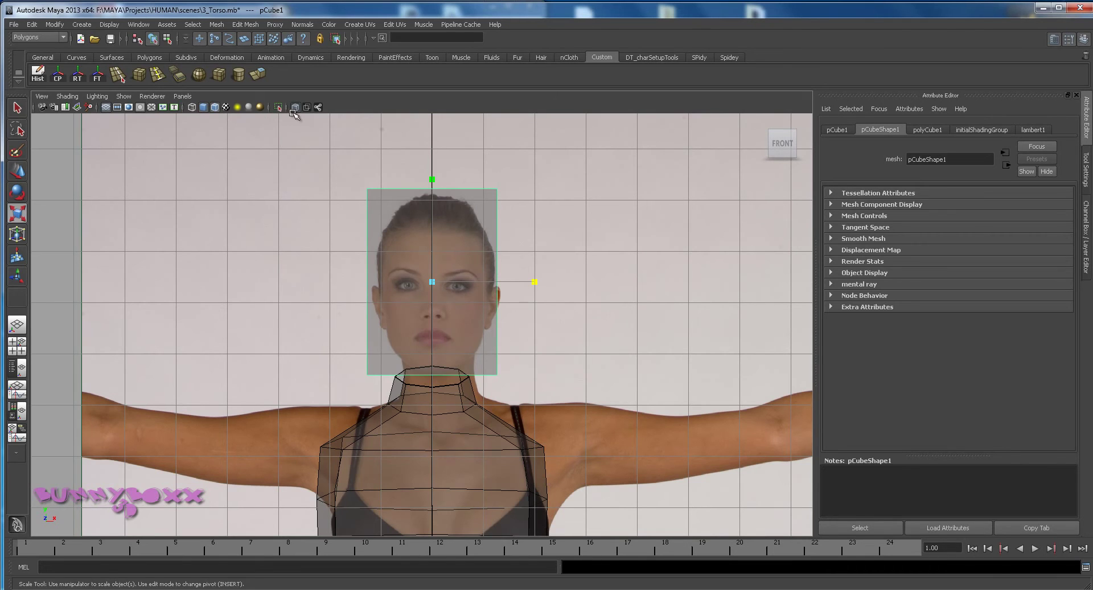
Toggle X-ray and wireframe display in the front view and return to X-ray smooth shading.
{"action": "left_click", "coordinate": [295, 107]}
{"action": "left_click", "coordinate": [295, 108]}
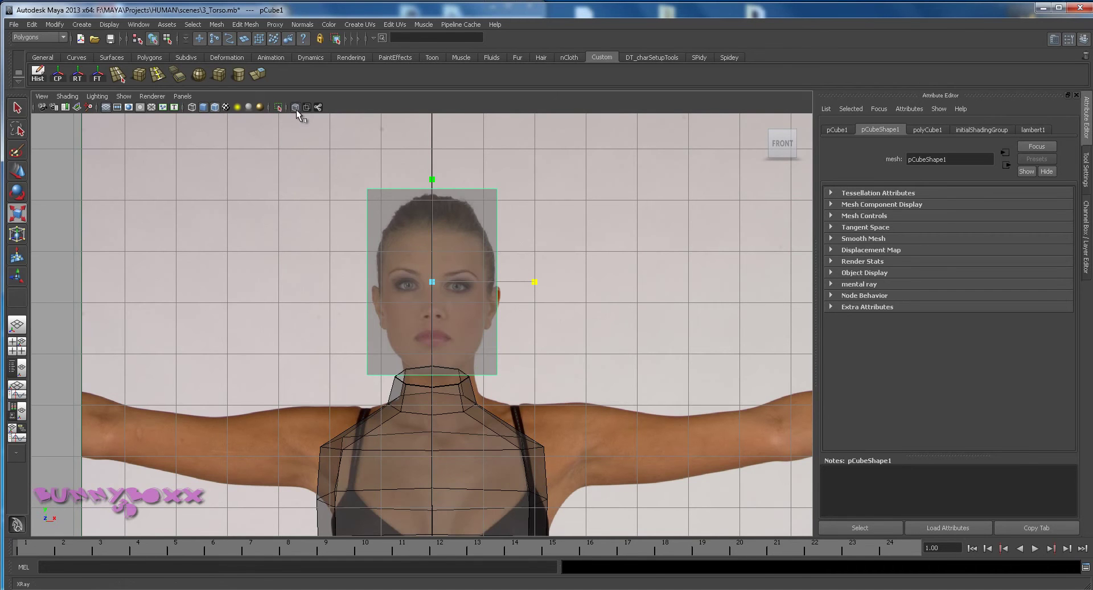
{"action": "left_click", "coordinate": [215, 108]}
{"action": "left_click", "coordinate": [215, 107]}
{"action": "left_click", "coordinate": [203, 107]}
{"action": "left_click", "coordinate": [193, 107]}
{"action": "left_click", "coordinate": [194, 107]}
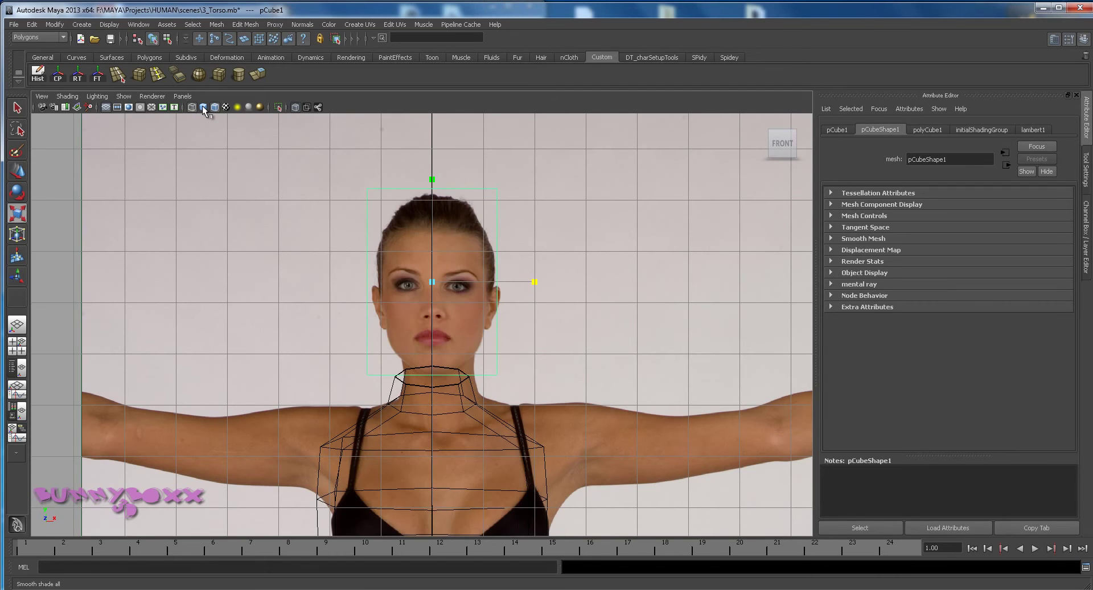
{"action": "left_click", "coordinate": [203, 107]}
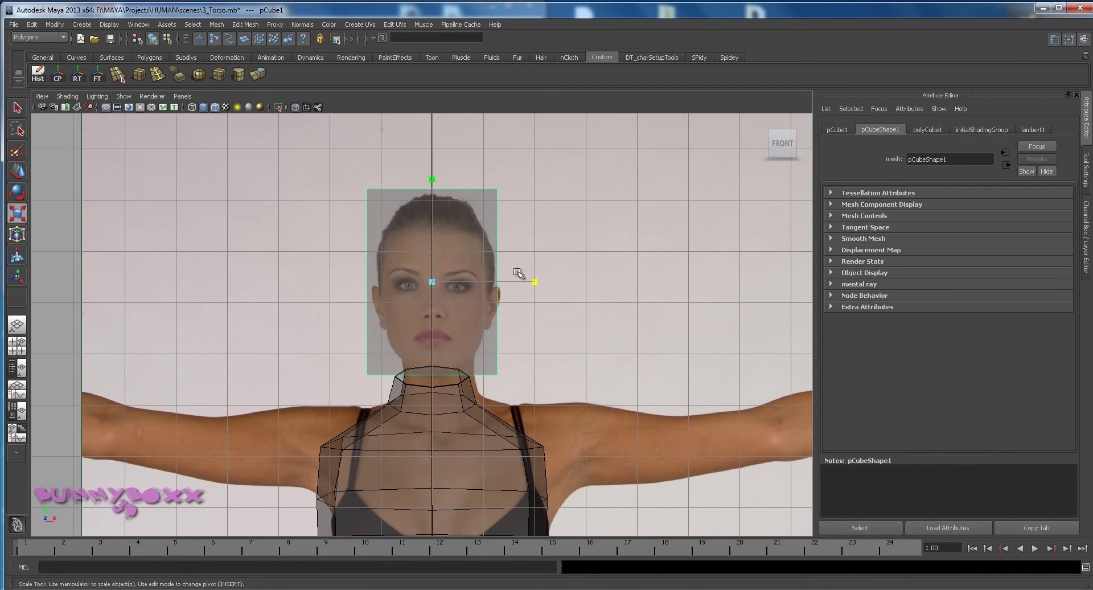
Fine-tune the cube's scale over the face to about 2.368 in X and 3.56 in Y and Z.
{"action": "left_click_drag", "start_coordinate": [534, 281], "coordinate": [530, 281]}
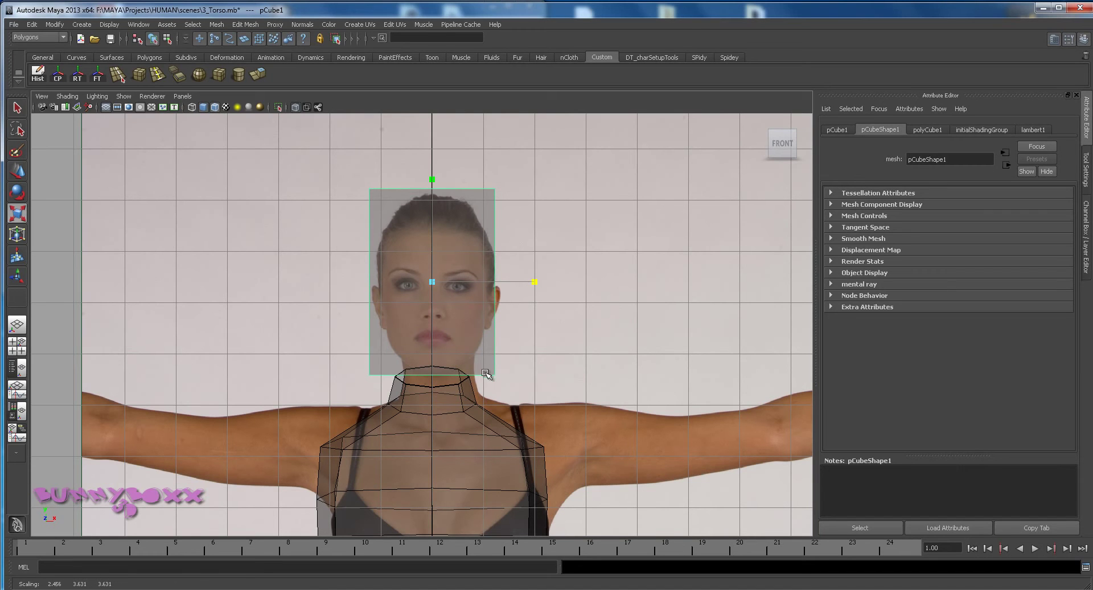
{"action": "left_click_drag", "start_coordinate": [433, 282], "coordinate": [431, 288]}
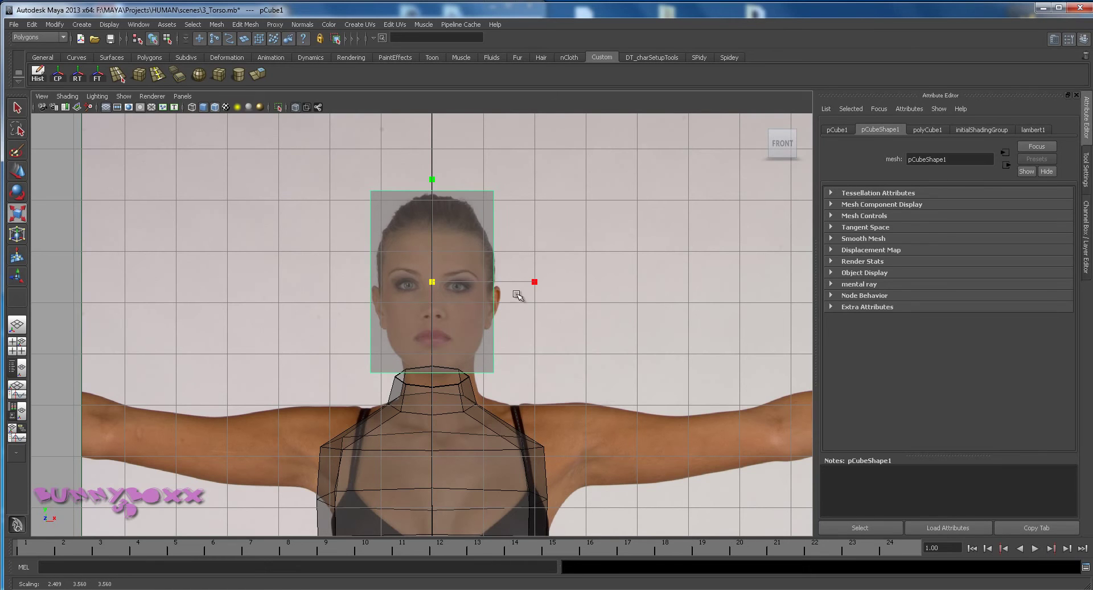
{"action": "left_click_drag", "start_coordinate": [531, 281], "coordinate": [534, 284]}
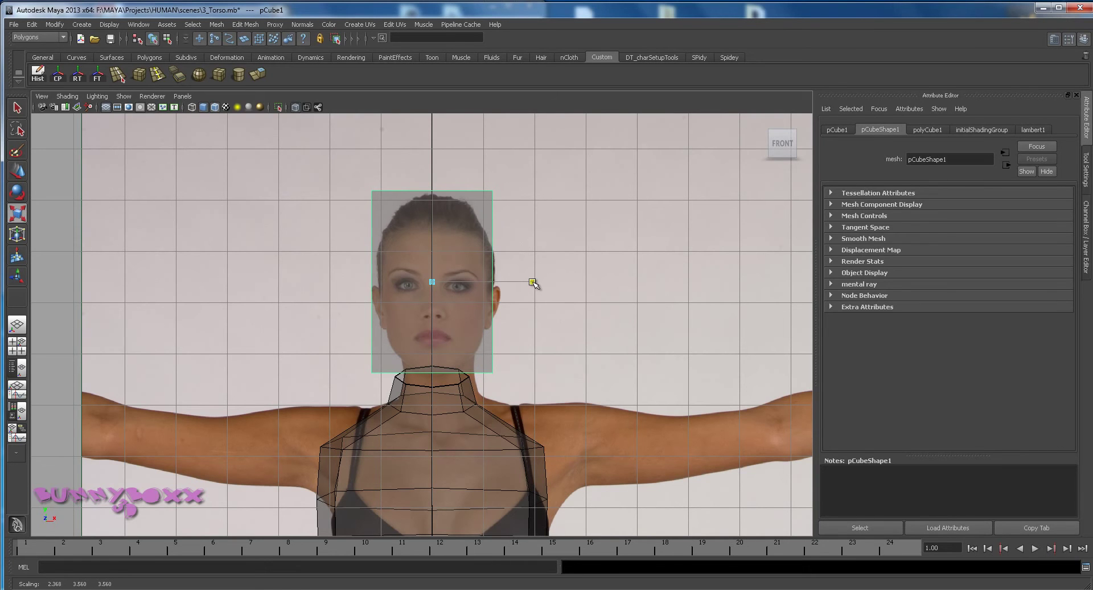
Set the head cube's height and depth subdivisions to 4 each.
{"action": "left_click", "coordinate": [1087, 215]}
{"action": "left_click", "coordinate": [857, 259]}
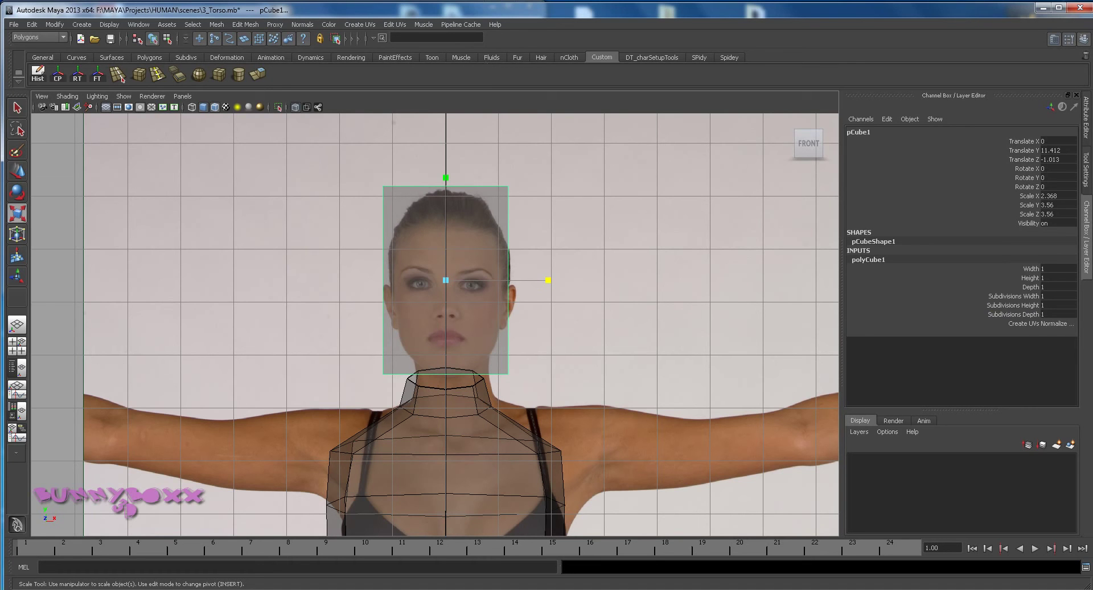
{"action": "left_click", "coordinate": [1024, 306]}
{"action": "left_click", "coordinate": [1050, 305]}
{"action": "key", "text": "Return"}
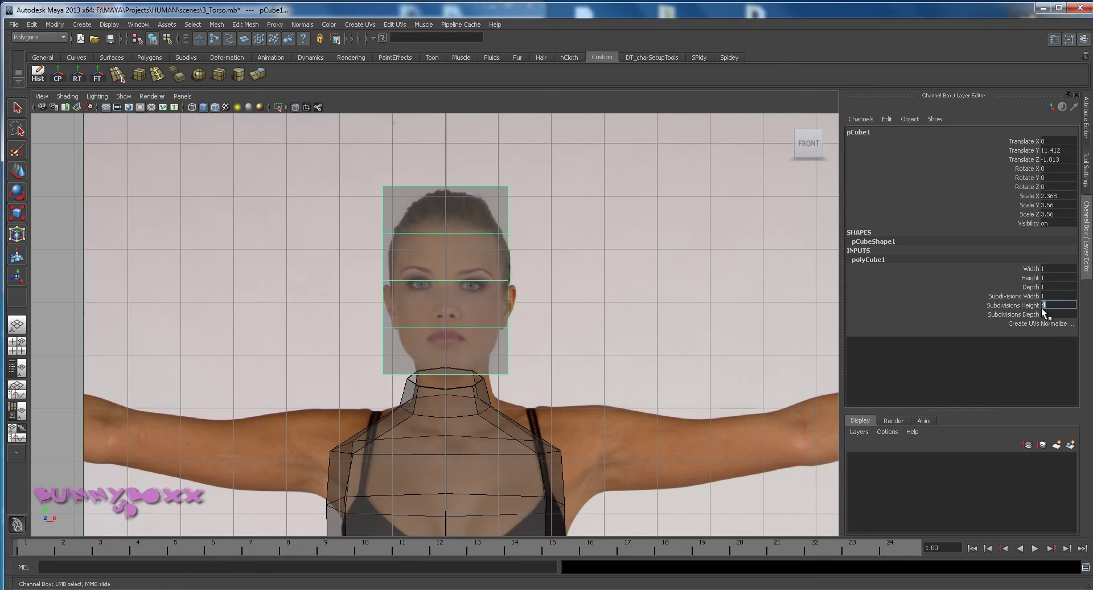
{"action": "left_click", "coordinate": [1058, 314]}
{"action": "type", "text": "4"}
{"action": "left_click", "coordinate": [669, 336]}
Select the head cube again in the perspective view and set its width subdivisions to 4.
{"action": "key", "text": "space"}
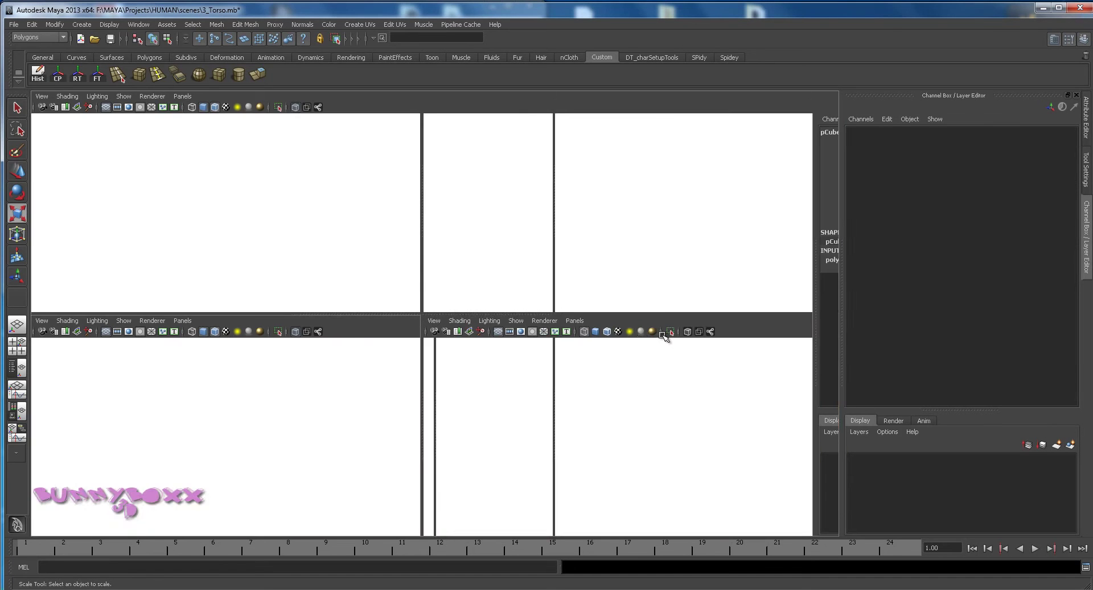
{"action": "mouse_move", "coordinate": [675, 234]}
{"action": "left_mouse_down", "text": "alt"}
{"action": "mouse_move", "coordinate": [689, 229]}
{"action": "mouse_move", "coordinate": [682, 222]}
{"action": "mouse_move", "coordinate": [727, 236]}
{"action": "mouse_move", "coordinate": [793, 234]}
{"action": "mouse_move", "coordinate": [651, 231]}
{"action": "mouse_move", "coordinate": [667, 232]}
{"action": "left_mouse_up", "text": "alt"}
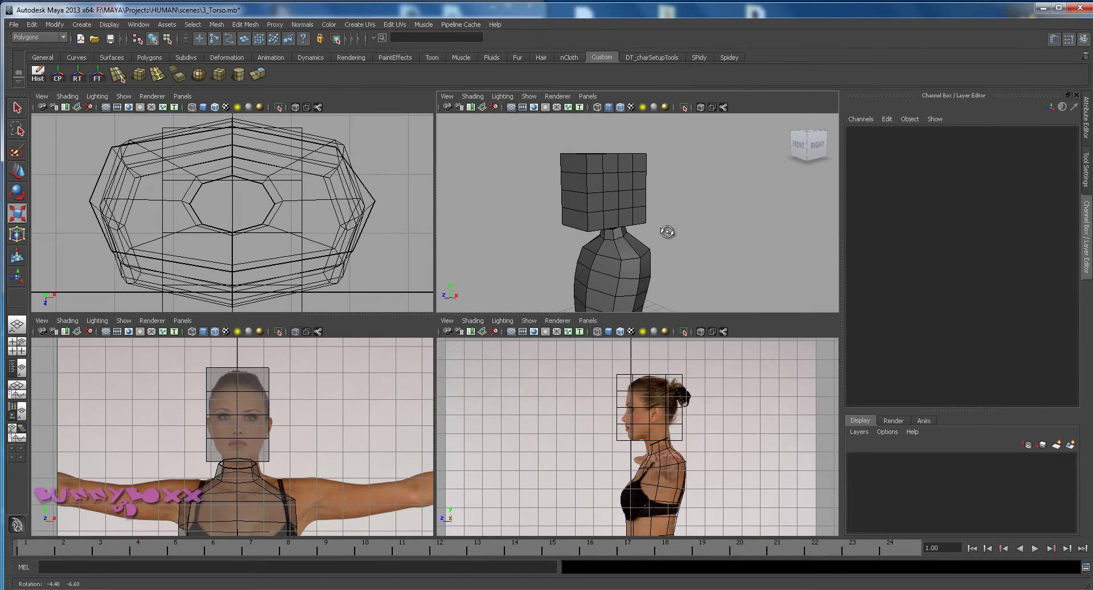
{"action": "left_click", "coordinate": [630, 194]}
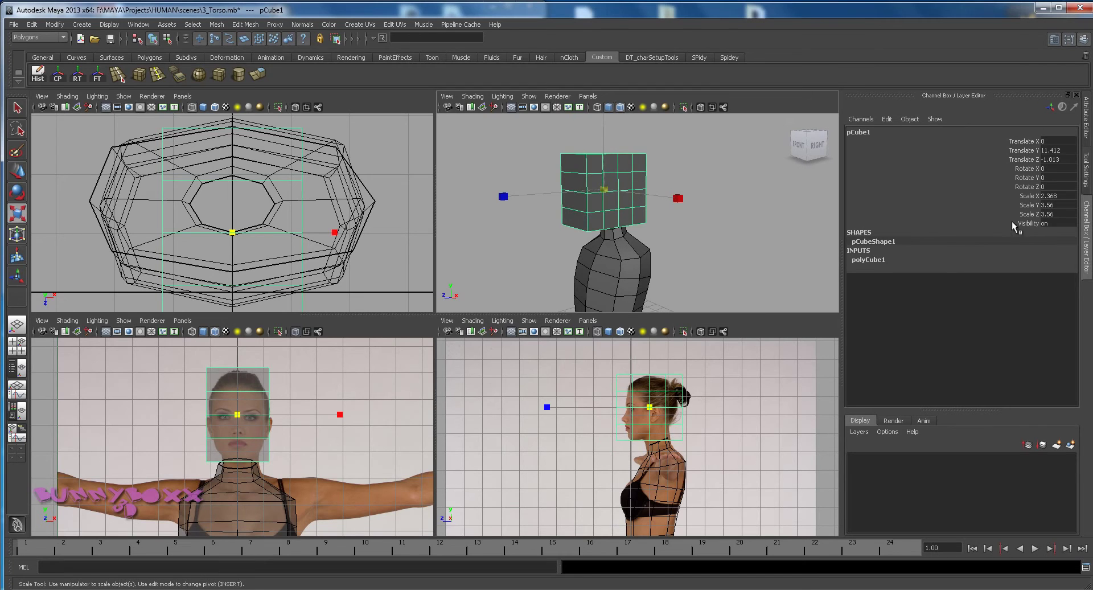
{"action": "left_click", "coordinate": [877, 260]}
{"action": "double_click", "coordinate": [1049, 296]}
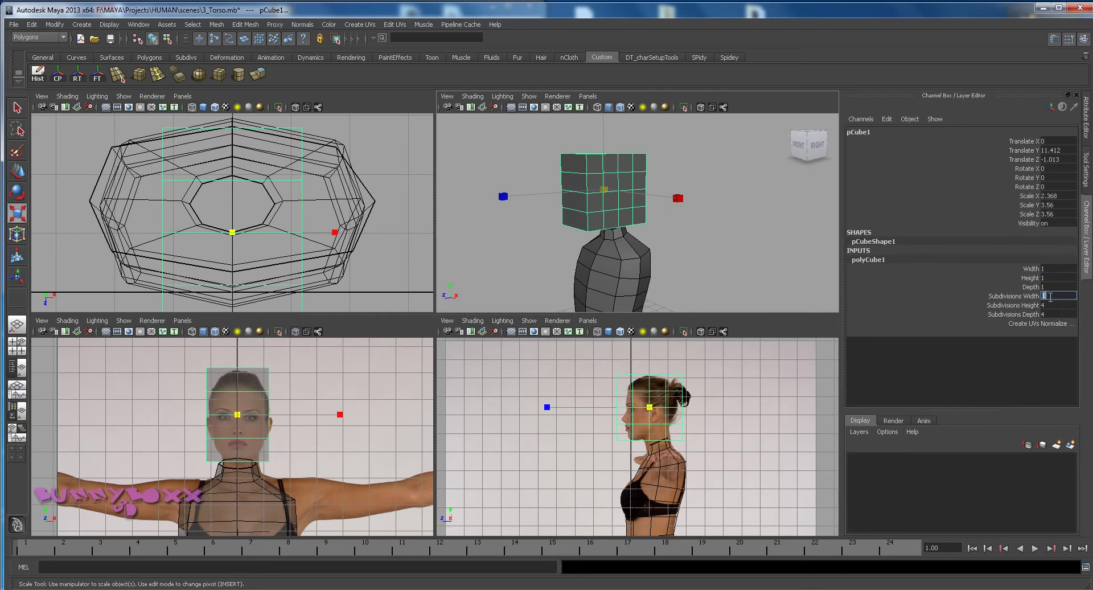
{"action": "type", "text": "4"}
{"action": "key", "text": "Return"}
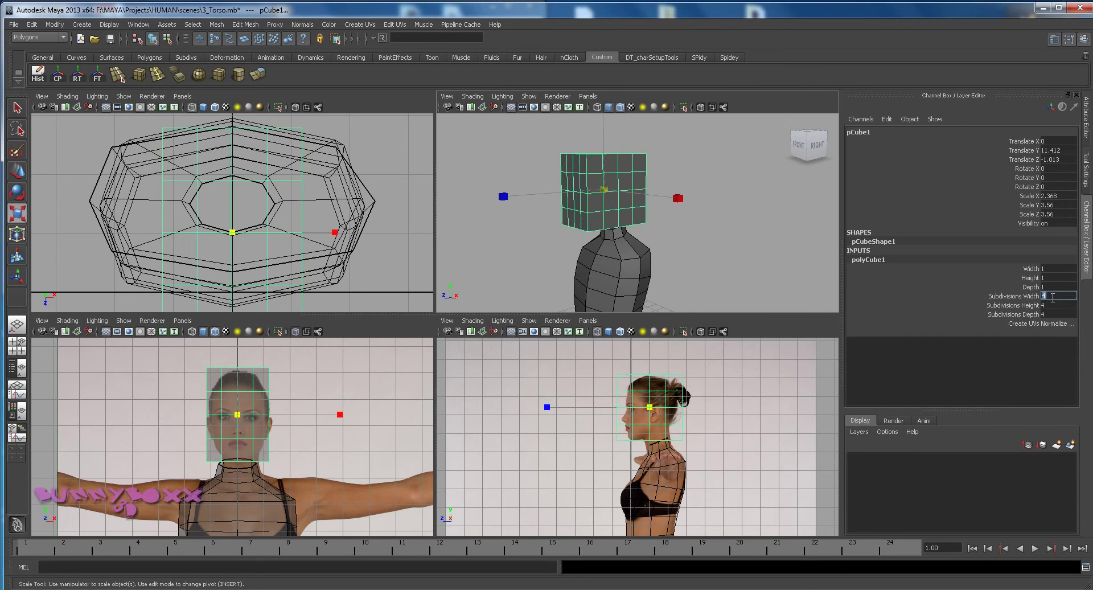
{"action": "left_click", "coordinate": [747, 273]}
Switch the subdivided head cube to vertex editing over the front reference.
{"action": "left_click", "coordinate": [335, 424]}
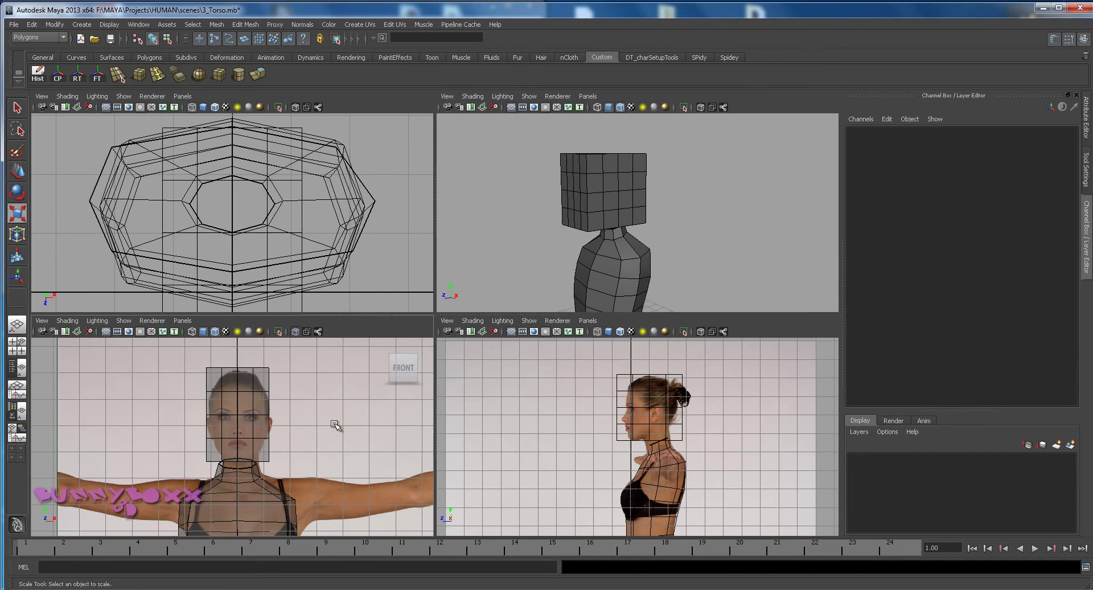
{"action": "key", "text": "space"}
{"action": "middle_click_drag", "start_coordinate": [525, 270], "coordinate": [507, 302], "text": "alt"}
{"action": "left_click", "coordinate": [377, 227]}
{"action": "right_click_drag", "start_coordinate": [377, 227], "coordinate": [319, 267]}
{"action": "middle_click_drag", "start_coordinate": [558, 288], "coordinate": [581, 281], "text": "alt"}
{"action": "scroll", "coordinate": [571, 317], "scroll_direction": "up", "scroll_amount": 1}
{"action": "scroll", "coordinate": [571, 318], "scroll_direction": "up", "scroll_amount": 3}
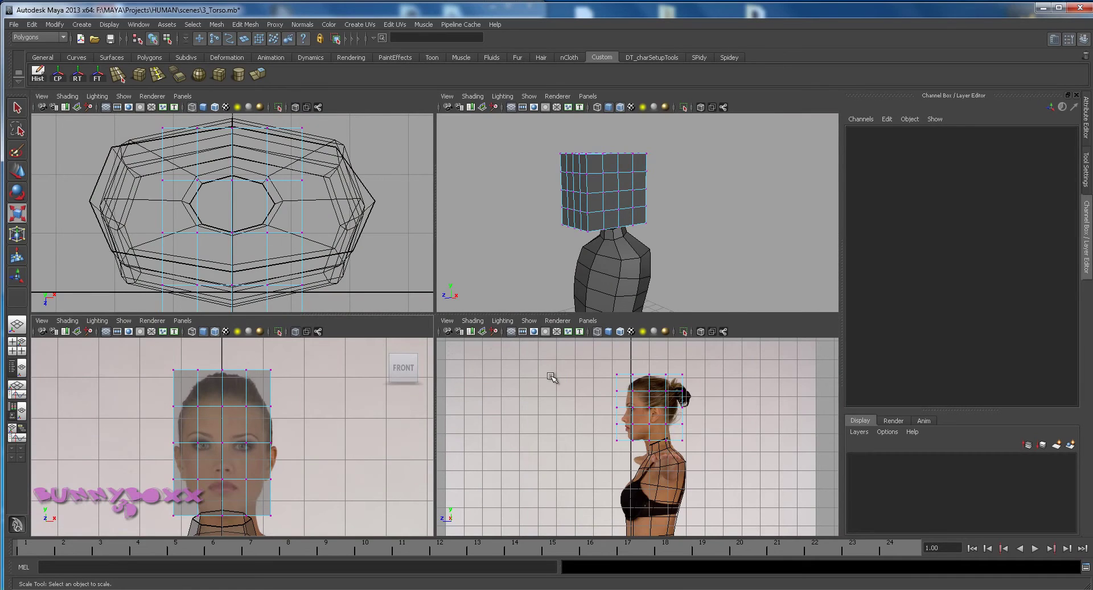
{"action": "left_click", "coordinate": [551, 376]}
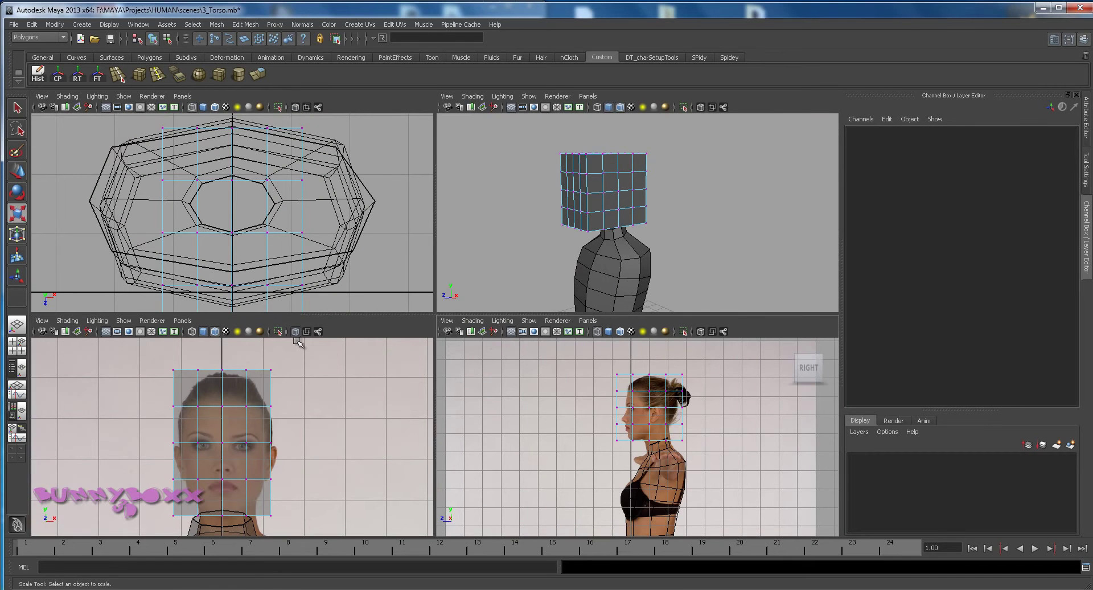
Narrow the cube's top row of vertices along X and lower it toward the crown of the head.
{"action": "left_click_drag", "start_coordinate": [162, 366], "coordinate": [301, 374]}
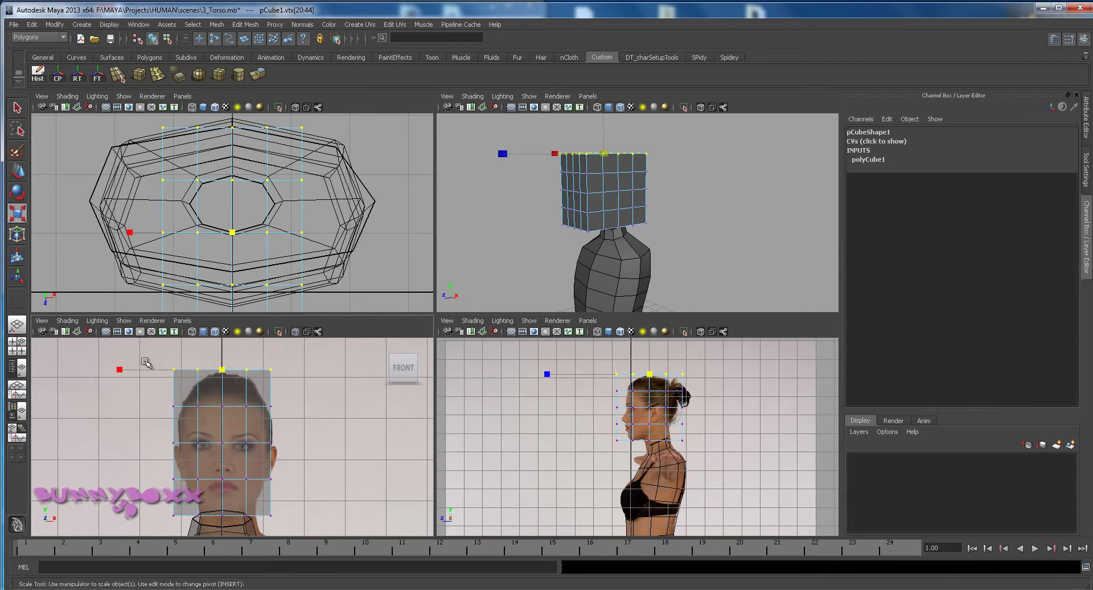
{"action": "left_click_drag", "start_coordinate": [120, 371], "coordinate": [164, 370]}
{"action": "key", "text": "w"}
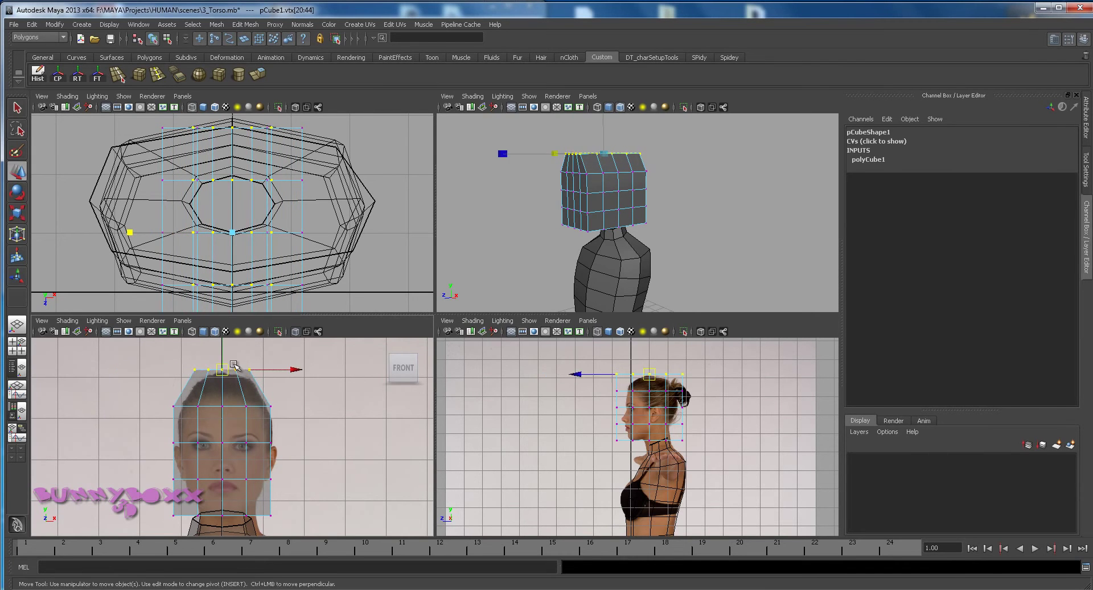
{"action": "left_click_drag", "start_coordinate": [223, 346], "coordinate": [224, 352]}
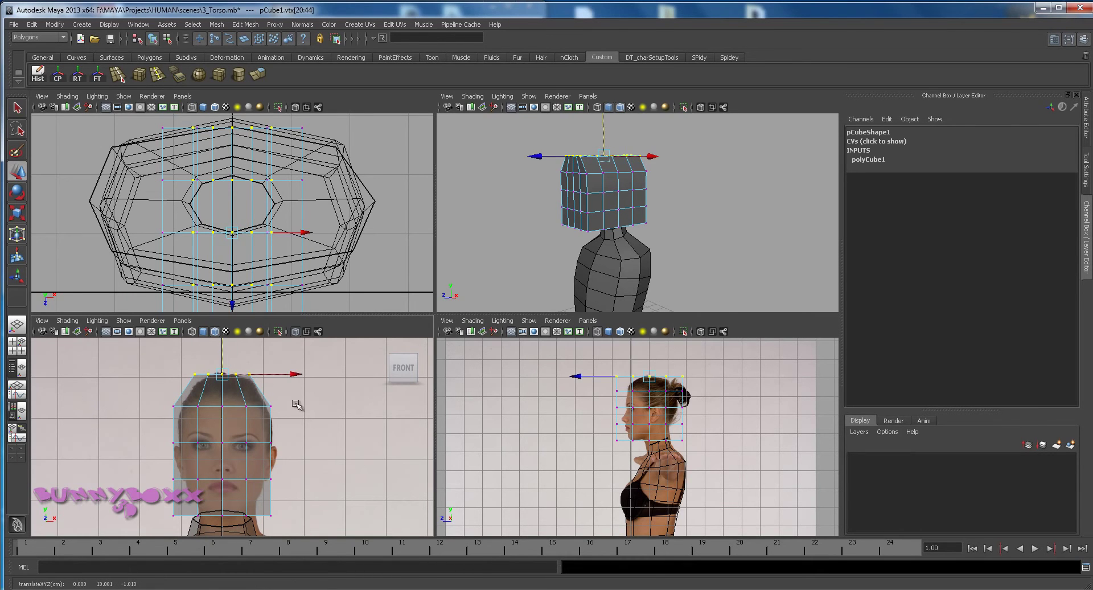
Narrow the bottom row of vertices along X to the neck's width and show the front view in wireframe.
{"action": "middle_click_drag", "start_coordinate": [310, 441], "coordinate": [317, 407], "text": "alt"}
{"action": "left_click_drag", "start_coordinate": [291, 466], "coordinate": [166, 477]}
{"action": "key", "text": "r"}
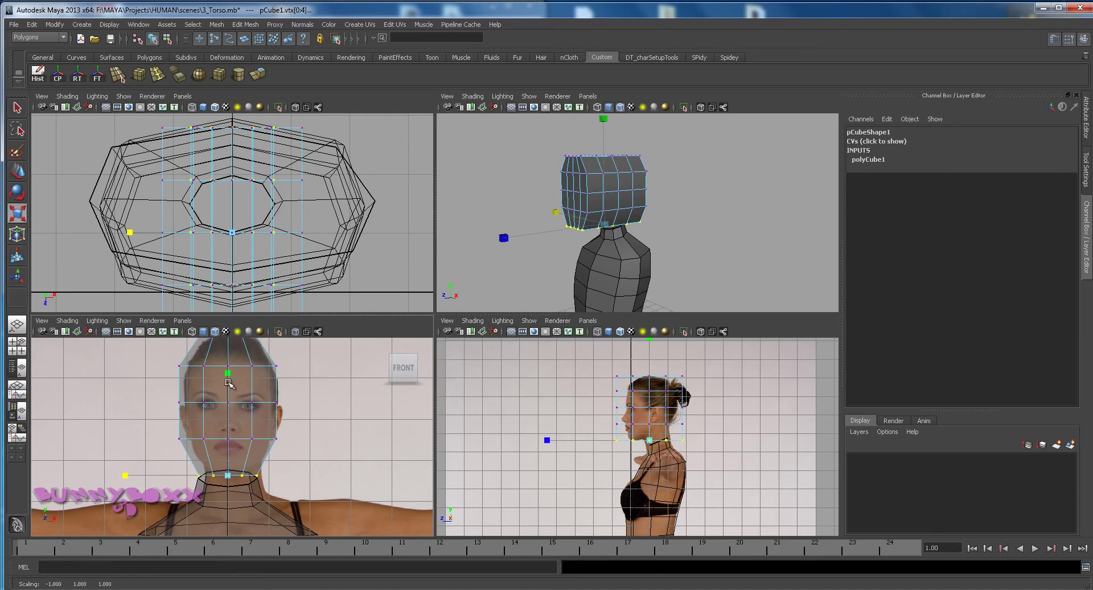
{"action": "left_click", "coordinate": [202, 331]}
{"action": "scroll", "coordinate": [335, 428], "scroll_direction": "up", "scroll_amount": 3}
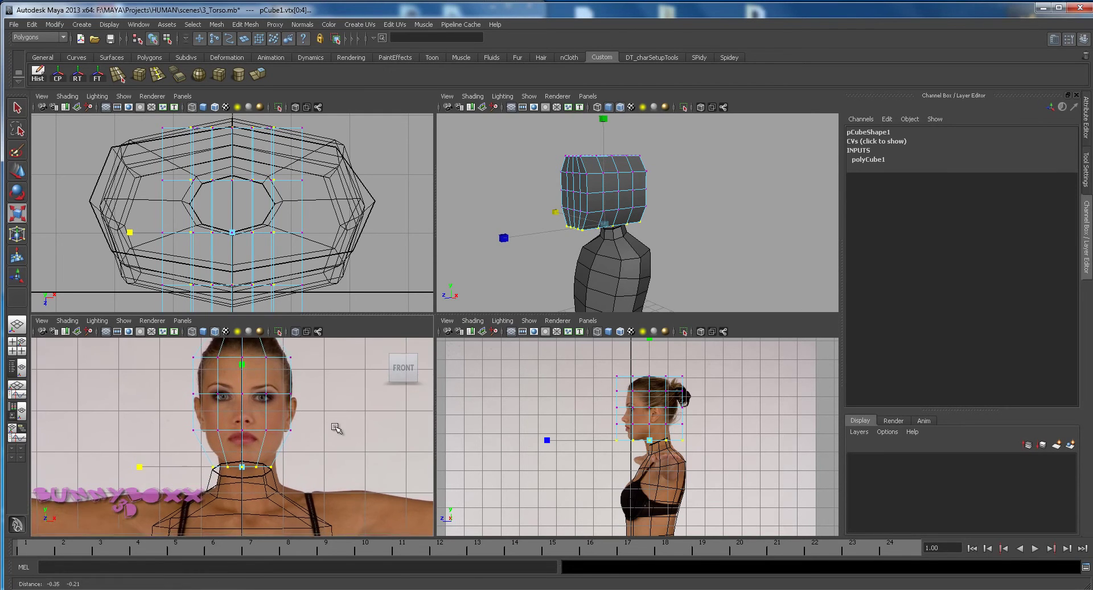
{"action": "scroll", "coordinate": [335, 428], "scroll_direction": "up", "scroll_amount": 2}
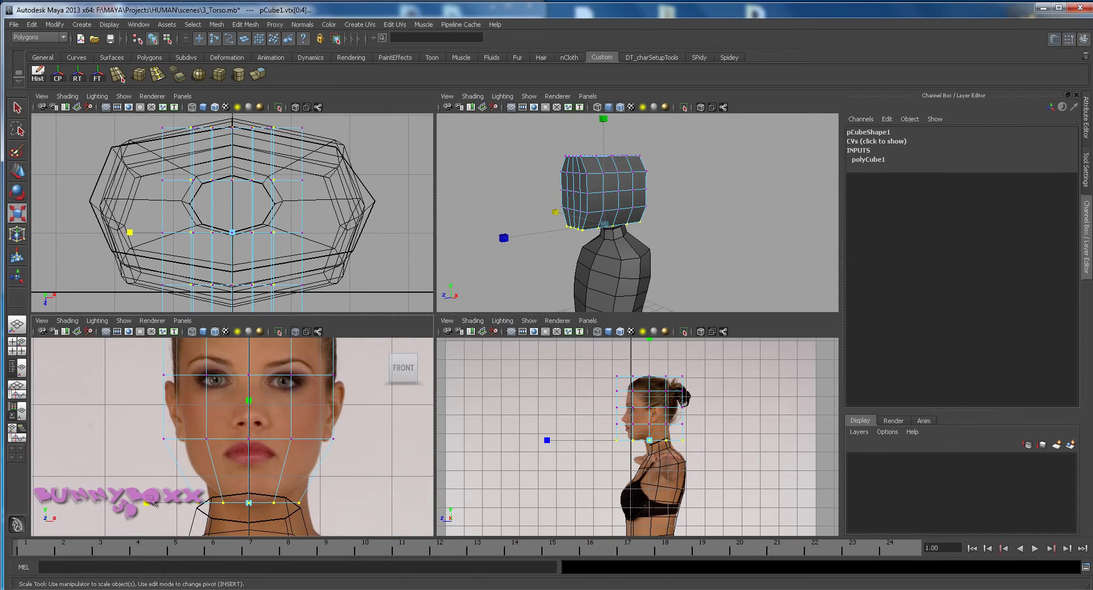
{"action": "left_click_drag", "start_coordinate": [151, 501], "coordinate": [160, 500]}
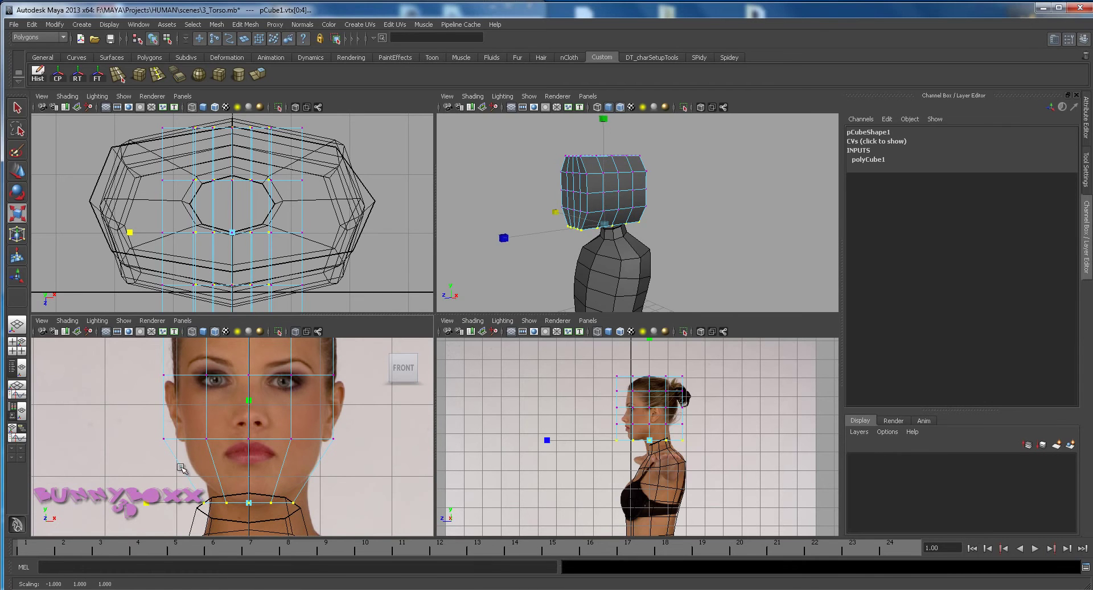
Scale the mouth-level row of vertices inward along X to match the jaw in the front view.
{"action": "left_click_drag", "start_coordinate": [146, 422], "coordinate": [337, 465]}
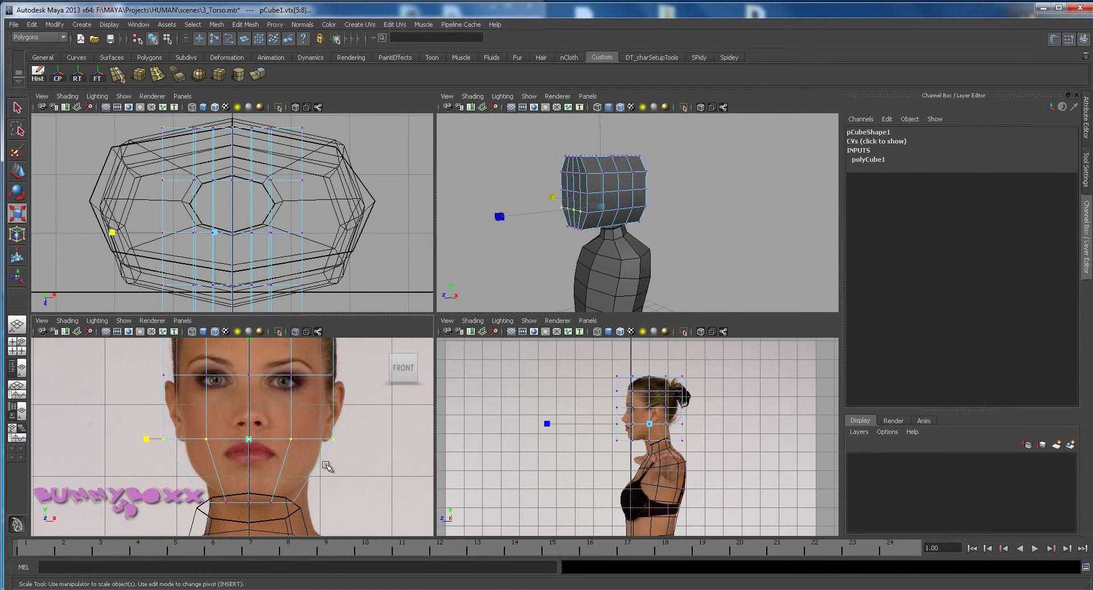
{"action": "left_click_drag", "start_coordinate": [147, 440], "coordinate": [156, 441]}
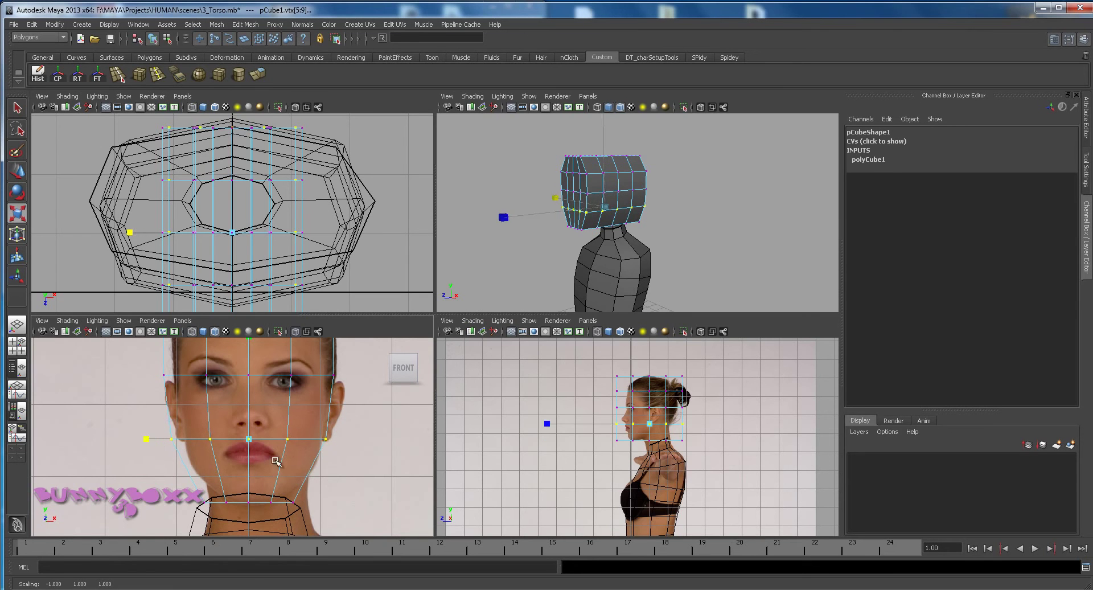
{"action": "middle_click_drag", "start_coordinate": [316, 386], "coordinate": [271, 421], "text": "alt"}
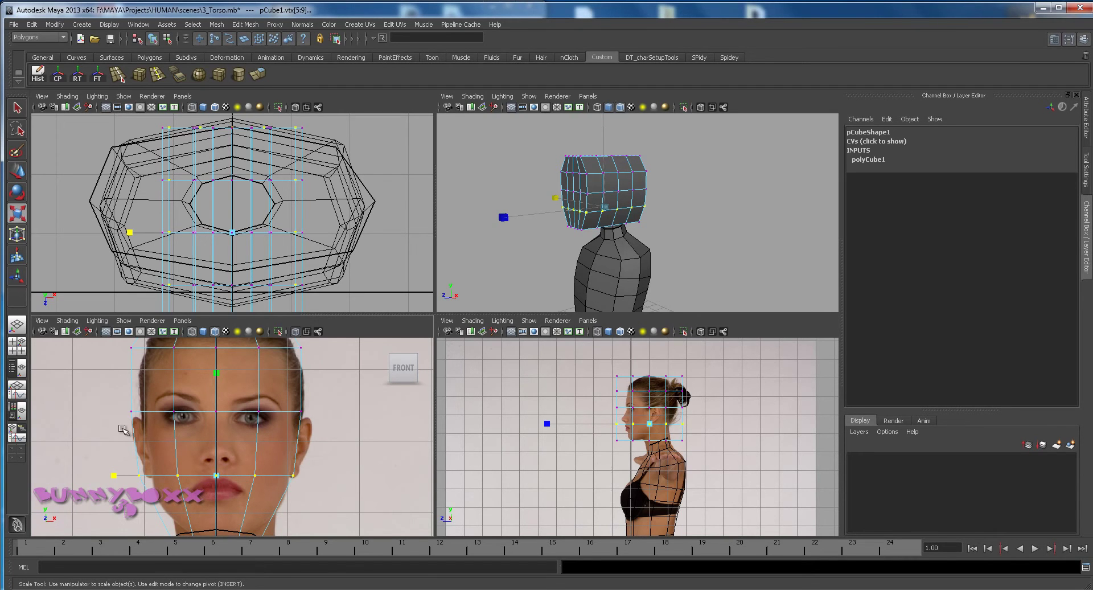
Scale the eye-level and forehead vertex rows slightly inward along X to fit the sides of the head.
{"action": "left_click", "coordinate": [336, 441]}
{"action": "left_click_drag", "start_coordinate": [336, 420], "coordinate": [118, 413]}
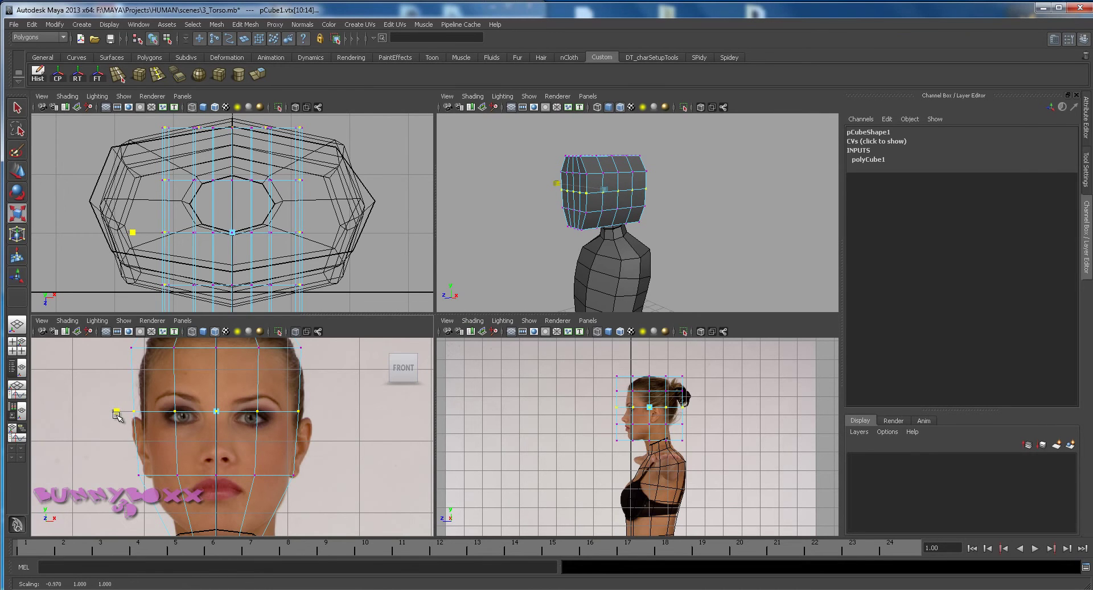
{"action": "middle_click_drag", "start_coordinate": [117, 339], "coordinate": [115, 388], "text": "alt"}
{"action": "left_click_drag", "start_coordinate": [115, 388], "coordinate": [319, 403]}
{"action": "left_click_drag", "start_coordinate": [113, 399], "coordinate": [118, 398]}
Lower the top row of vertices slightly on the crown in the front view.
{"action": "middle_click_drag", "start_coordinate": [189, 336], "coordinate": [198, 380], "text": "alt"}
{"action": "left_click_drag", "start_coordinate": [198, 381], "coordinate": [347, 411]}
{"action": "key", "text": "w"}
{"action": "left_click_drag", "start_coordinate": [222, 356], "coordinate": [223, 361]}
{"action": "middle_click_drag", "start_coordinate": [323, 421], "coordinate": [324, 420], "text": "alt"}
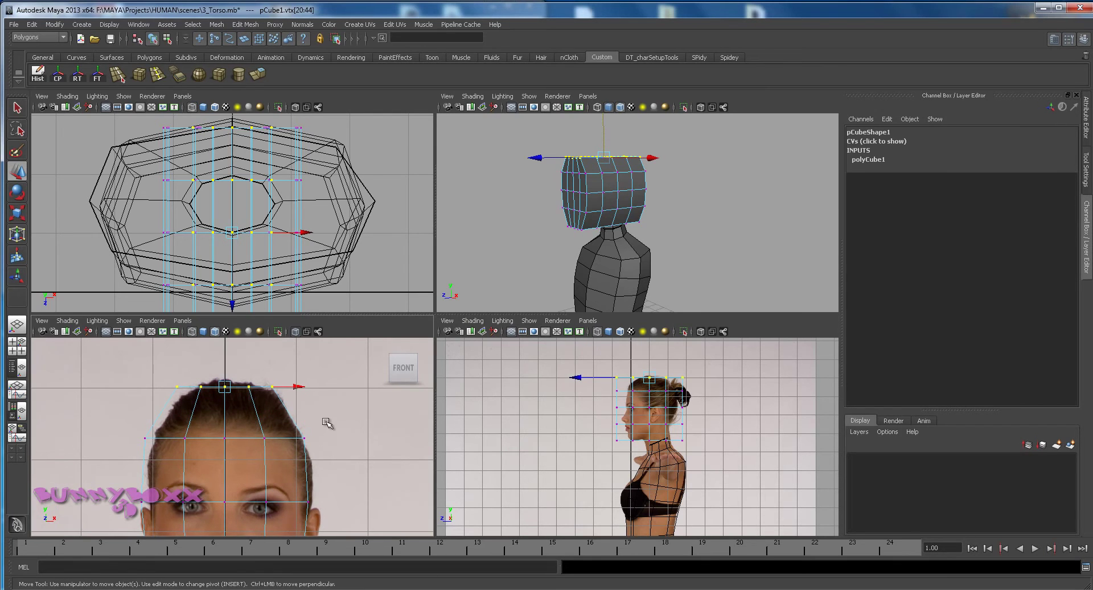
Examine the head shape in perspective and compare its vertex rows, including the bottom one, with the side reference.
{"action": "left_click", "coordinate": [516, 233]}
{"action": "left_click_drag", "start_coordinate": [520, 226], "coordinate": [569, 207], "text": "alt"}
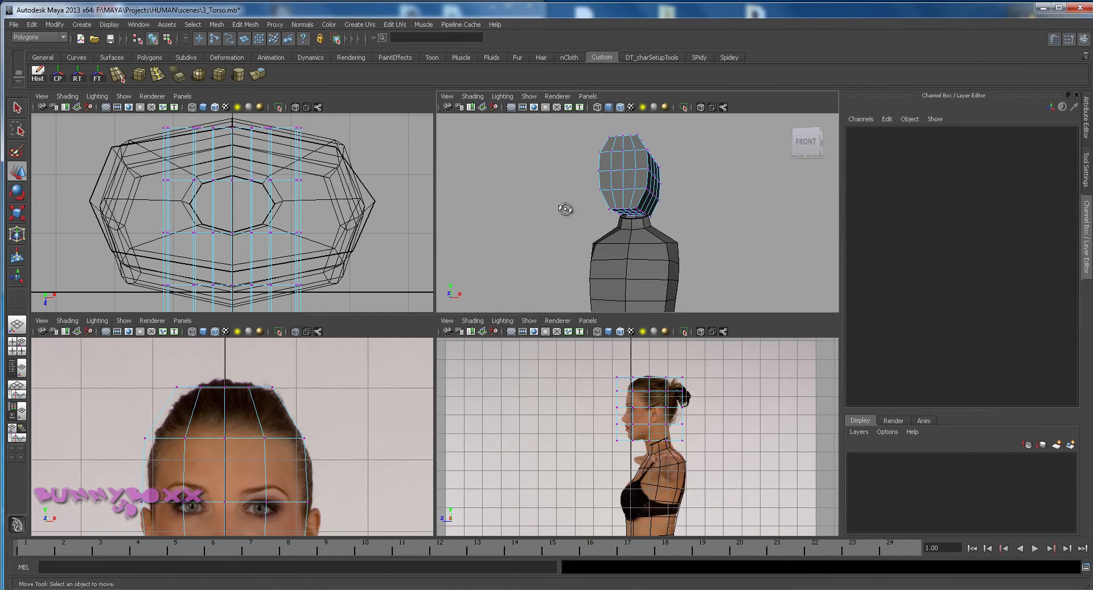
{"action": "key", "text": "space"}
{"action": "middle_click_drag", "start_coordinate": [575, 308], "coordinate": [554, 338], "text": "alt"}
{"action": "scroll", "coordinate": [539, 348], "scroll_direction": "up", "scroll_amount": 3}
{"action": "scroll", "coordinate": [553, 338], "scroll_direction": "up", "scroll_amount": 2}
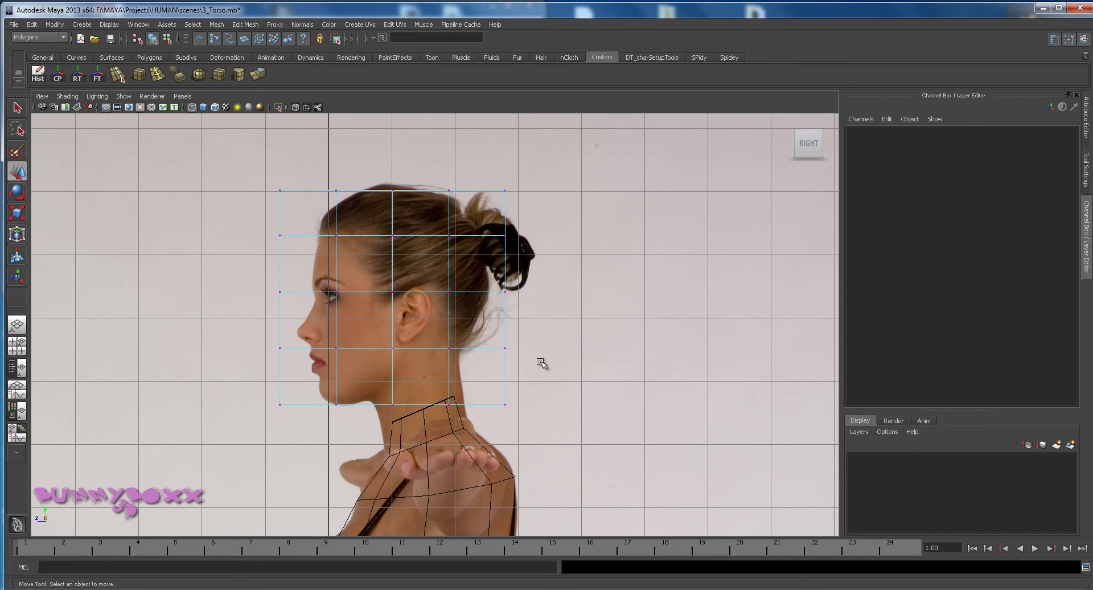
{"action": "middle_click_drag", "start_coordinate": [571, 386], "coordinate": [603, 369], "text": "alt"}
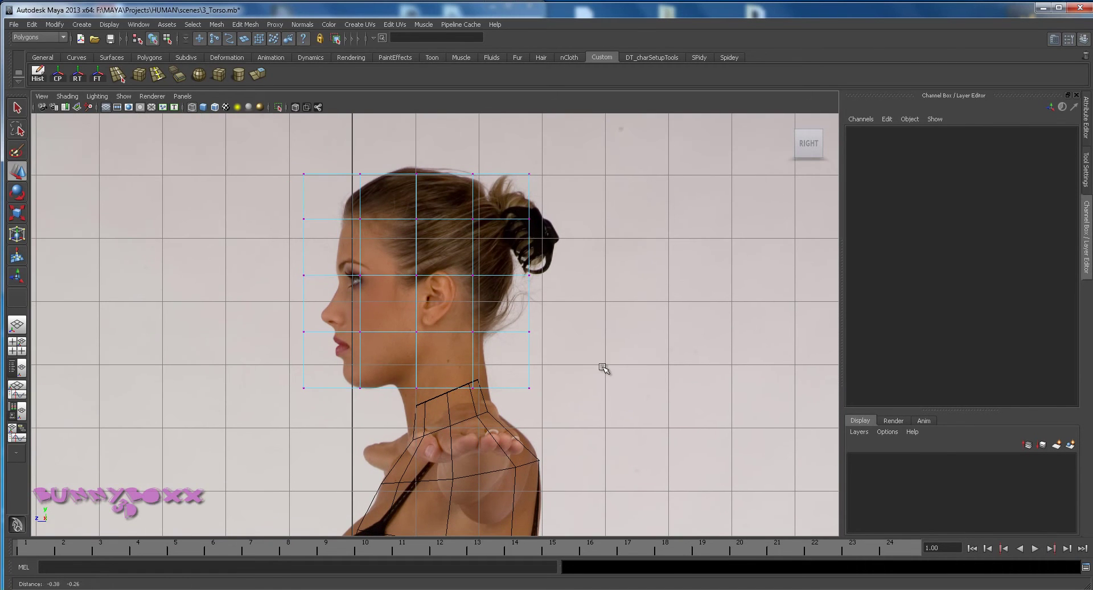
{"action": "left_click_drag", "start_coordinate": [274, 349], "coordinate": [532, 401]}
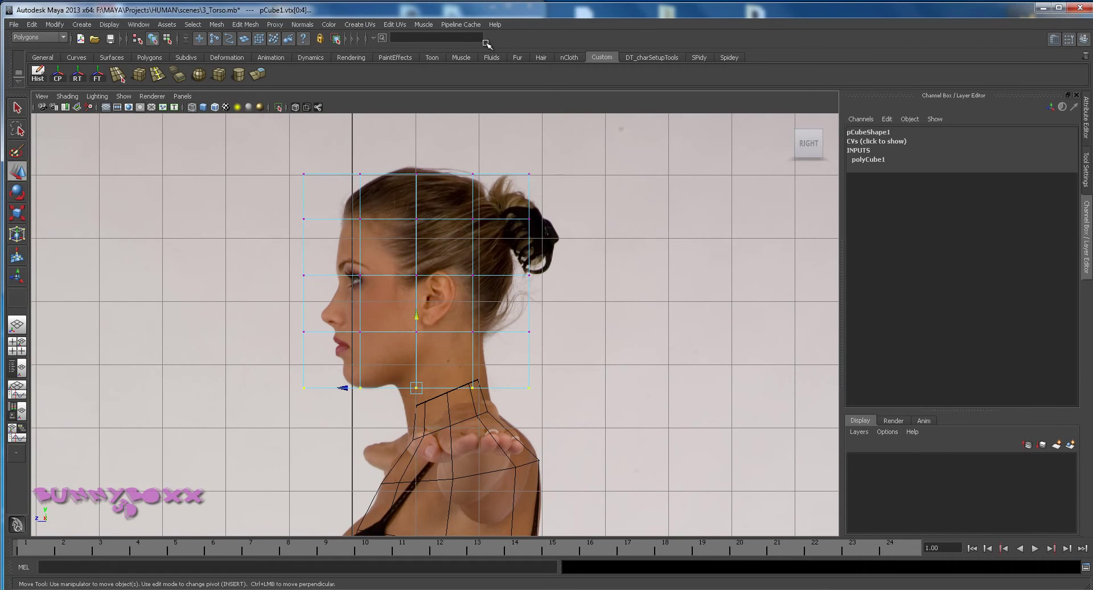
In the front view, adjust the outer crown, forehead and eye-level vertices on the +X side to follow the head's outline.
{"action": "key", "text": "space"}
{"action": "key", "text": "space"}
{"action": "left_click_drag", "start_coordinate": [547, 187], "coordinate": [534, 255]}
{"action": "left_click", "coordinate": [577, 328]}
{"action": "middle_click_drag", "start_coordinate": [634, 389], "coordinate": [566, 279], "text": "alt"}
{"action": "left_click_drag", "start_coordinate": [504, 335], "coordinate": [586, 346]}
Move the outer mouth-level vertex below the +X-side ear slightly inward along X to fit the jaw.
{"action": "middle_click_drag", "start_coordinate": [617, 441], "coordinate": [617, 366], "text": "alt"}
{"action": "left_click_drag", "start_coordinate": [544, 386], "coordinate": [498, 437]}
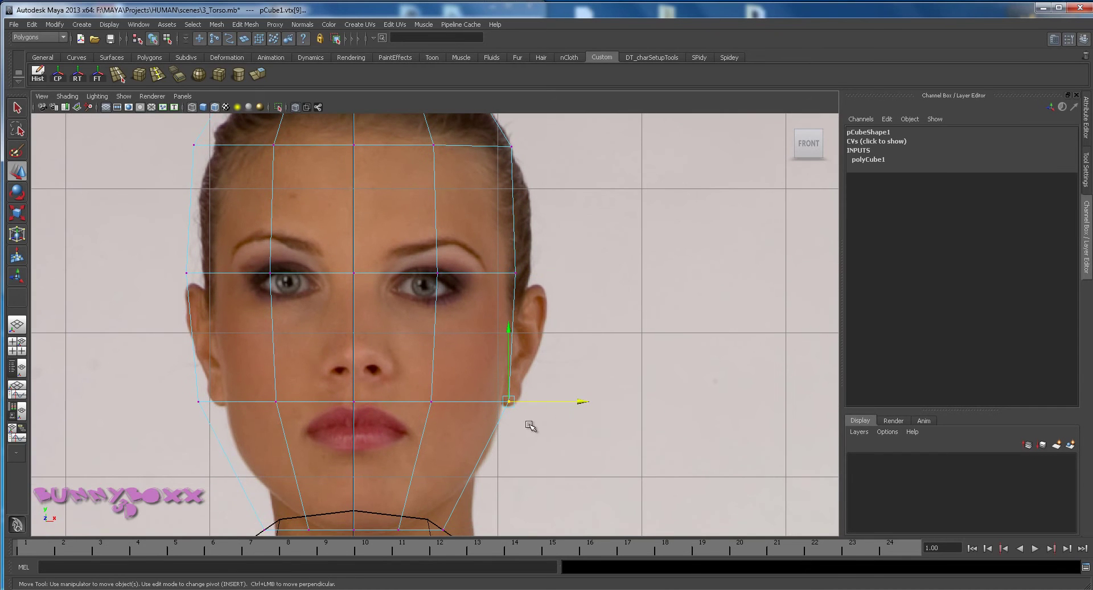
{"action": "left_click_drag", "start_coordinate": [578, 402], "coordinate": [575, 402]}
{"action": "mouse_move", "coordinate": [478, 439]}
{"action": "middle_mouse_down", "text": "alt"}
{"action": "mouse_move", "coordinate": [478, 349]}
{"action": "mouse_move", "coordinate": [474, 424]}
{"action": "middle_mouse_up", "text": "alt"}
{"action": "middle_click_drag", "start_coordinate": [559, 145], "coordinate": [518, 172], "text": "alt"}
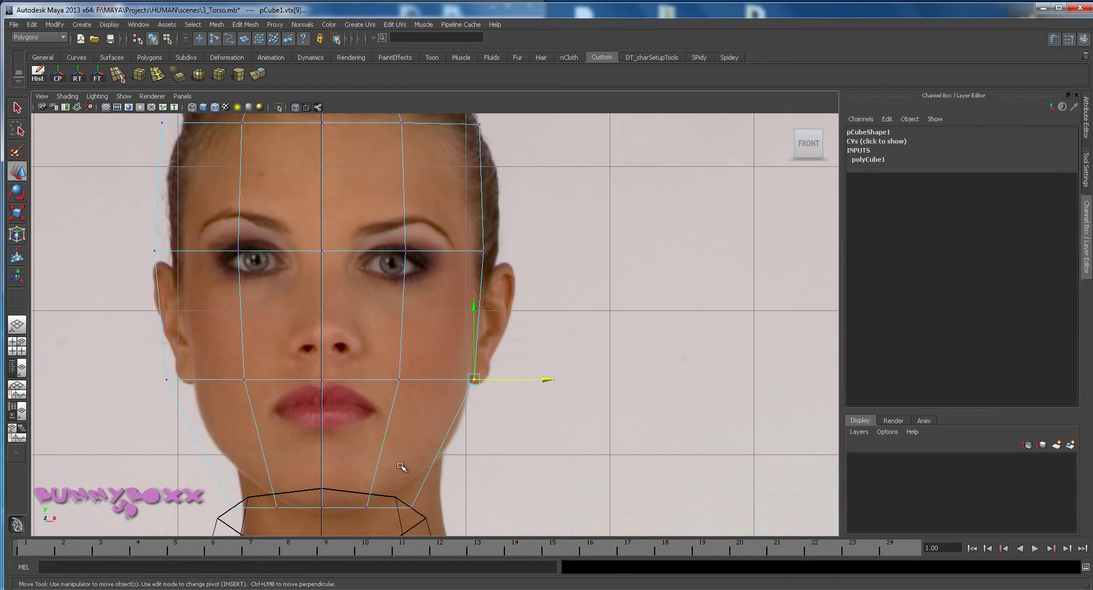
{"action": "middle_click_drag", "start_coordinate": [504, 314], "coordinate": [483, 340], "text": "alt"}
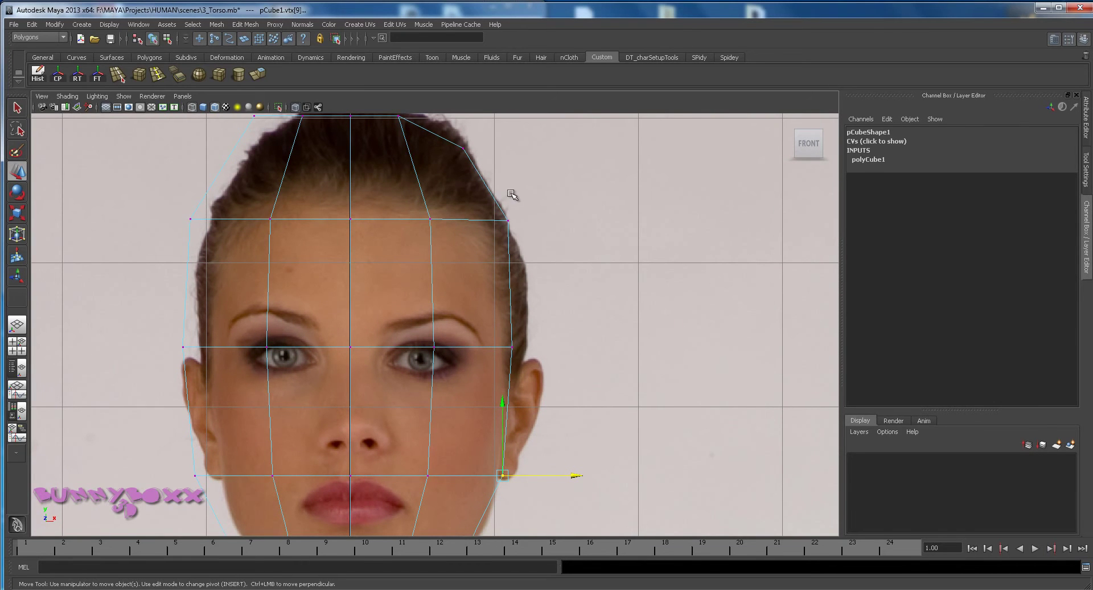
In the front view, nudge the +X-side upper crown vertex outward and lower the top row of vertices slightly.
{"action": "middle_click_drag", "start_coordinate": [514, 210], "coordinate": [507, 285], "text": "alt"}
{"action": "left_click", "coordinate": [457, 237]}
{"action": "left_click_drag", "start_coordinate": [457, 237], "coordinate": [460, 240]}
{"action": "left_click_drag", "start_coordinate": [197, 187], "coordinate": [415, 227]}
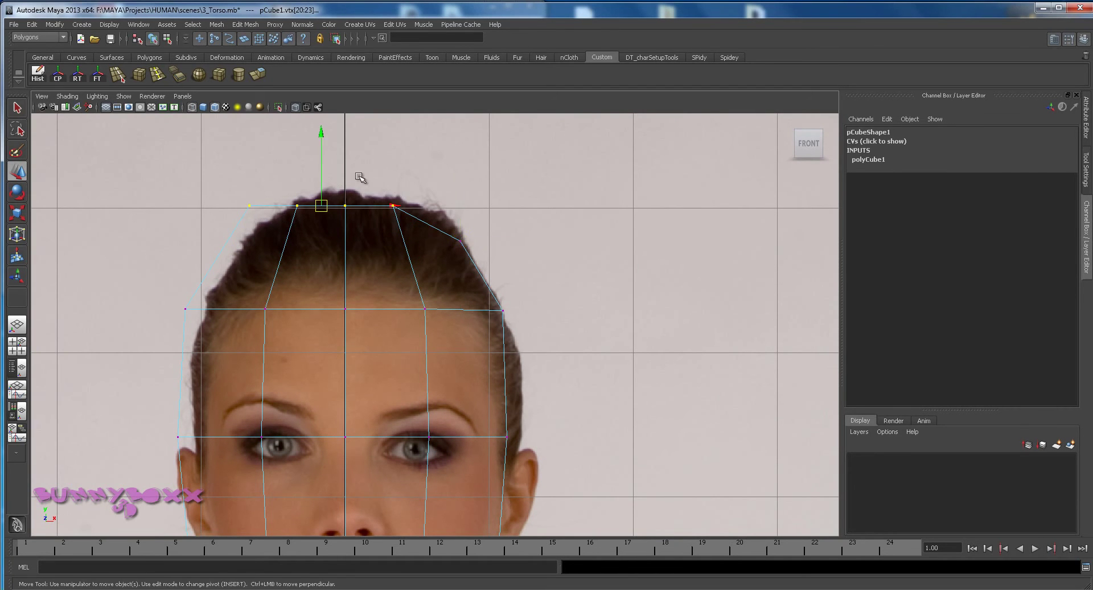
{"action": "left_click_drag", "start_coordinate": [318, 132], "coordinate": [318, 133]}
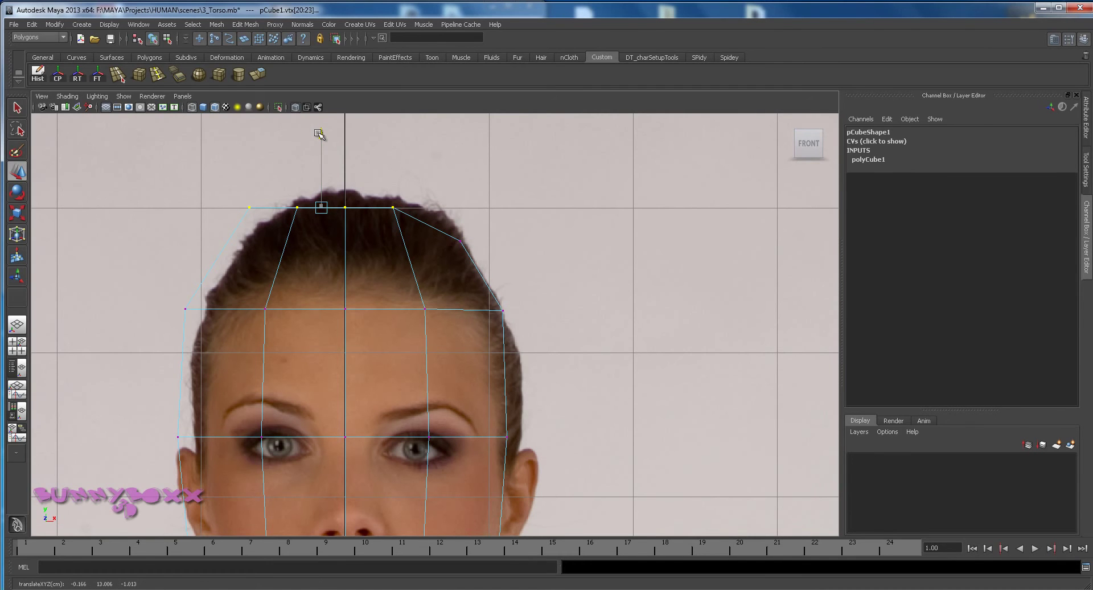
{"action": "middle_click_drag", "start_coordinate": [563, 270], "coordinate": [553, 227], "text": "alt"}
{"action": "left_click_drag", "start_coordinate": [554, 228], "coordinate": [478, 299]}
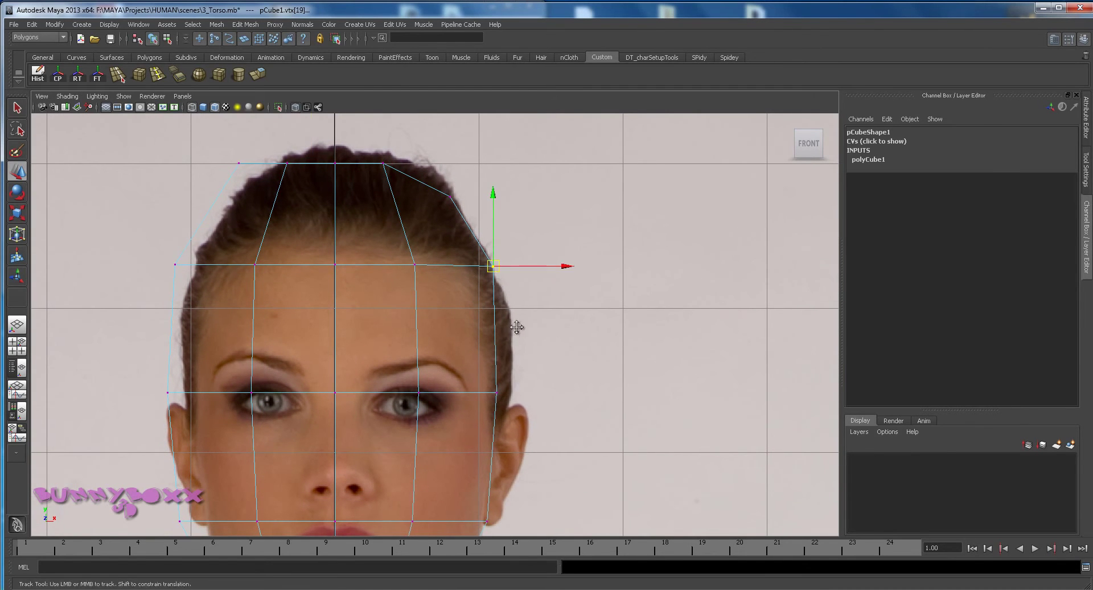
Delete the faces on the -X half of the head.
{"action": "middle_click_drag", "start_coordinate": [505, 329], "coordinate": [520, 283], "text": "alt"}
{"action": "scroll", "coordinate": [376, 285], "scroll_direction": "down", "scroll_amount": 10}
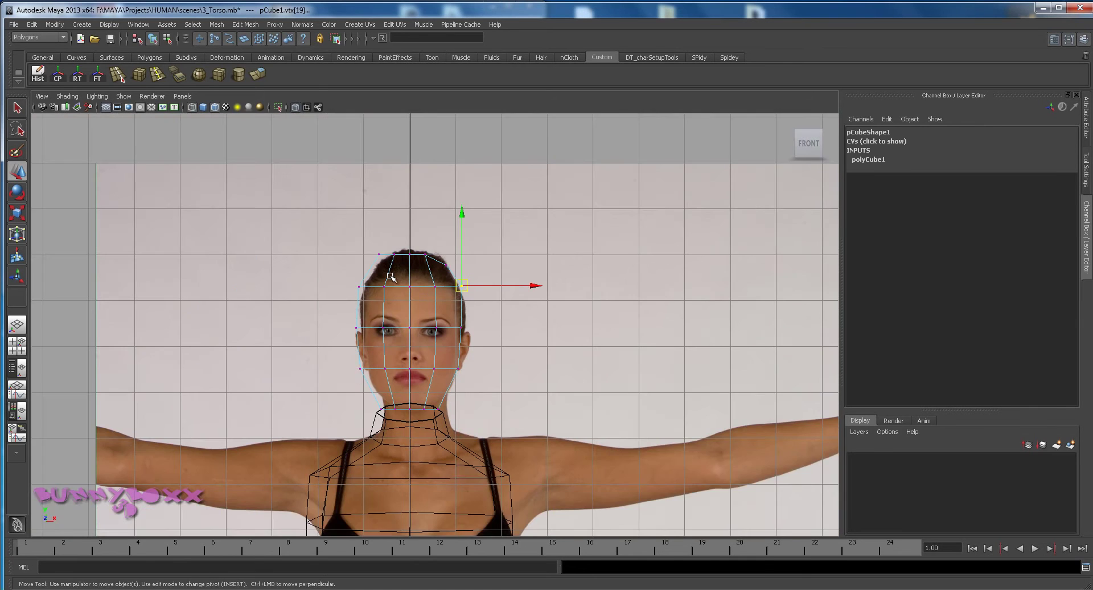
{"action": "mouse_move", "coordinate": [416, 274]}
{"action": "right_mouse_down"}
{"action": "mouse_move", "coordinate": [414, 249]}
{"action": "mouse_move", "coordinate": [392, 252]}
{"action": "mouse_move", "coordinate": [413, 275]}
{"action": "right_mouse_up"}
{"action": "left_click_drag", "start_coordinate": [317, 205], "coordinate": [400, 447]}
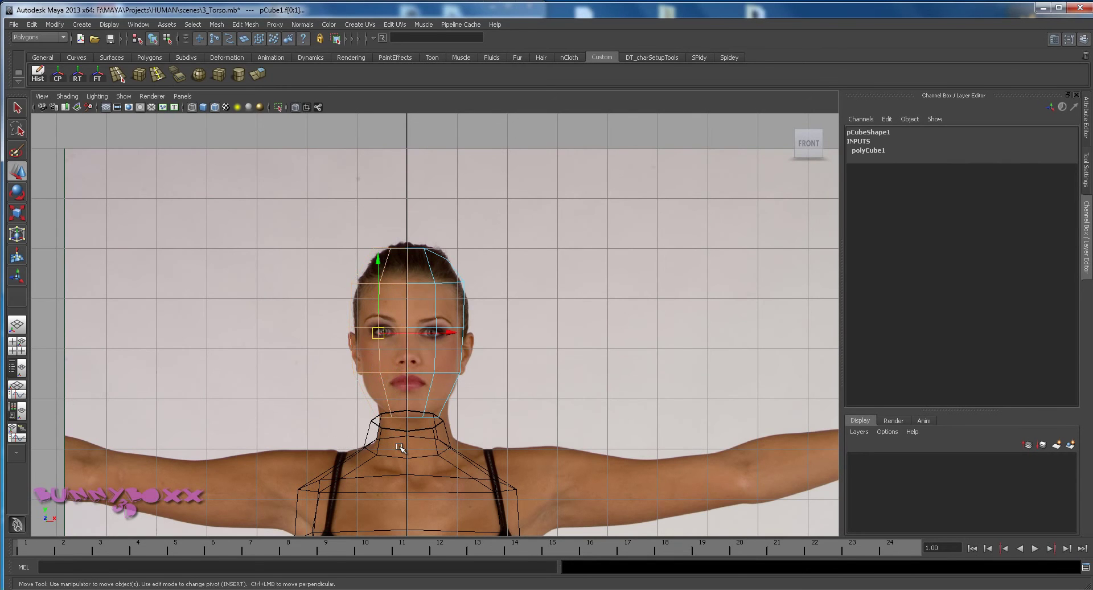
{"action": "key", "text": "Delete"}
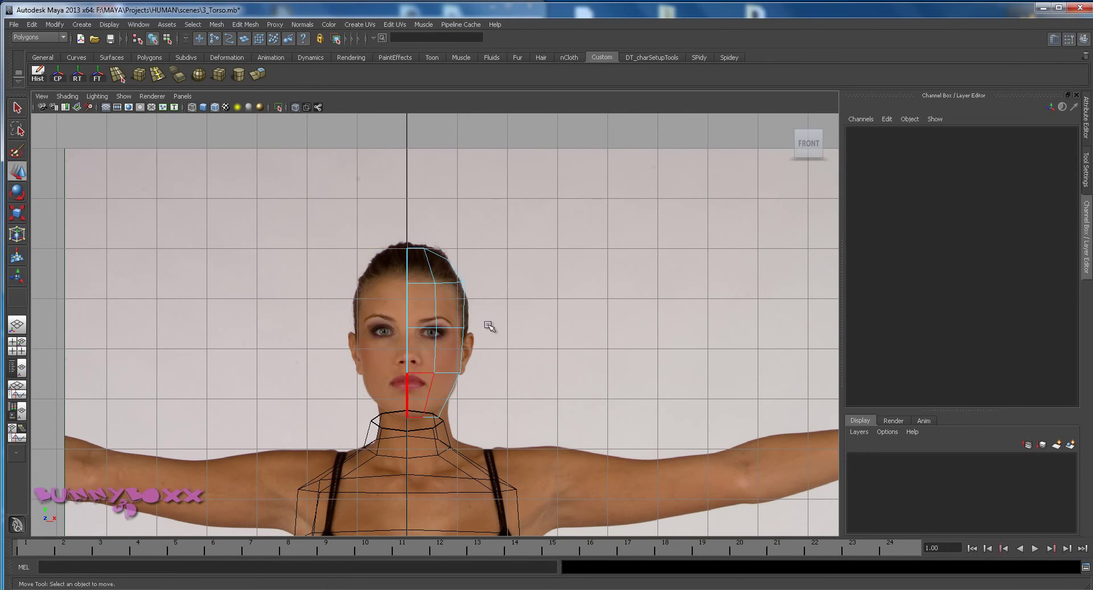
Examine the remaining half of the head from the front and side in perspective.
{"action": "key", "text": "space"}
{"action": "key", "text": "space"}
{"action": "left_click_drag", "start_coordinate": [585, 234], "coordinate": [391, 244], "text": "alt"}
{"action": "right_click_drag", "start_coordinate": [366, 251], "coordinate": [354, 246]}
{"action": "left_click", "coordinate": [354, 246]}
{"action": "left_click_drag", "start_coordinate": [361, 243], "coordinate": [416, 264], "text": "alt"}
{"action": "key", "text": "Insert"}
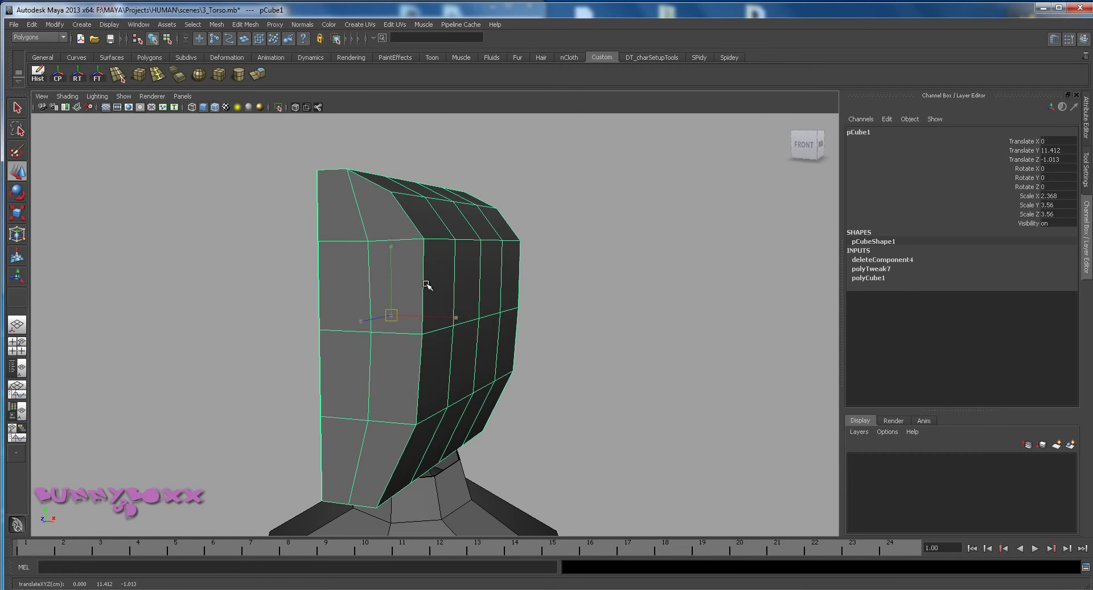
{"action": "middle_click_drag", "start_coordinate": [424, 285], "coordinate": [471, 234], "text": "alt"}
{"action": "scroll", "coordinate": [468, 248], "scroll_direction": "down", "scroll_amount": 6}
{"action": "left_click_drag", "start_coordinate": [553, 288], "coordinate": [478, 296], "text": "alt"}
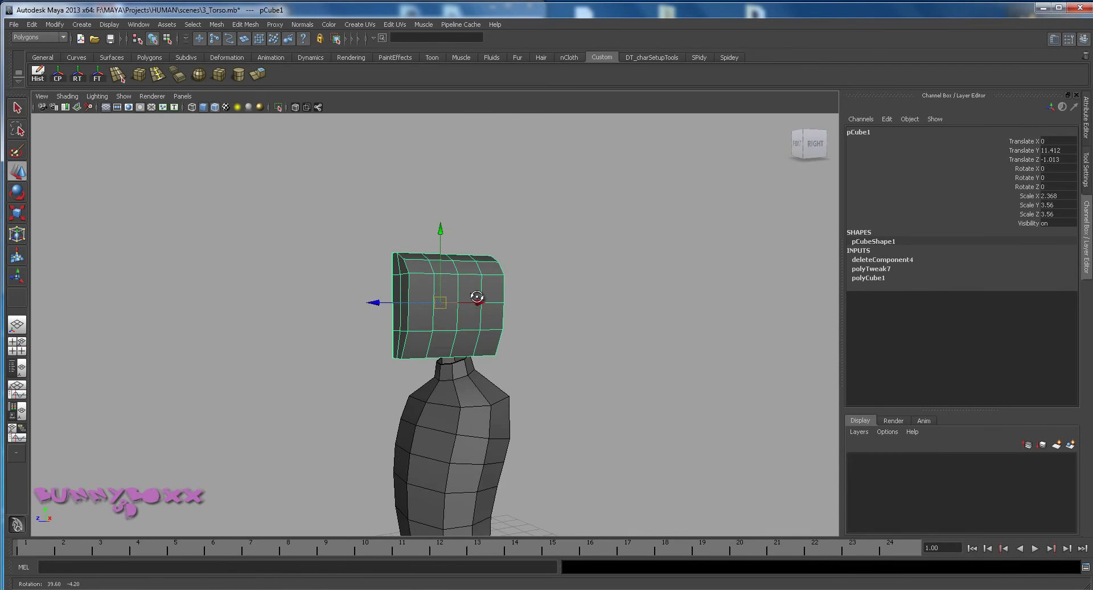
Delete the faces on the -X half of the torso in the front view.
{"action": "key", "text": "space"}
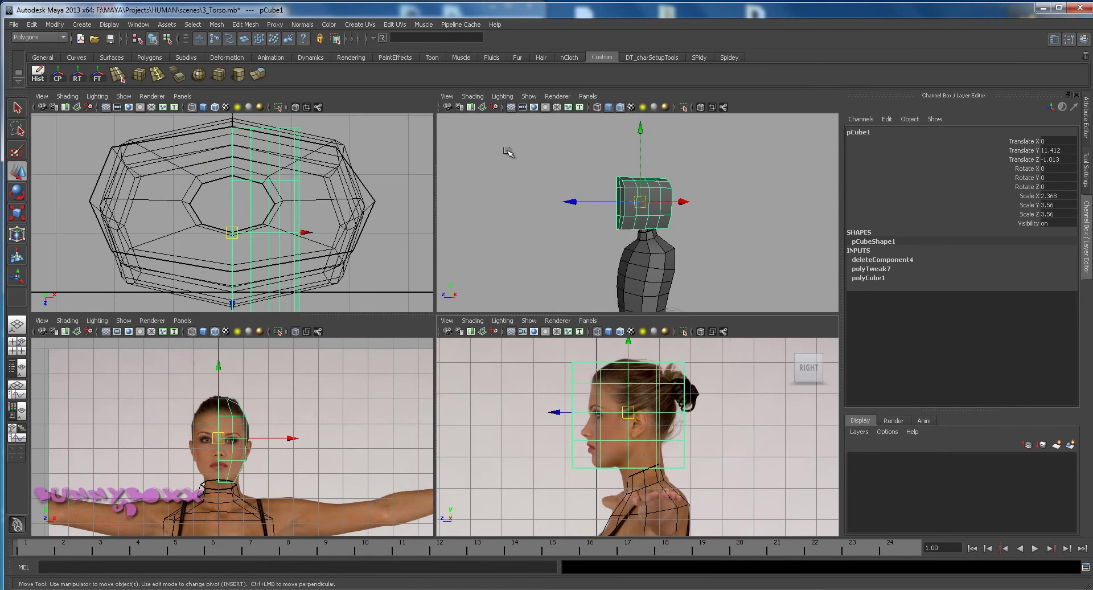
{"action": "left_click", "coordinate": [646, 253]}
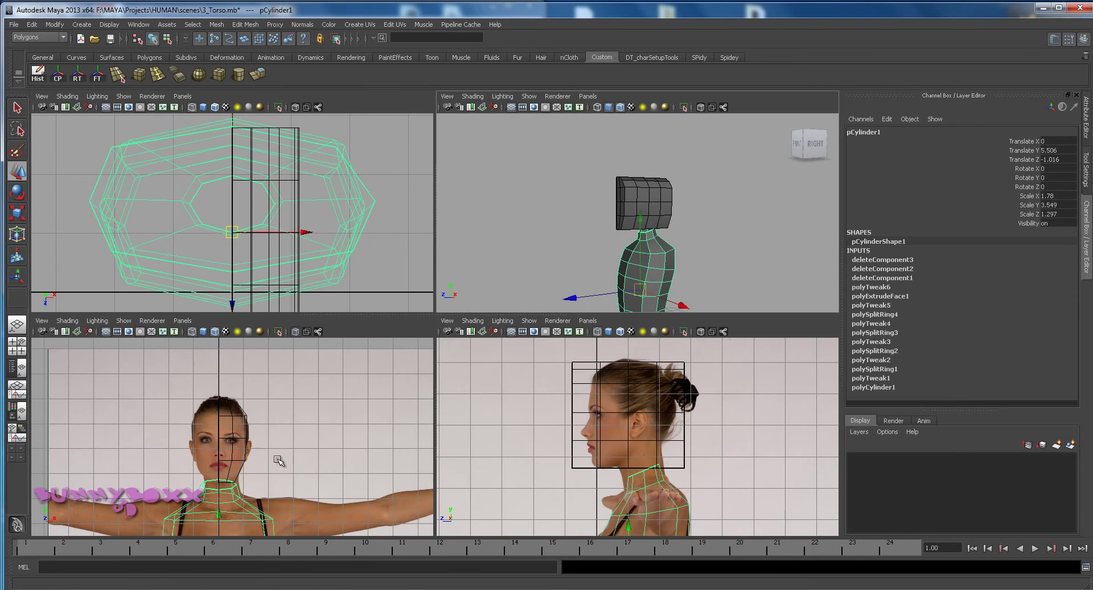
{"action": "key", "text": "space"}
{"action": "scroll", "coordinate": [472, 374], "scroll_direction": "up", "scroll_amount": 3}
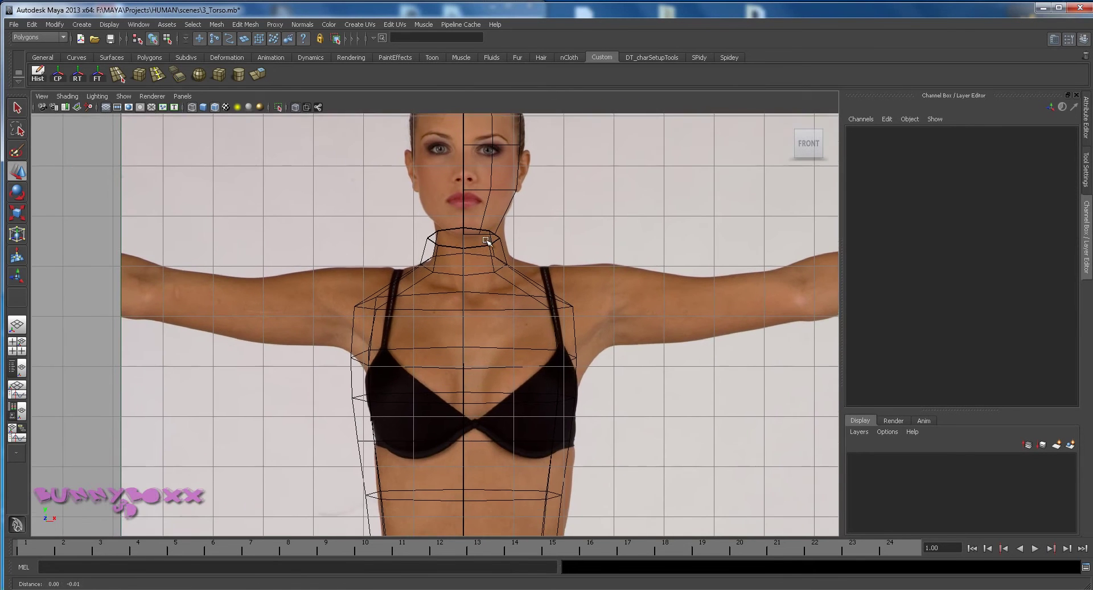
{"action": "left_click", "coordinate": [464, 347]}
{"action": "scroll", "coordinate": [464, 346], "scroll_direction": "down", "scroll_amount": 3}
{"action": "right_click_drag", "start_coordinate": [466, 342], "coordinate": [471, 367]}
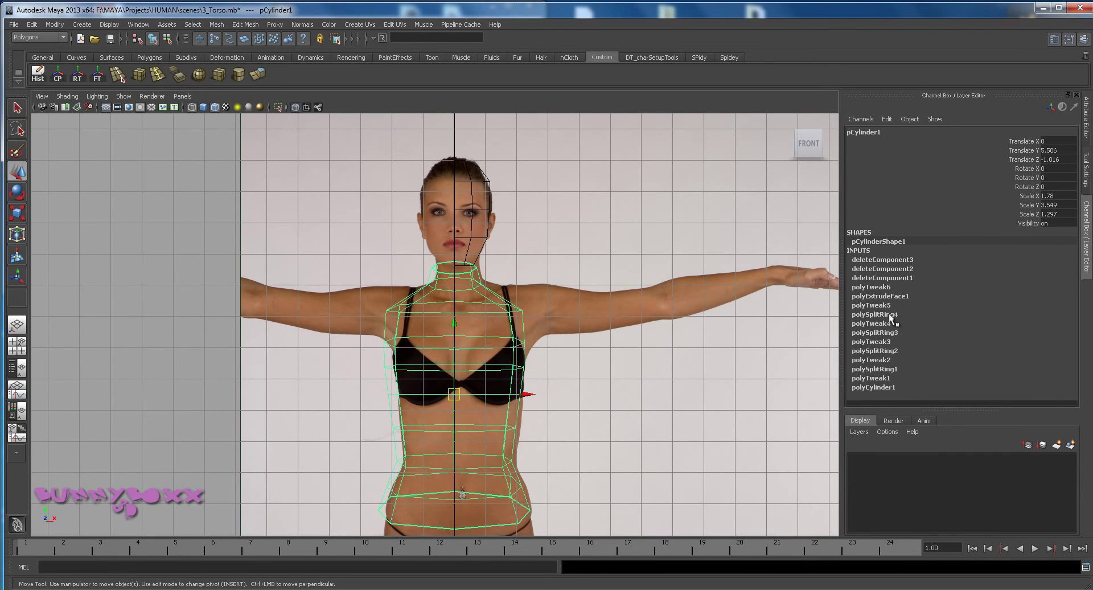
{"action": "left_click", "coordinate": [32, 69]}
{"action": "right_click_drag", "start_coordinate": [406, 304], "coordinate": [408, 329]}
{"action": "scroll", "coordinate": [377, 359], "scroll_direction": "down", "scroll_amount": 2}
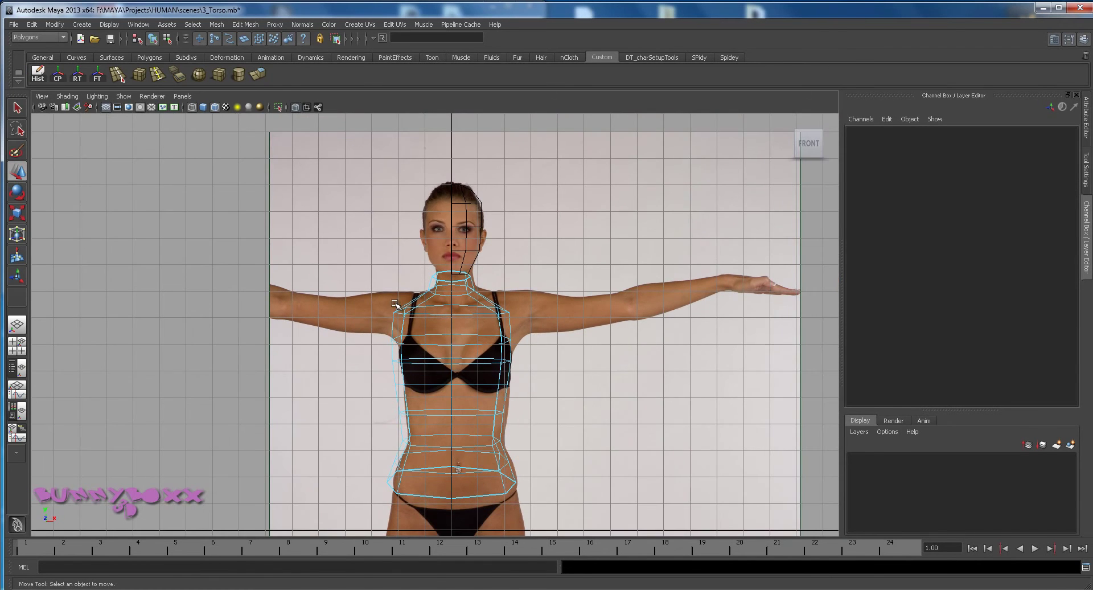
{"action": "middle_click_drag", "start_coordinate": [392, 312], "coordinate": [394, 269], "text": "alt"}
{"action": "left_click_drag", "start_coordinate": [324, 195], "coordinate": [446, 491]}
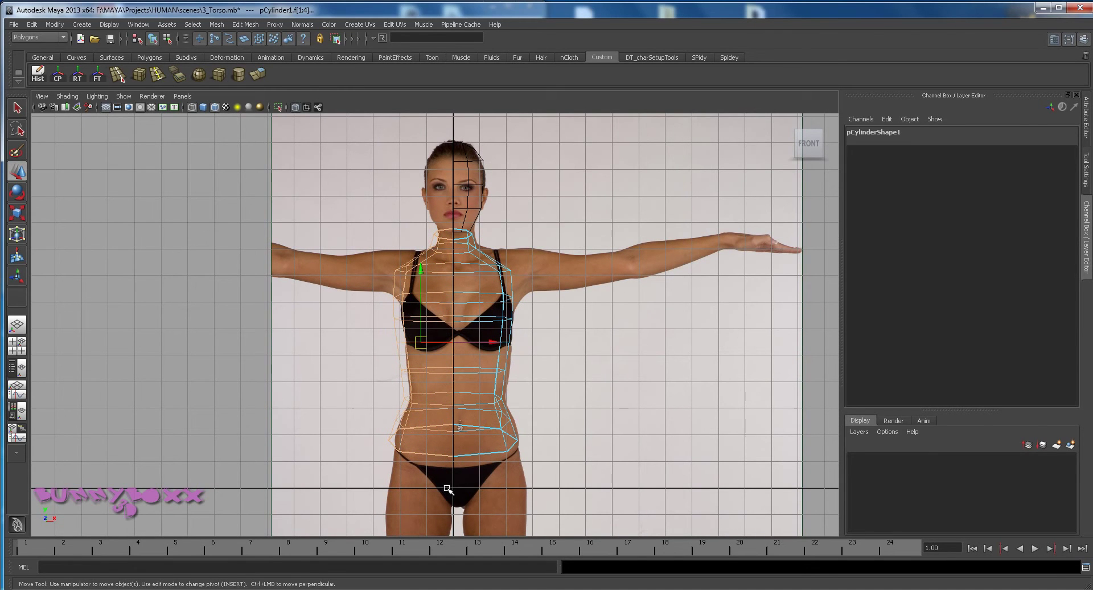
{"action": "key", "text": "Delete"}
{"action": "right_click_drag", "start_coordinate": [495, 327], "coordinate": [517, 314]}
Compare the halved head and torso with the body outline in the front reference.
{"action": "middle_click_drag", "start_coordinate": [561, 301], "coordinate": [521, 369], "text": "alt"}
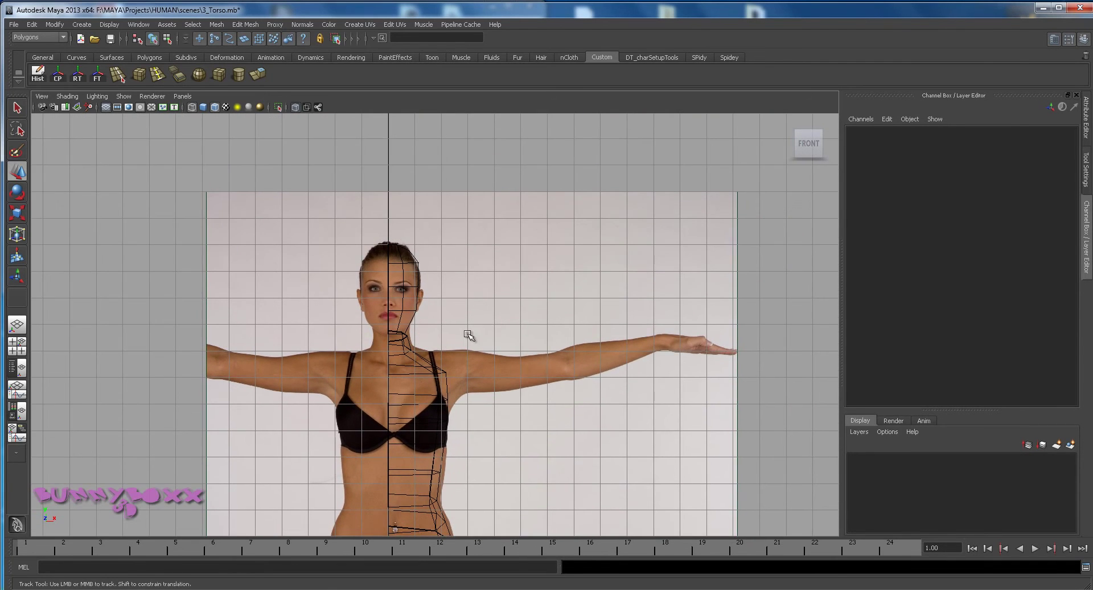
{"action": "scroll", "coordinate": [471, 334], "scroll_direction": "up", "scroll_amount": 3}
{"action": "scroll", "coordinate": [441, 333], "scroll_direction": "up", "scroll_amount": 1}
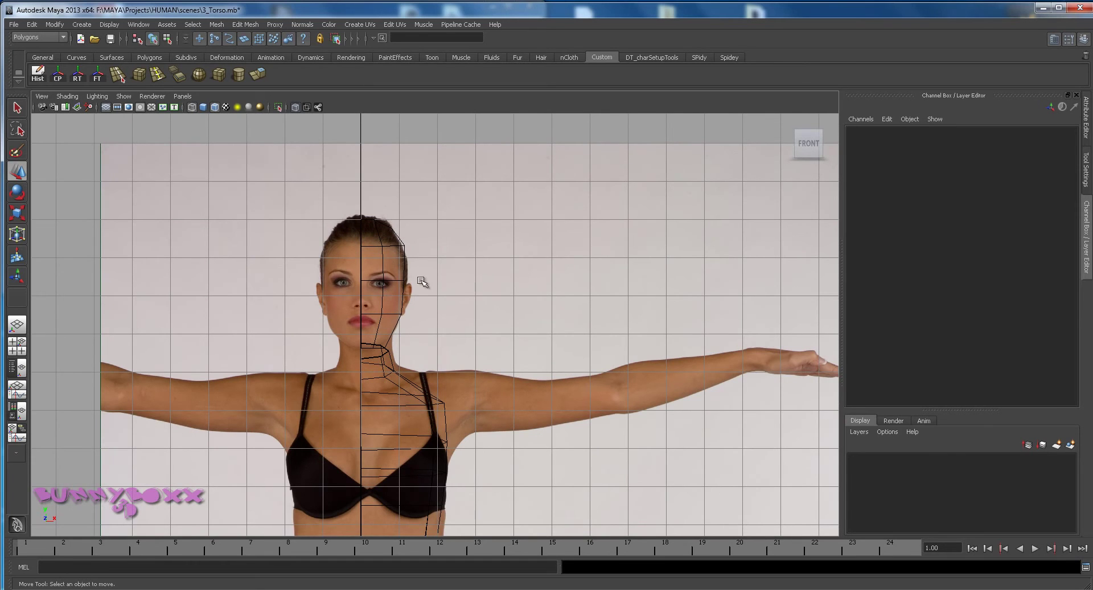
{"action": "scroll", "coordinate": [411, 274], "scroll_direction": "up", "scroll_amount": 3}
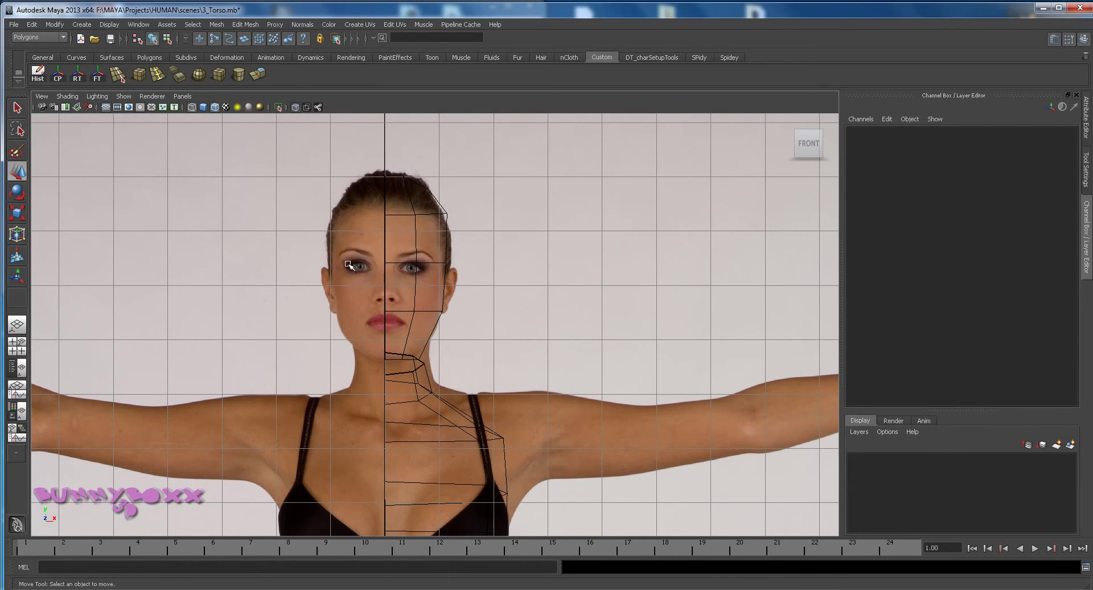
{"action": "middle_click_drag", "start_coordinate": [468, 339], "coordinate": [501, 293], "text": "alt"}
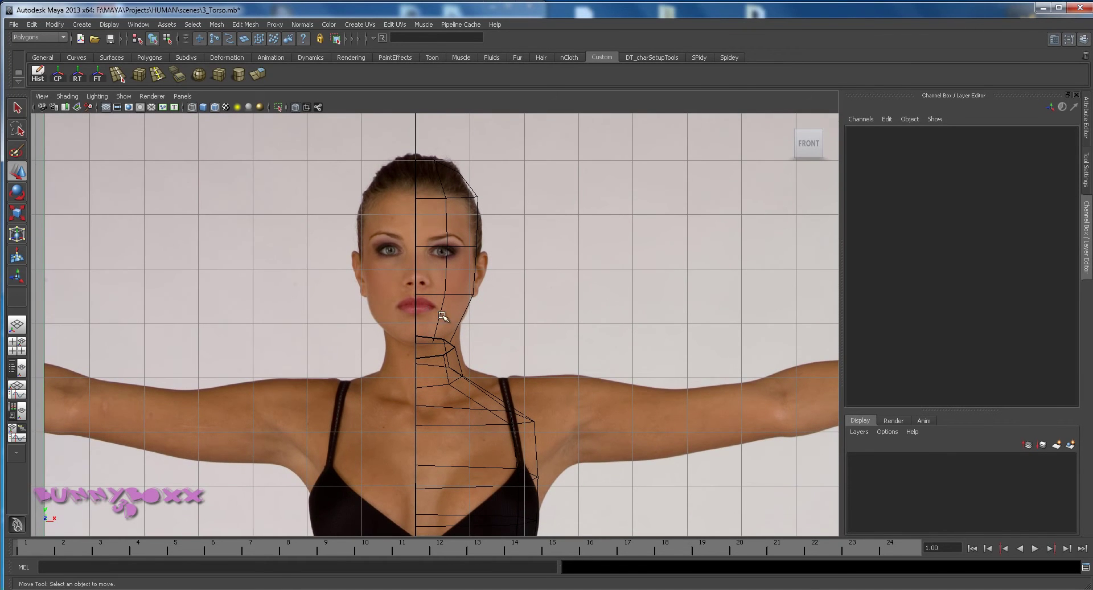
{"action": "middle_click_drag", "start_coordinate": [486, 329], "coordinate": [470, 241], "text": "alt"}
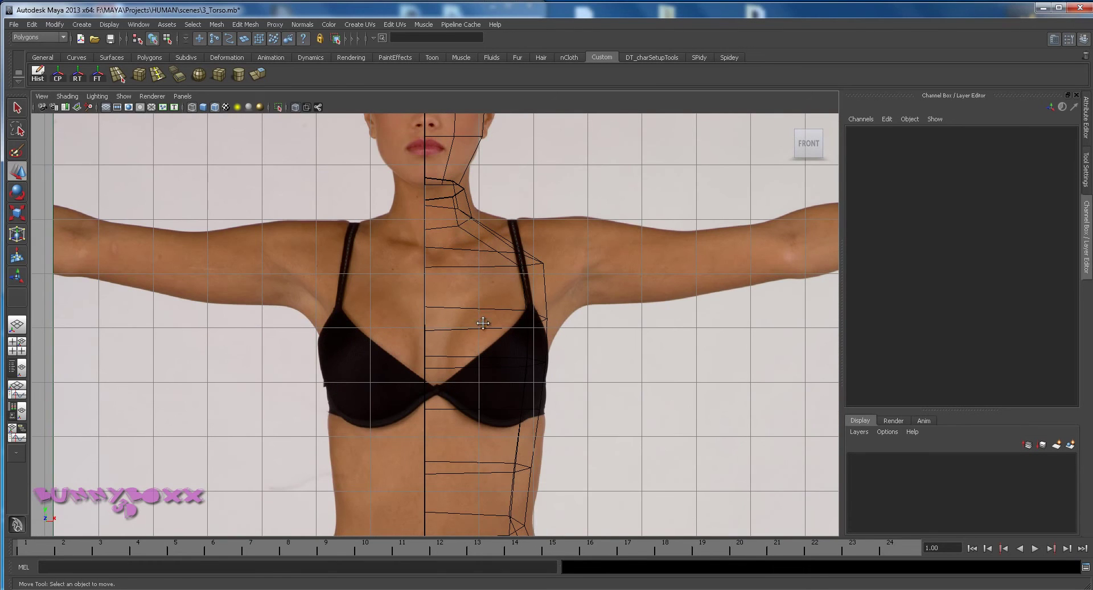
{"action": "middle_click_drag", "start_coordinate": [500, 333], "coordinate": [539, 384], "text": "alt"}
{"action": "middle_click_drag", "start_coordinate": [532, 223], "coordinate": [446, 196], "text": "alt"}
Move the head's inner crown vertex beside the centre line slightly outward and down to follow the hair outline.
{"action": "left_click_drag", "start_coordinate": [443, 195], "coordinate": [486, 265]}
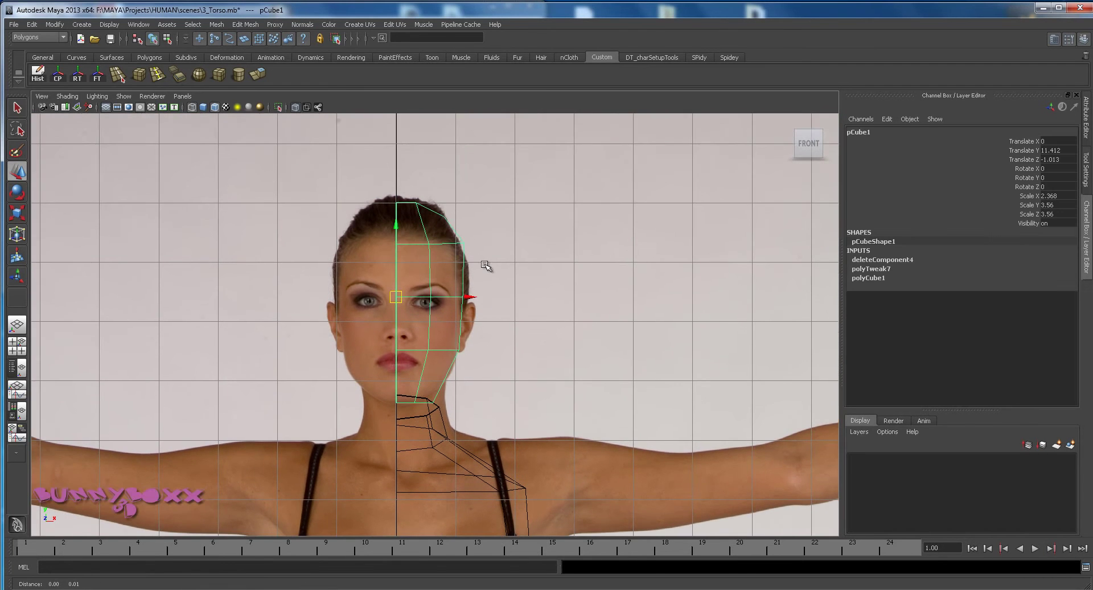
{"action": "middle_click_drag", "start_coordinate": [489, 285], "coordinate": [504, 347], "text": "alt"}
{"action": "scroll", "coordinate": [481, 296], "scroll_direction": "up", "scroll_amount": 2}
{"action": "right_click_drag", "start_coordinate": [478, 273], "coordinate": [440, 229]}
{"action": "left_click_drag", "start_coordinate": [440, 229], "coordinate": [441, 271]}
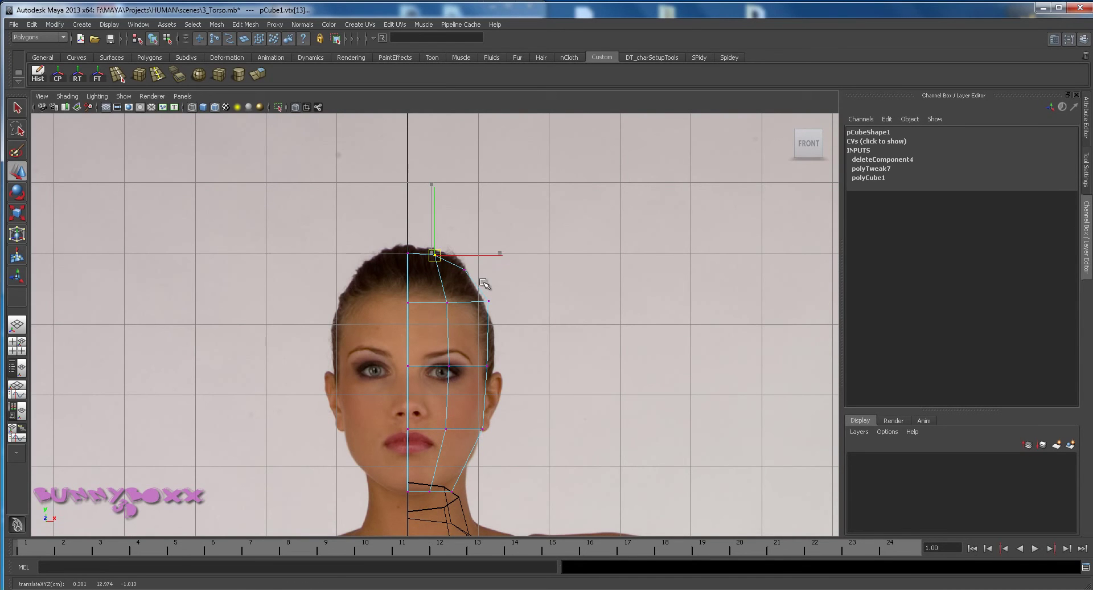
Nudge the outer forehead, eye-level and mouth-level vertices along X to fit the head's outline.
{"action": "left_click_drag", "start_coordinate": [497, 288], "coordinate": [474, 333]}
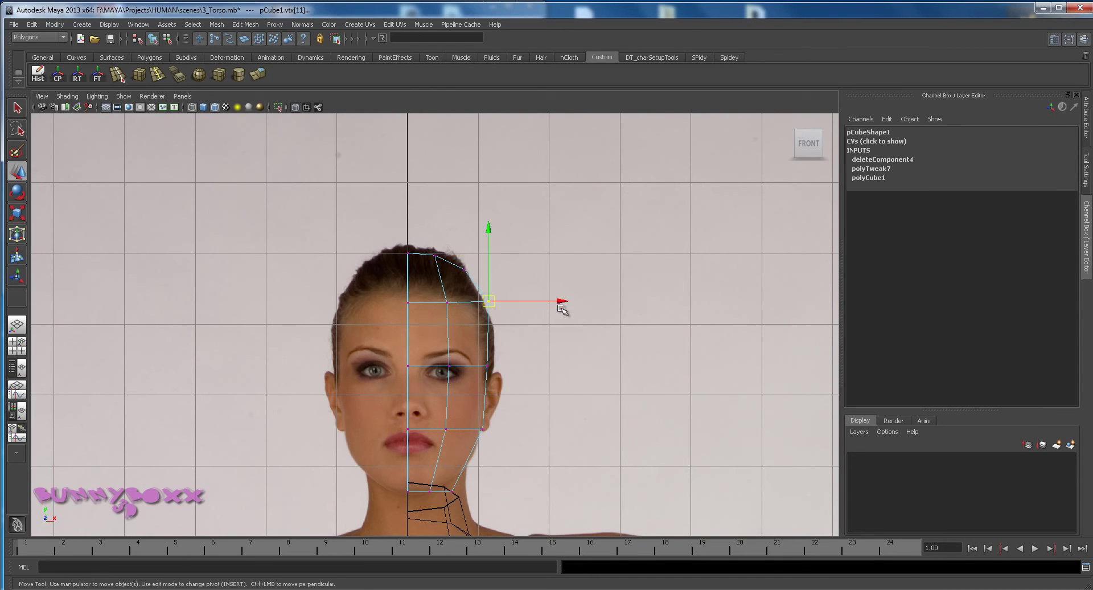
{"action": "left_click_drag", "start_coordinate": [561, 301], "coordinate": [558, 302]}
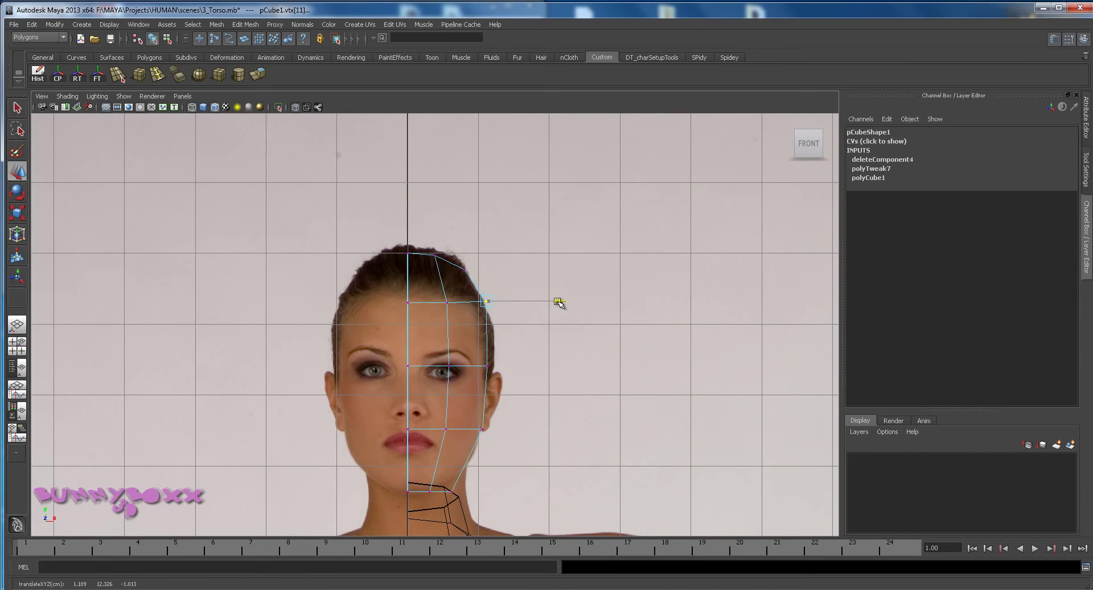
{"action": "left_click_drag", "start_coordinate": [540, 346], "coordinate": [480, 385]}
{"action": "left_click_drag", "start_coordinate": [558, 365], "coordinate": [558, 365]}
{"action": "left_click_drag", "start_coordinate": [510, 413], "coordinate": [477, 455]}
{"action": "left_click_drag", "start_coordinate": [551, 428], "coordinate": [551, 428]}
Inspect the half head in perspective and set it up for vertex editing in the side view.
{"action": "key", "text": "space"}
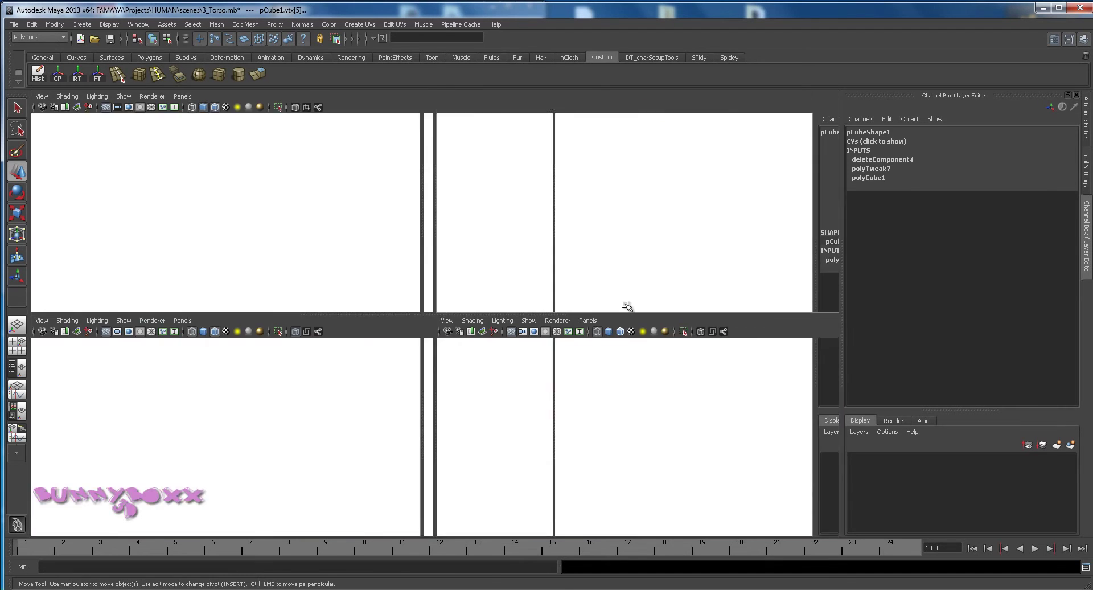
{"action": "key", "text": "space"}
{"action": "left_click_drag", "start_coordinate": [549, 280], "coordinate": [461, 354], "text": "alt"}
{"action": "left_click", "coordinate": [530, 292]}
{"action": "key", "text": "space"}
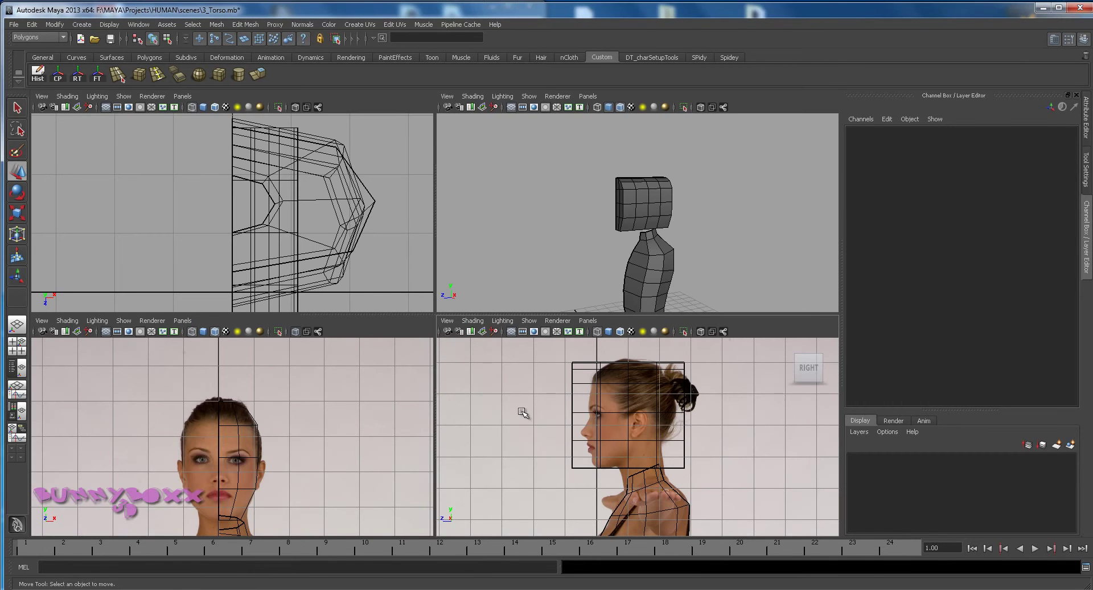
{"action": "key", "text": "space"}
{"action": "middle_click_drag", "start_coordinate": [429, 224], "coordinate": [438, 241], "text": "alt"}
{"action": "left_click", "coordinate": [312, 196]}
{"action": "right_click_drag", "start_coordinate": [307, 196], "coordinate": [287, 196]}
{"action": "right_click_drag", "start_coordinate": [418, 257], "coordinate": [495, 286], "text": "alt"}
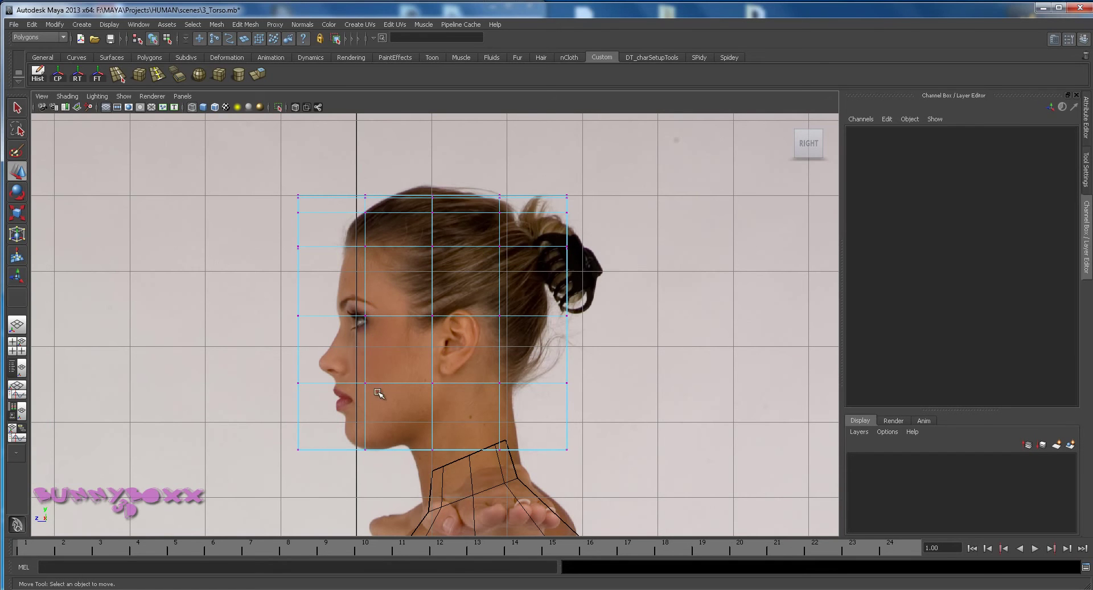
{"action": "mouse_move", "coordinate": [389, 250]}
{"action": "middle_mouse_down", "text": "alt"}
{"action": "mouse_move", "coordinate": [385, 266]}
{"action": "mouse_move", "coordinate": [386, 253]}
{"action": "middle_mouse_up", "text": "alt"}
{"action": "left_click_drag", "start_coordinate": [340, 179], "coordinate": [376, 268]}
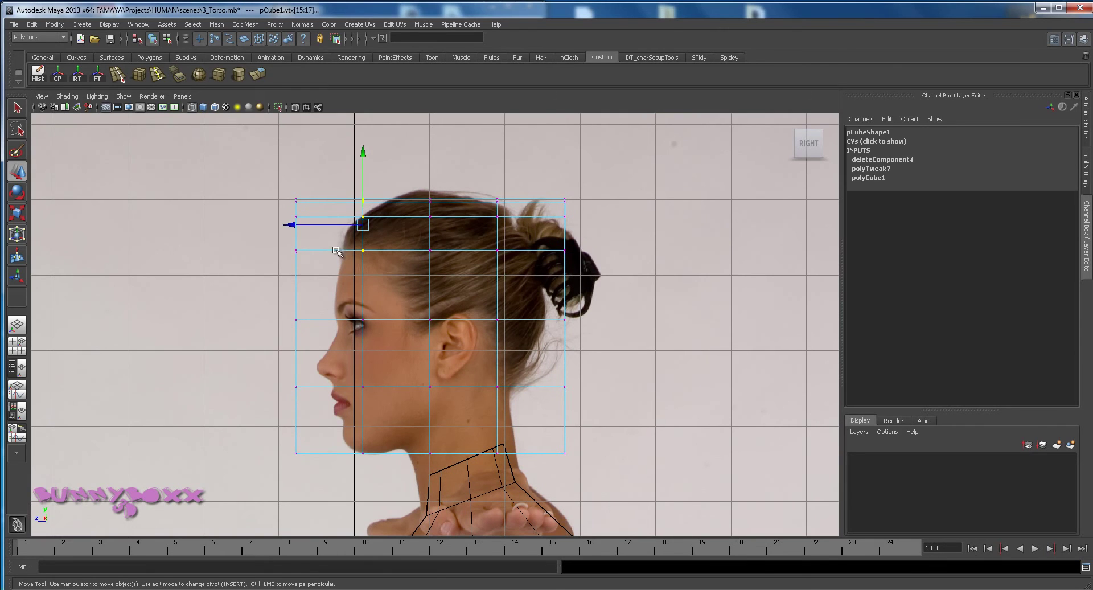
{"action": "left_click_drag", "start_coordinate": [291, 225], "coordinate": [320, 238]}
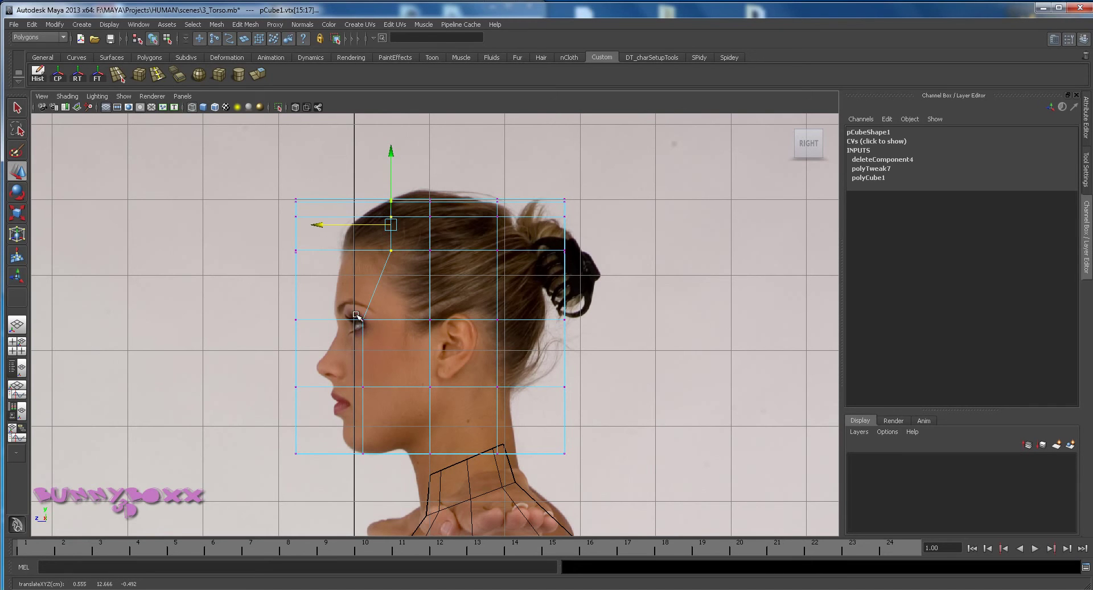
{"action": "key", "text": "ctrl+z"}
Move the second vertex column from the face back along Z, and its bottom vertices further back to the jaw-neck corner.
{"action": "left_click_drag", "start_coordinate": [342, 179], "coordinate": [369, 486]}
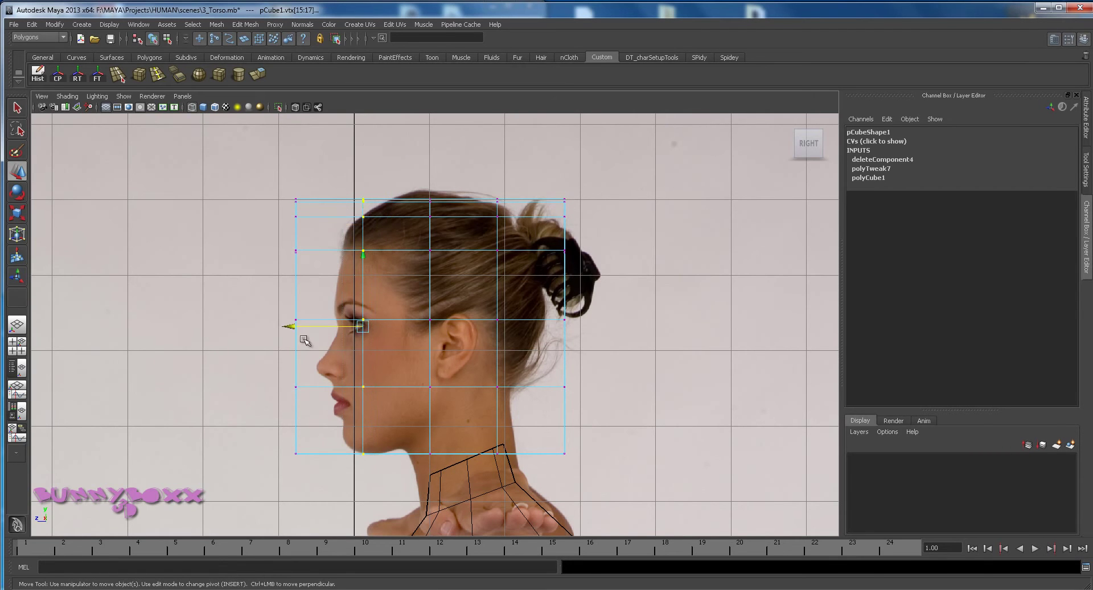
{"action": "left_click_drag", "start_coordinate": [289, 322], "coordinate": [317, 327]}
{"action": "left_click_drag", "start_coordinate": [370, 445], "coordinate": [407, 475]}
{"action": "left_click_drag", "start_coordinate": [312, 451], "coordinate": [334, 453]}
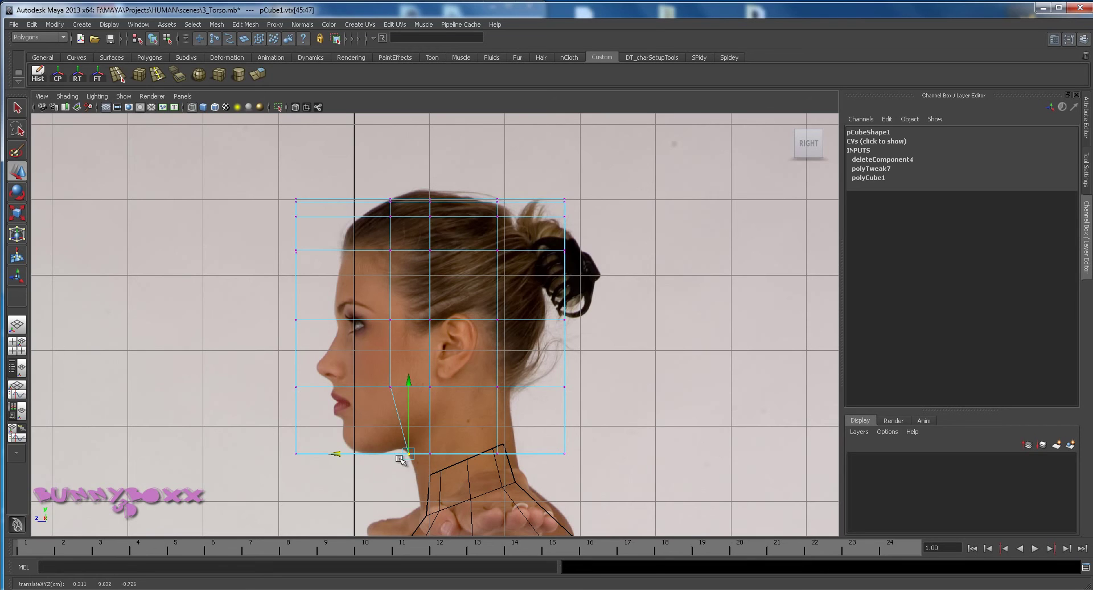
{"action": "left_click", "coordinate": [426, 472]}
{"action": "left_click_drag", "start_coordinate": [426, 472], "coordinate": [339, 455]}
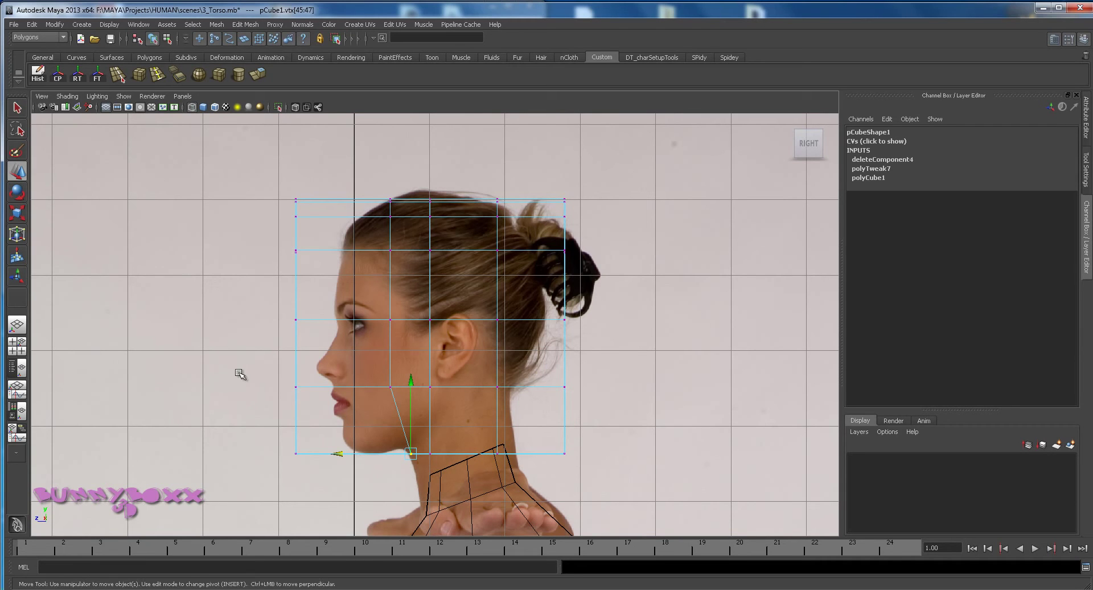
Move the front forehead-level vertices back and down onto the forehead's profile in the side view.
{"action": "left_click_drag", "start_coordinate": [272, 244], "coordinate": [315, 275]}
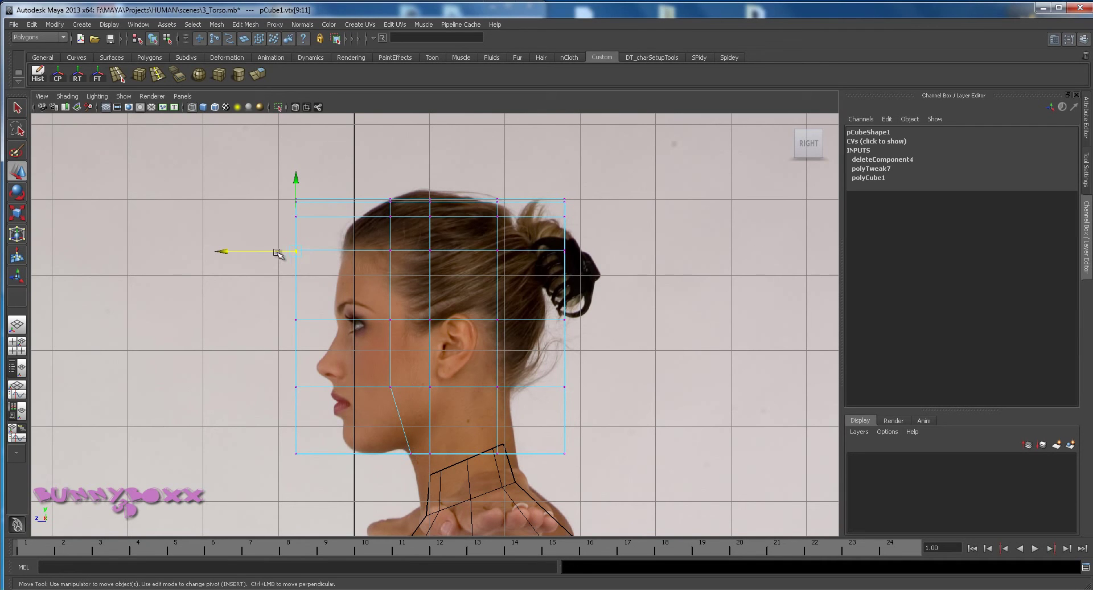
{"action": "left_click_drag", "start_coordinate": [227, 251], "coordinate": [270, 263]}
{"action": "left_click_drag", "start_coordinate": [344, 252], "coordinate": [344, 265]}
{"action": "left_click_drag", "start_coordinate": [303, 193], "coordinate": [352, 275]}
{"action": "left_click_drag", "start_coordinate": [341, 195], "coordinate": [341, 204]}
{"action": "left_click_drag", "start_coordinate": [340, 271], "coordinate": [340, 272]}
Fit the top front vertices to the hairline and the second column's top vertices to the crown's curve.
{"action": "left_click_drag", "start_coordinate": [317, 192], "coordinate": [356, 234]}
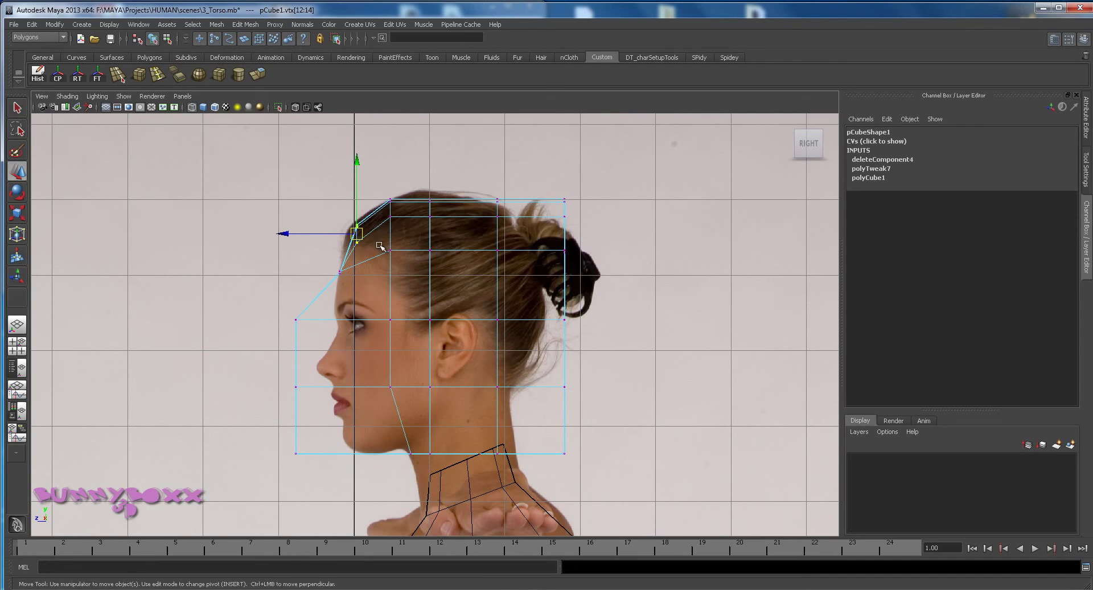
{"action": "left_click_drag", "start_coordinate": [360, 236], "coordinate": [357, 239]}
{"action": "left_click_drag", "start_coordinate": [369, 181], "coordinate": [376, 217]}
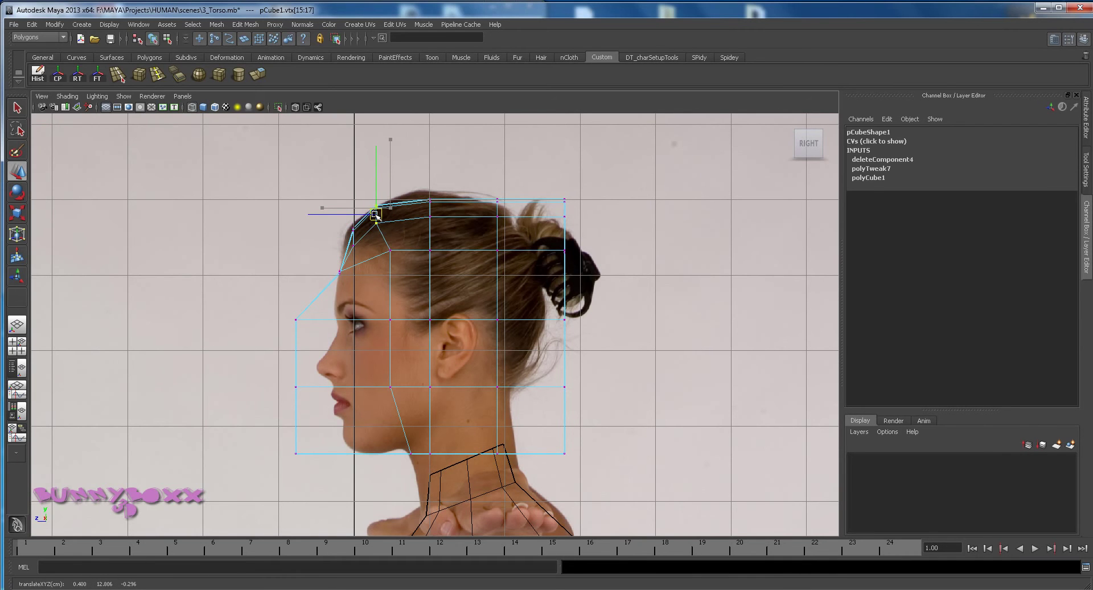
{"action": "left_click_drag", "start_coordinate": [375, 216], "coordinate": [376, 217]}
{"action": "left_click", "coordinate": [349, 248]}
{"action": "left_click_drag", "start_coordinate": [279, 235], "coordinate": [273, 235]}
{"action": "left_click_drag", "start_coordinate": [350, 235], "coordinate": [350, 240]}
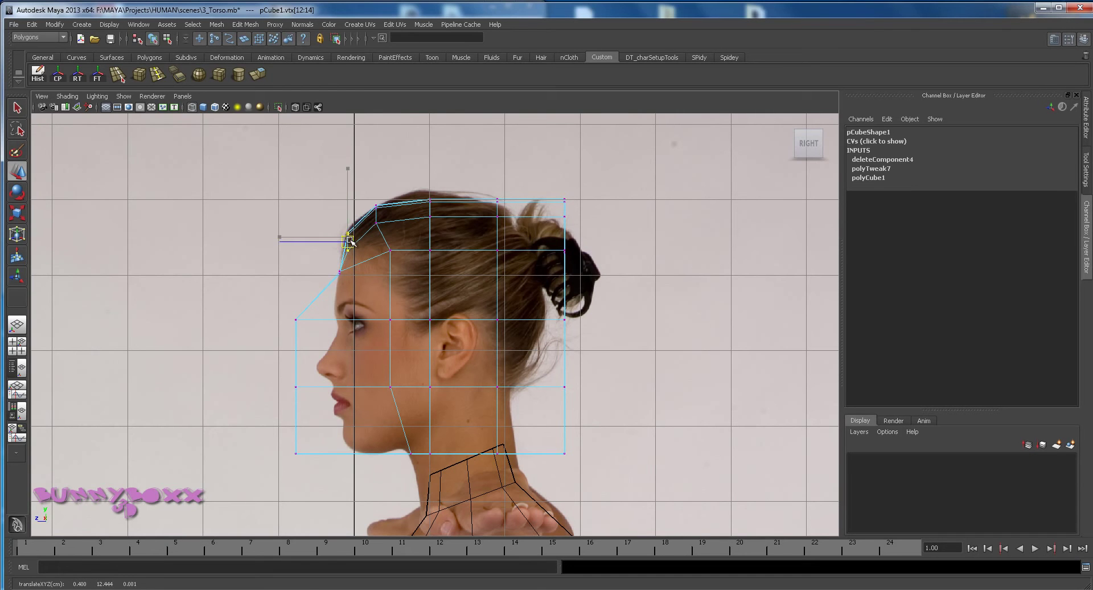
Nudge the second column's top vertices and lower the front forehead vertices slightly to follow the head's profile in the side view.
{"action": "left_click_drag", "start_coordinate": [370, 187], "coordinate": [377, 218]}
{"action": "left_click_drag", "start_coordinate": [324, 258], "coordinate": [350, 289]}
{"action": "left_click_drag", "start_coordinate": [343, 199], "coordinate": [342, 203]}
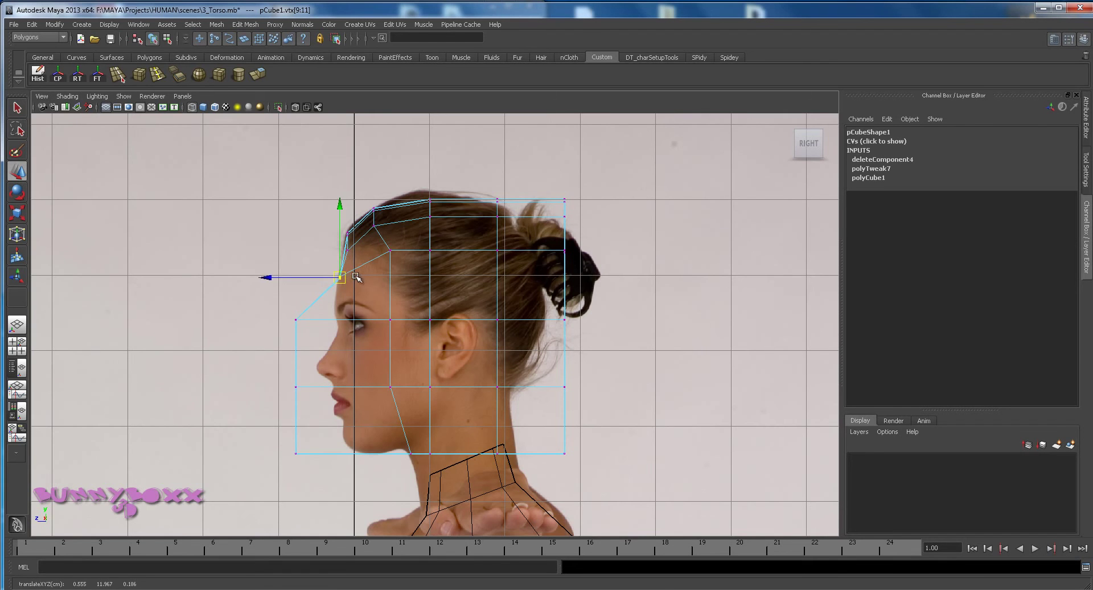
{"action": "scroll", "coordinate": [347, 276], "scroll_direction": "up", "scroll_amount": 3}
{"action": "left_click_drag", "start_coordinate": [269, 238], "coordinate": [288, 255]}
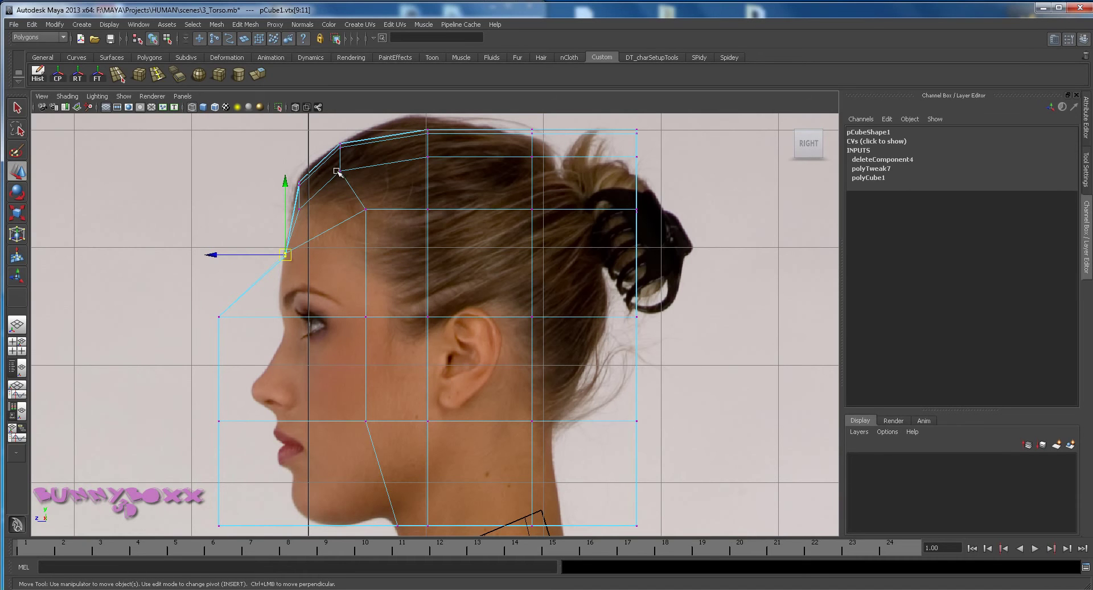
Move the front eye-level vertices back along Z to the eye in the side view.
{"action": "middle_click_drag", "start_coordinate": [387, 403], "coordinate": [395, 371], "text": "alt"}
{"action": "left_click_drag", "start_coordinate": [205, 270], "coordinate": [234, 291]}
{"action": "left_click_drag", "start_coordinate": [167, 283], "coordinate": [253, 294]}
{"action": "left_click_drag", "start_coordinate": [184, 263], "coordinate": [236, 292]}
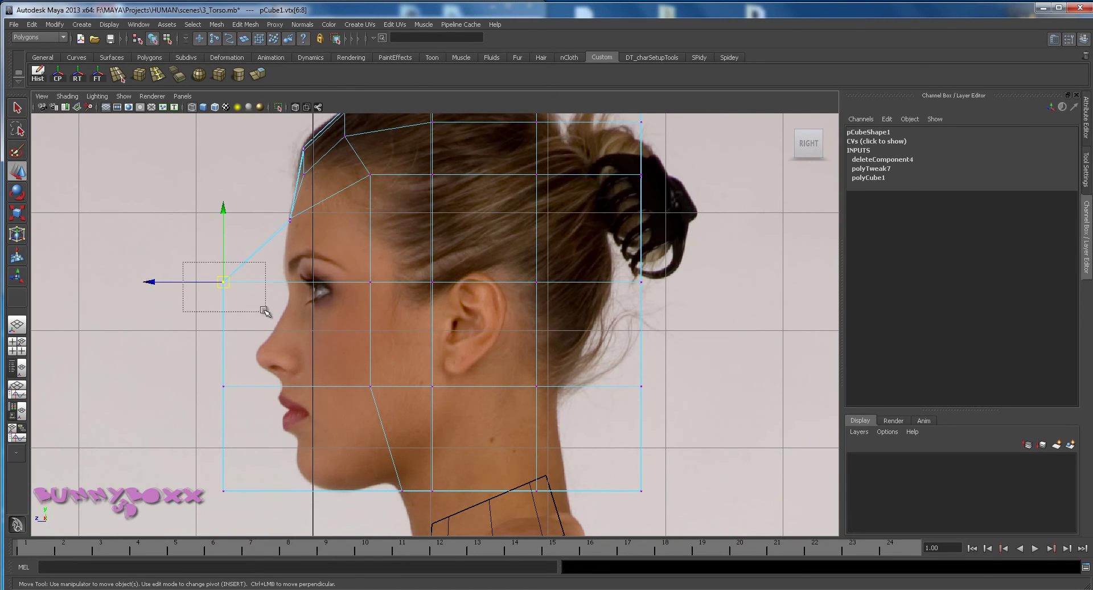
{"action": "left_click_drag", "start_coordinate": [151, 283], "coordinate": [244, 291]}
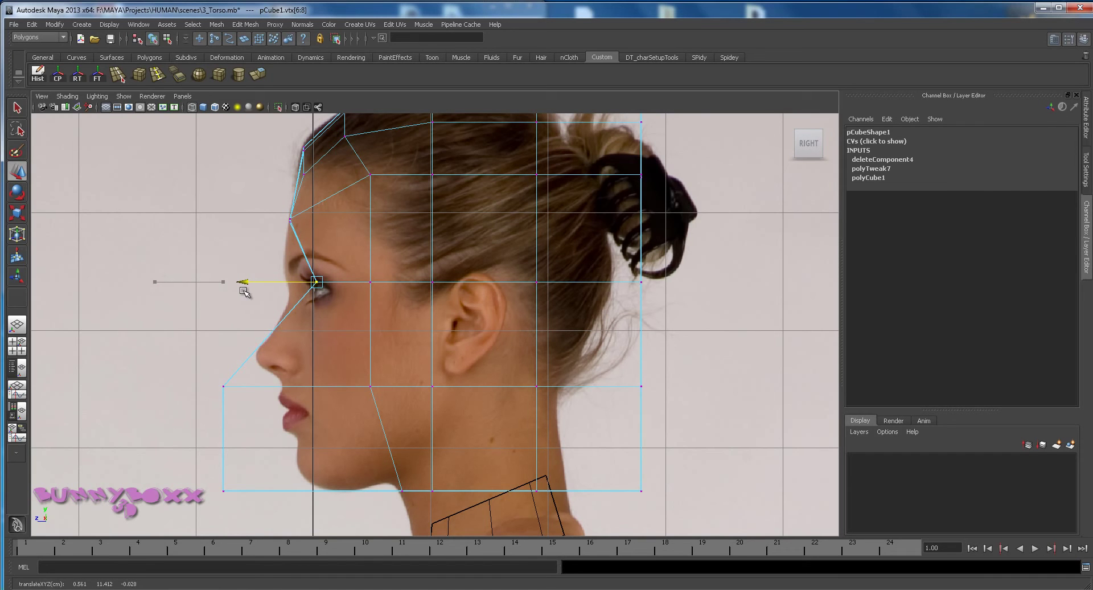
Move the front mouth-level vertices back along Z below the eye, and the front bottom vertices back and up to the chin.
{"action": "left_click_drag", "start_coordinate": [195, 361], "coordinate": [246, 409]}
{"action": "left_click_drag", "start_coordinate": [170, 387], "coordinate": [252, 387]}
{"action": "left_click_drag", "start_coordinate": [196, 458], "coordinate": [292, 459]}
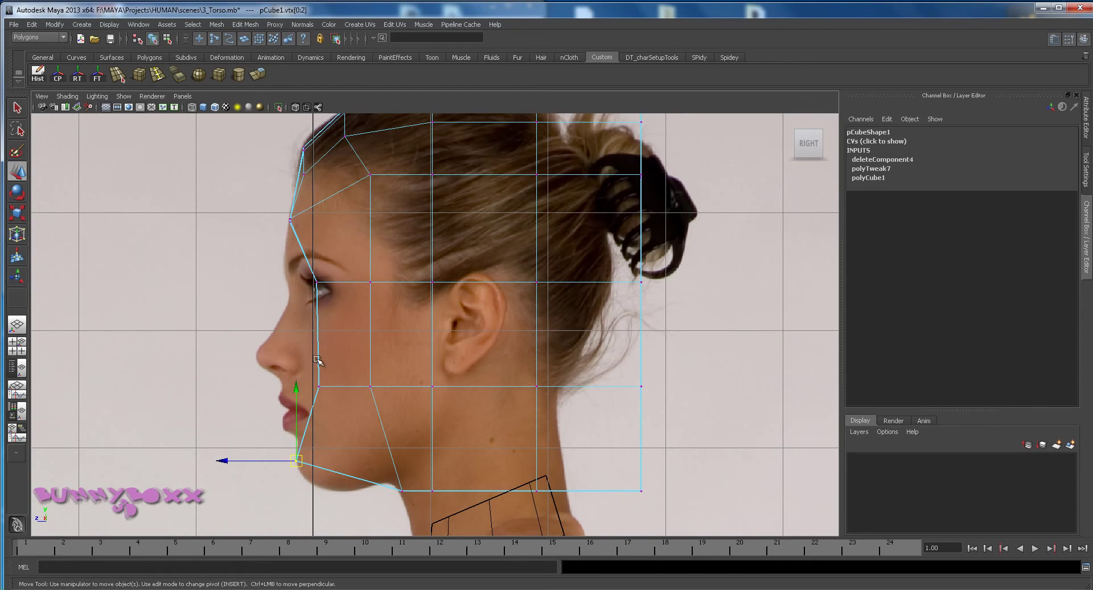
Refine the face front by shifting the eye-level, mouth-level and chin vertices slightly forward.
{"action": "left_click_drag", "start_coordinate": [283, 263], "coordinate": [343, 331]}
{"action": "left_click_drag", "start_coordinate": [321, 283], "coordinate": [309, 283]}
{"action": "left_click_drag", "start_coordinate": [297, 356], "coordinate": [329, 405]}
{"action": "mouse_move", "coordinate": [259, 442]}
{"action": "left_mouse_down"}
{"action": "mouse_move", "coordinate": [313, 485]}
{"action": "mouse_move", "coordinate": [277, 449]}
{"action": "left_mouse_up"}
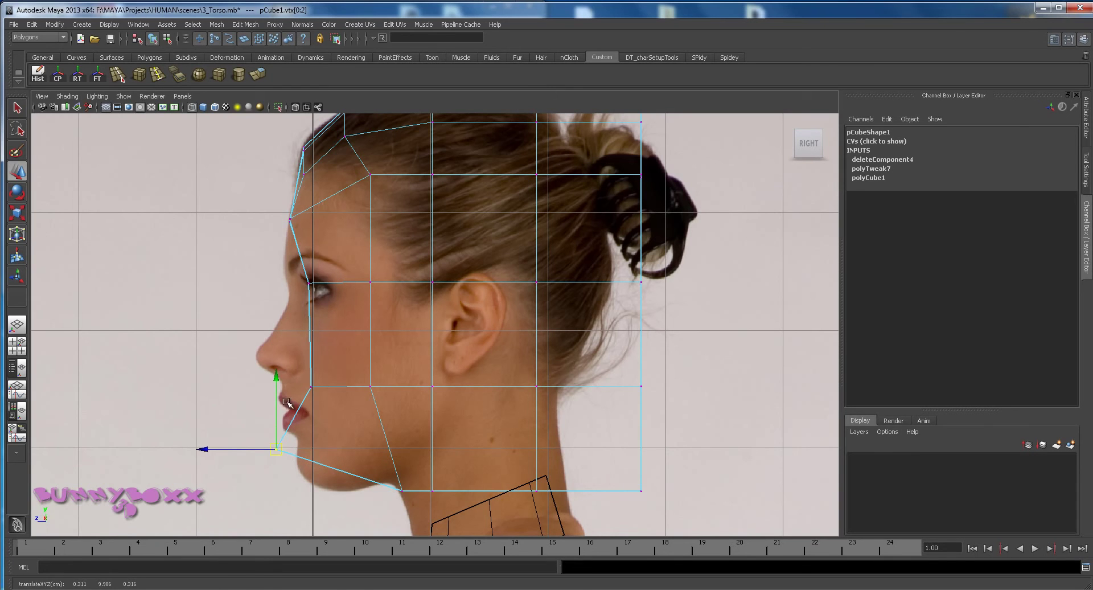
{"action": "mouse_move", "coordinate": [303, 370]}
{"action": "left_mouse_down"}
{"action": "mouse_move", "coordinate": [339, 412]}
{"action": "mouse_move", "coordinate": [310, 386]}
{"action": "left_mouse_up"}
{"action": "left_click_drag", "start_coordinate": [289, 270], "coordinate": [320, 292]}
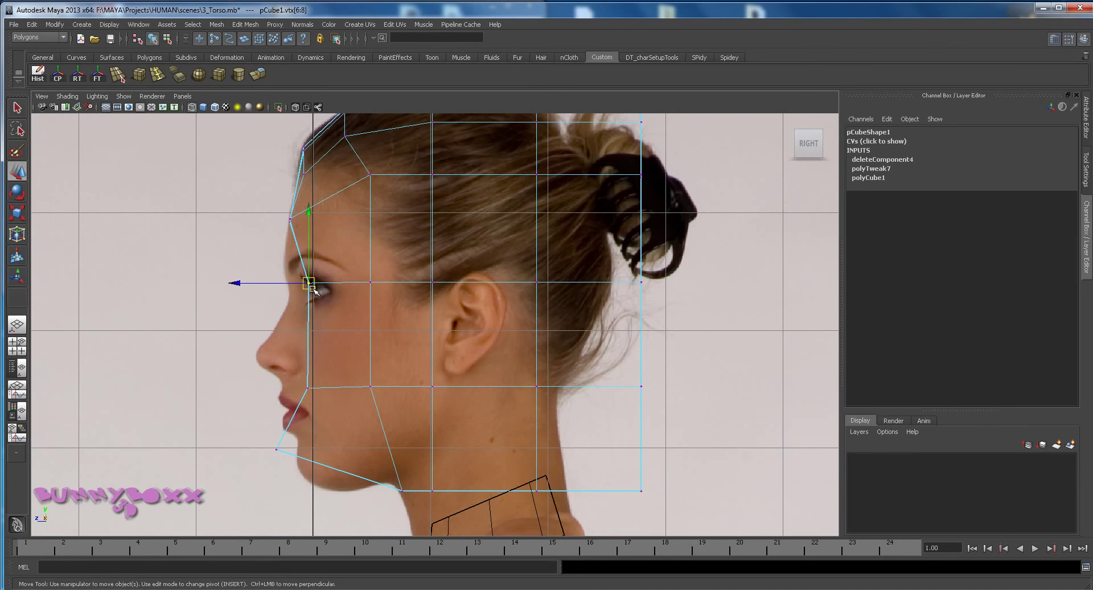
Move the second column's bottom vertices forward from the jaw-neck corner to the underside of the chin.
{"action": "left_click", "coordinate": [399, 487]}
{"action": "left_click_drag", "start_coordinate": [399, 486], "coordinate": [320, 495]}
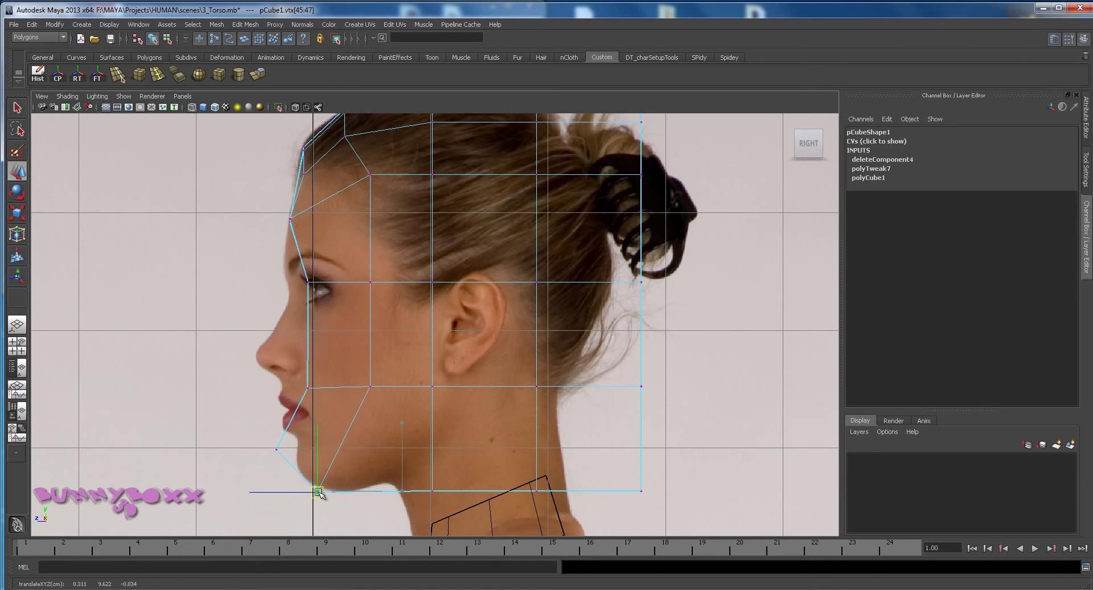
{"action": "middle_click_drag", "start_coordinate": [401, 307], "coordinate": [390, 341], "text": "alt"}
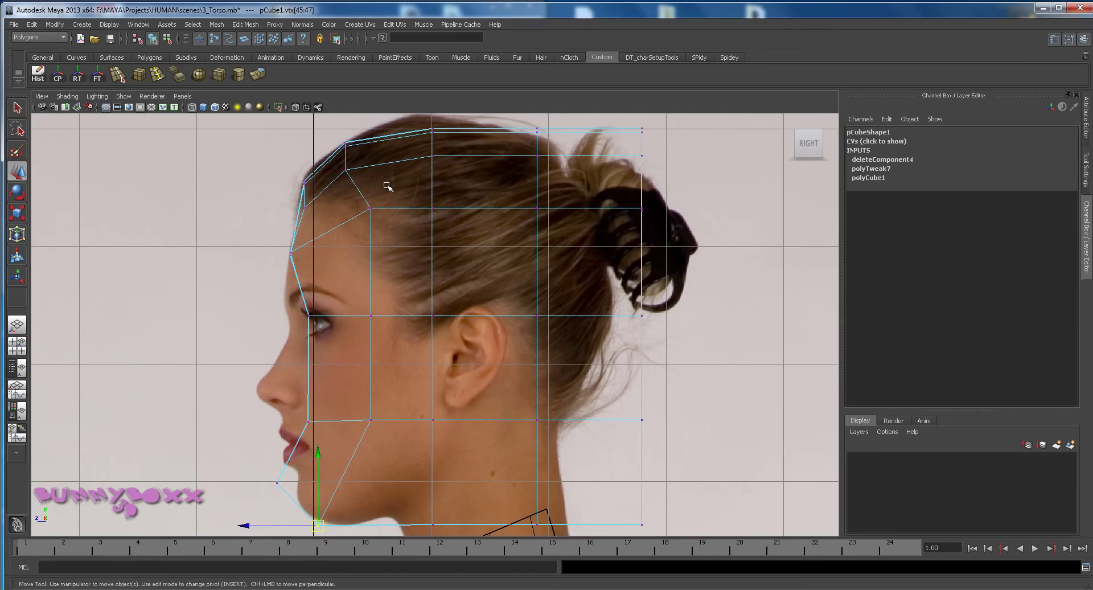
Curve the second column by moving its outer crown vertex back, its temple vertex slightly down and its eye-level vertex slightly back.
{"action": "left_click", "coordinate": [344, 171]}
{"action": "left_click_drag", "start_coordinate": [345, 170], "coordinate": [357, 171]}
{"action": "left_click", "coordinate": [371, 208]}
{"action": "left_click_drag", "start_coordinate": [371, 209], "coordinate": [373, 215]}
{"action": "left_click", "coordinate": [354, 169]}
{"action": "left_click_drag", "start_coordinate": [354, 168], "coordinate": [354, 168]}
{"action": "left_click", "coordinate": [371, 315]}
{"action": "left_click_drag", "start_coordinate": [370, 315], "coordinate": [370, 313]}
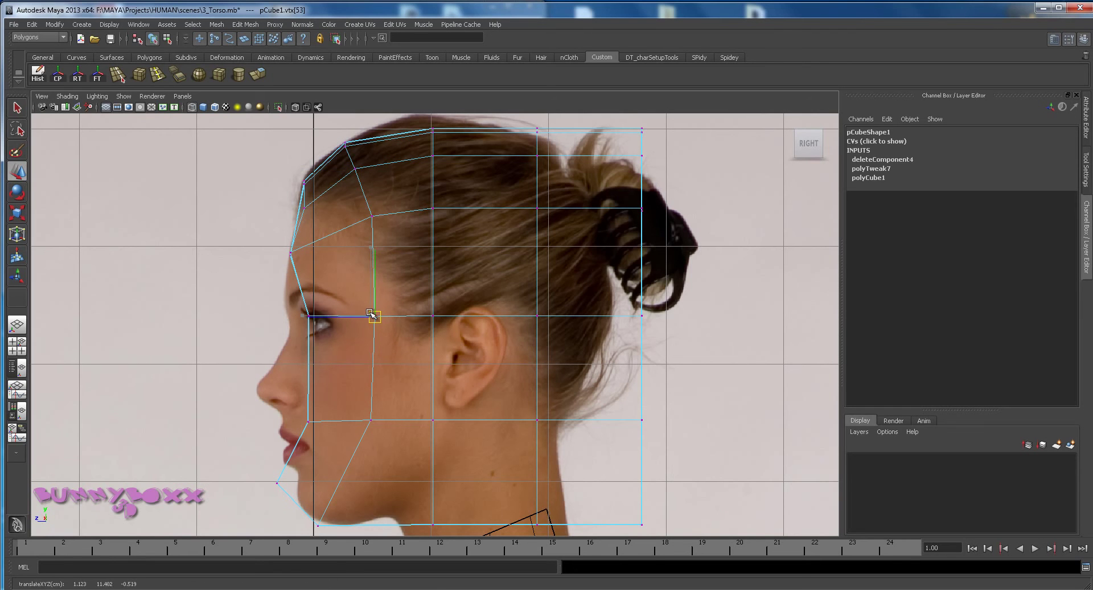
{"action": "left_click", "coordinate": [371, 420]}
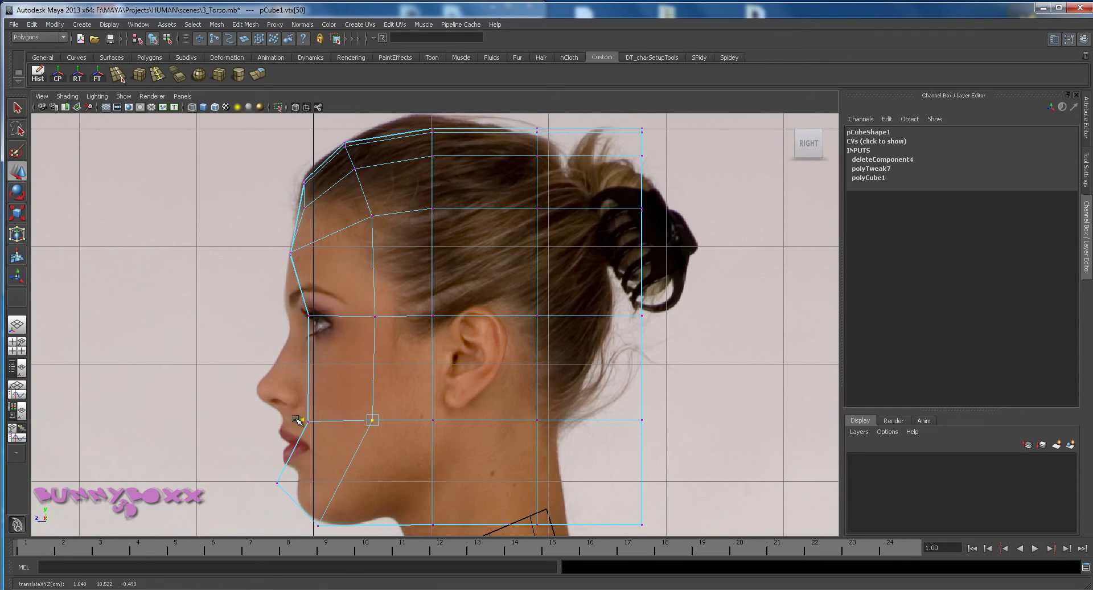
{"action": "key", "text": "w"}
Nudge the front mouth-level vertices slightly forward along Z in the side view.
{"action": "middle_click_drag", "start_coordinate": [363, 350], "coordinate": [370, 381], "text": "alt"}
{"action": "left_click_drag", "start_coordinate": [308, 246], "coordinate": [322, 256]}
{"action": "left_click_drag", "start_coordinate": [307, 352], "coordinate": [319, 364]}
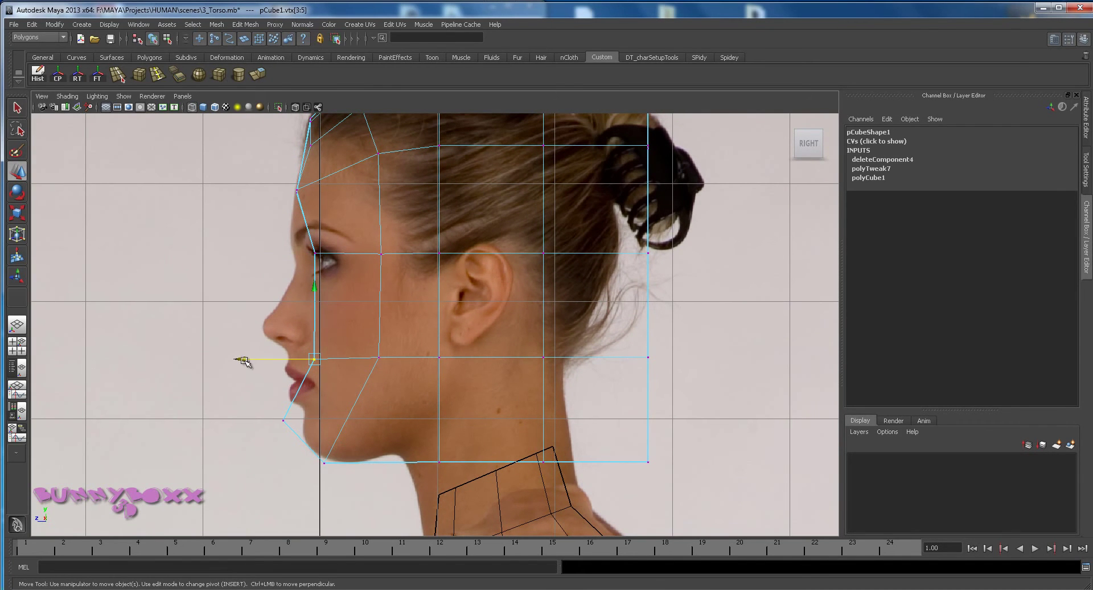
{"action": "left_click_drag", "start_coordinate": [243, 361], "coordinate": [240, 360]}
{"action": "middle_click_drag", "start_coordinate": [445, 324], "coordinate": [420, 276], "text": "alt"}
{"action": "middle_click_drag", "start_coordinate": [353, 220], "coordinate": [325, 278], "text": "alt"}
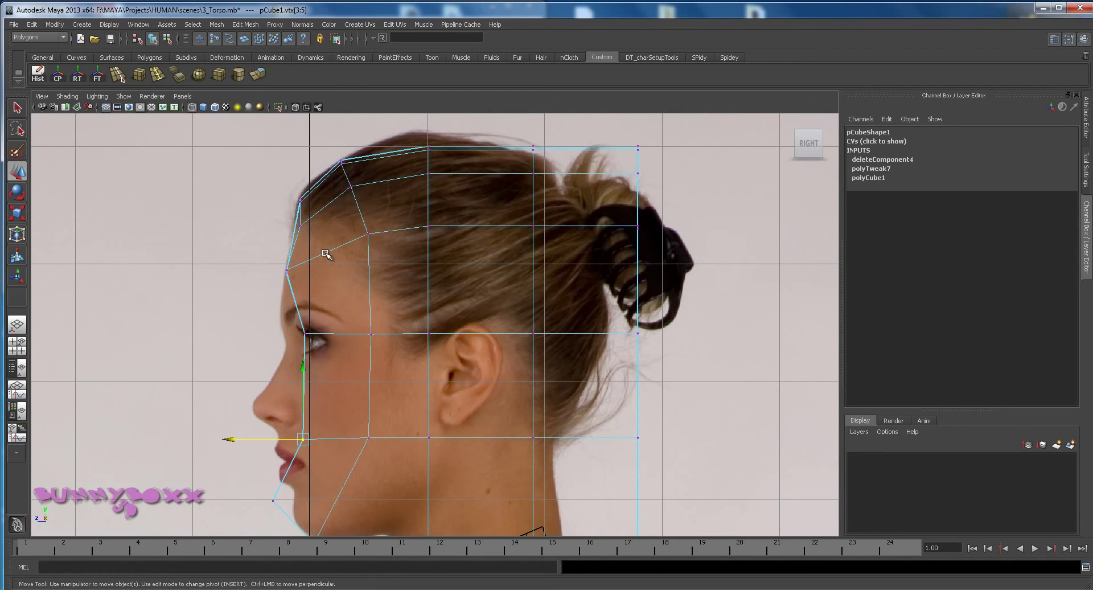
Nudge the outer hairline vertex forward along Z and compare the shape in perspective by undoing and redoing the move.
{"action": "left_click", "coordinate": [300, 226]}
{"action": "left_click_drag", "start_coordinate": [226, 228], "coordinate": [222, 225]}
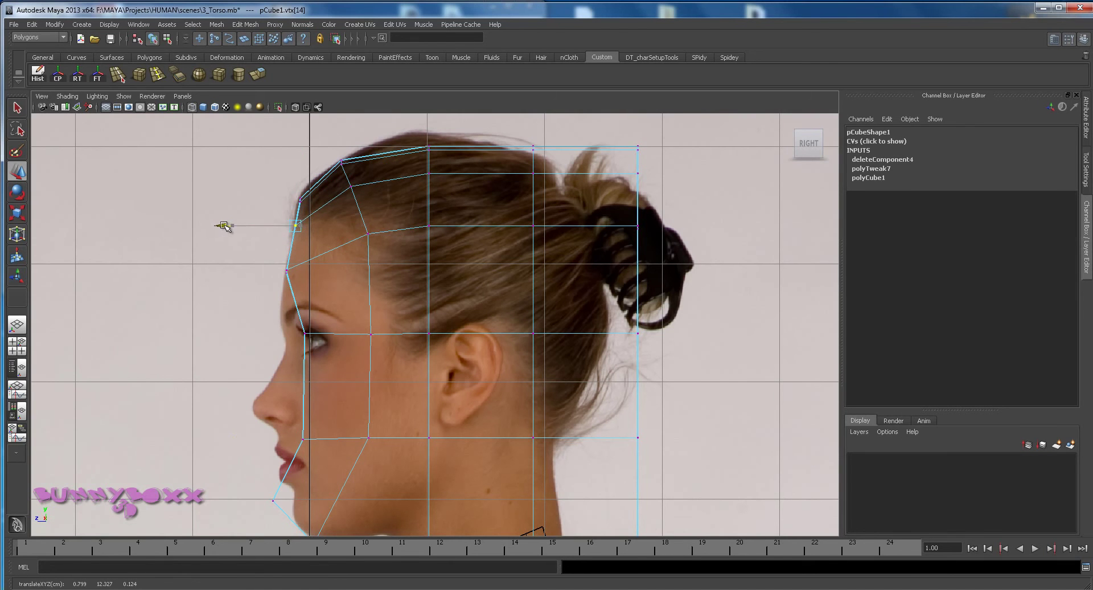
{"action": "key", "text": "space"}
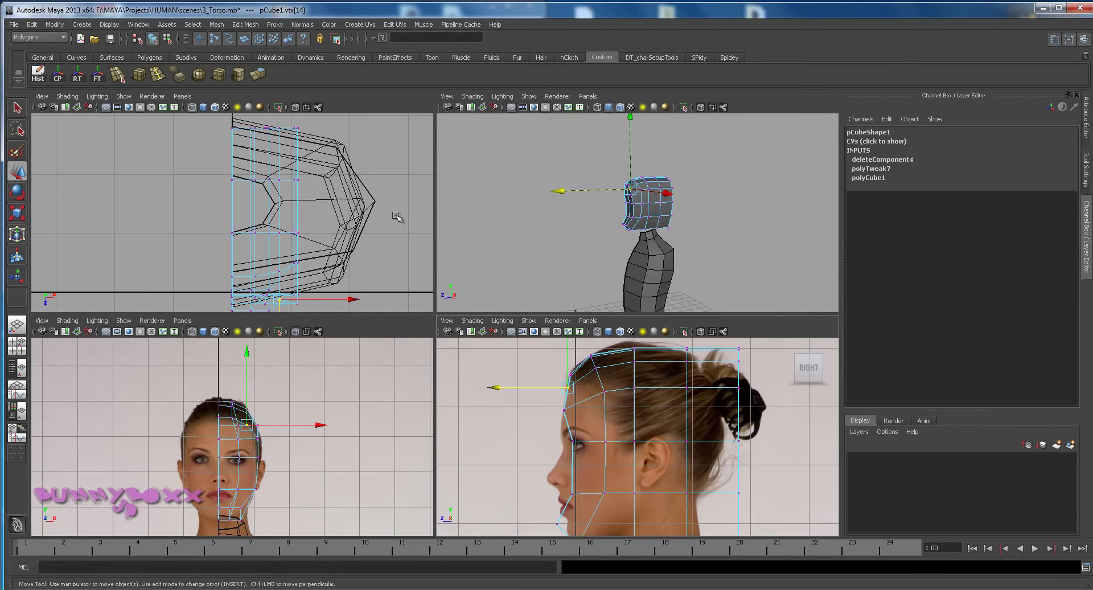
{"action": "key", "text": "space"}
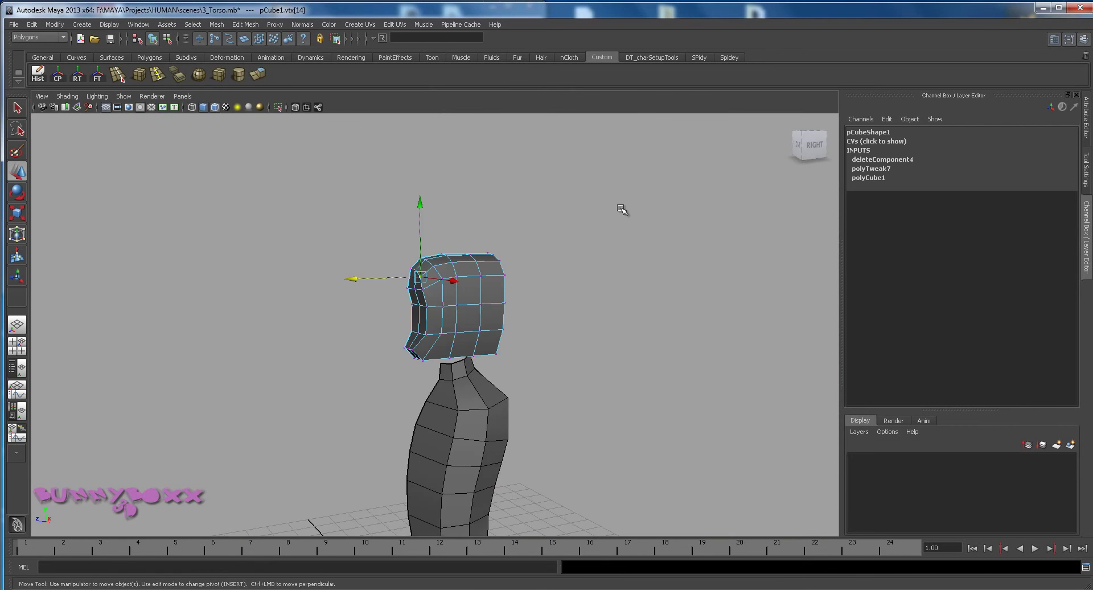
{"action": "left_click_drag", "start_coordinate": [490, 236], "coordinate": [456, 231], "text": "alt"}
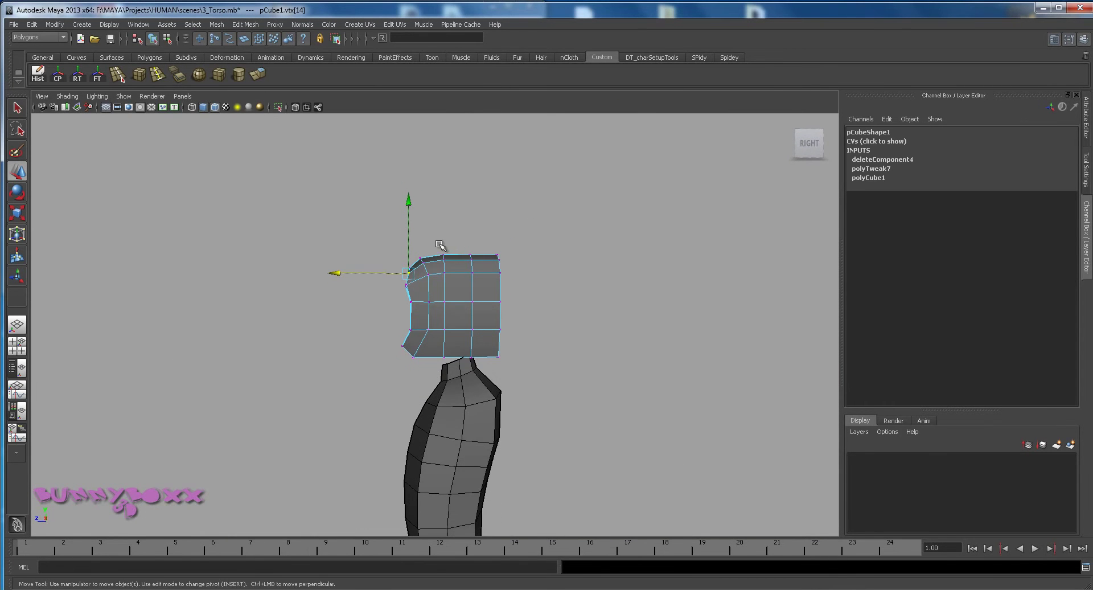
{"action": "scroll", "coordinate": [441, 244], "scroll_direction": "up", "scroll_amount": 2}
{"action": "key", "text": "ctrl+z"}
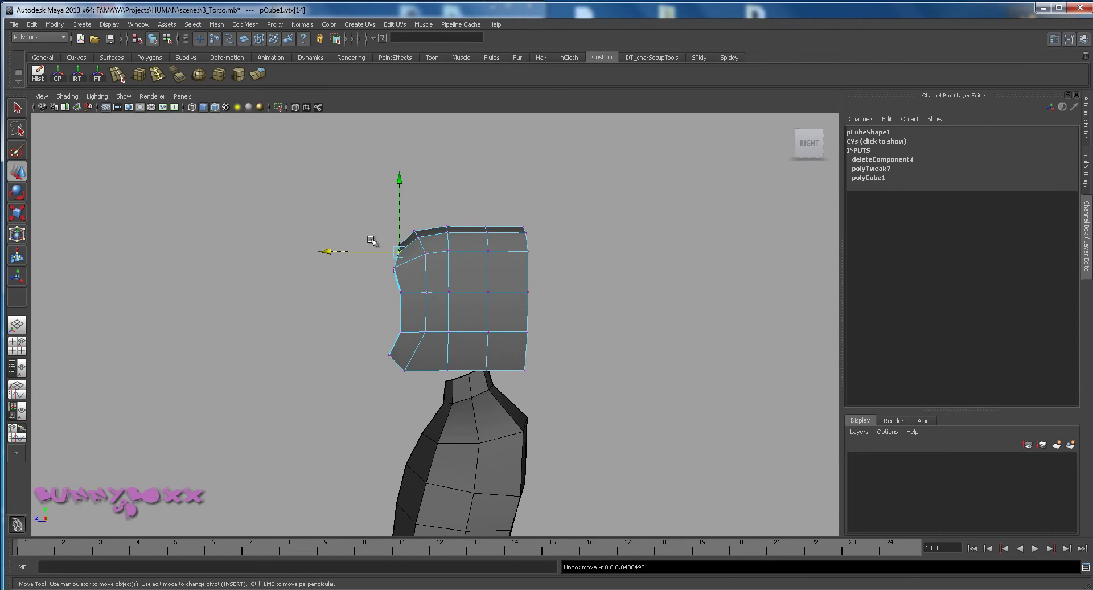
{"action": "left_click", "coordinate": [33, 24]}
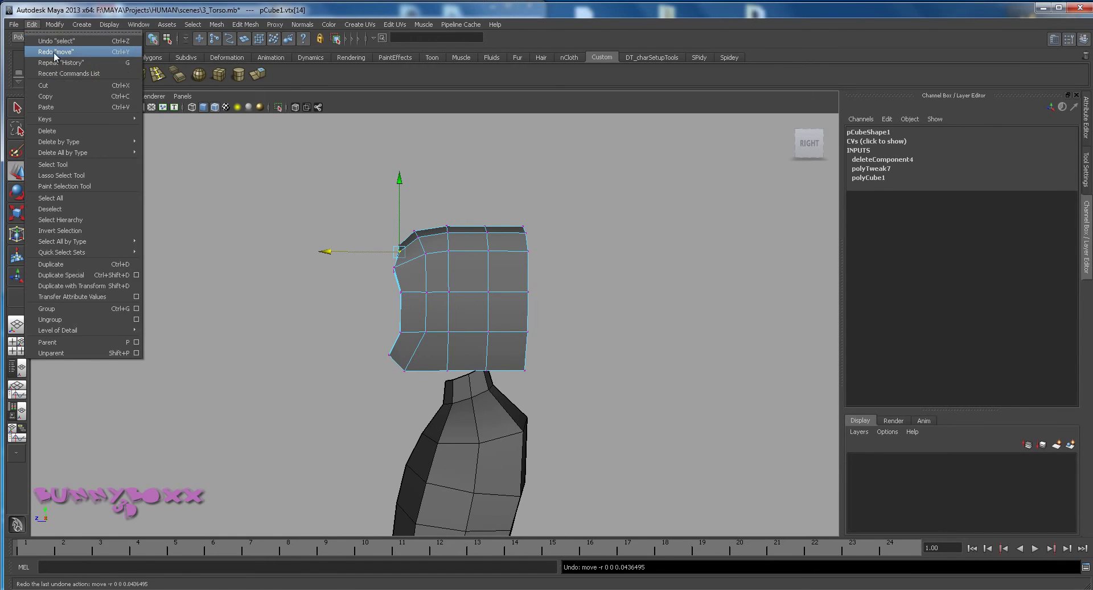
{"action": "left_click", "coordinate": [45, 43]}
Frame the outer hairline vertex in perspective and check its position against the neighbouring forehead edges from several angles.
{"action": "key", "text": "f"}
{"action": "left_click_drag", "start_coordinate": [361, 257], "coordinate": [393, 272], "text": "alt"}
{"action": "left_click_drag", "start_coordinate": [362, 331], "coordinate": [480, 229]}
{"action": "left_click_drag", "start_coordinate": [424, 327], "coordinate": [389, 297], "text": "alt"}
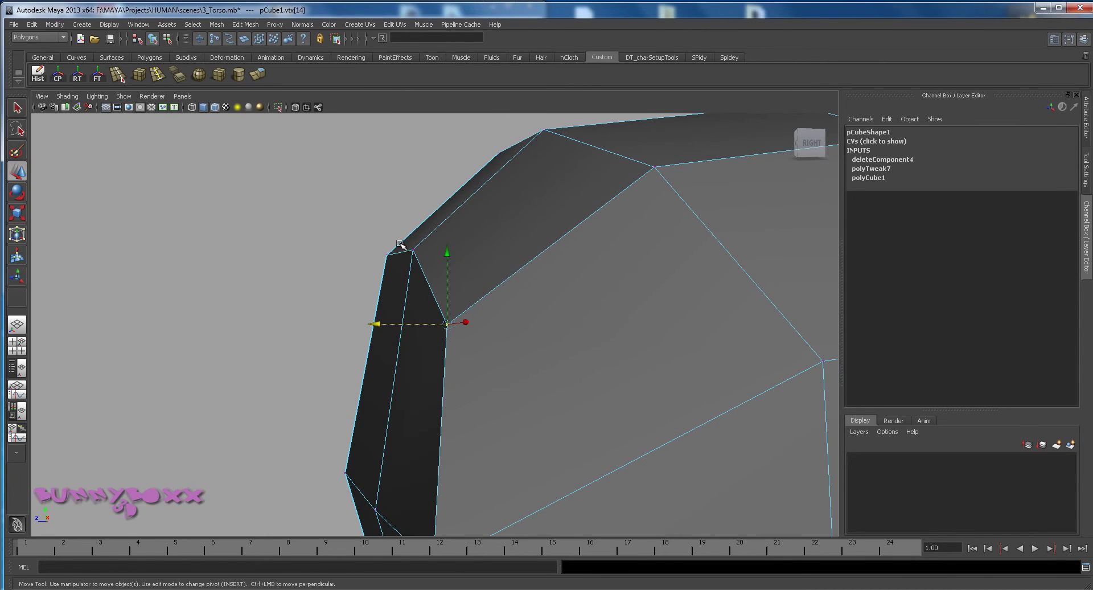
{"action": "middle_click_drag", "start_coordinate": [408, 249], "coordinate": [411, 249]}
{"action": "left_click_drag", "start_coordinate": [412, 262], "coordinate": [455, 347], "text": "alt"}
{"action": "left_click", "coordinate": [370, 325]}
{"action": "left_click_drag", "start_coordinate": [369, 325], "coordinate": [565, 319], "text": "alt"}
Nudge the outer hairline vertex slightly outward and up in the front view to fit the reference hairline.
{"action": "key", "text": "space"}
{"action": "key", "text": "space"}
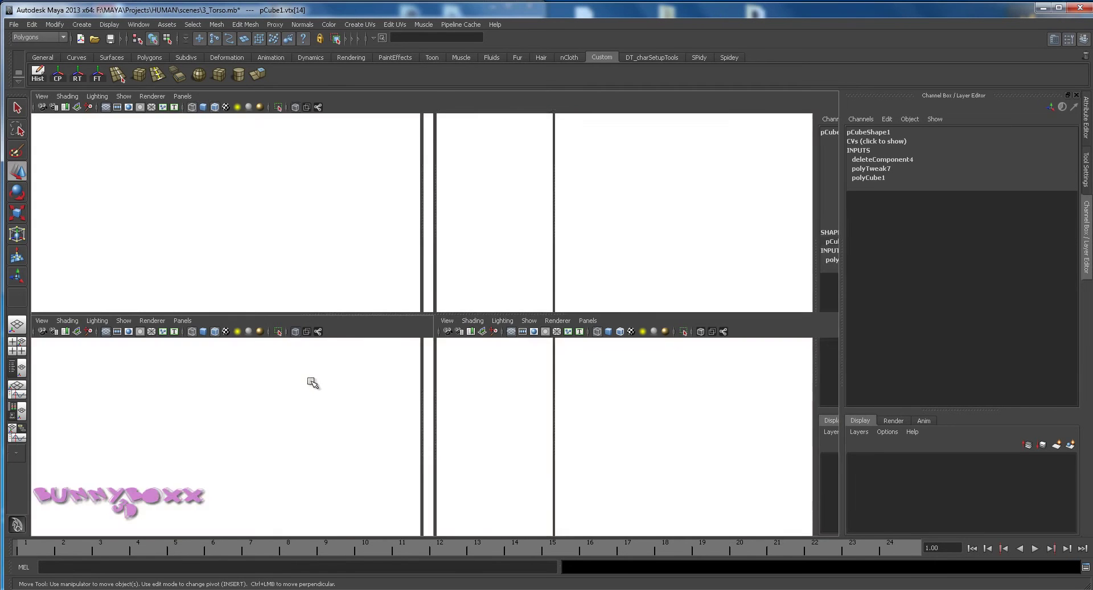
{"action": "scroll", "coordinate": [485, 285], "scroll_direction": "up", "scroll_amount": 2}
{"action": "left_click_drag", "start_coordinate": [476, 289], "coordinate": [477, 289]}
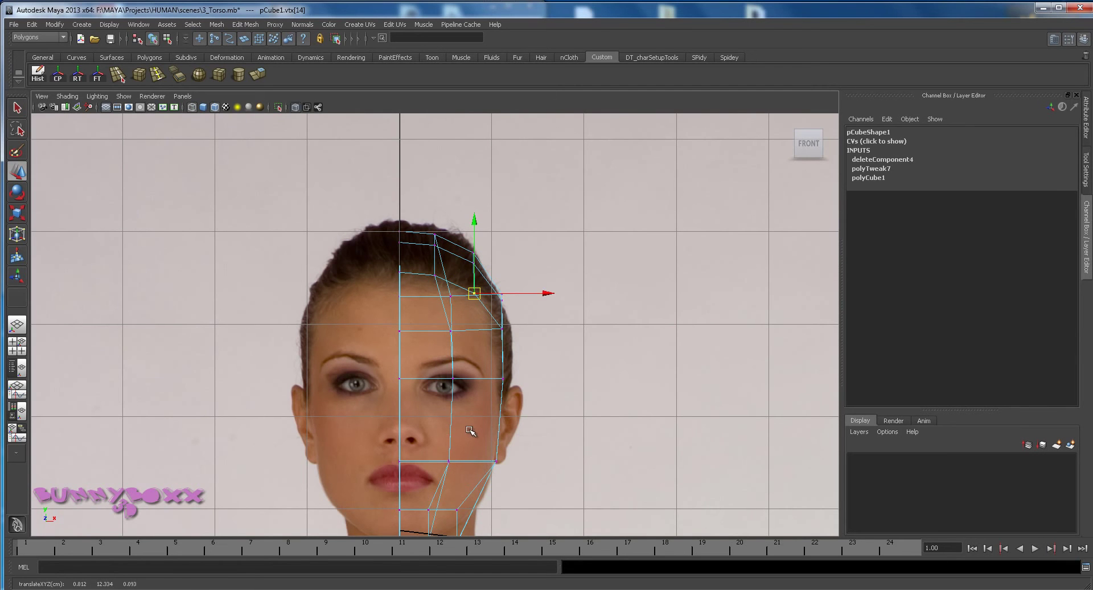
{"action": "middle_click_drag", "start_coordinate": [487, 410], "coordinate": [486, 322], "text": "alt"}
Fine-tune the front hairline vertices in the side view, moving the outer one slightly forward along Z onto the forehead's profile.
{"action": "key", "text": "space"}
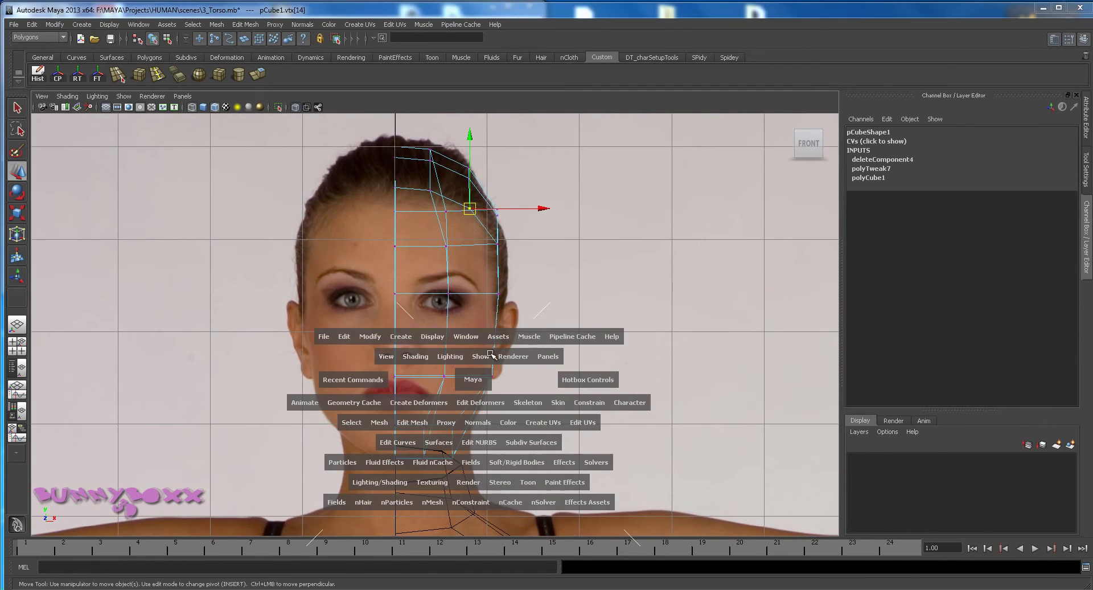
{"action": "key", "text": "space"}
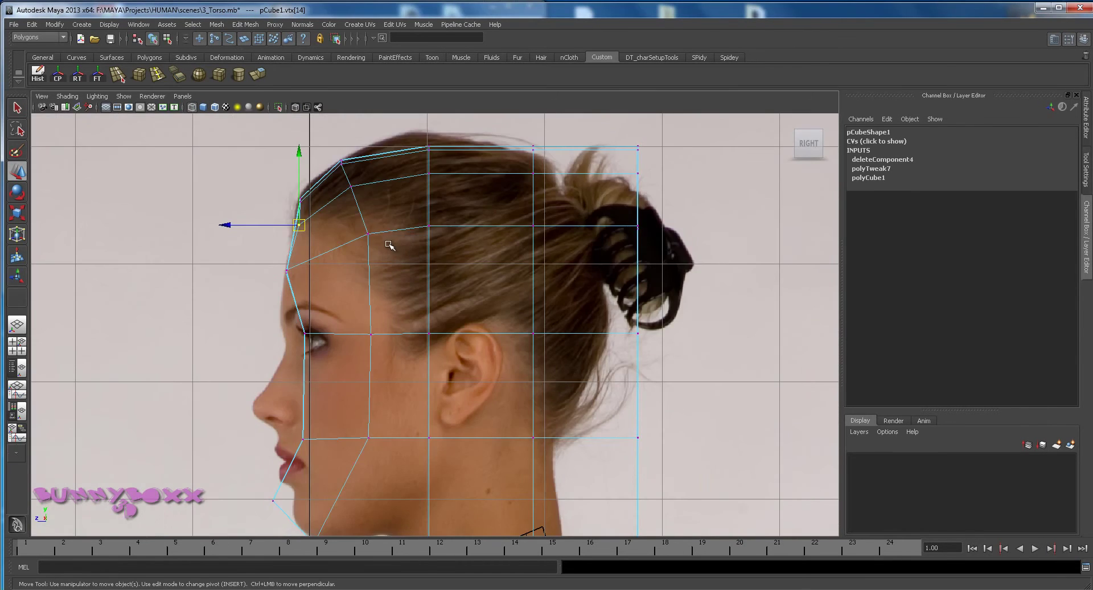
{"action": "middle_click_drag", "start_coordinate": [376, 249], "coordinate": [409, 259], "text": "alt"}
{"action": "left_click_drag", "start_coordinate": [261, 234], "coordinate": [261, 233]}
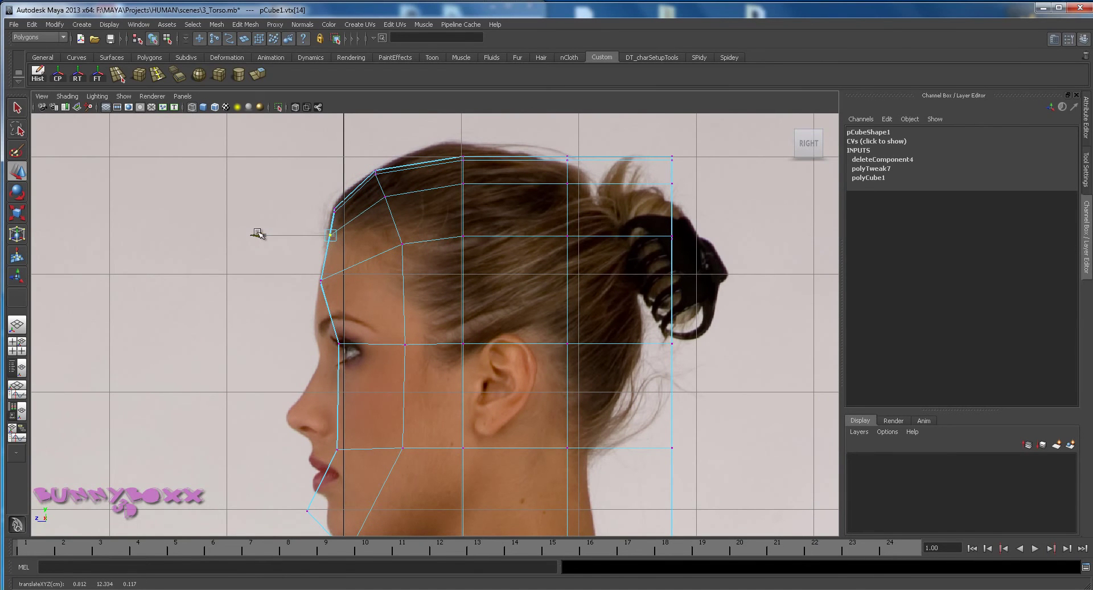
{"action": "left_click_drag", "start_coordinate": [300, 183], "coordinate": [331, 223]}
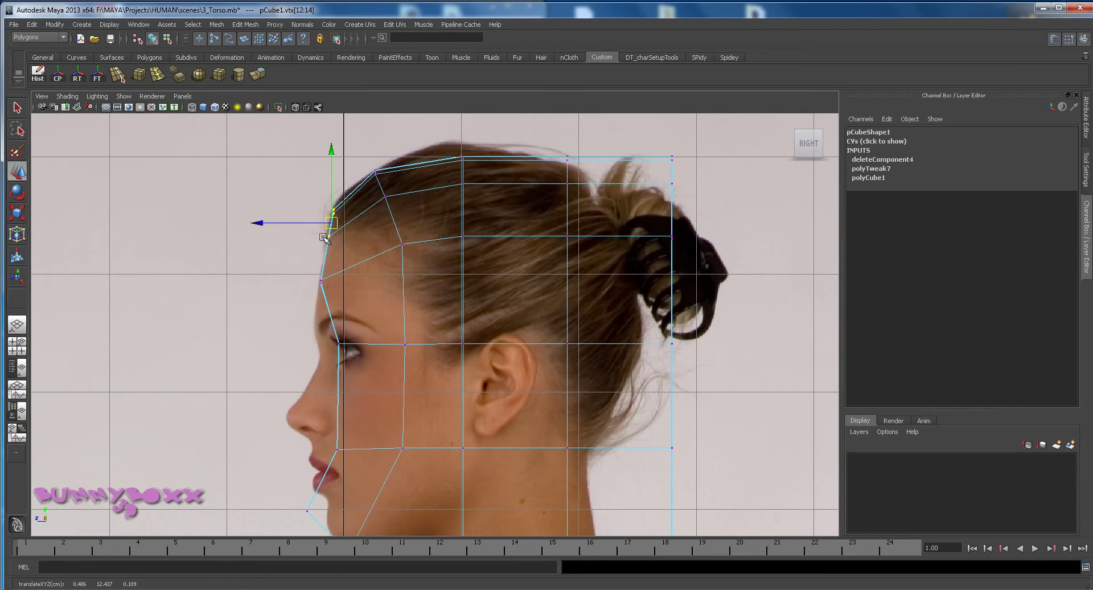
{"action": "left_click", "coordinate": [330, 237]}
{"action": "left_click_drag", "start_coordinate": [330, 238], "coordinate": [330, 237]}
{"action": "middle_click_drag", "start_coordinate": [458, 193], "coordinate": [472, 243], "text": "alt"}
{"action": "scroll", "coordinate": [472, 243], "scroll_direction": "up", "scroll_amount": 3}
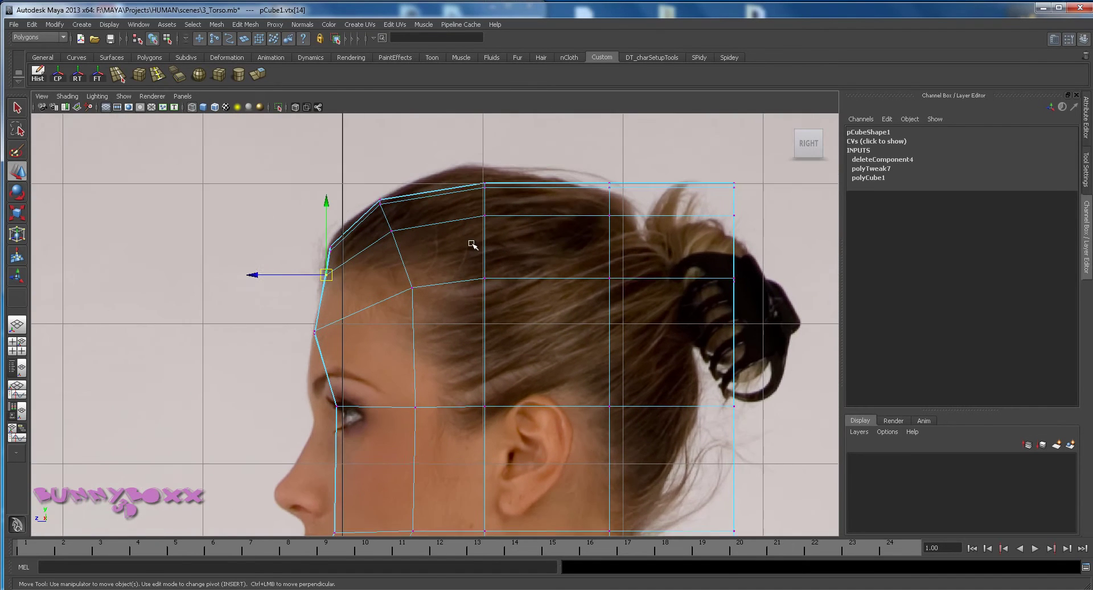
Move the front chin vertices back and down onto the chin's contour in the side view.
{"action": "left_click", "coordinate": [387, 222]}
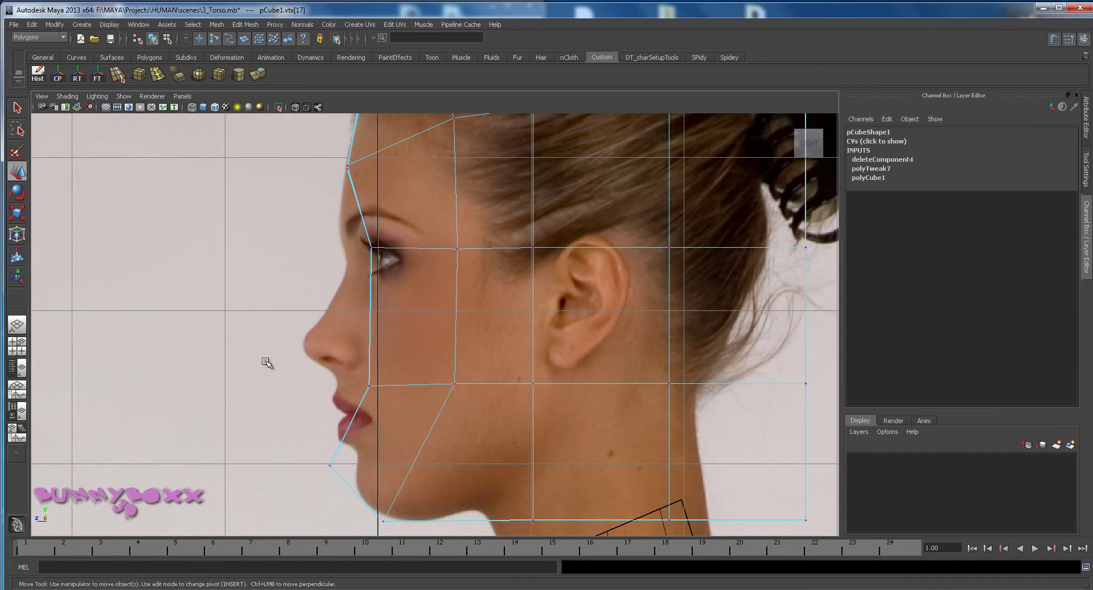
{"action": "middle_click_drag", "start_coordinate": [396, 360], "coordinate": [405, 295], "text": "alt"}
{"action": "left_click_drag", "start_coordinate": [281, 359], "coordinate": [359, 419]}
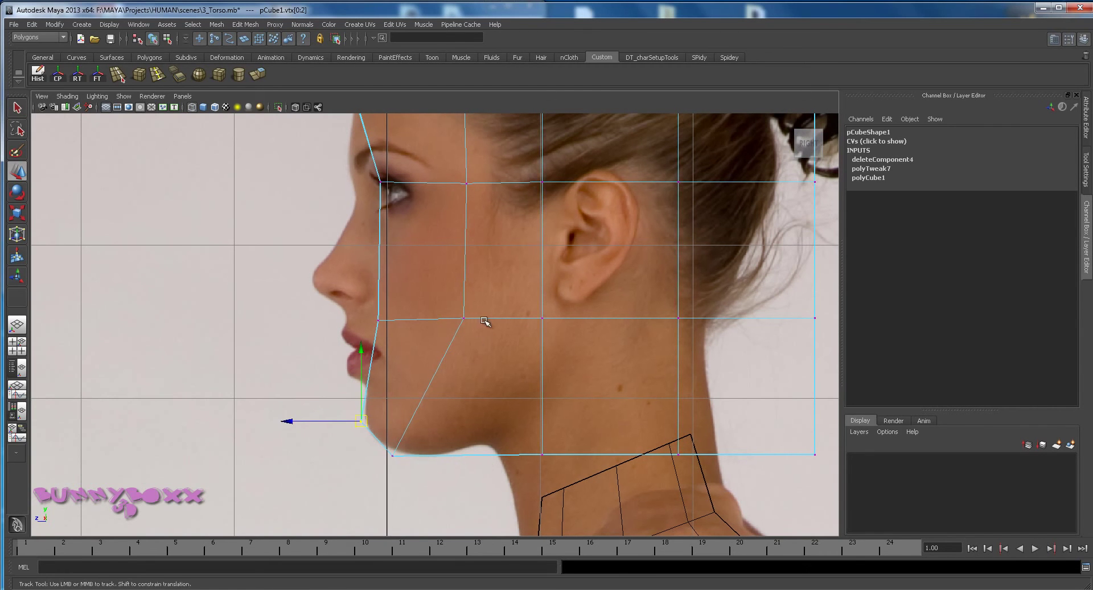
{"action": "middle_click_drag", "start_coordinate": [484, 320], "coordinate": [442, 402], "text": "alt"}
{"action": "right_click_drag", "start_coordinate": [443, 403], "coordinate": [446, 358], "text": "alt"}
{"action": "middle_click_drag", "start_coordinate": [445, 358], "coordinate": [450, 343], "text": "alt"}
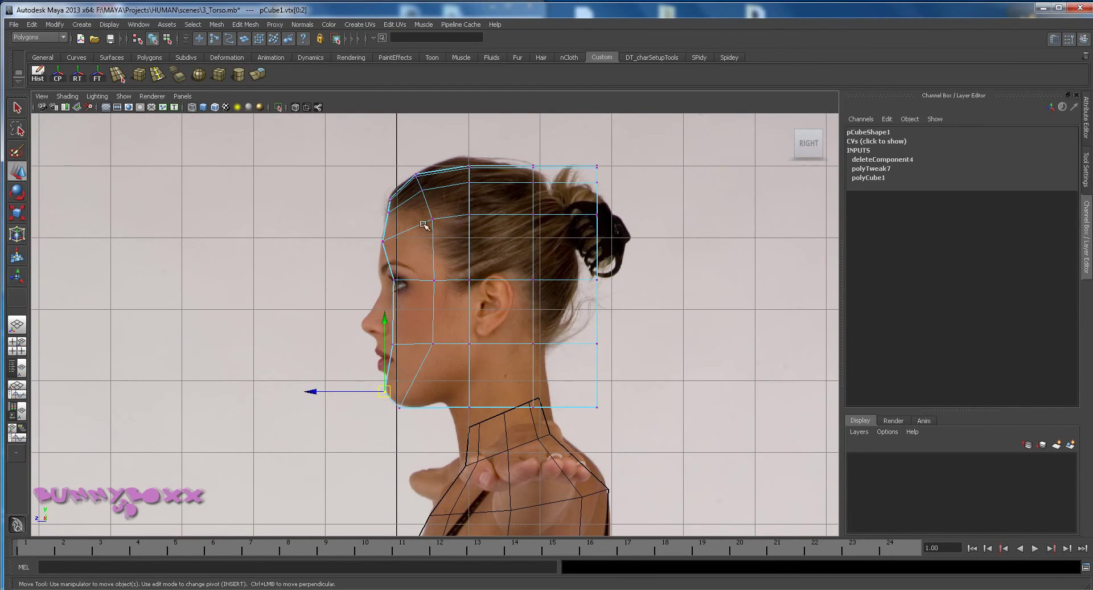
Move the third column's bottom vertices forward and up along the jaw underside, and adjust the second column's bottom vertices beneath the chin.
{"action": "left_click_drag", "start_coordinate": [461, 399], "coordinate": [476, 415]}
{"action": "left_click_drag", "start_coordinate": [468, 408], "coordinate": [440, 401]}
{"action": "scroll", "coordinate": [440, 401], "scroll_direction": "up", "scroll_amount": 3}
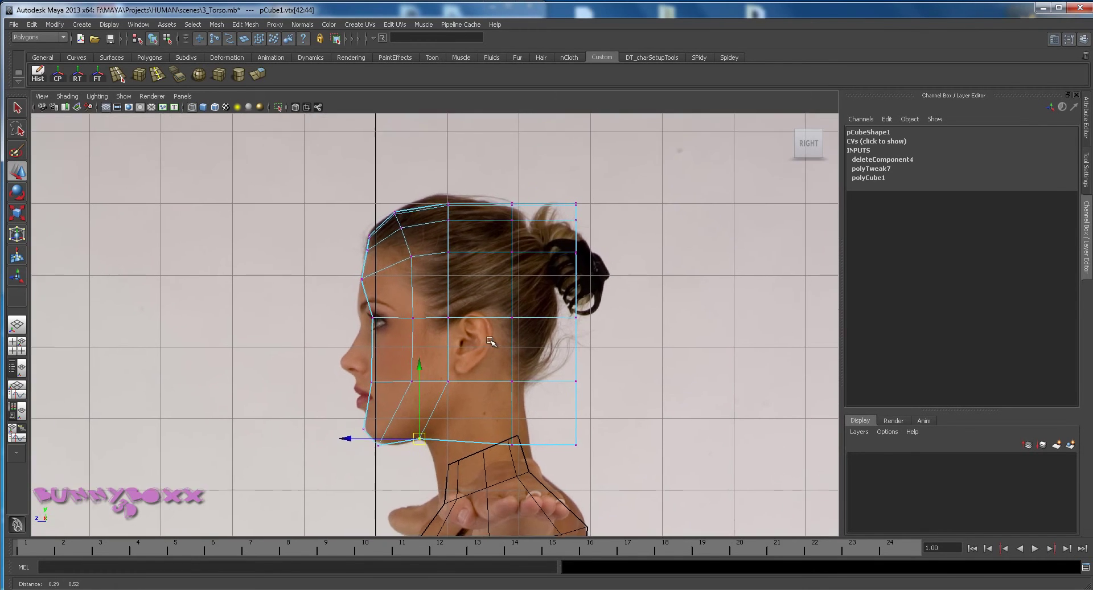
{"action": "left_click_drag", "start_coordinate": [393, 399], "coordinate": [329, 407]}
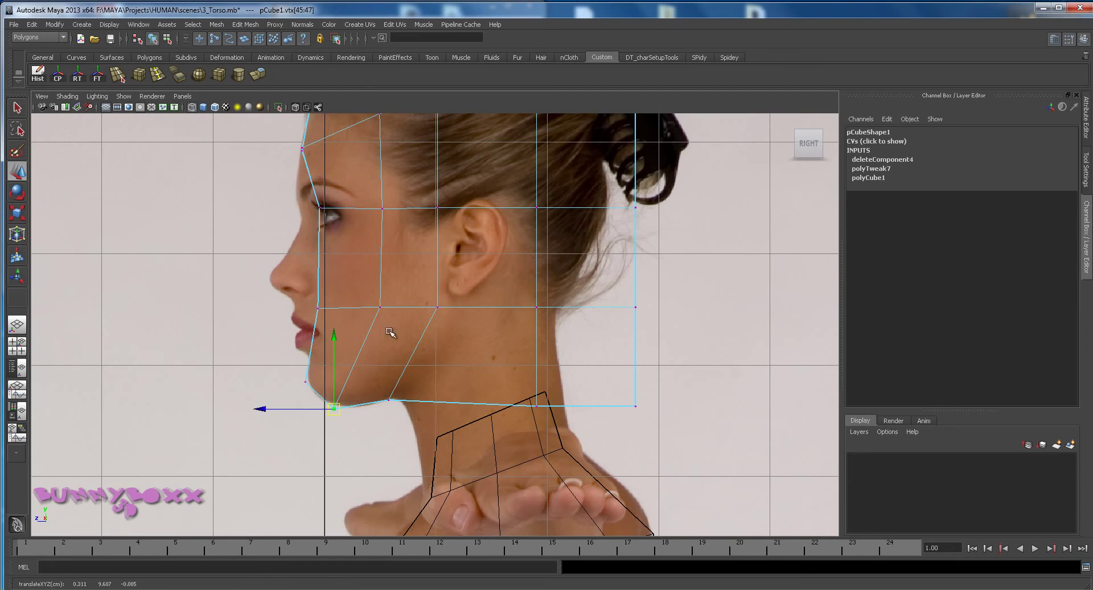
Nudge the third column's upper side vertex along Z in the side view to even out its spacing over the hair.
{"action": "middle_click_drag", "start_coordinate": [397, 361], "coordinate": [401, 378], "text": "alt"}
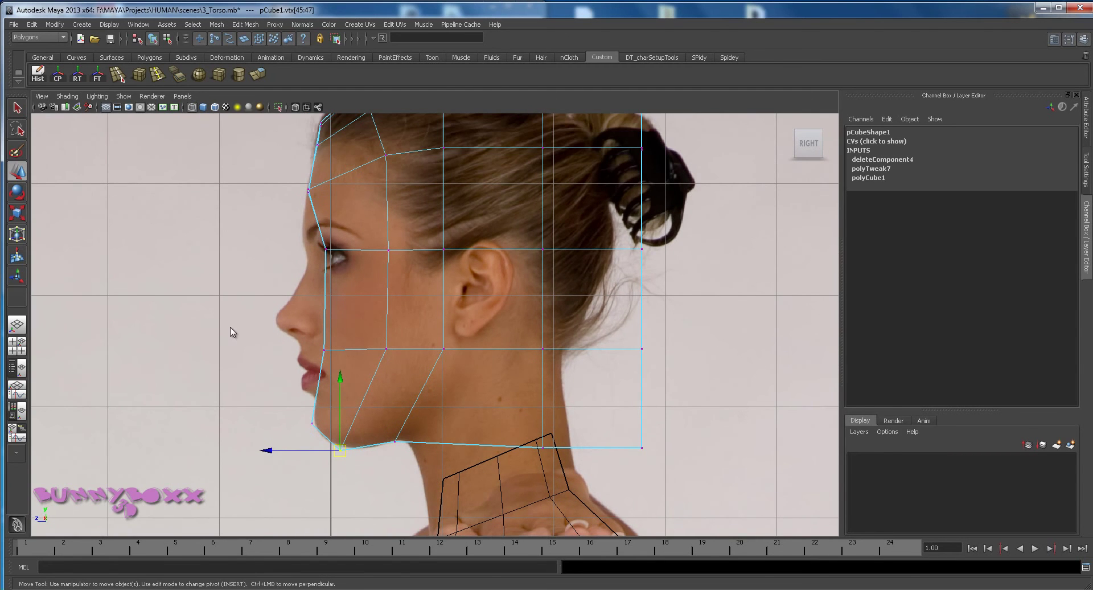
{"action": "mouse_move", "coordinate": [432, 300]}
{"action": "middle_mouse_down", "text": "alt"}
{"action": "mouse_move", "coordinate": [426, 385]}
{"action": "mouse_move", "coordinate": [438, 356]}
{"action": "middle_mouse_up", "text": "alt"}
{"action": "scroll", "coordinate": [411, 395], "scroll_direction": "up", "scroll_amount": 2}
{"action": "scroll", "coordinate": [432, 276], "scroll_direction": "up", "scroll_amount": 1}
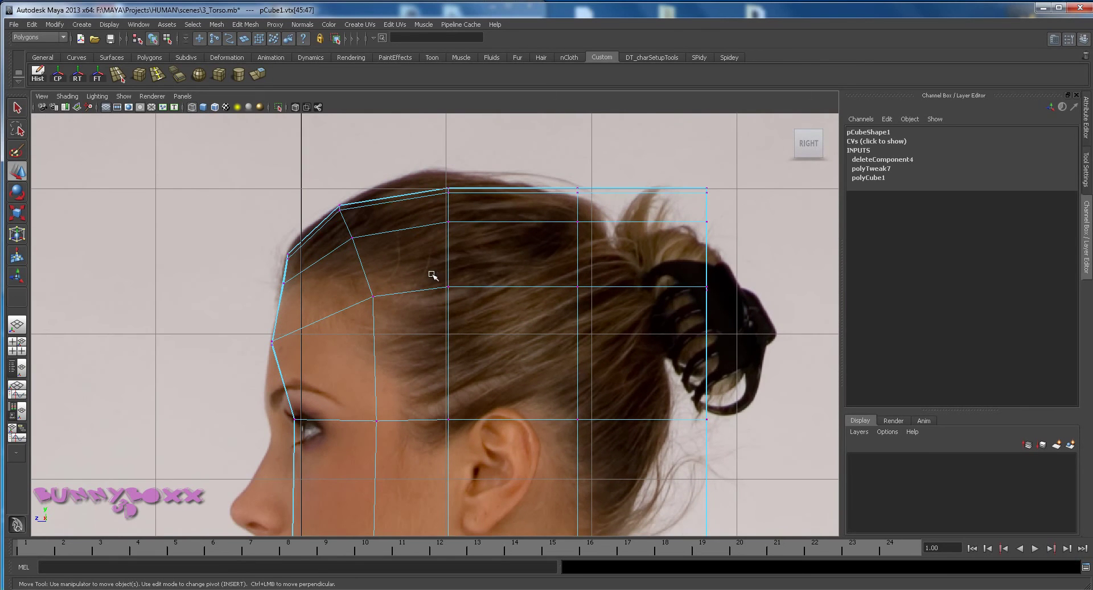
{"action": "middle_click_drag", "start_coordinate": [419, 280], "coordinate": [403, 333], "text": "alt"}
{"action": "left_click", "coordinate": [432, 276]}
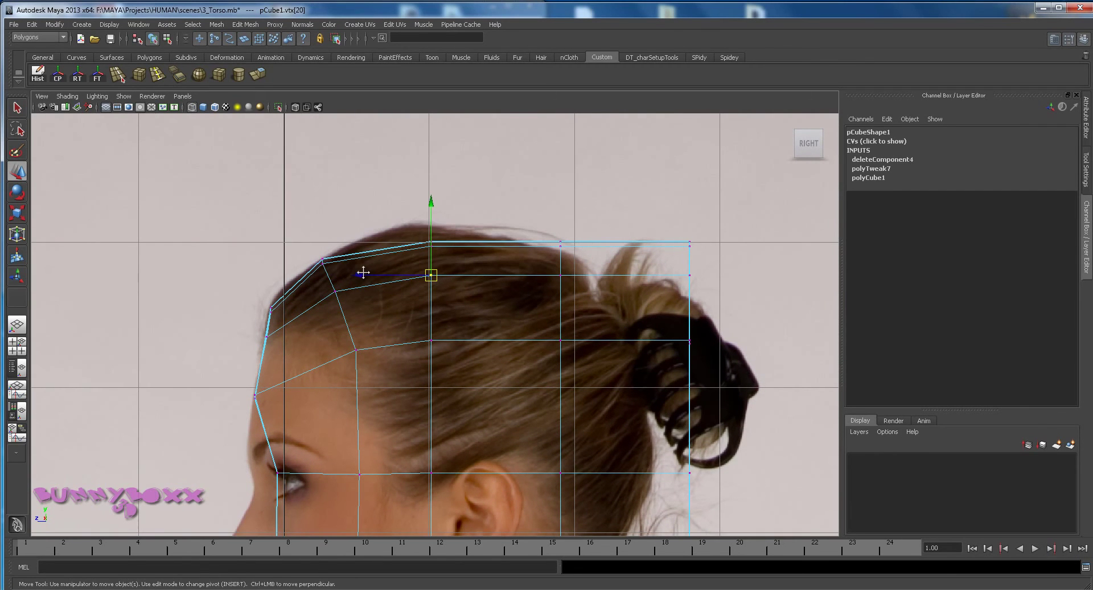
{"action": "left_click_drag", "start_coordinate": [357, 273], "coordinate": [356, 274]}
{"action": "middle_click_drag", "start_coordinate": [488, 423], "coordinate": [507, 365], "text": "alt"}
{"action": "left_click", "coordinate": [443, 291]}
{"action": "left_click", "coordinate": [443, 291]}
Fine-tune the second column's top vertices onto the upper forehead and hair outline in the side view.
{"action": "middle_click_drag", "start_coordinate": [447, 269], "coordinate": [403, 300], "text": "alt"}
{"action": "scroll", "coordinate": [403, 300], "scroll_direction": "up", "scroll_amount": 2}
{"action": "middle_click_drag", "start_coordinate": [356, 261], "coordinate": [415, 272], "text": "alt"}
{"action": "left_click", "coordinate": [373, 263]}
{"action": "left_click_drag", "start_coordinate": [317, 263], "coordinate": [296, 262]}
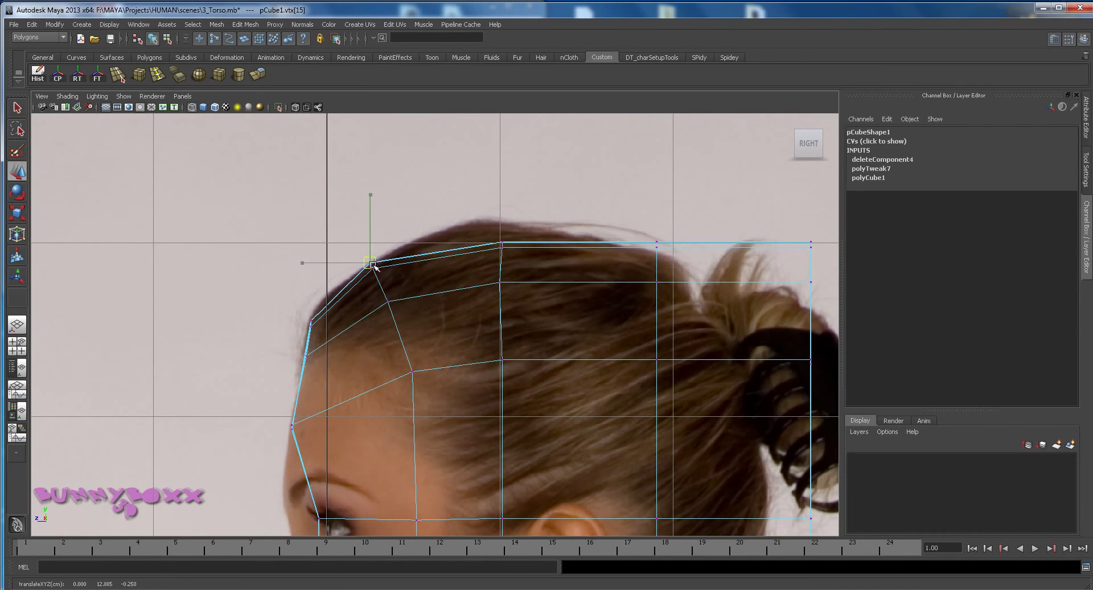
{"action": "left_click", "coordinate": [377, 274]}
{"action": "left_click", "coordinate": [373, 269]}
{"action": "left_click_drag", "start_coordinate": [374, 268], "coordinate": [375, 268]}
Move the third column's top vertices forward on the crown and shift the vertex below them slightly back along Z.
{"action": "left_click_drag", "start_coordinate": [525, 232], "coordinate": [529, 303]}
{"action": "left_click", "coordinate": [481, 242]}
{"action": "left_click", "coordinate": [494, 239]}
{"action": "left_click", "coordinate": [534, 270]}
{"action": "left_click_drag", "start_coordinate": [437, 283], "coordinate": [441, 283]}
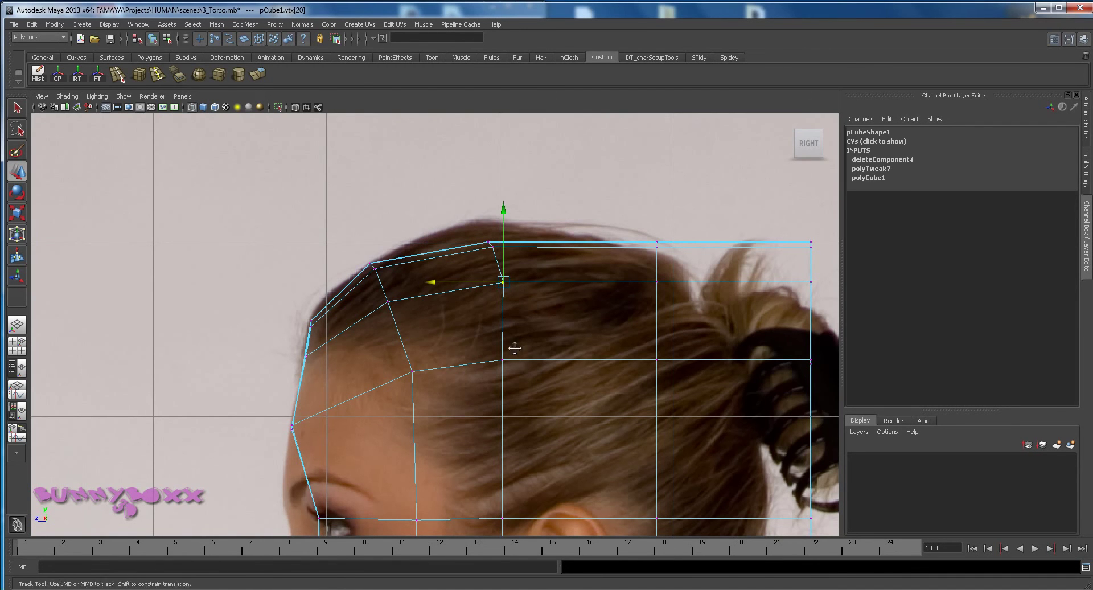
Shift the third column's forehead-level, eye-level and mouth-level vertices slightly back along Z in the side view.
{"action": "middle_click_drag", "start_coordinate": [514, 348], "coordinate": [464, 297], "text": "alt"}
{"action": "left_click_drag", "start_coordinate": [525, 317], "coordinate": [405, 292]}
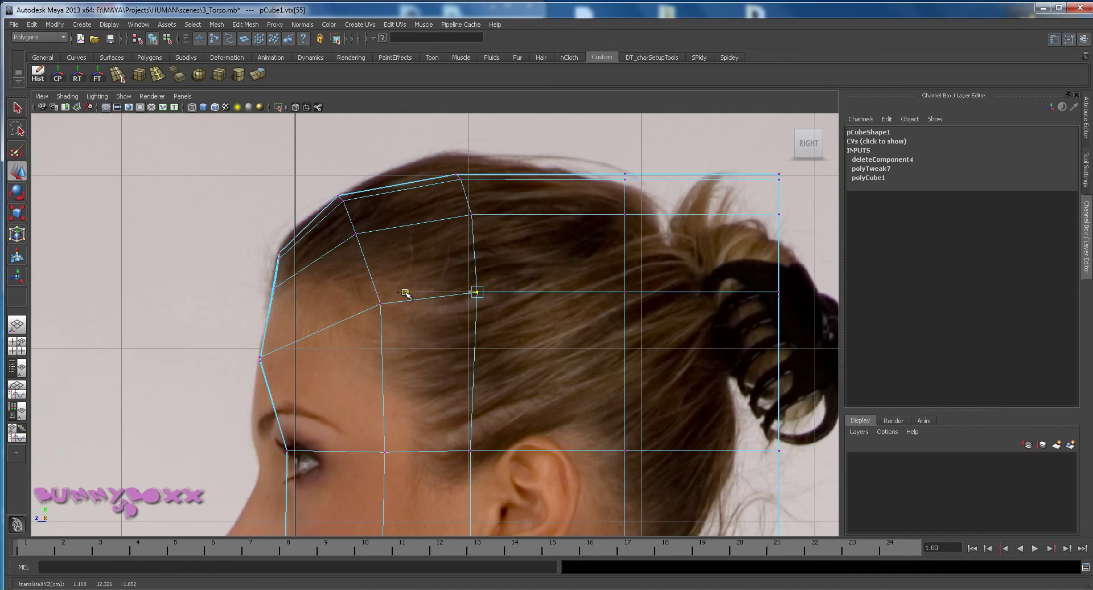
{"action": "middle_click_drag", "start_coordinate": [487, 445], "coordinate": [464, 317], "text": "alt"}
{"action": "left_click", "coordinate": [447, 321]}
{"action": "left_click_drag", "start_coordinate": [381, 321], "coordinate": [384, 321]}
{"action": "middle_click_drag", "start_coordinate": [427, 362], "coordinate": [429, 204], "text": "alt"}
{"action": "left_click_drag", "start_coordinate": [464, 383], "coordinate": [465, 384]}
{"action": "left_click_drag", "start_coordinate": [381, 364], "coordinate": [384, 365]}
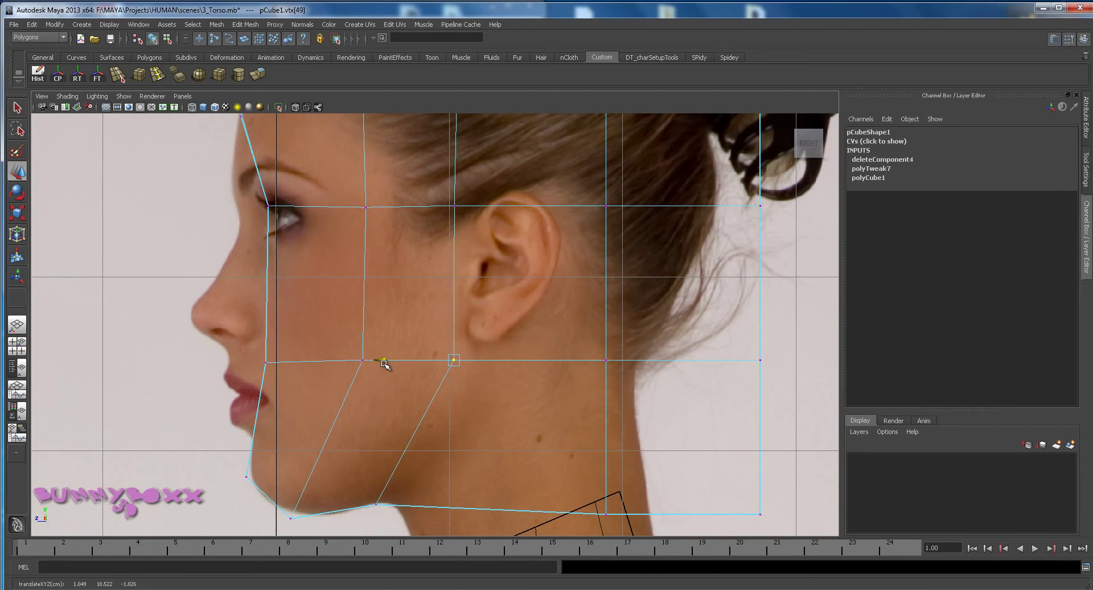
Adjust the inner top vertices of the second and third columns so they curve smoothly just below the crown outline.
{"action": "mouse_move", "coordinate": [390, 361]}
{"action": "middle_mouse_down", "text": "alt"}
{"action": "mouse_move", "coordinate": [468, 175]}
{"action": "mouse_move", "coordinate": [475, 296]}
{"action": "middle_mouse_up", "text": "alt"}
{"action": "middle_click_drag", "start_coordinate": [465, 222], "coordinate": [468, 376], "text": "alt"}
{"action": "middle_click_drag", "start_coordinate": [472, 289], "coordinate": [463, 206], "text": "alt"}
{"action": "scroll", "coordinate": [464, 208], "scroll_direction": "down", "scroll_amount": 3}
{"action": "scroll", "coordinate": [441, 256], "scroll_direction": "down", "scroll_amount": 3}
{"action": "scroll", "coordinate": [456, 288], "scroll_direction": "up", "scroll_amount": 3}
{"action": "left_click", "coordinate": [394, 263]}
{"action": "left_click_drag", "start_coordinate": [394, 262], "coordinate": [395, 263]}
{"action": "scroll", "coordinate": [434, 251], "scroll_direction": "up", "scroll_amount": 5}
{"action": "left_click", "coordinate": [374, 226]}
{"action": "left_click_drag", "start_coordinate": [387, 224], "coordinate": [388, 224]}
{"action": "left_click_drag", "start_coordinate": [550, 200], "coordinate": [540, 197]}
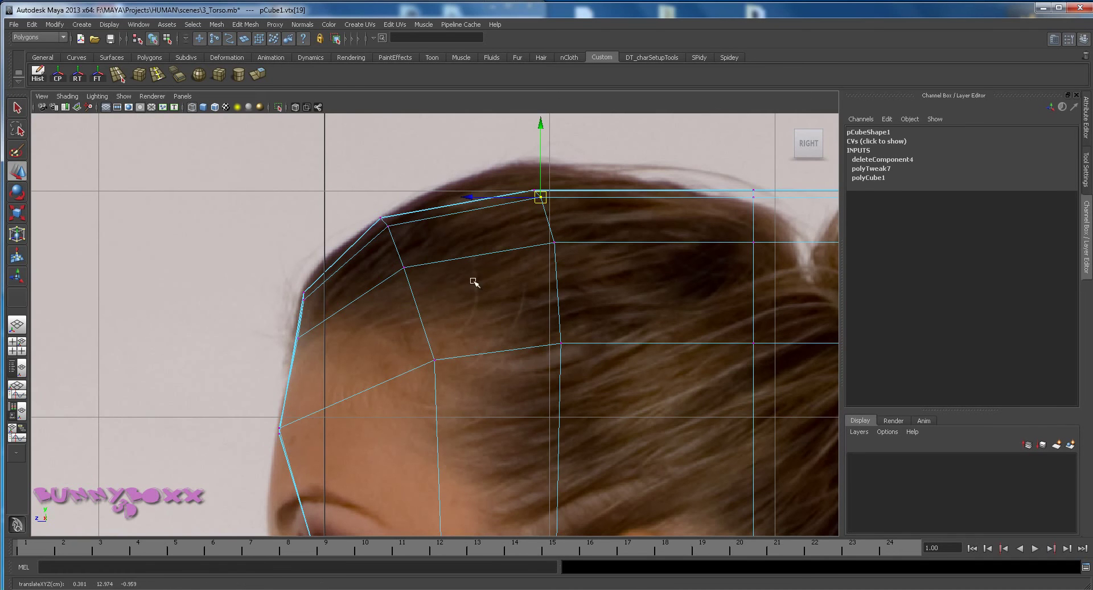
Fine-tune the second column's side vertices from forehead to mouth level, shifting the eye-level one slightly back.
{"action": "middle_click_drag", "start_coordinate": [467, 283], "coordinate": [495, 231], "text": "alt"}
{"action": "mouse_move", "coordinate": [424, 206]}
{"action": "left_mouse_down"}
{"action": "mouse_move", "coordinate": [433, 228]}
{"action": "mouse_move", "coordinate": [443, 215]}
{"action": "left_mouse_up"}
{"action": "left_click_drag", "start_coordinate": [439, 279], "coordinate": [487, 327]}
{"action": "middle_click_drag", "start_coordinate": [505, 361], "coordinate": [489, 221], "text": "alt"}
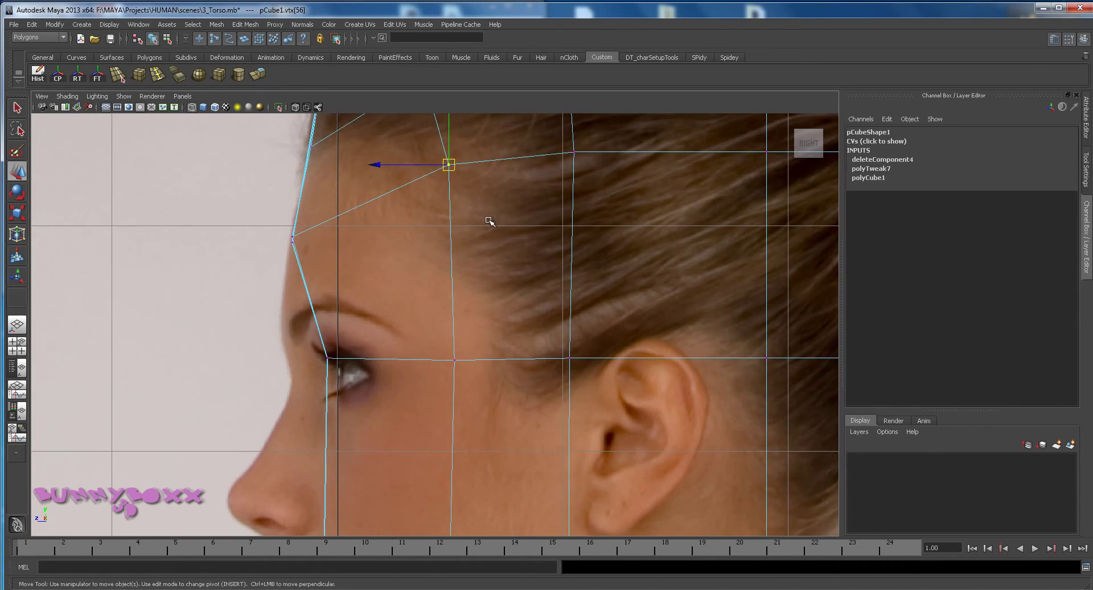
{"action": "left_click_drag", "start_coordinate": [483, 381], "coordinate": [459, 360]}
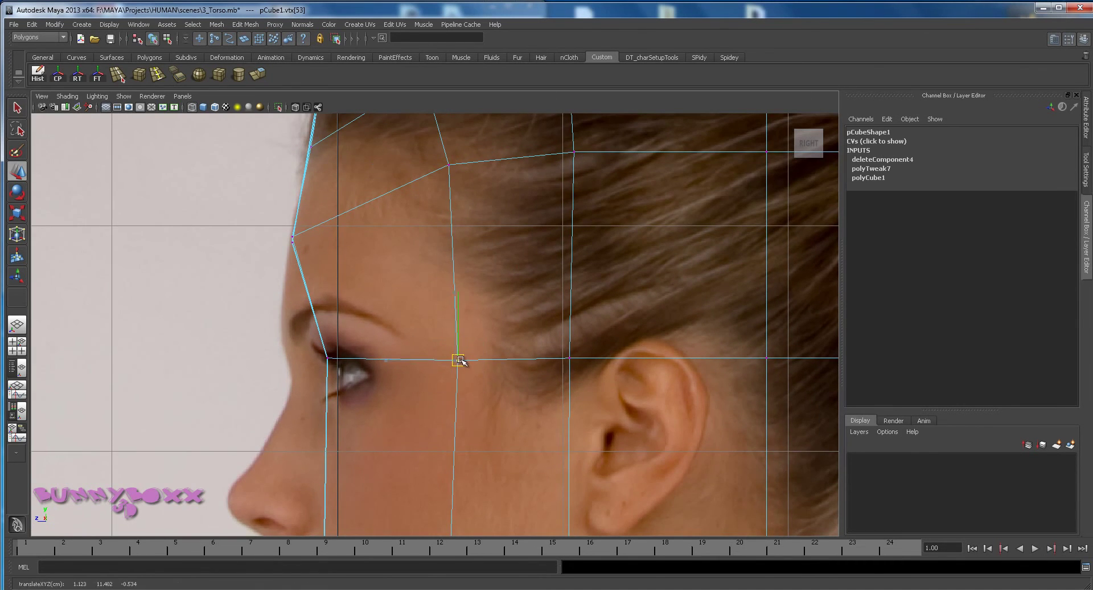
{"action": "middle_click_drag", "start_coordinate": [456, 481], "coordinate": [431, 301], "text": "alt"}
{"action": "middle_click_drag", "start_coordinate": [429, 393], "coordinate": [432, 311], "text": "alt"}
{"action": "left_click_drag", "start_coordinate": [417, 273], "coordinate": [451, 319]}
Nudge the third column's eye-level vertex in front of the ear in the side view.
{"action": "middle_click_drag", "start_coordinate": [539, 285], "coordinate": [476, 373], "text": "alt"}
{"action": "left_click_drag", "start_coordinate": [457, 365], "coordinate": [481, 391]}
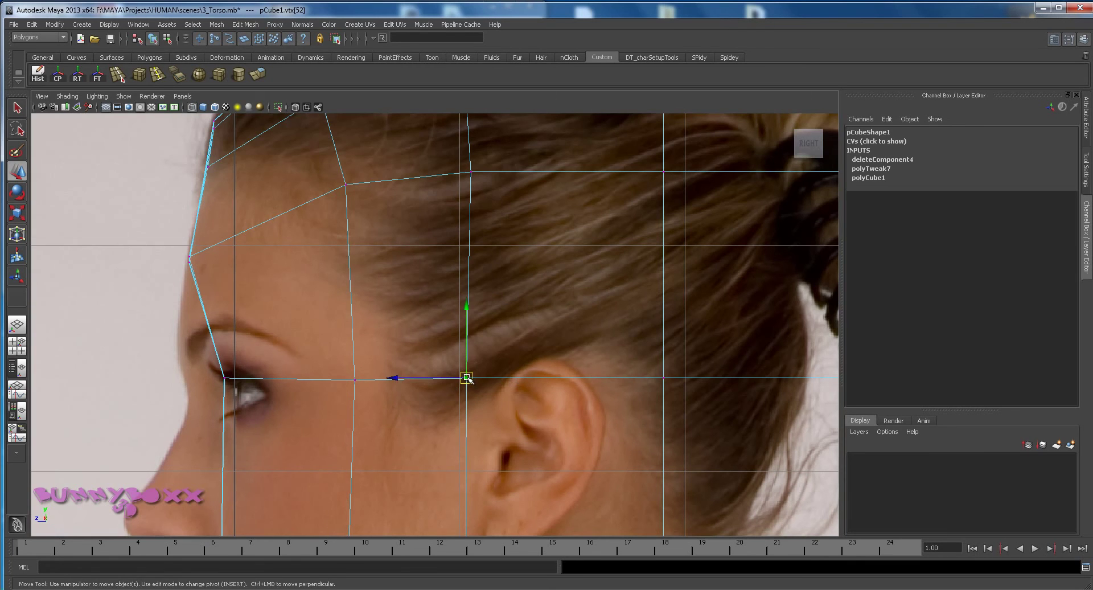
{"action": "middle_click_drag", "start_coordinate": [468, 380], "coordinate": [480, 336], "text": "alt"}
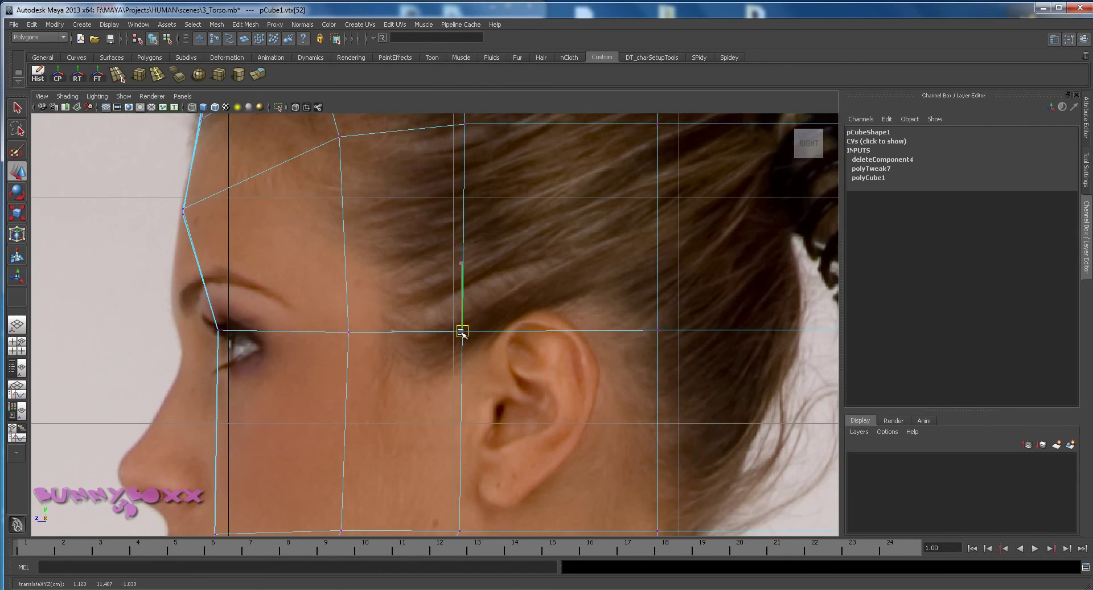
{"action": "middle_click_drag", "start_coordinate": [517, 274], "coordinate": [508, 311], "text": "alt"}
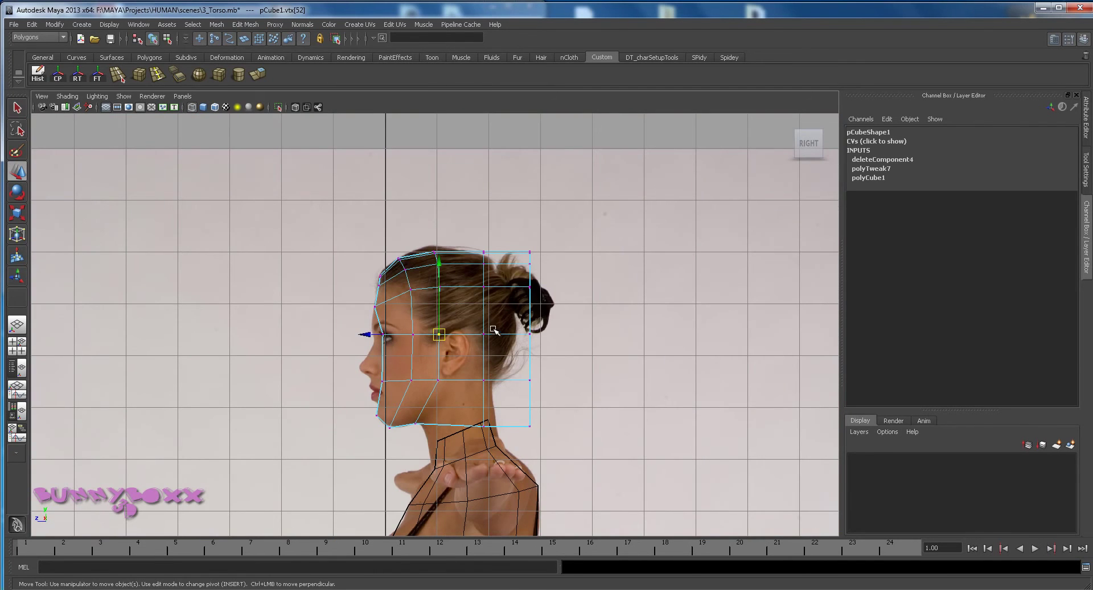
{"action": "left_click", "coordinate": [577, 345]}
{"action": "scroll", "coordinate": [564, 353], "scroll_direction": "up", "scroll_amount": 5}
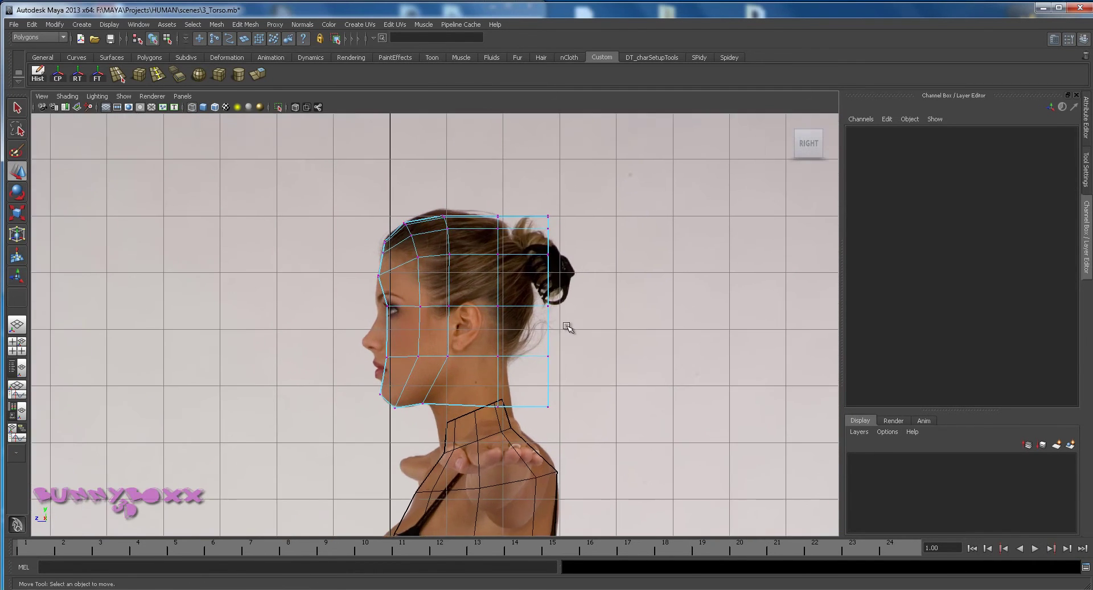
Align the third column's mouth-level and eye-level vertices along Z into a smooth vertical curve.
{"action": "left_click", "coordinate": [381, 238]}
{"action": "left_click_drag", "start_coordinate": [380, 239], "coordinate": [381, 239]}
{"action": "left_click", "coordinate": [449, 360]}
{"action": "left_click_drag", "start_coordinate": [385, 363], "coordinate": [385, 362]}
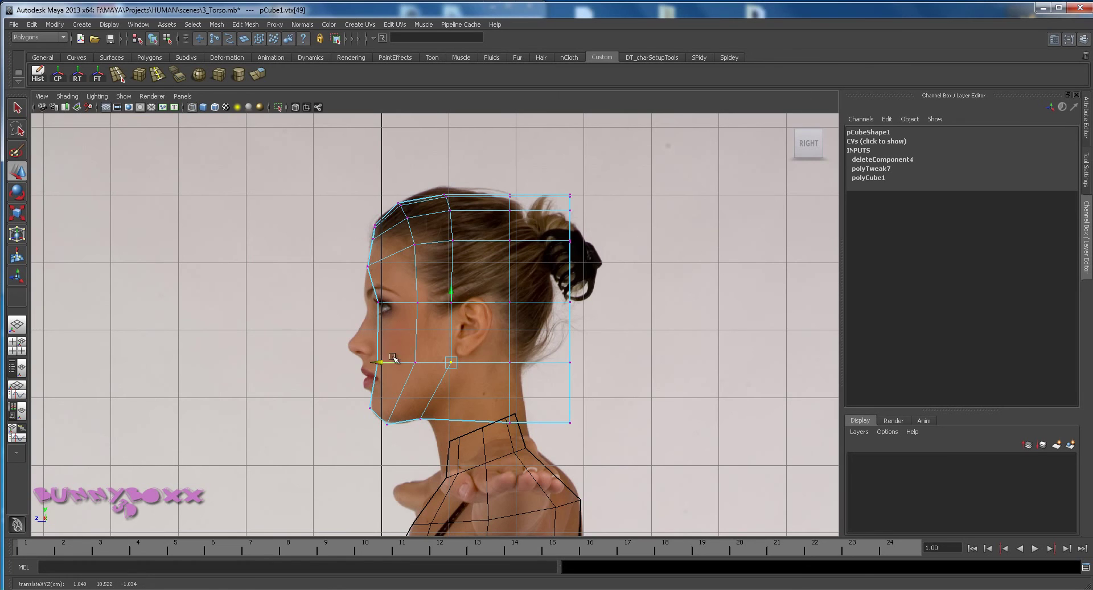
{"action": "left_click", "coordinate": [451, 302]}
{"action": "left_click_drag", "start_coordinate": [383, 304], "coordinate": [383, 305]}
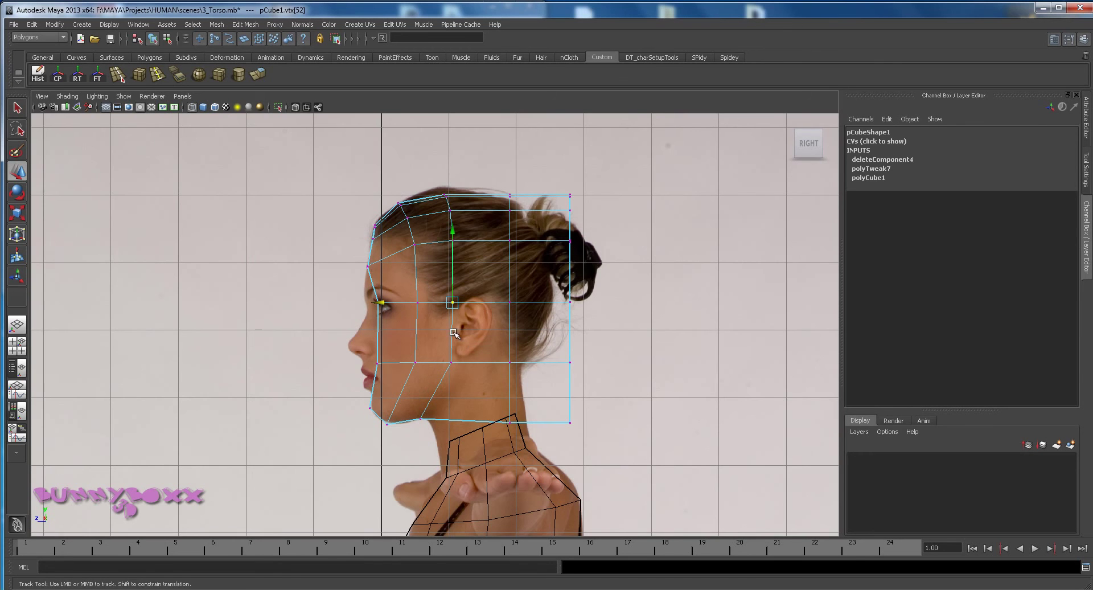
Adjust the mouth-level vertices of the front and second columns, nudging the second column's one vertically.
{"action": "scroll", "coordinate": [453, 333], "scroll_direction": "up", "scroll_amount": 3}
{"action": "left_click", "coordinate": [400, 324]}
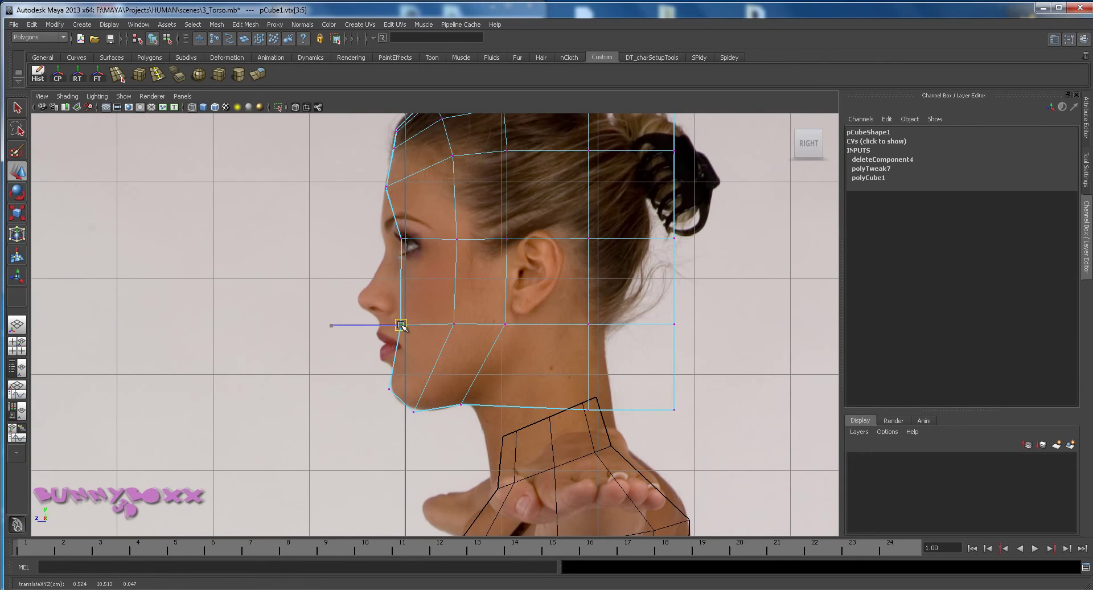
{"action": "left_click", "coordinate": [453, 324]}
{"action": "left_click", "coordinate": [455, 256]}
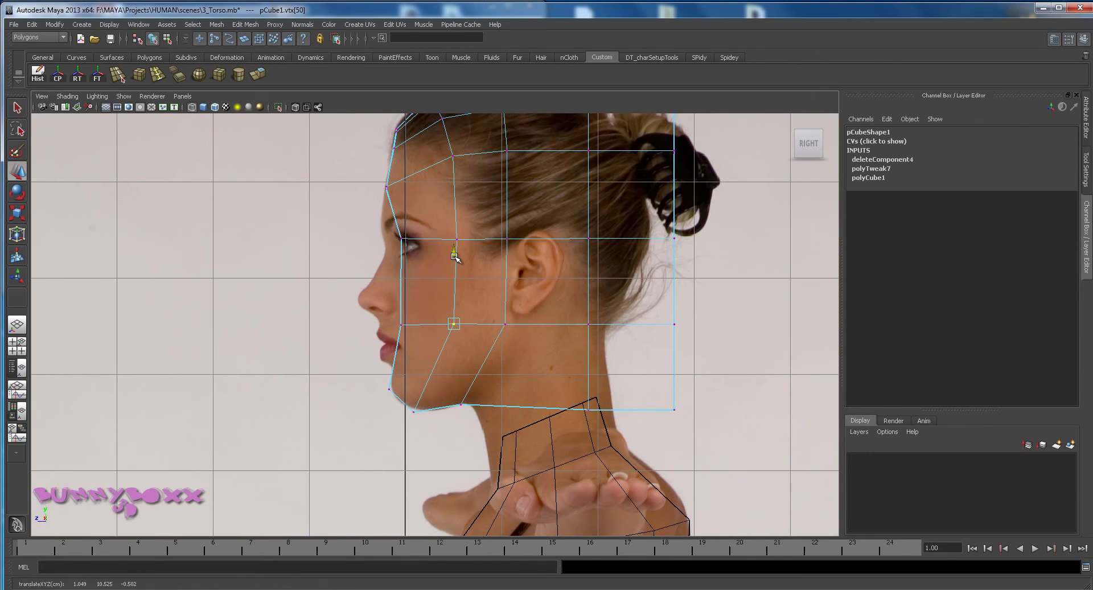
Move the fourth column's bottom, mouth-level and eye-level vertices forward, and pull the rear bottom corner in onto the neck.
{"action": "middle_click_drag", "start_coordinate": [530, 295], "coordinate": [408, 326], "text": "alt"}
{"action": "left_click_drag", "start_coordinate": [418, 440], "coordinate": [396, 448]}
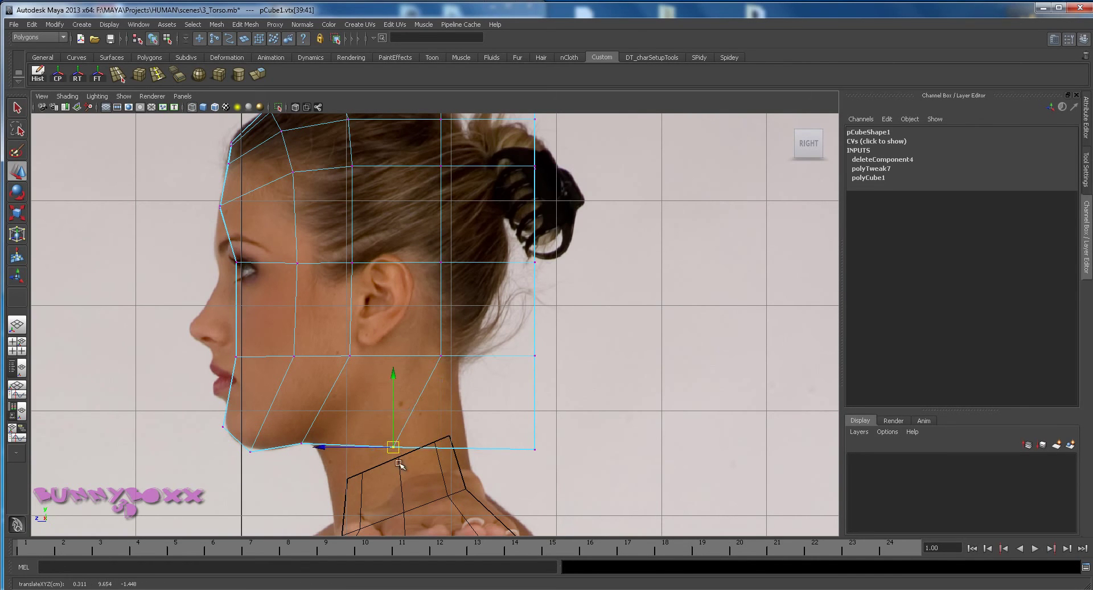
{"action": "left_click_drag", "start_coordinate": [531, 433], "coordinate": [451, 431]}
{"action": "left_click_drag", "start_coordinate": [414, 326], "coordinate": [397, 351]}
{"action": "left_click_drag", "start_coordinate": [410, 222], "coordinate": [434, 260]}
Move the fourth column's vertices above eye level forward along Z so they arc up over the hair to the crown.
{"action": "middle_click_drag", "start_coordinate": [479, 261], "coordinate": [471, 337], "text": "alt"}
{"action": "left_click_drag", "start_coordinate": [406, 249], "coordinate": [456, 278]}
{"action": "left_click_drag", "start_coordinate": [414, 182], "coordinate": [464, 282]}
{"action": "left_click_drag", "start_coordinate": [366, 228], "coordinate": [350, 228]}
{"action": "left_click_drag", "start_coordinate": [444, 170], "coordinate": [395, 237]}
{"action": "left_click_drag", "start_coordinate": [415, 223], "coordinate": [418, 223]}
{"action": "left_click_drag", "start_coordinate": [452, 179], "coordinate": [395, 276]}
{"action": "left_click_drag", "start_coordinate": [351, 232], "coordinate": [346, 232]}
{"action": "left_click", "coordinate": [406, 197]}
{"action": "left_click", "coordinate": [412, 221]}
Move the back column's crown, forehead-level and eye-level vertices forward onto the rear hair outline in the side view.
{"action": "left_click_drag", "start_coordinate": [497, 165], "coordinate": [544, 274]}
{"action": "left_click_drag", "start_coordinate": [507, 165], "coordinate": [469, 228]}
{"action": "left_click_drag", "start_coordinate": [552, 239], "coordinate": [487, 280]}
{"action": "mouse_move", "coordinate": [515, 349]}
{"action": "left_mouse_down"}
{"action": "mouse_move", "coordinate": [546, 373]}
{"action": "mouse_move", "coordinate": [500, 362]}
{"action": "left_mouse_up"}
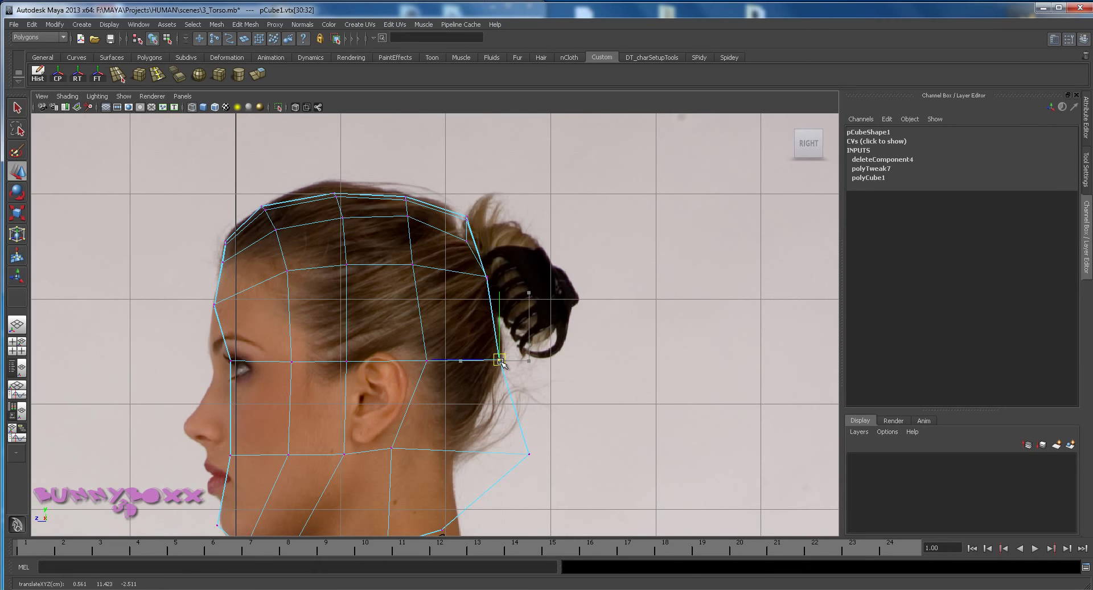
Pull the back column's mouth-level and bottom vertices onto the nape, and adjust the fourth column's bottom vertices beside them.
{"action": "left_click_drag", "start_coordinate": [493, 437], "coordinate": [454, 449]}
{"action": "middle_click_drag", "start_coordinate": [503, 426], "coordinate": [493, 317], "text": "alt"}
{"action": "left_click_drag", "start_coordinate": [444, 340], "coordinate": [444, 339]}
{"action": "mouse_move", "coordinate": [456, 435]}
{"action": "left_mouse_down"}
{"action": "mouse_move", "coordinate": [414, 414]}
{"action": "mouse_move", "coordinate": [443, 419]}
{"action": "left_mouse_up"}
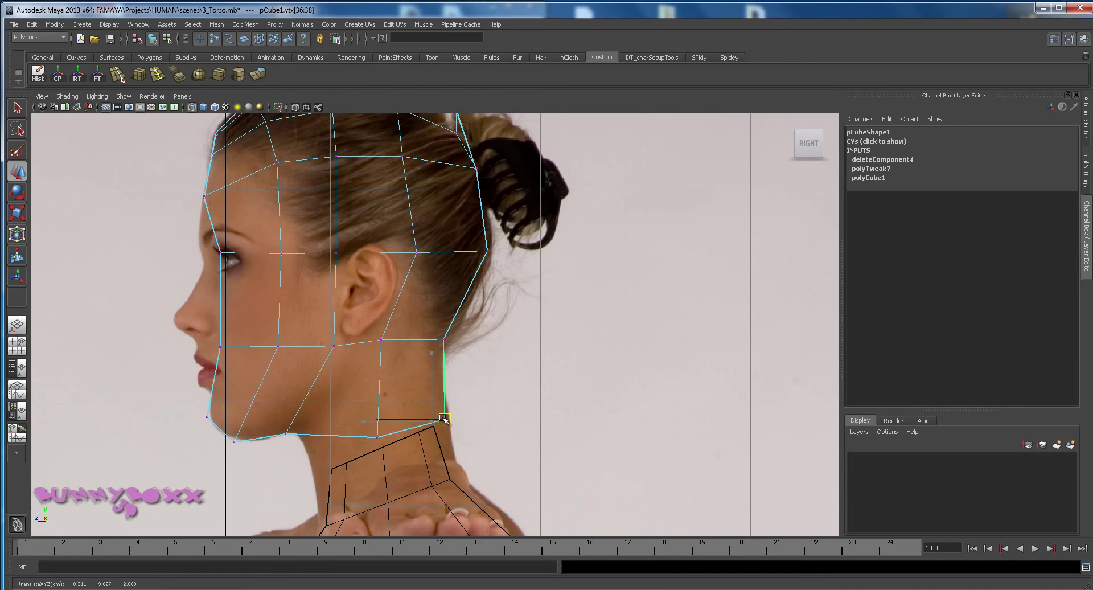
{"action": "left_click_drag", "start_coordinate": [351, 419], "coordinate": [380, 431]}
Refine the crown outline in the side view, moving the fourth column's top vertices slightly forward.
{"action": "middle_click_drag", "start_coordinate": [444, 281], "coordinate": [380, 364], "text": "alt"}
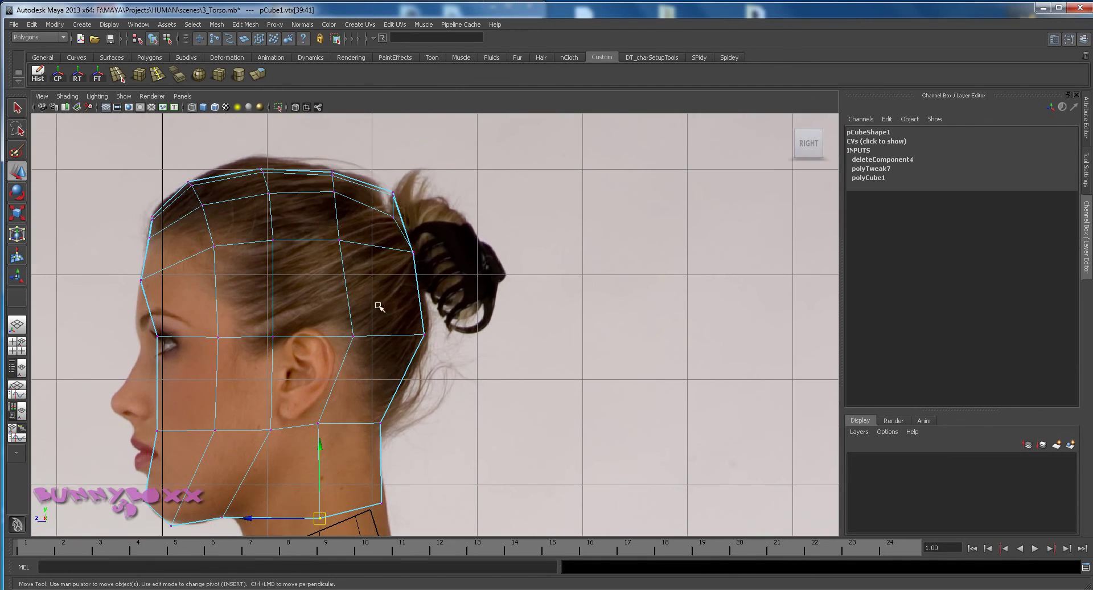
{"action": "middle_click_drag", "start_coordinate": [312, 199], "coordinate": [388, 264], "text": "alt"}
{"action": "scroll", "coordinate": [388, 263], "scroll_direction": "up", "scroll_amount": 2}
{"action": "left_click_drag", "start_coordinate": [284, 190], "coordinate": [315, 221]}
{"action": "left_click_drag", "start_coordinate": [384, 196], "coordinate": [404, 237]}
{"action": "left_click", "coordinate": [400, 235]}
{"action": "left_click_drag", "start_coordinate": [428, 199], "coordinate": [390, 207]}
Nudge the back column's crown vertices slightly forward to follow the rear hair outline above the clip.
{"action": "left_click_drag", "start_coordinate": [453, 210], "coordinate": [476, 238]}
{"action": "left_click_drag", "start_coordinate": [474, 260], "coordinate": [497, 279]}
{"action": "left_click_drag", "start_coordinate": [482, 269], "coordinate": [480, 270]}
{"action": "left_click_drag", "start_coordinate": [494, 305], "coordinate": [519, 327]}
{"action": "left_click", "coordinate": [531, 332]}
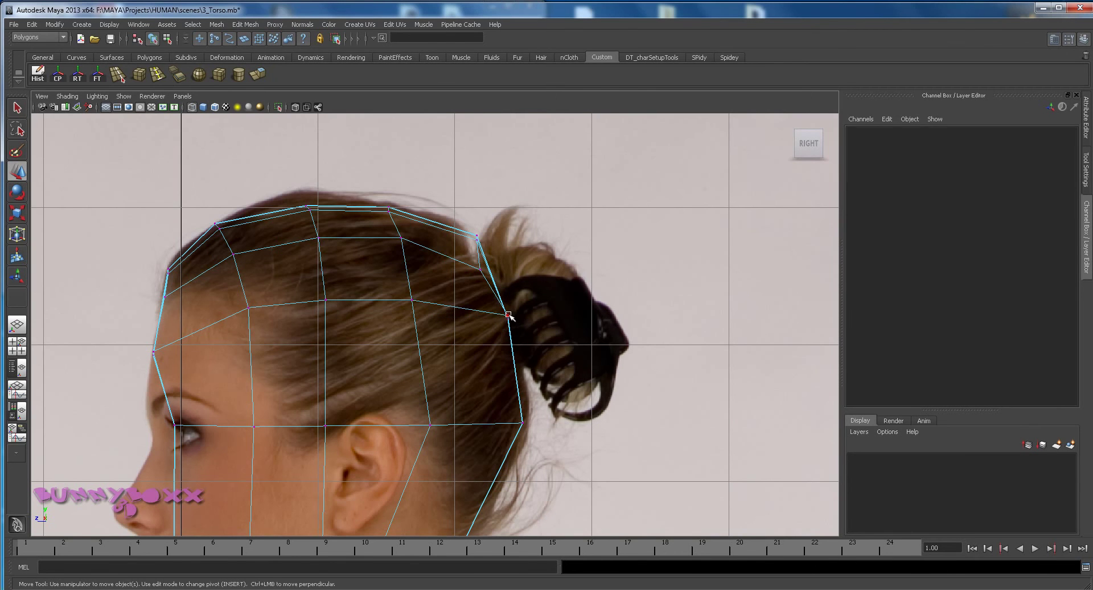
Try moving the outer rear vertex at forehead level forward along Z in the perspective view.
{"action": "left_click", "coordinate": [508, 314]}
{"action": "key", "text": "space"}
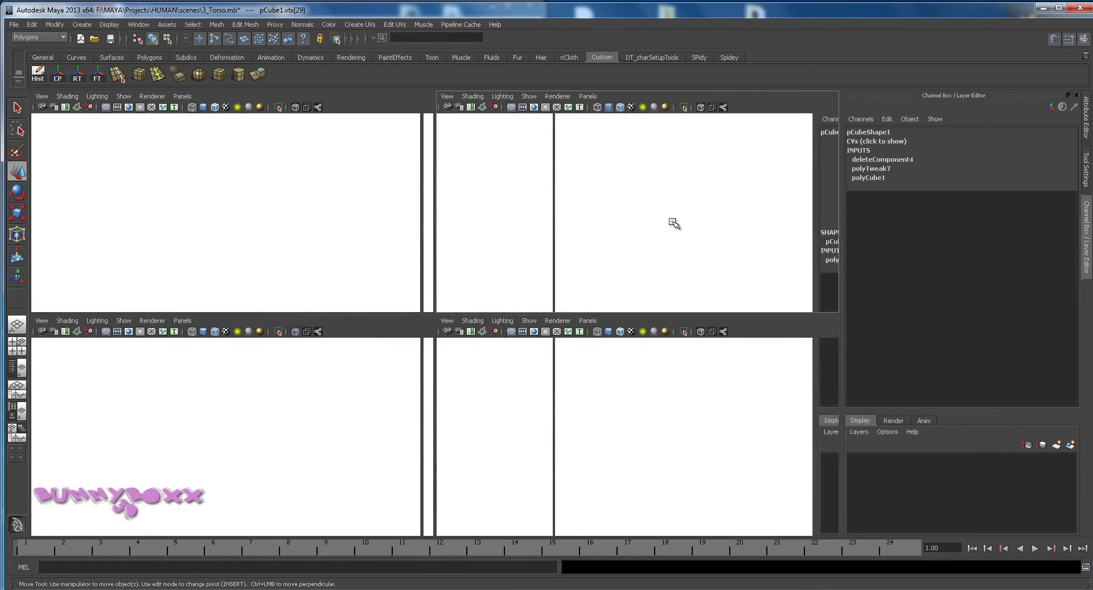
{"action": "key", "text": "space"}
{"action": "left_click_drag", "start_coordinate": [668, 281], "coordinate": [619, 296], "text": "alt"}
{"action": "scroll", "coordinate": [619, 295], "scroll_direction": "down", "scroll_amount": 3}
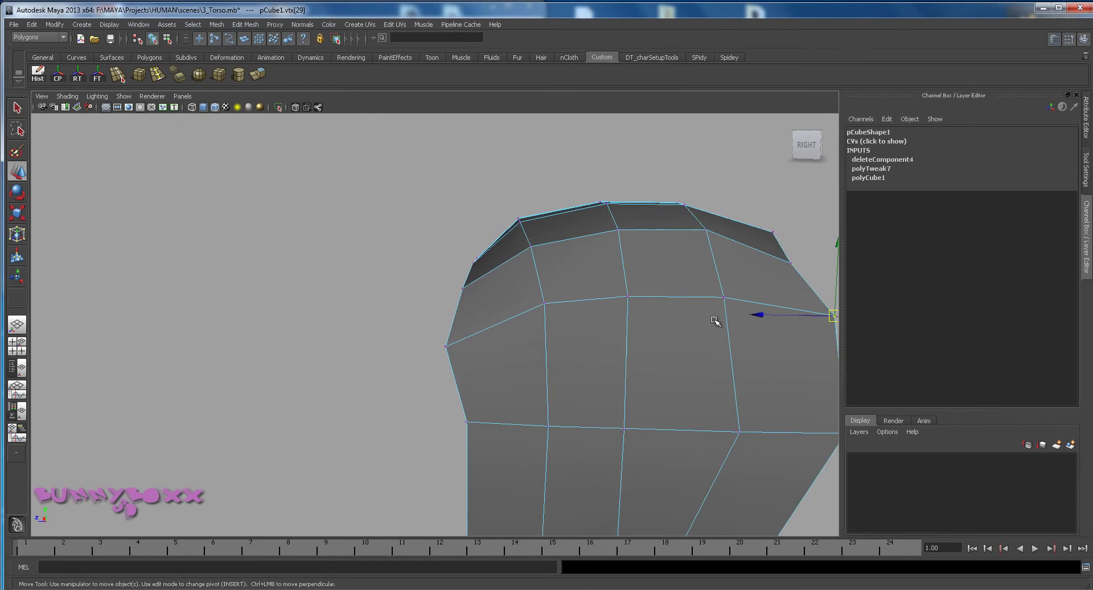
{"action": "middle_click_drag", "start_coordinate": [715, 321], "coordinate": [478, 309], "text": "alt"}
{"action": "scroll", "coordinate": [511, 313], "scroll_direction": "up", "scroll_amount": 4}
{"action": "mouse_move", "coordinate": [512, 313]}
{"action": "left_mouse_down", "text": "alt"}
{"action": "mouse_move", "coordinate": [473, 307]}
{"action": "mouse_move", "coordinate": [535, 305]}
{"action": "mouse_move", "coordinate": [515, 306]}
{"action": "left_mouse_up", "text": "alt"}
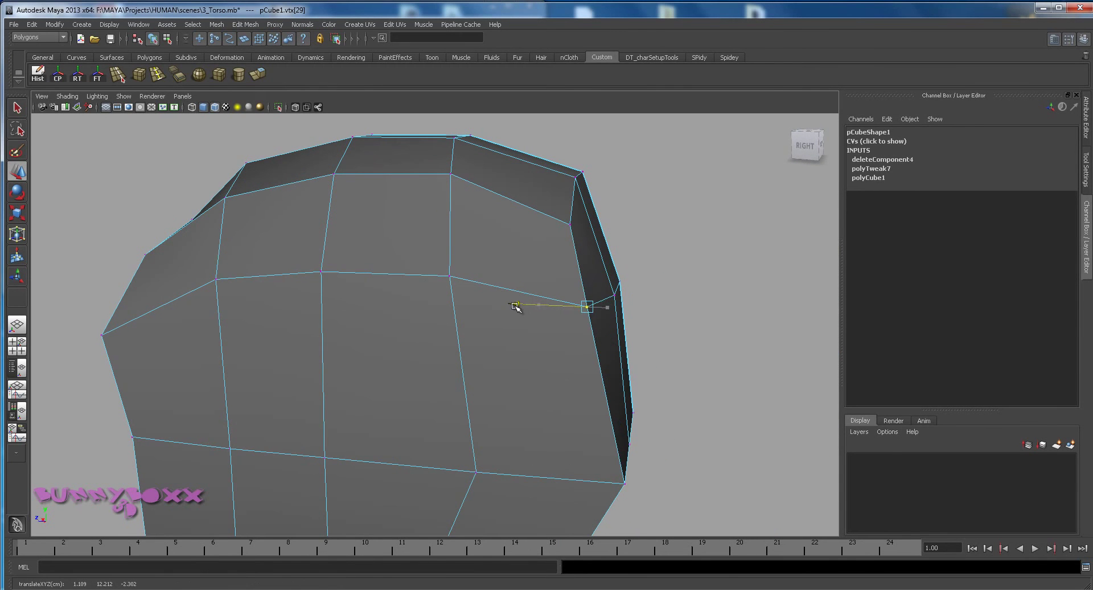
{"action": "mouse_move", "coordinate": [562, 358]}
{"action": "left_mouse_down", "text": "alt"}
{"action": "mouse_move", "coordinate": [578, 348]}
{"action": "mouse_move", "coordinate": [551, 355]}
{"action": "left_mouse_up", "text": "alt"}
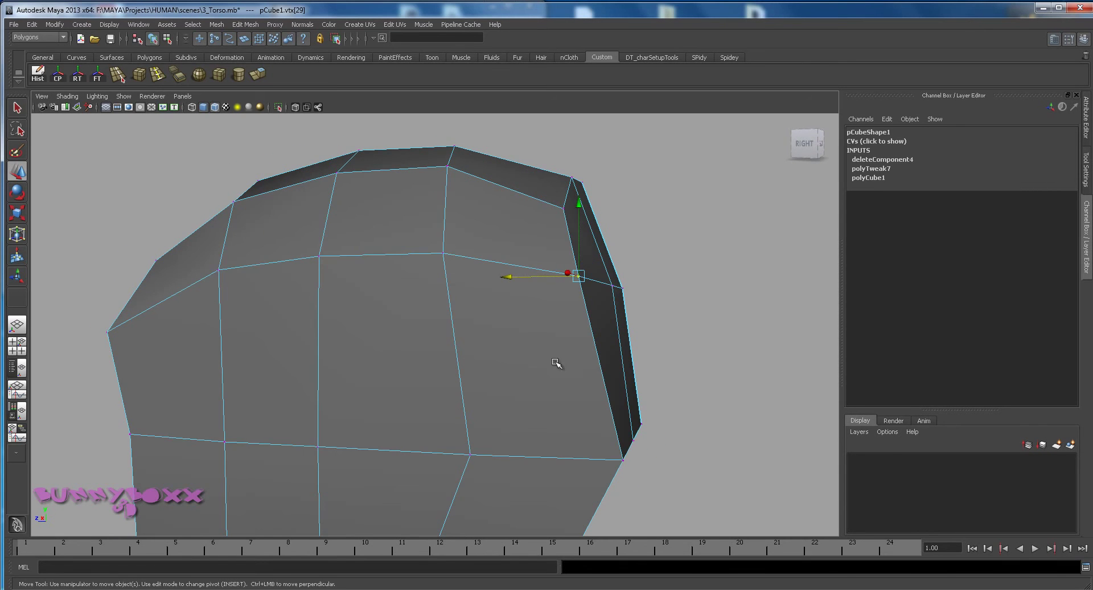
{"action": "key", "text": "ctrl+z"}
{"action": "key", "text": "ctrl+z"}
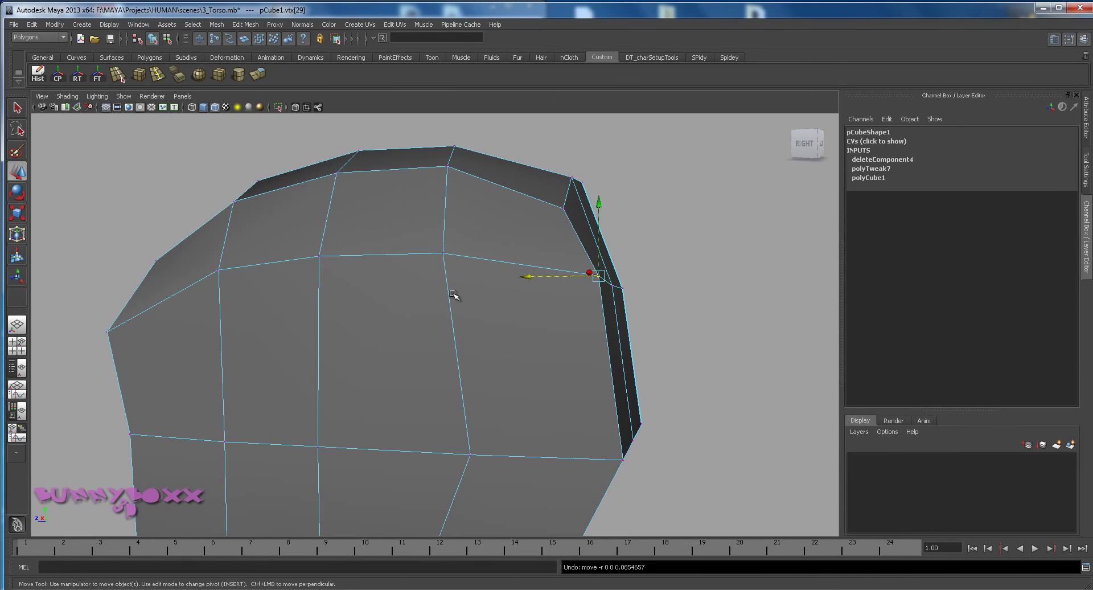
Nudge the outer rear crown vertex slightly forward along Z in the perspective view to round the back of the head.
{"action": "key", "text": "f"}
{"action": "left_click_drag", "start_coordinate": [630, 190], "coordinate": [668, 215], "text": "alt"}
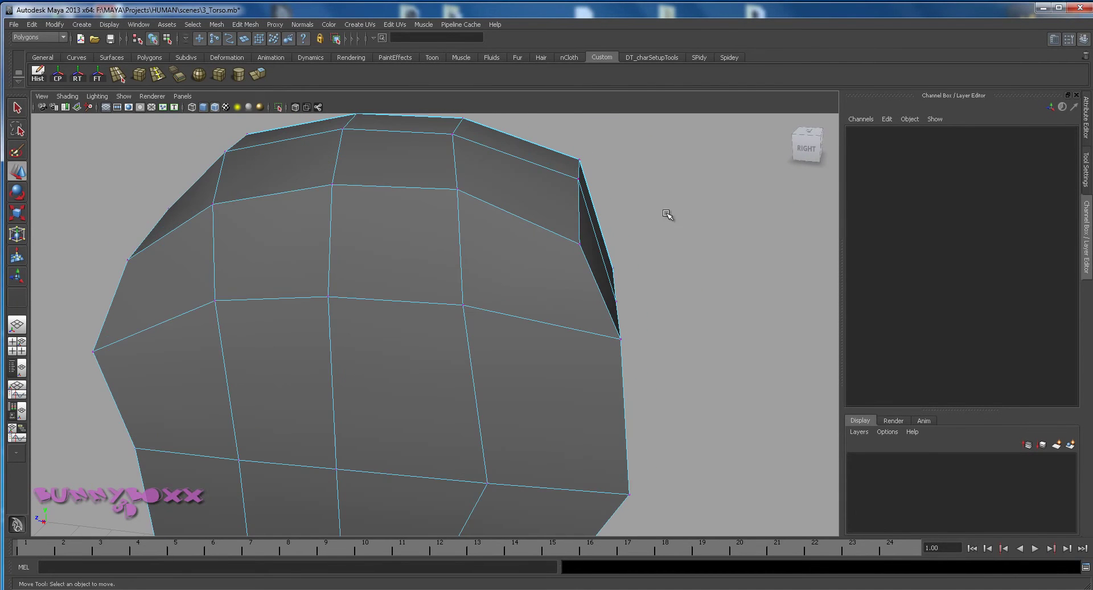
{"action": "left_click", "coordinate": [579, 244]}
{"action": "left_click_drag", "start_coordinate": [542, 241], "coordinate": [510, 238]}
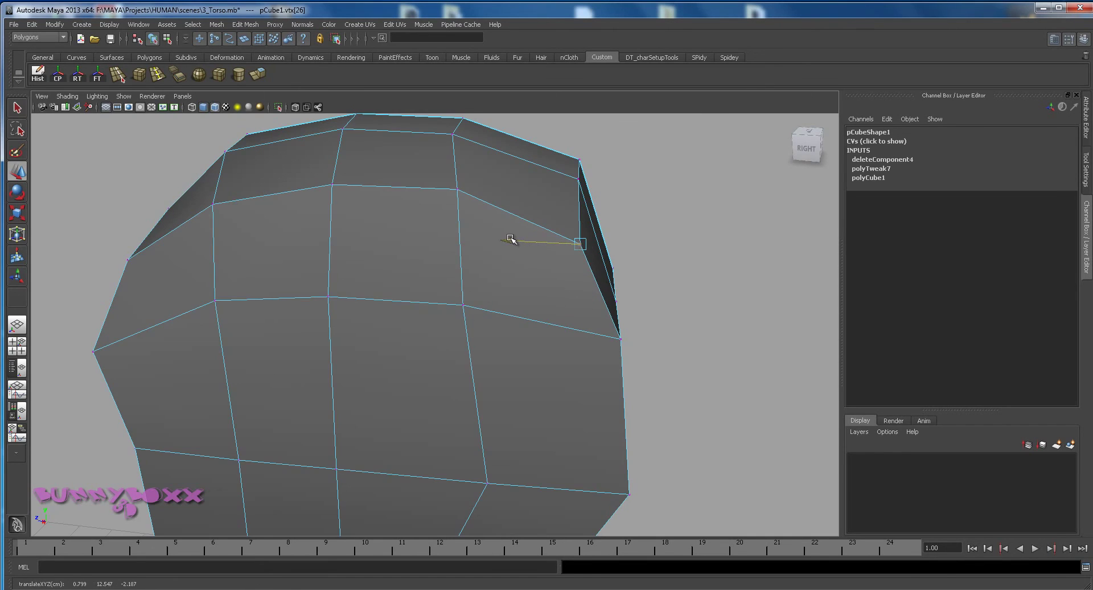
{"action": "scroll", "coordinate": [439, 288], "scroll_direction": "down", "scroll_amount": 5}
{"action": "key", "text": "space"}
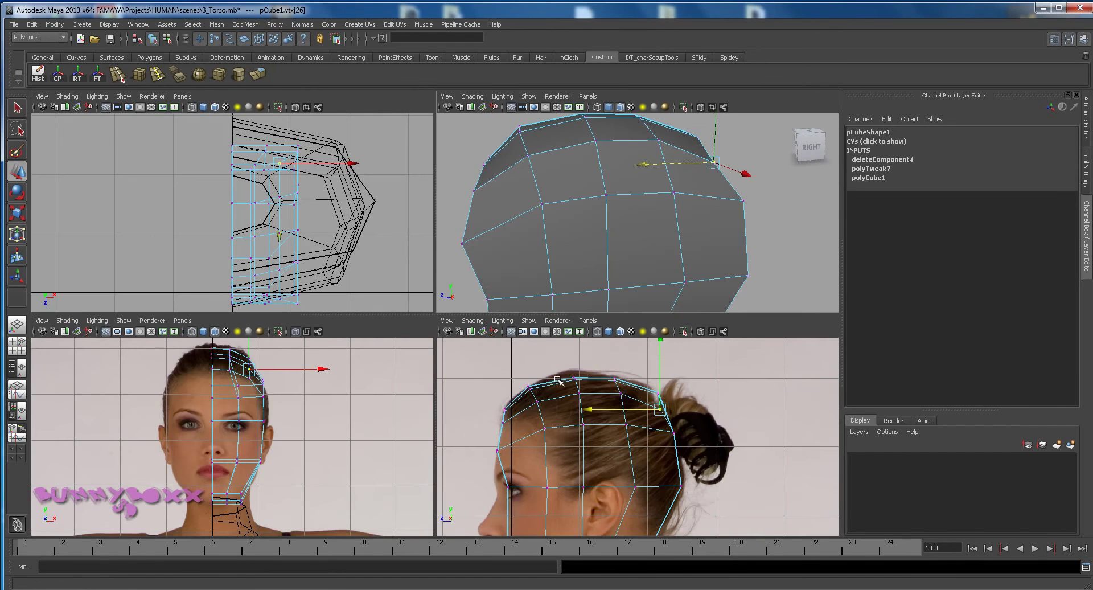
Move the back column's crown vertices forward and slightly up in the side view, and nudge the rear forehead-level vertices forward and down.
{"action": "key", "text": "space"}
{"action": "scroll", "coordinate": [518, 254], "scroll_direction": "down", "scroll_amount": 3}
{"action": "left_click_drag", "start_coordinate": [377, 248], "coordinate": [414, 249], "text": "alt"}
{"action": "middle_click_drag", "start_coordinate": [385, 264], "coordinate": [438, 212], "text": "alt"}
{"action": "key", "text": "space"}
{"action": "key", "text": "space"}
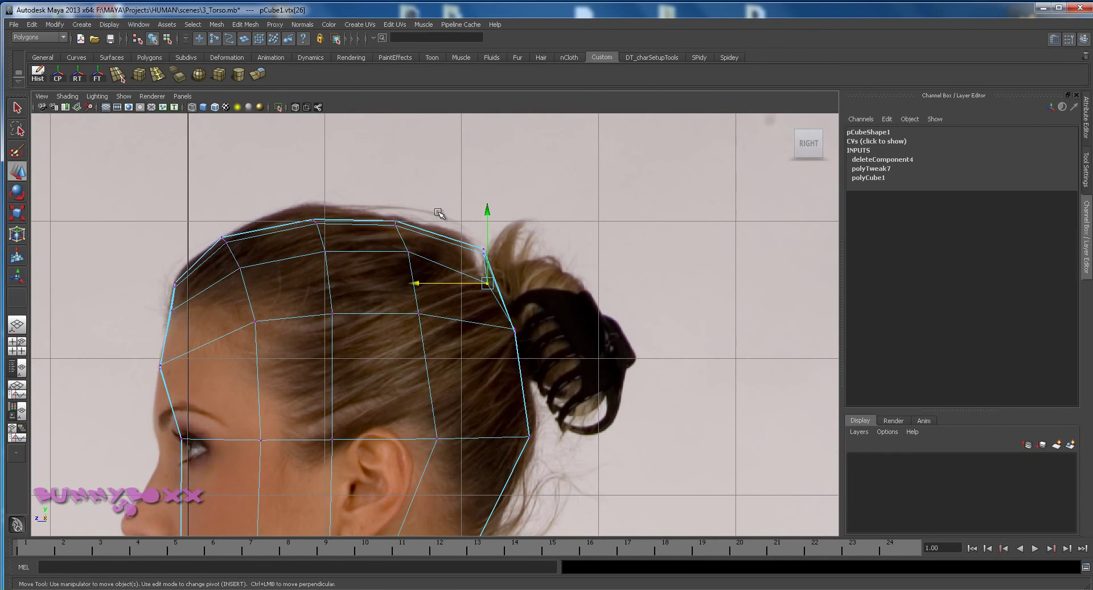
{"action": "scroll", "coordinate": [437, 216], "scroll_direction": "up", "scroll_amount": 1}
{"action": "left_click_drag", "start_coordinate": [488, 266], "coordinate": [470, 260], "text": "shift"}
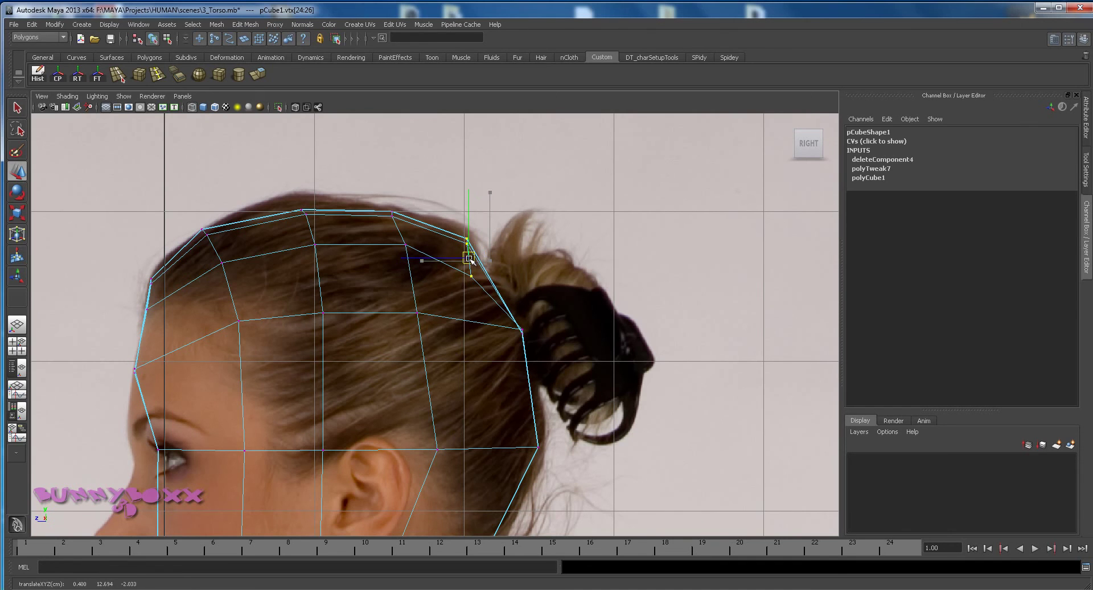
{"action": "middle_click_drag", "start_coordinate": [564, 306], "coordinate": [564, 227], "text": "alt"}
{"action": "mouse_move", "coordinate": [532, 251]}
{"action": "left_mouse_down"}
{"action": "mouse_move", "coordinate": [501, 278]}
{"action": "mouse_move", "coordinate": [520, 256]}
{"action": "left_mouse_up"}
Nudge the crown vertices just ahead of the back edge slightly in the side view to refine the upper hair outline.
{"action": "middle_click_drag", "start_coordinate": [380, 189], "coordinate": [439, 234], "text": "alt"}
{"action": "left_click_drag", "start_coordinate": [412, 158], "coordinate": [466, 192]}
{"action": "mouse_move", "coordinate": [449, 180]}
{"action": "left_mouse_down"}
{"action": "mouse_move", "coordinate": [434, 174]}
{"action": "mouse_move", "coordinate": [451, 172]}
{"action": "left_mouse_up"}
{"action": "left_click", "coordinate": [464, 169]}
{"action": "left_click", "coordinate": [453, 177]}
{"action": "left_click_drag", "start_coordinate": [457, 180], "coordinate": [454, 178]}
{"action": "left_click", "coordinate": [463, 211]}
Move the eye-level vertex behind the ear and the lower neck vertices beneath that column slightly forward in the side view.
{"action": "left_click", "coordinate": [475, 279]}
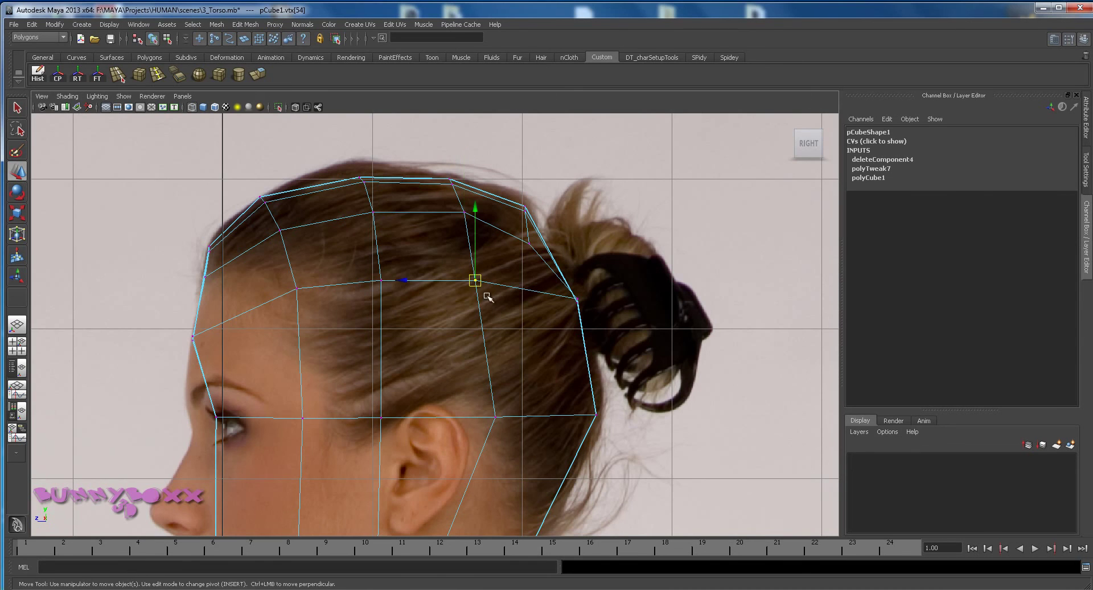
{"action": "middle_click_drag", "start_coordinate": [543, 355], "coordinate": [519, 236], "text": "alt"}
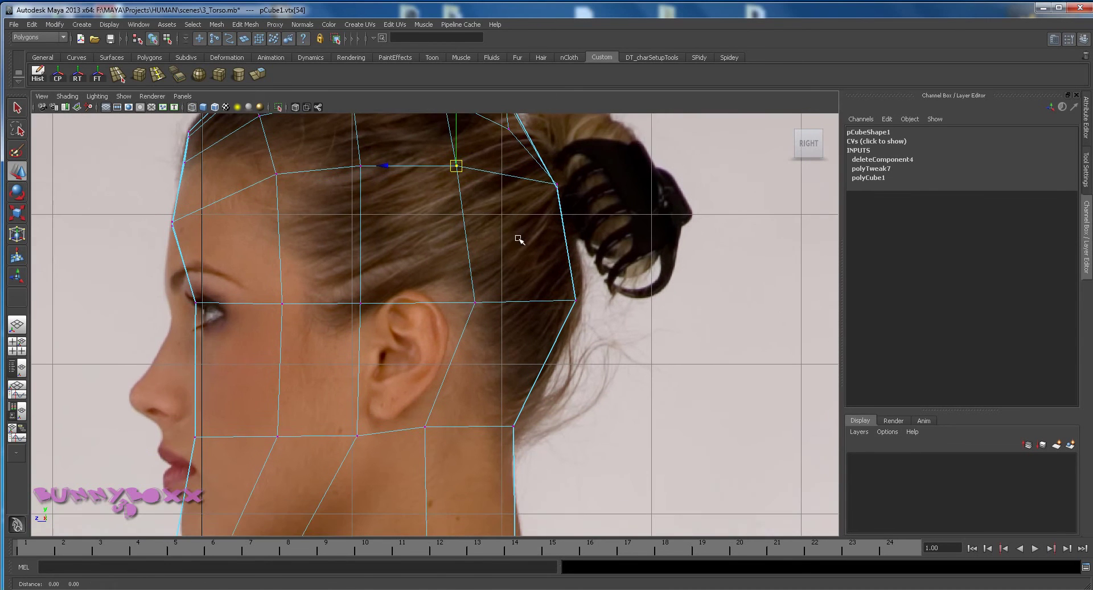
{"action": "left_click", "coordinate": [471, 300]}
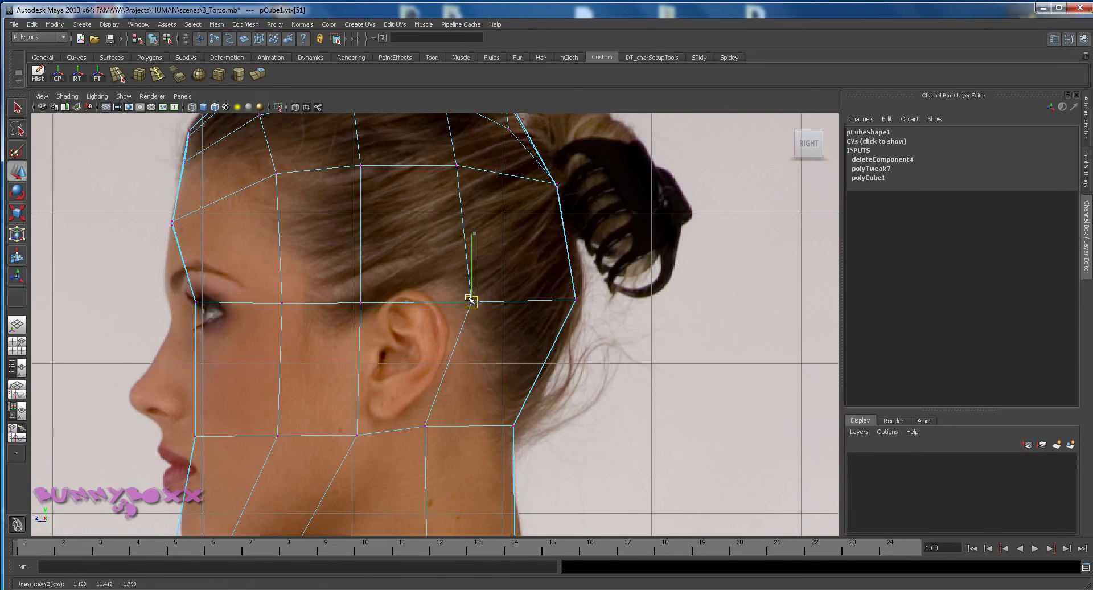
{"action": "middle_click_drag", "start_coordinate": [496, 359], "coordinate": [501, 238], "text": "alt"}
{"action": "left_click_drag", "start_coordinate": [417, 451], "coordinate": [457, 427]}
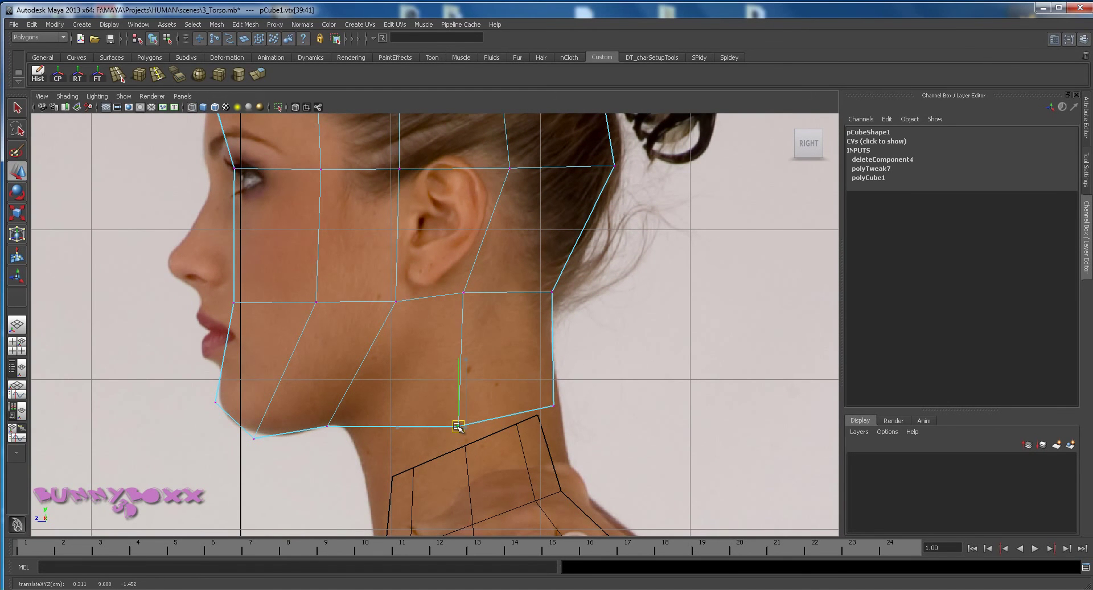
{"action": "middle_click_drag", "start_coordinate": [587, 352], "coordinate": [583, 471], "text": "alt"}
{"action": "middle_click_drag", "start_coordinate": [469, 260], "coordinate": [504, 317], "text": "alt"}
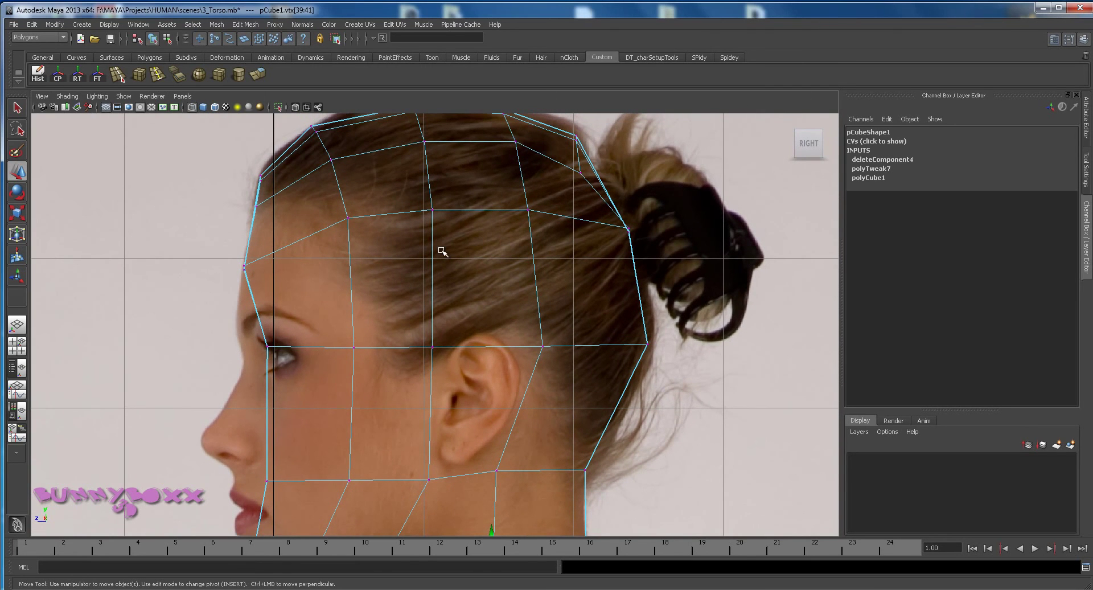
Move the outer front column's five vertices, from hairline to jaw, slightly back along Z to round the face.
{"action": "key", "text": "space"}
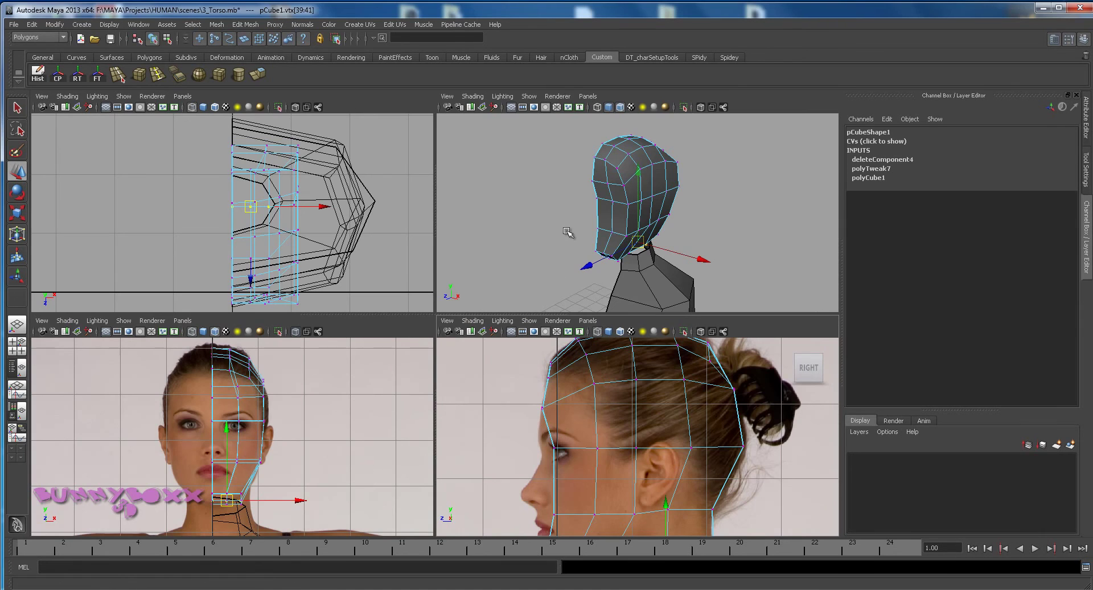
{"action": "key", "text": "space"}
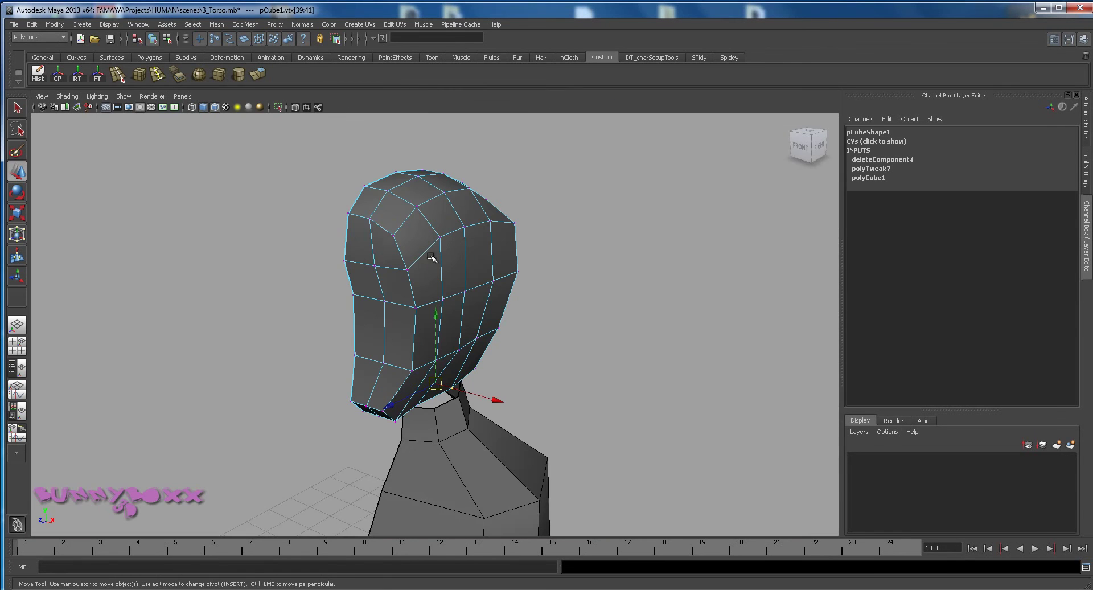
{"action": "left_click", "coordinate": [380, 240]}
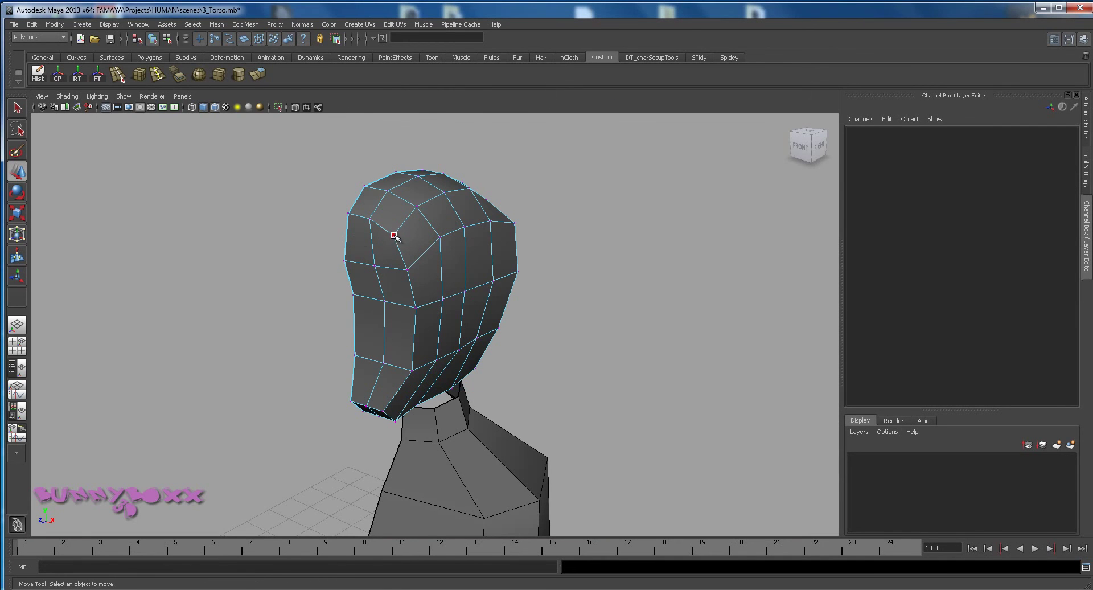
{"action": "left_click", "coordinate": [394, 235]}
{"action": "left_click", "coordinate": [409, 270], "text": "shift"}
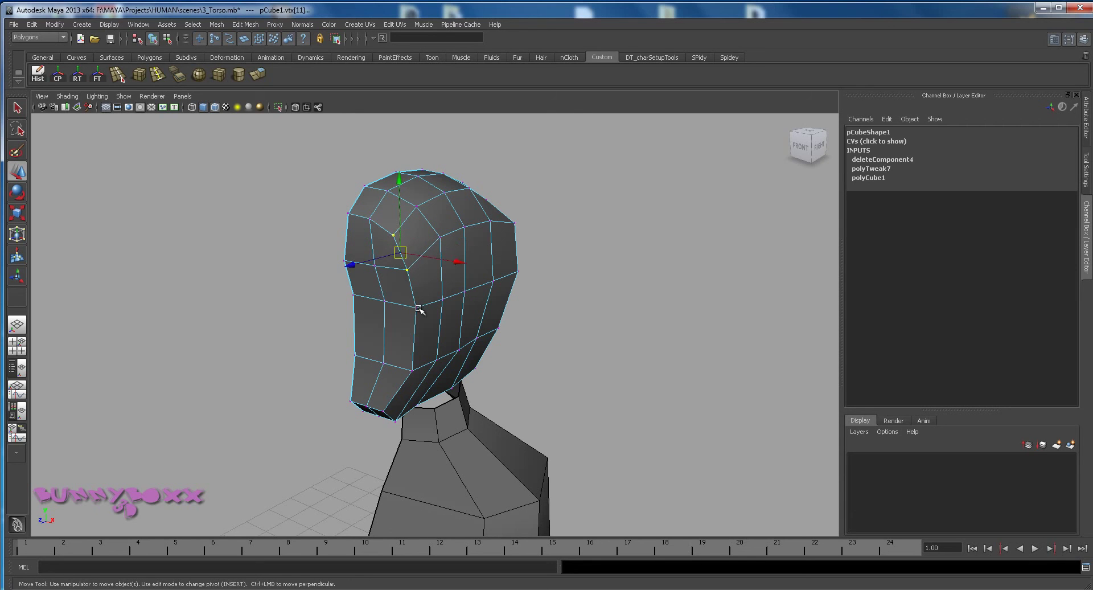
{"action": "left_click", "coordinate": [415, 308], "text": "shift"}
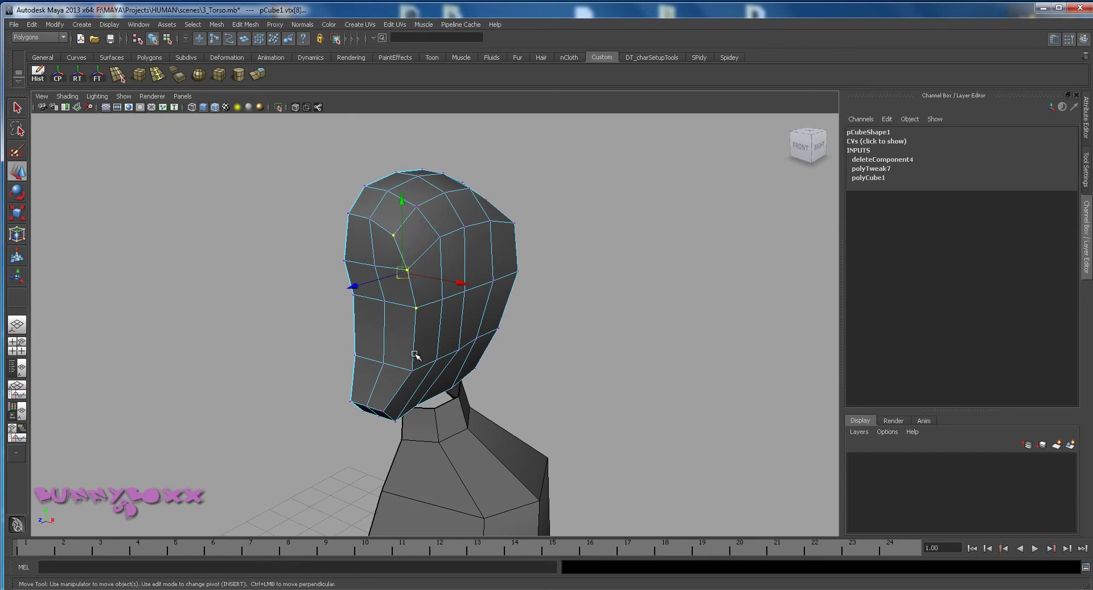
{"action": "left_click", "coordinate": [414, 370], "text": "shift"}
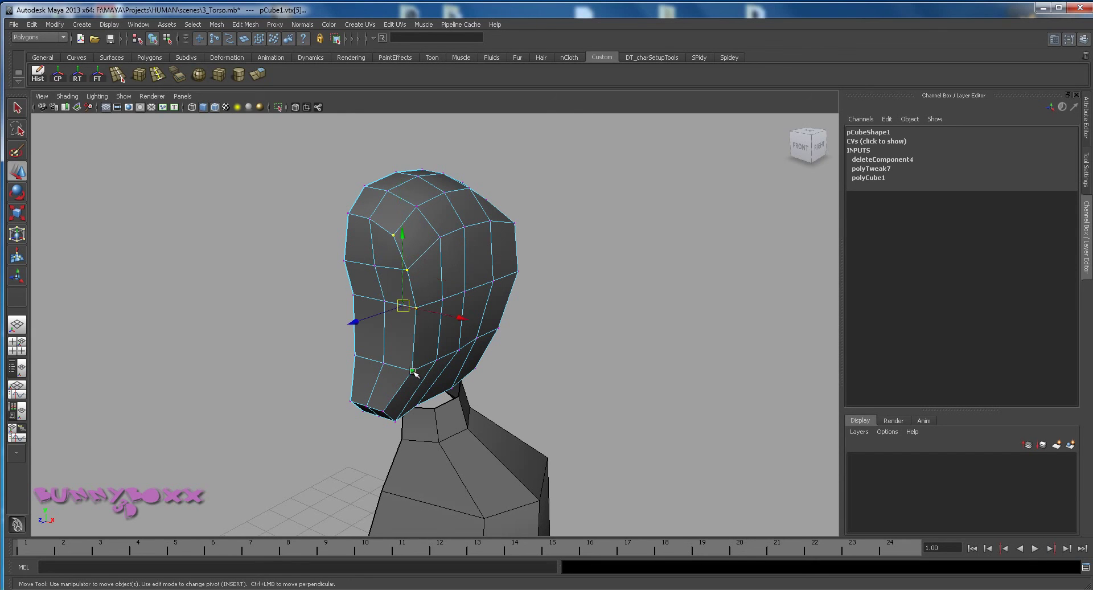
{"action": "left_click", "coordinate": [383, 411], "text": "shift"}
{"action": "key", "text": "space"}
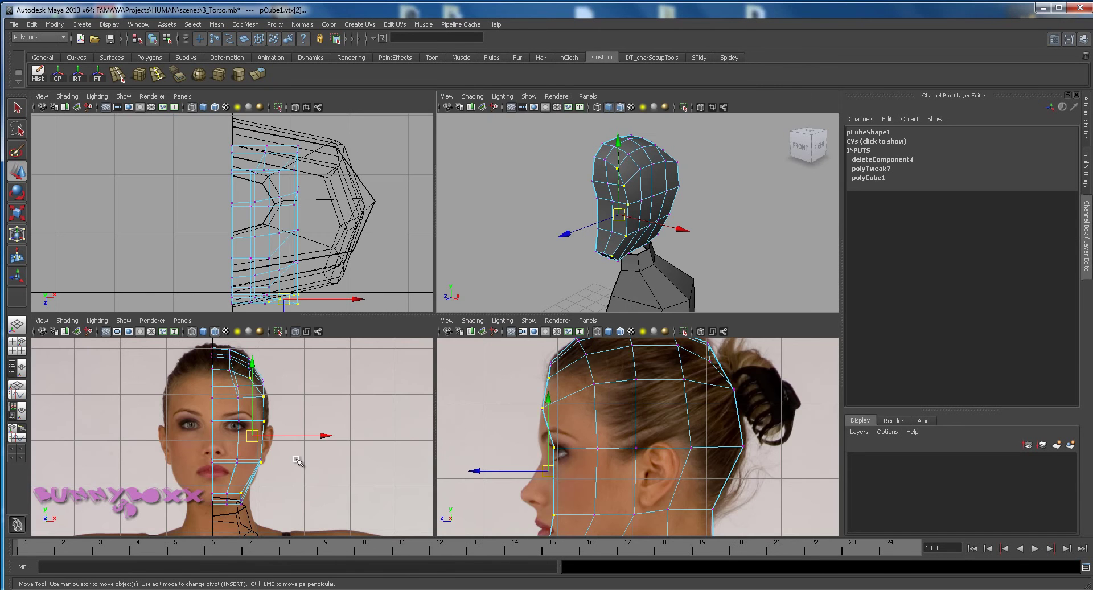
{"action": "middle_click_drag", "start_coordinate": [503, 437], "coordinate": [570, 424], "text": "alt"}
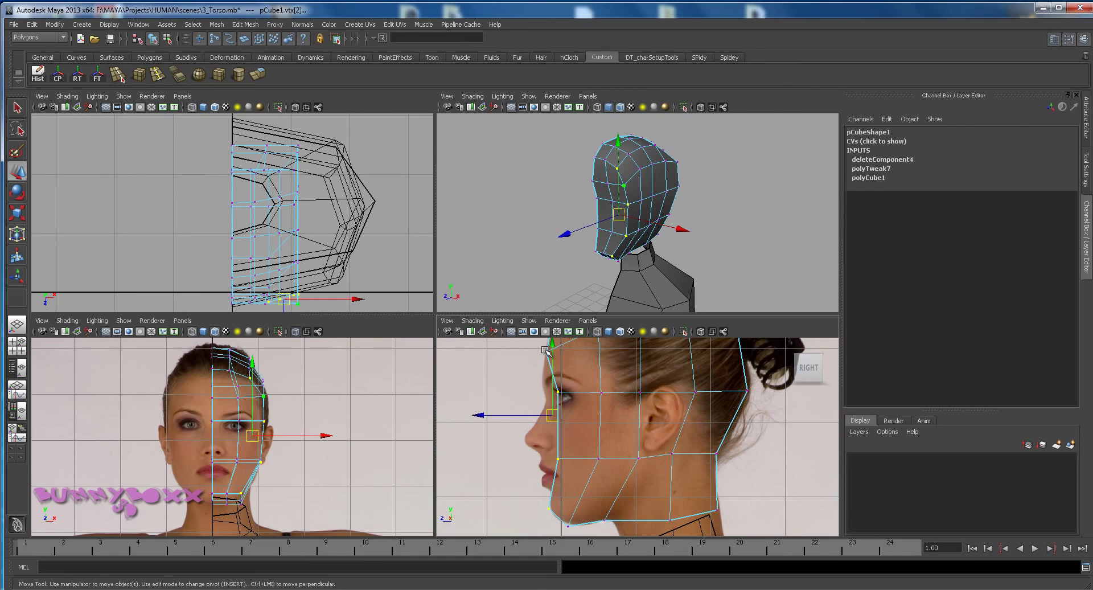
{"action": "left_click_drag", "start_coordinate": [595, 162], "coordinate": [622, 164], "text": "alt"}
{"action": "left_click_drag", "start_coordinate": [571, 200], "coordinate": [700, 190], "text": "alt"}
{"action": "middle_click_drag", "start_coordinate": [352, 393], "coordinate": [347, 401], "text": "alt"}
{"action": "middle_click_drag", "start_coordinate": [565, 379], "coordinate": [569, 399], "text": "alt"}
{"action": "right_click_drag", "start_coordinate": [569, 399], "coordinate": [576, 391], "text": "alt"}
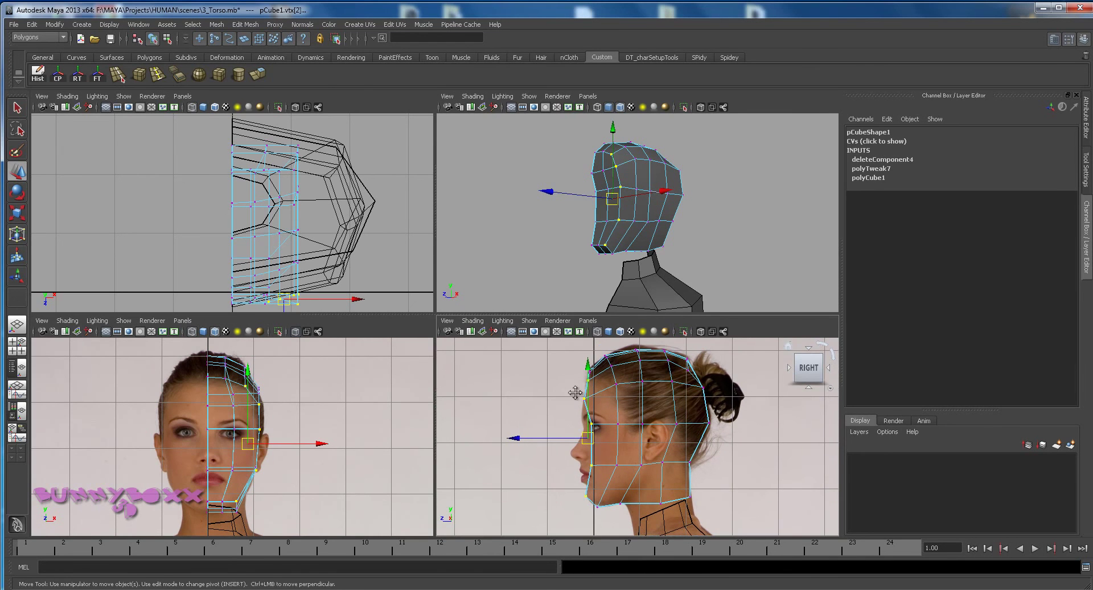
{"action": "middle_click_drag", "start_coordinate": [693, 197], "coordinate": [678, 211], "text": "alt"}
{"action": "left_click_drag", "start_coordinate": [558, 168], "coordinate": [542, 185], "text": "alt"}
{"action": "left_click_drag", "start_coordinate": [527, 238], "coordinate": [530, 238]}
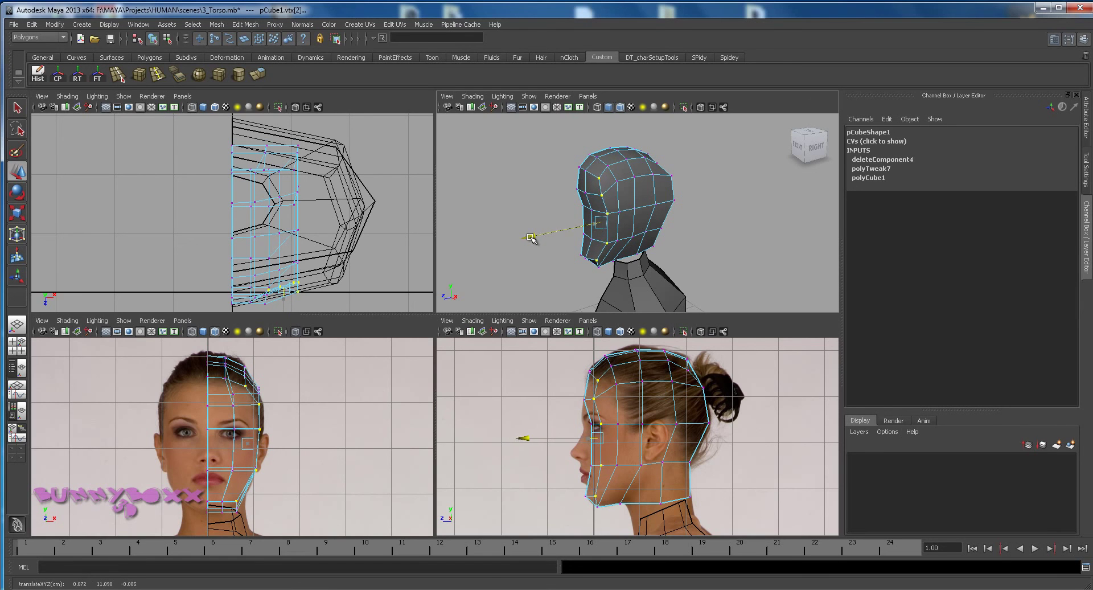
{"action": "left_click_drag", "start_coordinate": [530, 238], "coordinate": [530, 238]}
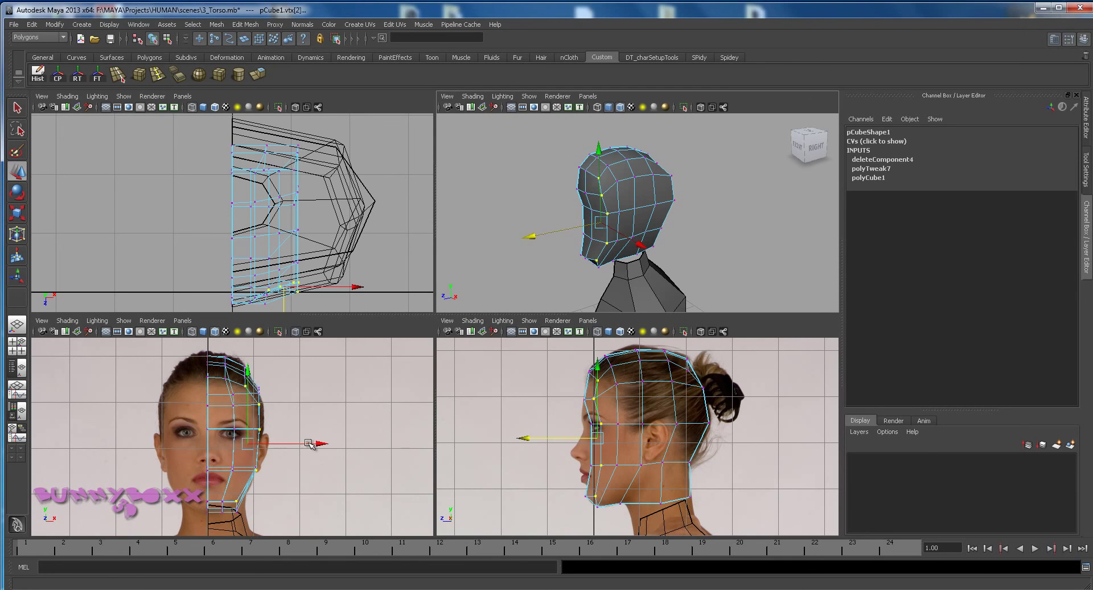
Move the same five outer face vertices slightly inward along X in the front view.
{"action": "left_click_drag", "start_coordinate": [322, 445], "coordinate": [314, 445]}
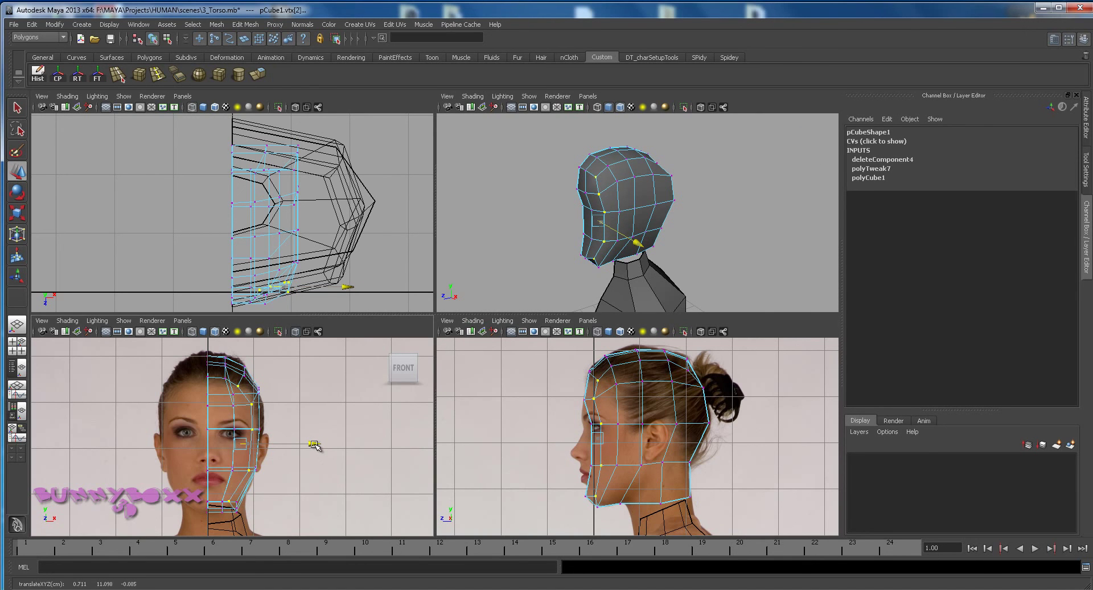
{"action": "left_click_drag", "start_coordinate": [313, 444], "coordinate": [314, 445]}
{"action": "left_click", "coordinate": [292, 395]}
Nudge the face column's hairline vertex and its jaw vertex slightly outward along X in the front view.
{"action": "key", "text": "space"}
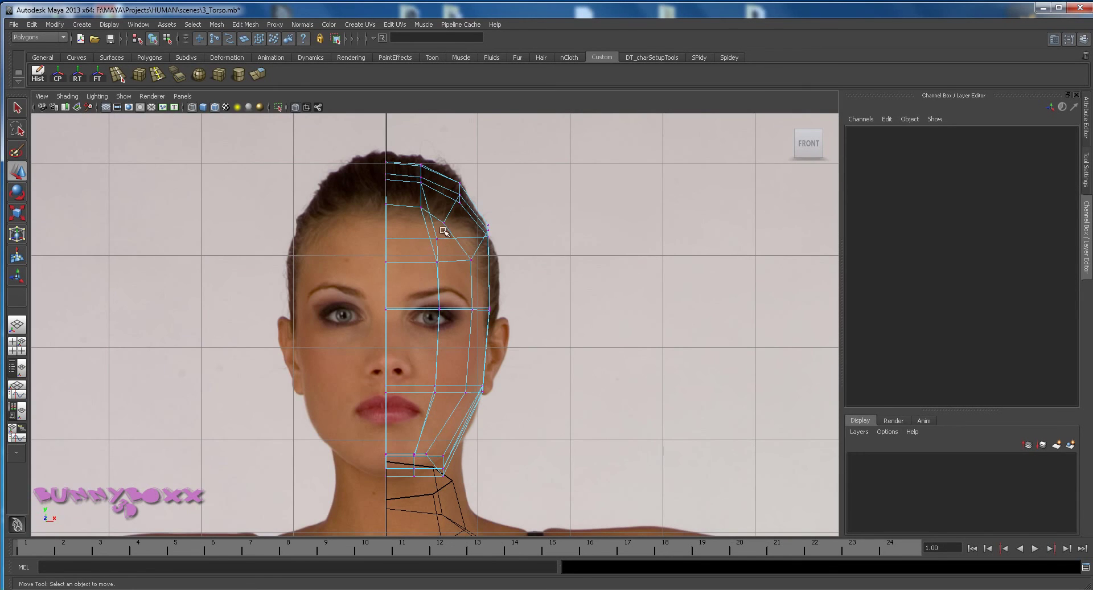
{"action": "left_click", "coordinate": [443, 222]}
{"action": "left_click_drag", "start_coordinate": [448, 220], "coordinate": [450, 221]}
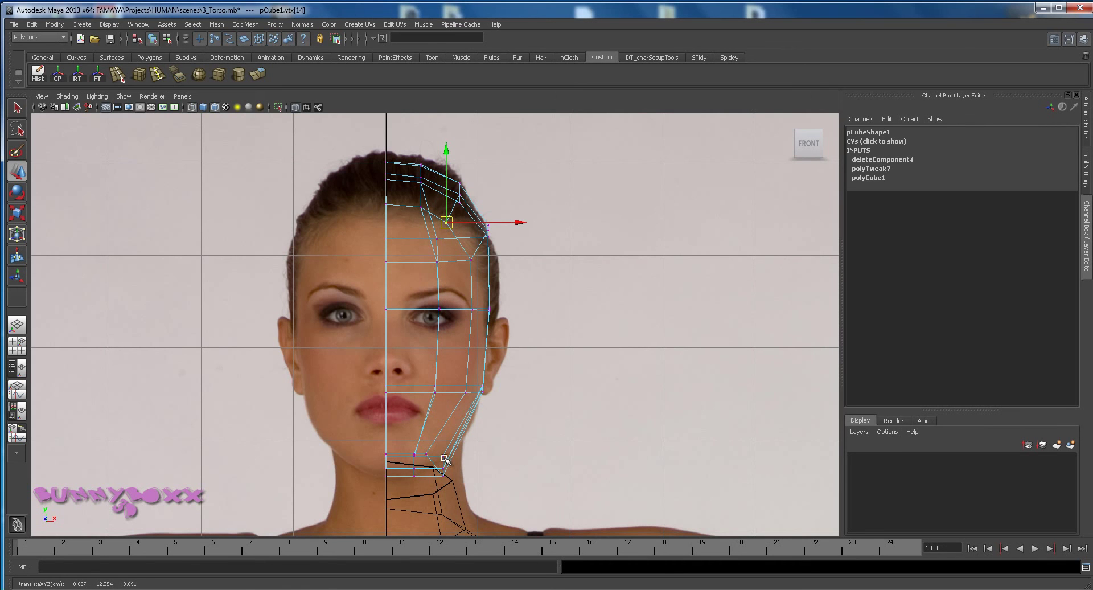
{"action": "left_click", "coordinate": [425, 455]}
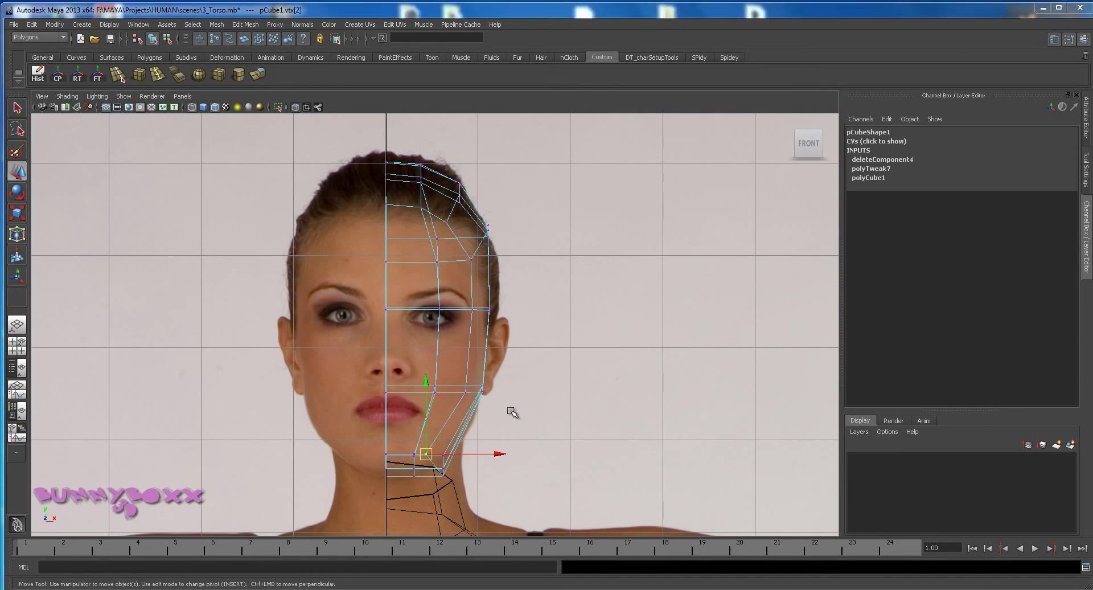
{"action": "key", "text": "space"}
{"action": "left_click_drag", "start_coordinate": [571, 284], "coordinate": [614, 266], "text": "alt"}
{"action": "left_click_drag", "start_coordinate": [302, 502], "coordinate": [303, 502]}
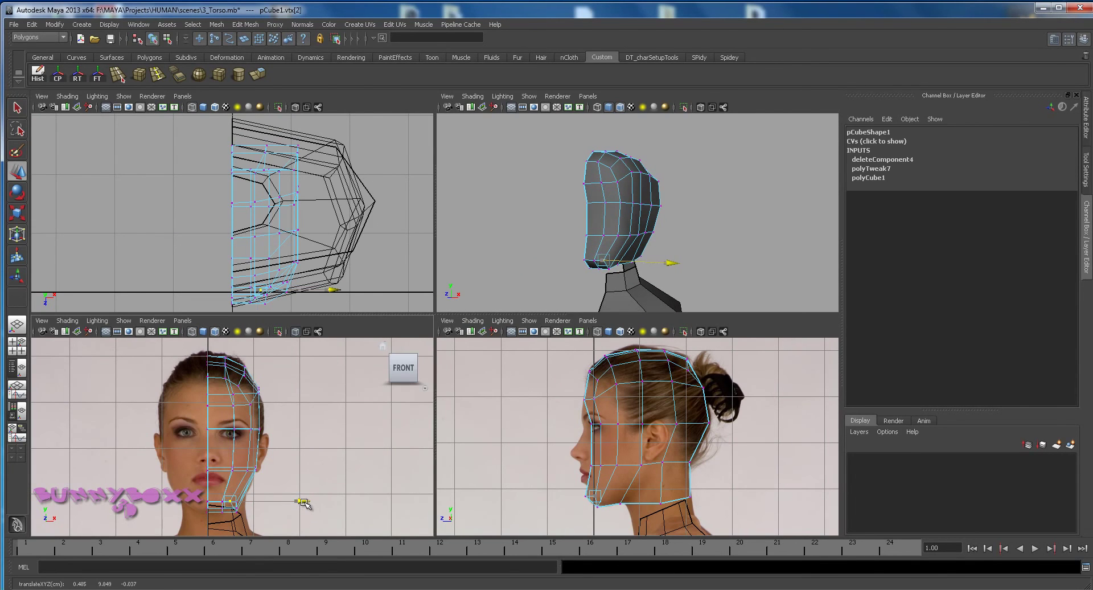
Select the face column's hairline vertex, set the Move tool's axis to Normal, and inspect its manipulator from the side and back.
{"action": "key", "text": "space"}
{"action": "left_click_drag", "start_coordinate": [551, 196], "coordinate": [535, 222], "text": "alt"}
{"action": "left_click", "coordinate": [367, 235]}
{"action": "scroll", "coordinate": [523, 239], "scroll_direction": "up", "scroll_amount": 3}
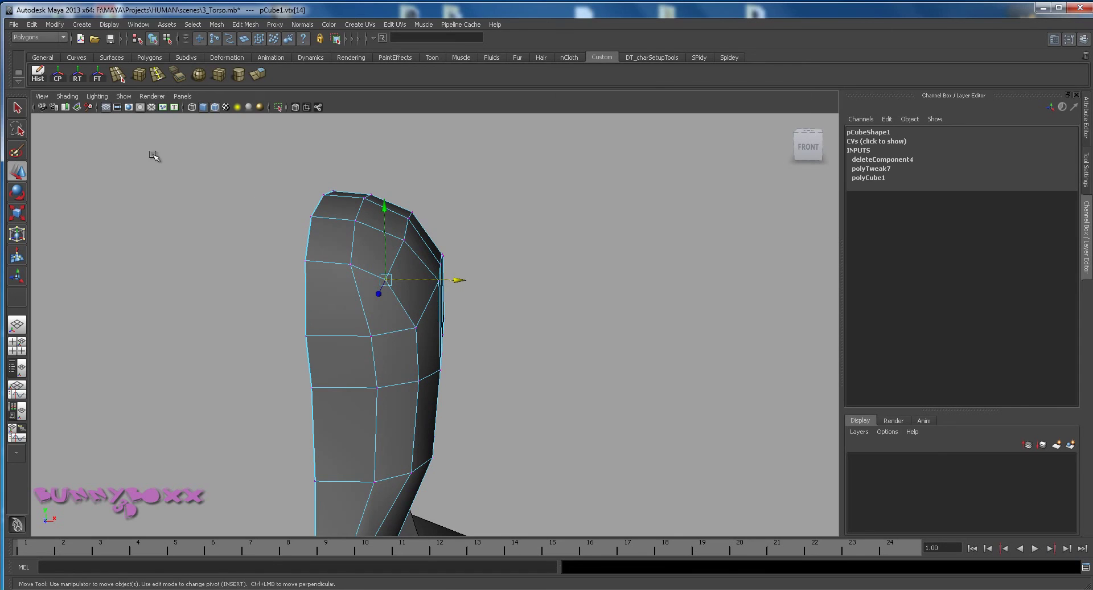
{"action": "double_click", "coordinate": [17, 171]}
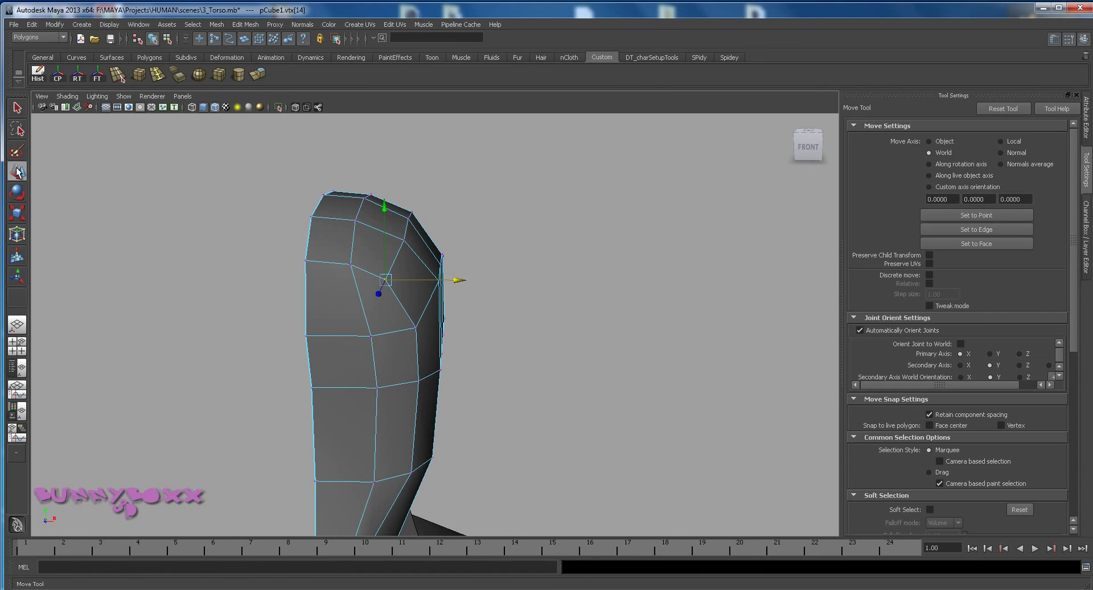
{"action": "left_click", "coordinate": [1002, 152]}
{"action": "left_click_drag", "start_coordinate": [559, 254], "coordinate": [529, 265], "text": "alt"}
{"action": "left_click_drag", "start_coordinate": [493, 338], "coordinate": [329, 273]}
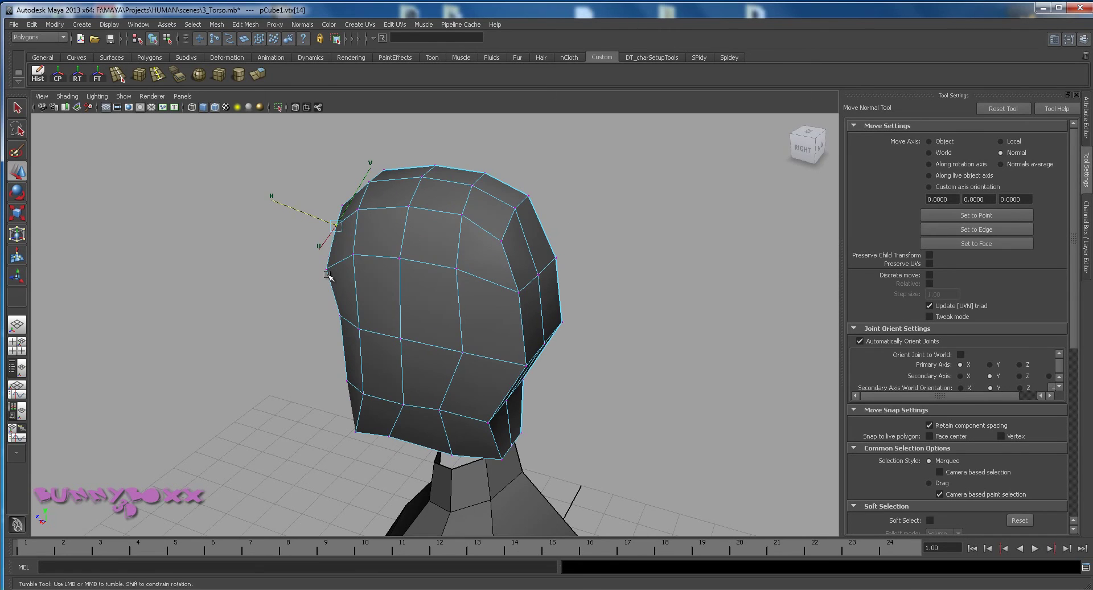
{"action": "key", "text": "f"}
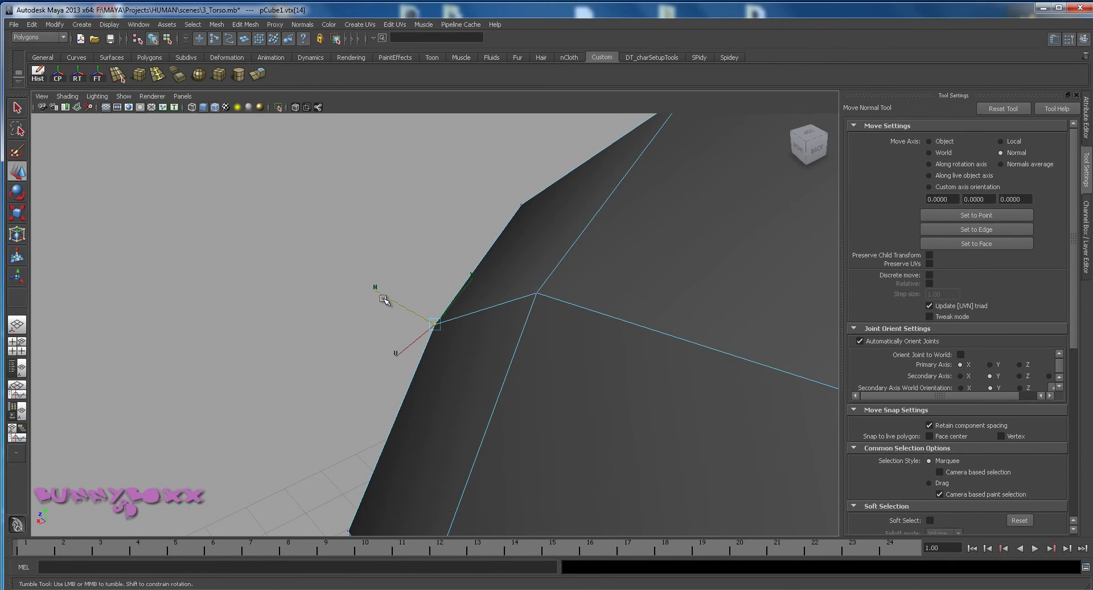
{"action": "left_click_drag", "start_coordinate": [379, 293], "coordinate": [482, 326], "text": "alt"}
{"action": "scroll", "coordinate": [575, 327], "scroll_direction": "down", "scroll_amount": 8}
{"action": "left_click_drag", "start_coordinate": [654, 324], "coordinate": [442, 283], "text": "alt"}
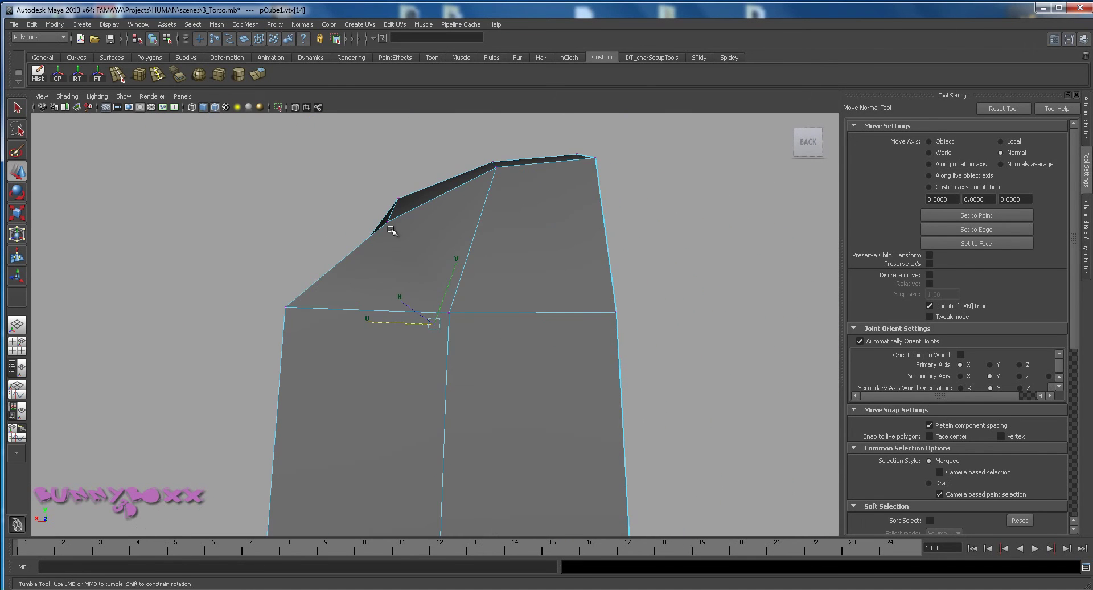
Move the face column's jaw vertex outward along its normal in the perspective view to round the jaw.
{"action": "left_click_drag", "start_coordinate": [365, 175], "coordinate": [558, 256]}
{"action": "right_click_drag", "start_coordinate": [558, 256], "coordinate": [545, 288], "text": "alt"}
{"action": "left_click_drag", "start_coordinate": [545, 288], "coordinate": [398, 374], "text": "alt"}
{"action": "right_click_drag", "start_coordinate": [398, 374], "coordinate": [389, 283], "text": "alt"}
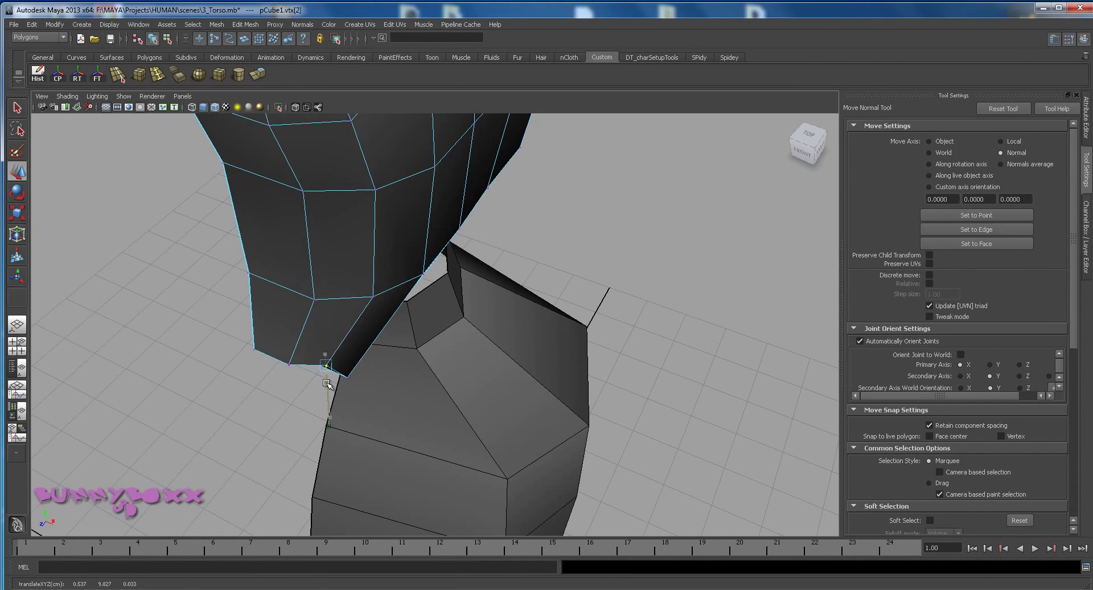
{"action": "left_click_drag", "start_coordinate": [325, 302], "coordinate": [355, 279], "text": "alt"}
{"action": "left_click", "coordinate": [430, 262]}
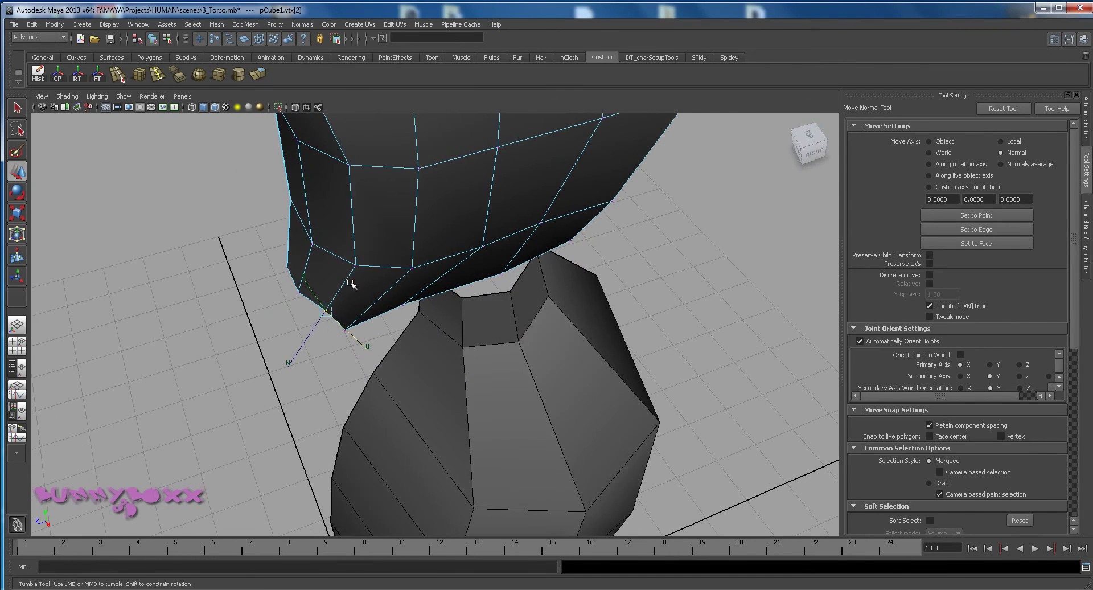
{"action": "left_click_drag", "start_coordinate": [318, 324], "coordinate": [563, 245]}
Push the same jaw vertex further out along its normal in the front view and fine-tune its position in the side view.
{"action": "key", "text": "space"}
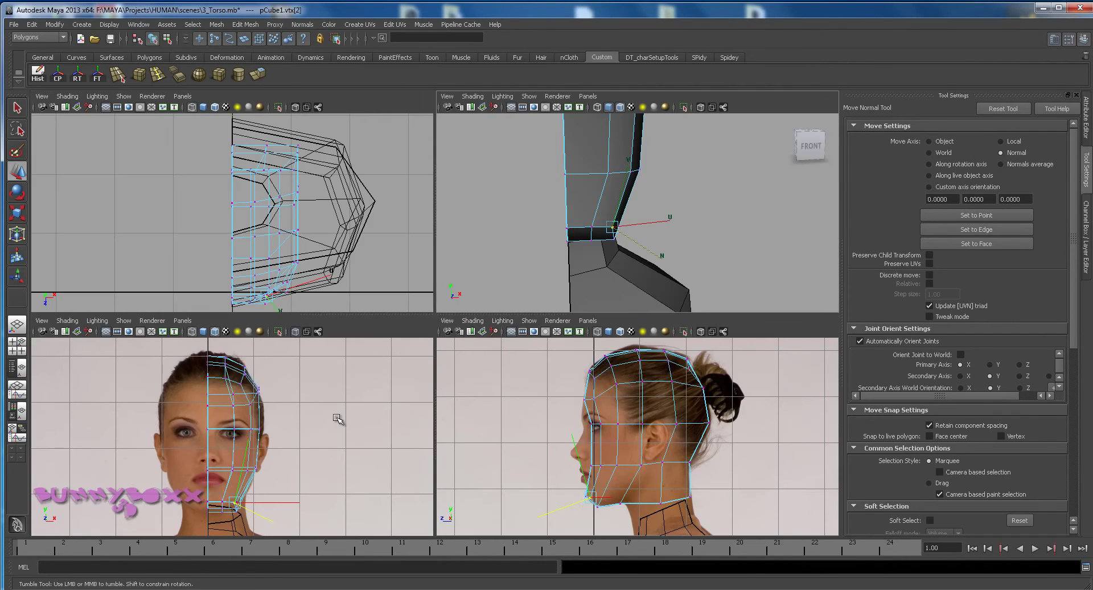
{"action": "left_click_drag", "start_coordinate": [255, 510], "coordinate": [253, 513]}
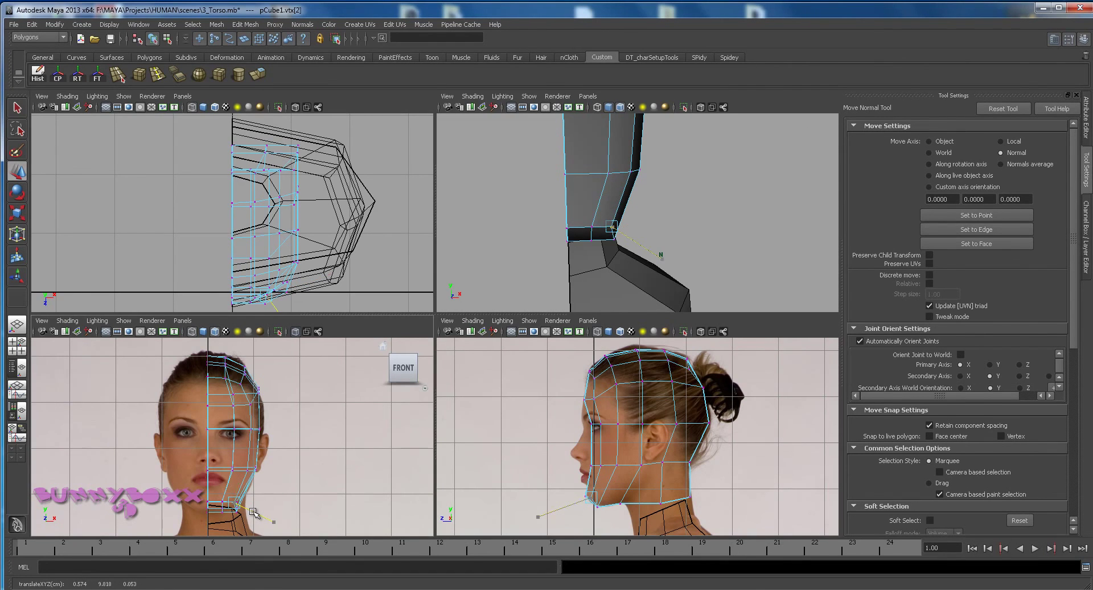
{"action": "key", "text": "space"}
{"action": "right_click_drag", "start_coordinate": [397, 398], "coordinate": [354, 436], "text": "alt"}
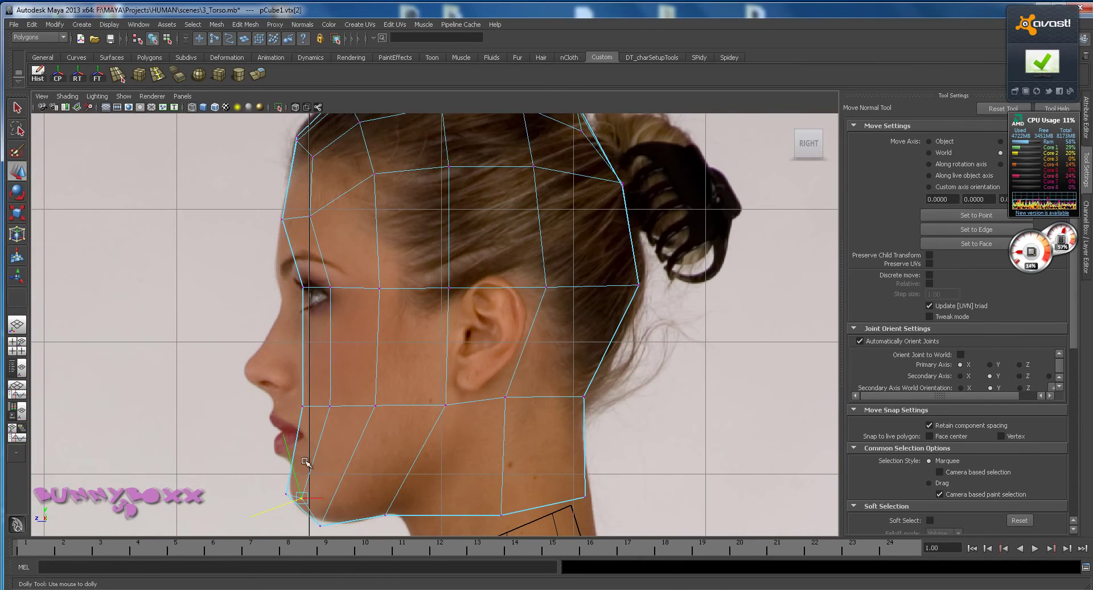
{"action": "left_click_drag", "start_coordinate": [286, 450], "coordinate": [287, 453]}
{"action": "middle_click_drag", "start_coordinate": [422, 271], "coordinate": [429, 329], "text": "alt"}
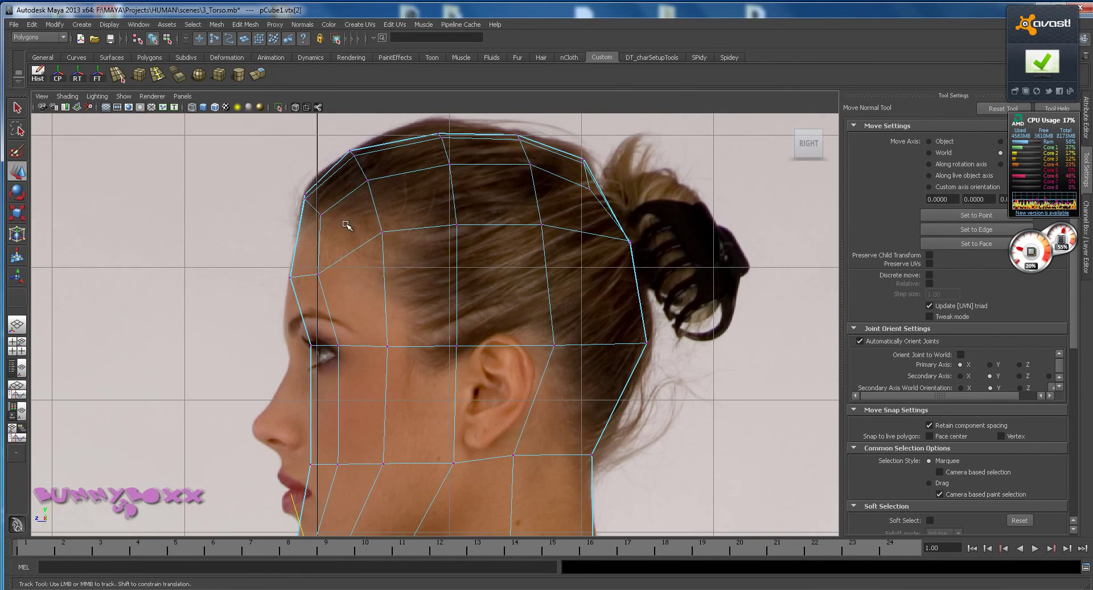
Slide the face column's hairline and mid-forehead vertices slightly along the surface in the side view using the normal-axis handles.
{"action": "left_click", "coordinate": [321, 213]}
{"action": "left_click_drag", "start_coordinate": [339, 176], "coordinate": [340, 173]}
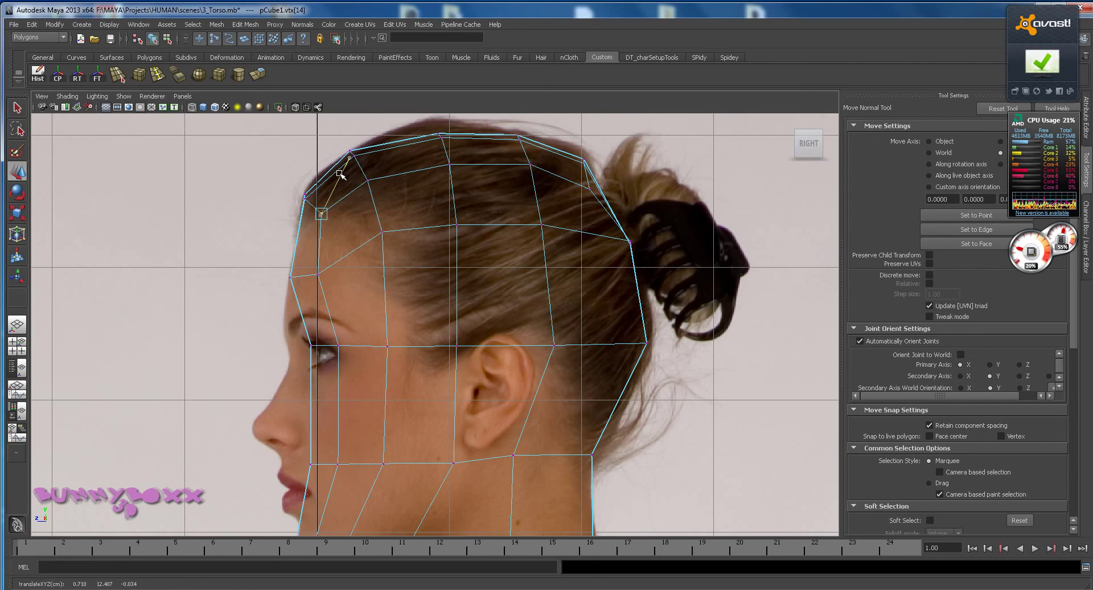
{"action": "left_click", "coordinate": [320, 274]}
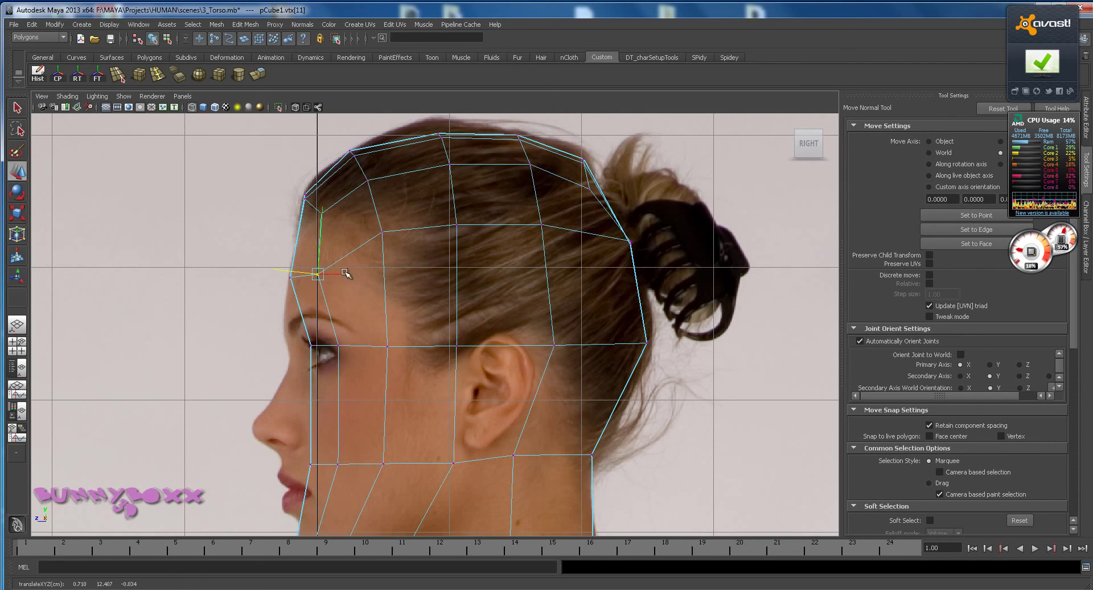
{"action": "left_click_drag", "start_coordinate": [321, 234], "coordinate": [321, 233]}
Select the face column's hairline vertex in the side view and set the Move tool's axis to World.
{"action": "middle_click_drag", "start_coordinate": [513, 215], "coordinate": [367, 247], "text": "alt"}
{"action": "right_click_drag", "start_coordinate": [501, 253], "coordinate": [609, 257], "text": "alt"}
{"action": "middle_click_drag", "start_coordinate": [269, 212], "coordinate": [393, 231], "text": "alt"}
{"action": "left_click", "coordinate": [197, 220]}
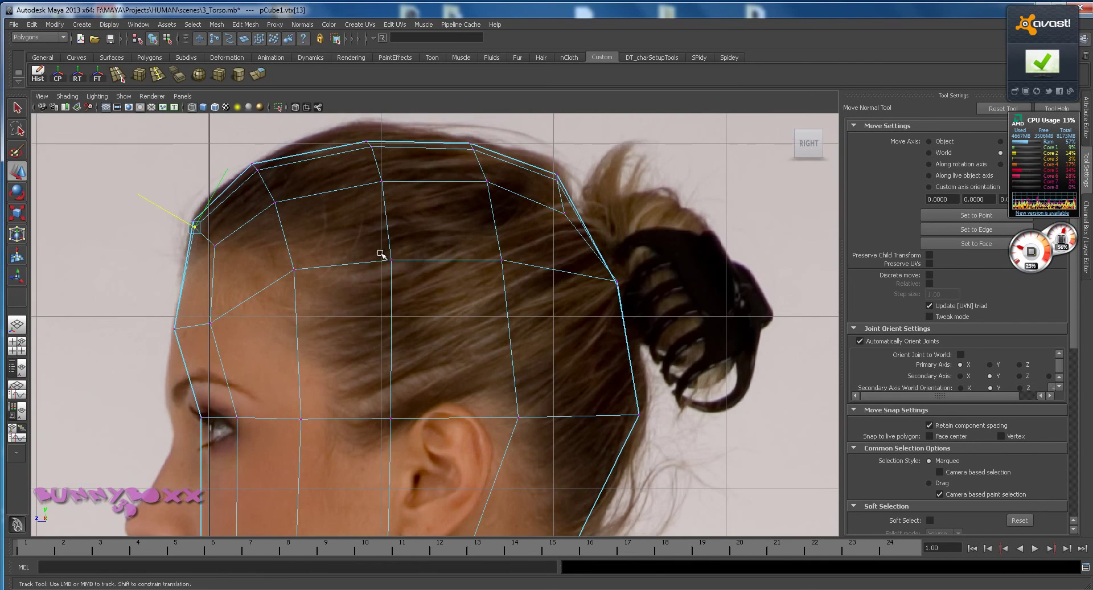
{"action": "key", "text": "space"}
{"action": "key", "text": "space"}
{"action": "right_click_drag", "start_coordinate": [573, 268], "coordinate": [538, 263], "text": "alt"}
{"action": "mouse_move", "coordinate": [538, 263]}
{"action": "left_mouse_down", "text": "alt"}
{"action": "mouse_move", "coordinate": [490, 239]}
{"action": "mouse_move", "coordinate": [377, 237]}
{"action": "mouse_move", "coordinate": [430, 203]}
{"action": "mouse_move", "coordinate": [571, 251]}
{"action": "mouse_move", "coordinate": [546, 251]}
{"action": "left_mouse_up", "text": "alt"}
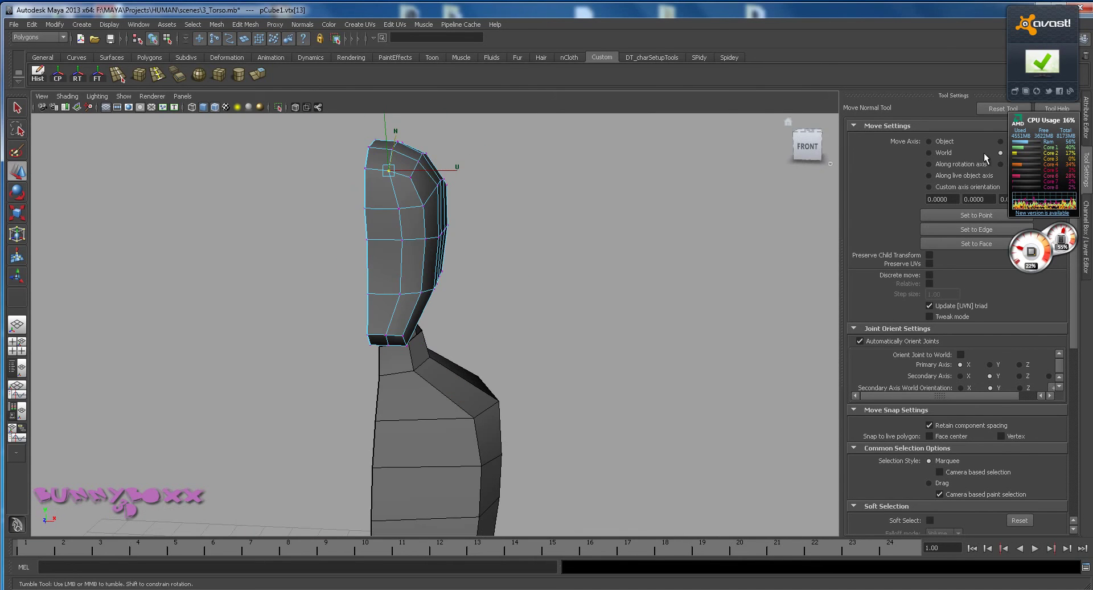
{"action": "left_click", "coordinate": [928, 152]}
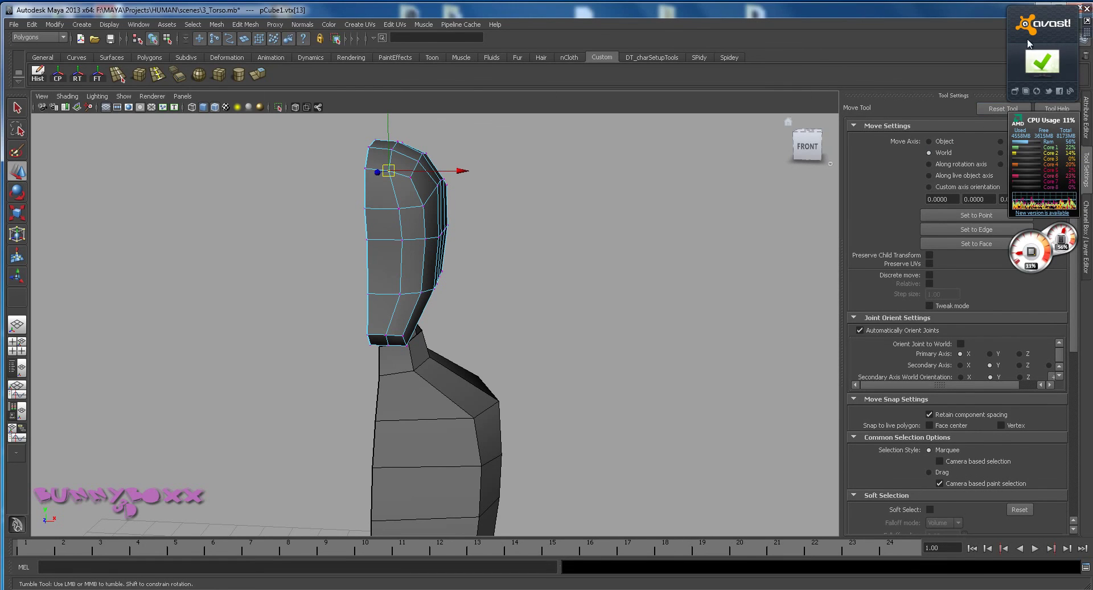
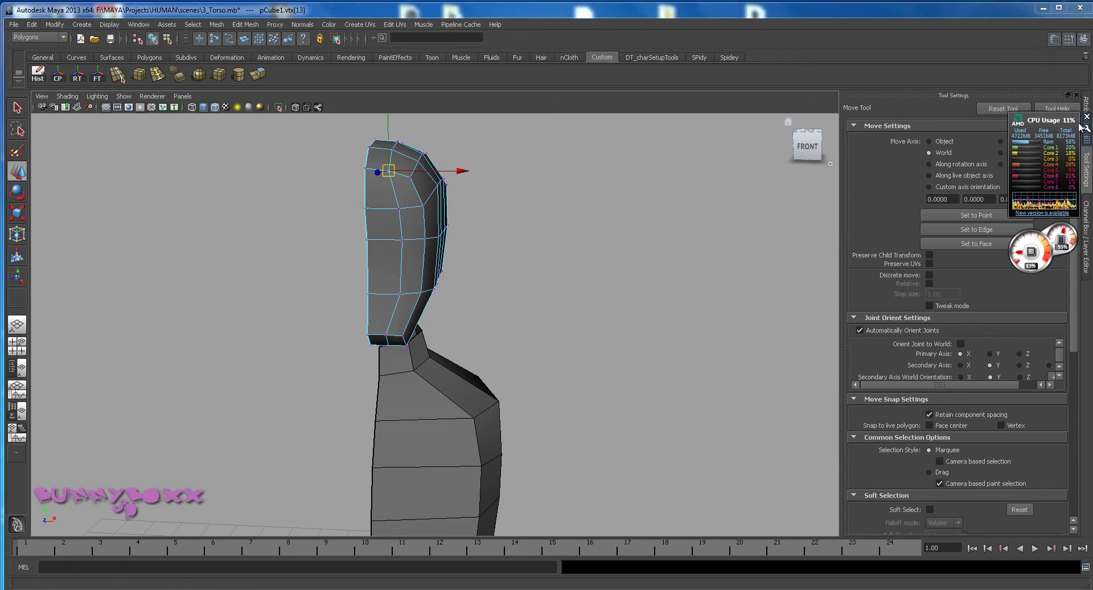
Close the CPU usage and gauge desktop gadgets covering the Move settings and deselect the hairline vertex.
{"action": "left_click", "coordinate": [1086, 117]}
{"action": "mouse_move", "coordinate": [1062, 239]}
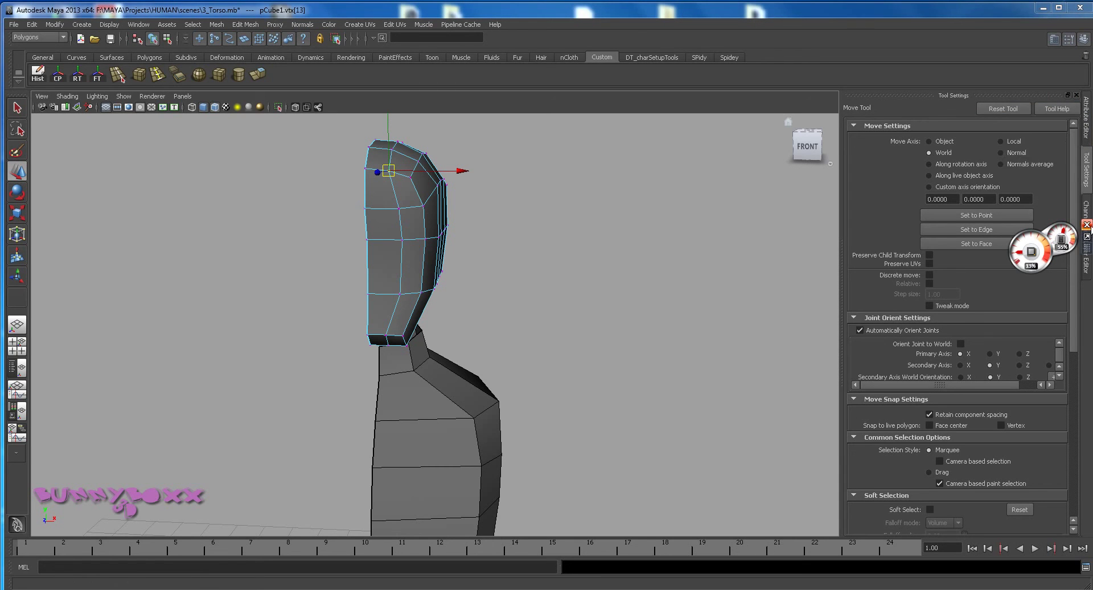
{"action": "left_click", "coordinate": [1087, 225]}
{"action": "left_click", "coordinate": [578, 229]}
Select the face column's forehead, eye-level and nose-base vertices and move them inward toward the centre line in the front view.
{"action": "left_click_drag", "start_coordinate": [624, 266], "coordinate": [566, 262], "text": "alt"}
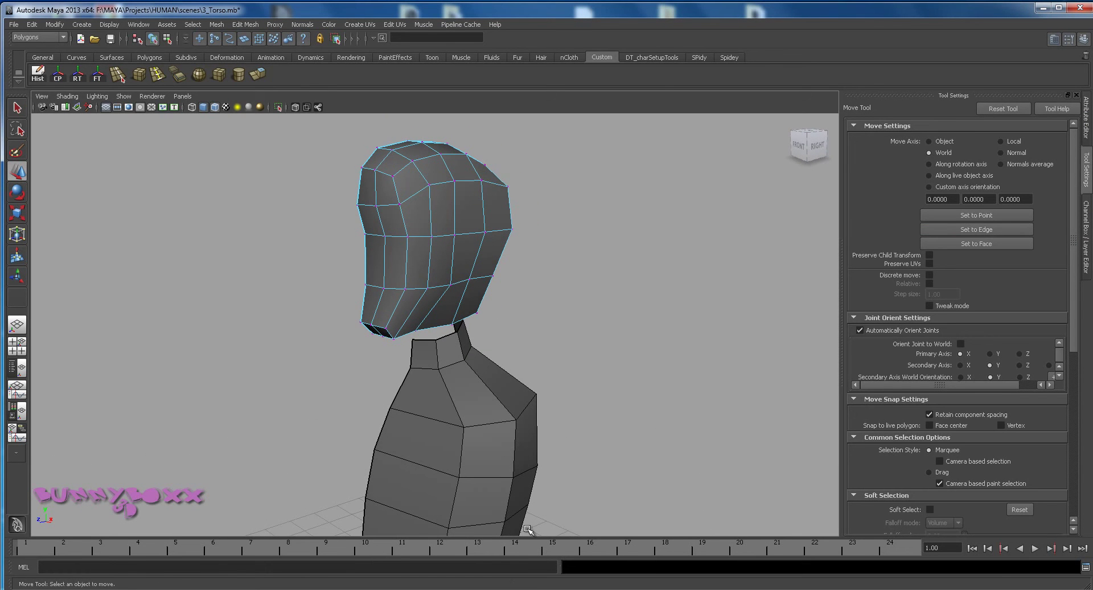
{"action": "left_click_drag", "start_coordinate": [495, 322], "coordinate": [537, 305], "text": "alt"}
{"action": "key", "text": "space"}
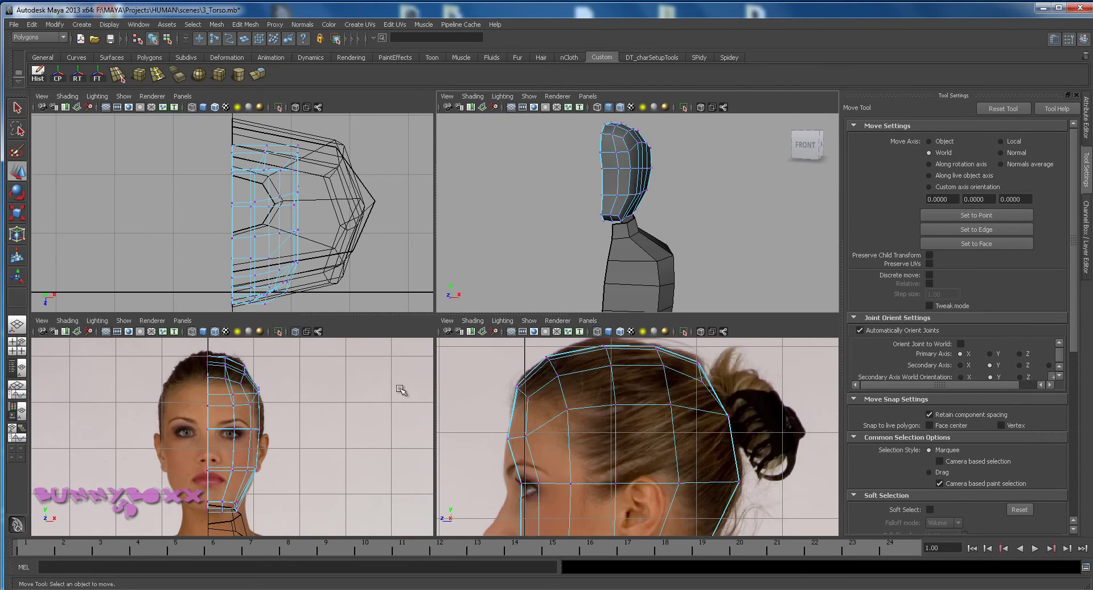
{"action": "left_click_drag", "start_coordinate": [607, 185], "coordinate": [616, 178], "text": "alt"}
{"action": "left_click", "coordinate": [611, 152]}
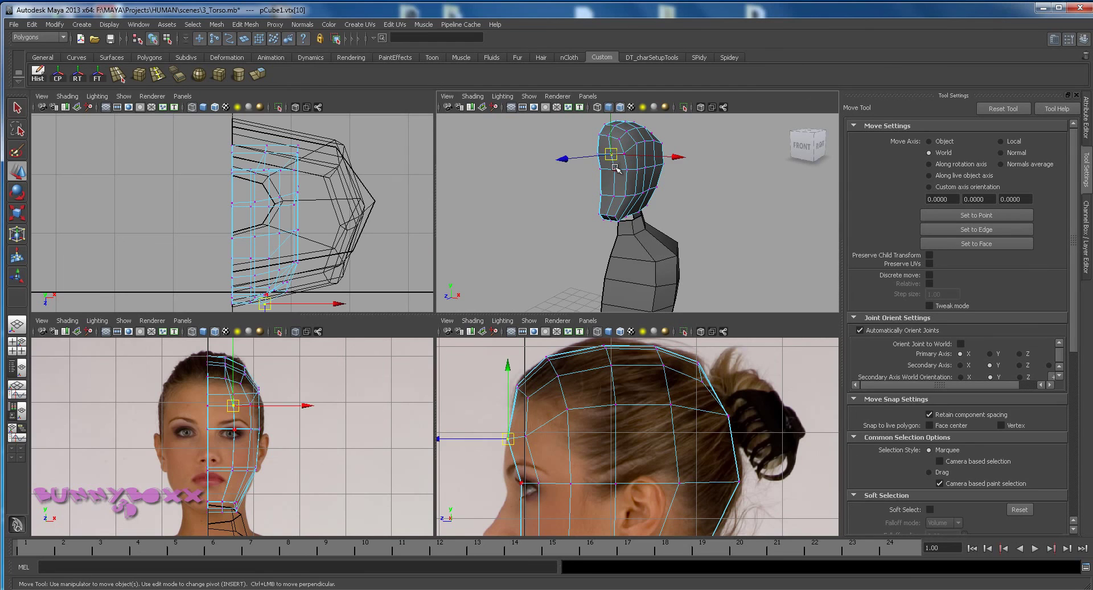
{"action": "left_click", "coordinate": [614, 196]}
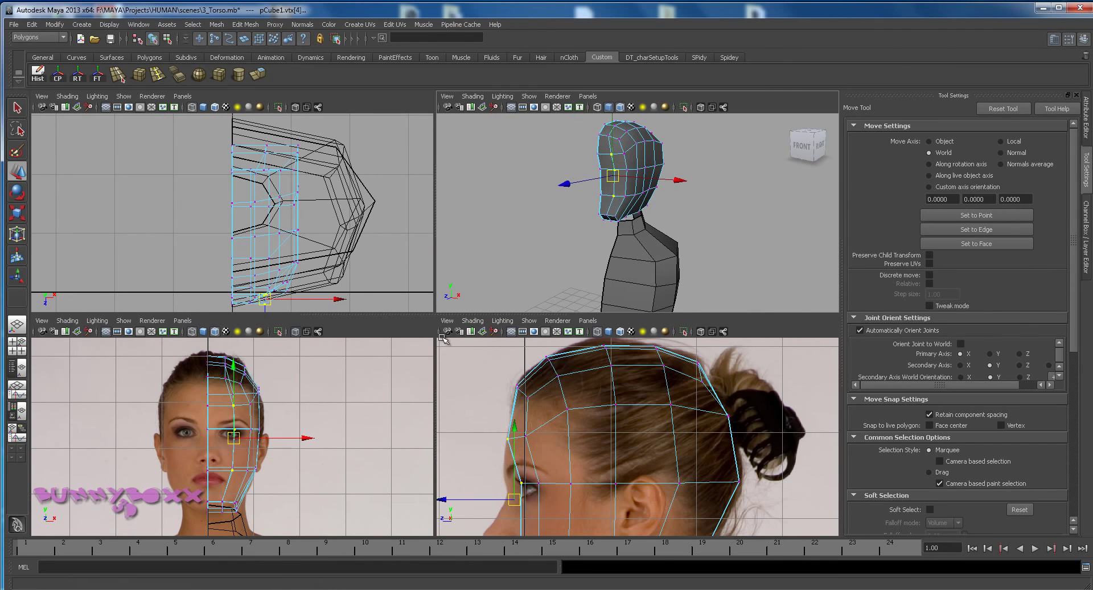
{"action": "left_click_drag", "start_coordinate": [306, 442], "coordinate": [286, 441]}
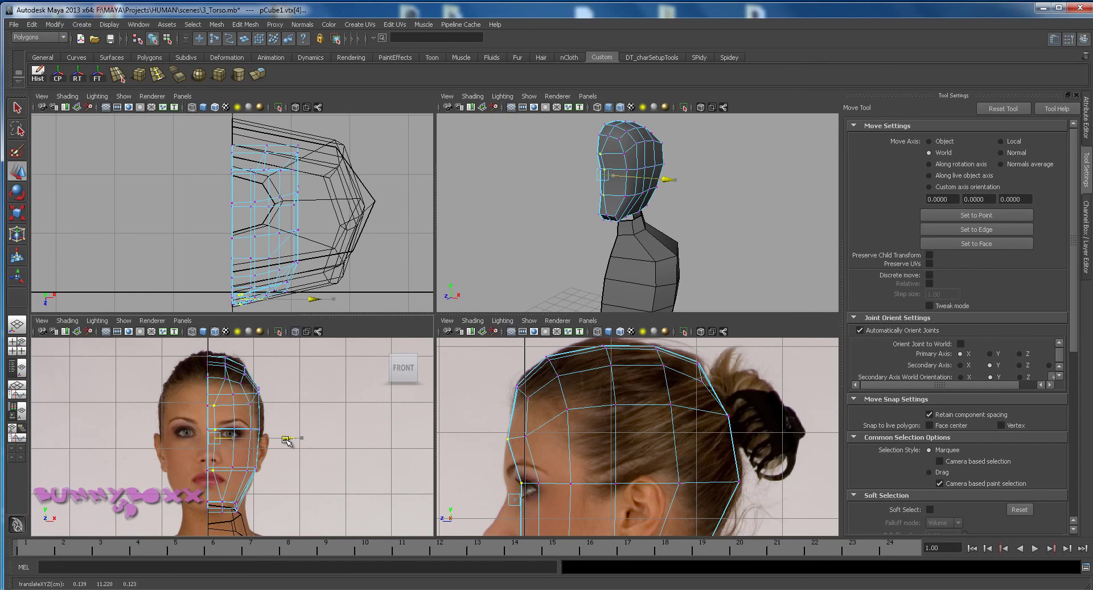
{"action": "left_click_drag", "start_coordinate": [505, 215], "coordinate": [555, 203], "text": "alt"}
{"action": "middle_click_drag", "start_coordinate": [274, 433], "coordinate": [293, 445], "text": "alt"}
{"action": "scroll", "coordinate": [289, 407], "scroll_direction": "up", "scroll_amount": 5}
{"action": "left_click_drag", "start_coordinate": [297, 442], "coordinate": [298, 441]}
{"action": "left_click", "coordinate": [229, 420]}
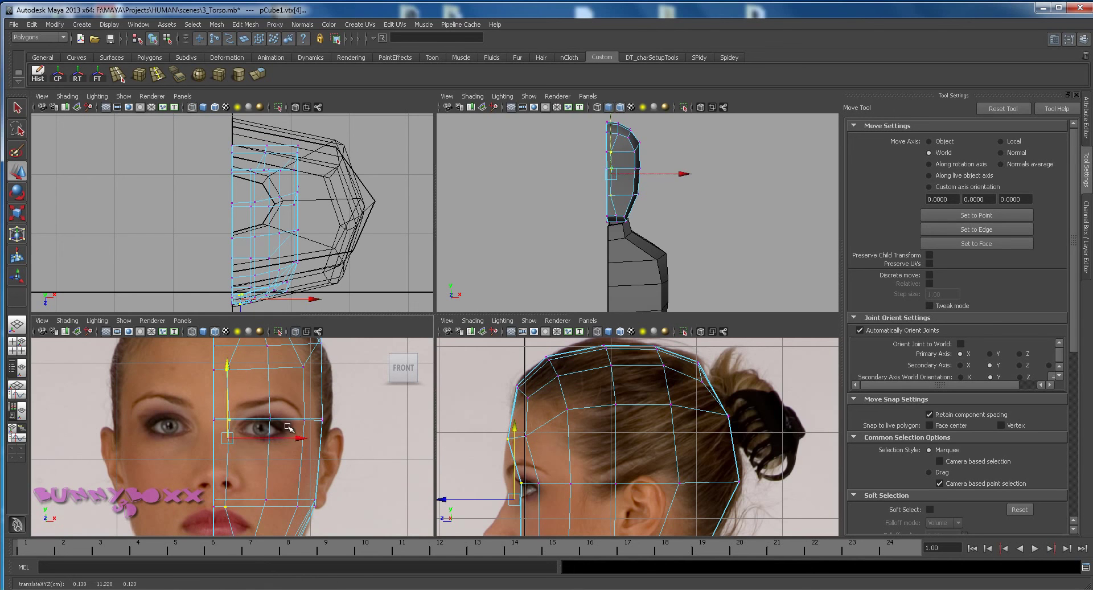
Nudge the face column's eye-level vertex sideways, set the Move axis to Normal, and slide it slightly toward the centre line.
{"action": "left_click_drag", "start_coordinate": [709, 175], "coordinate": [677, 183], "text": "alt"}
{"action": "scroll", "coordinate": [662, 198], "scroll_direction": "up", "scroll_amount": 5}
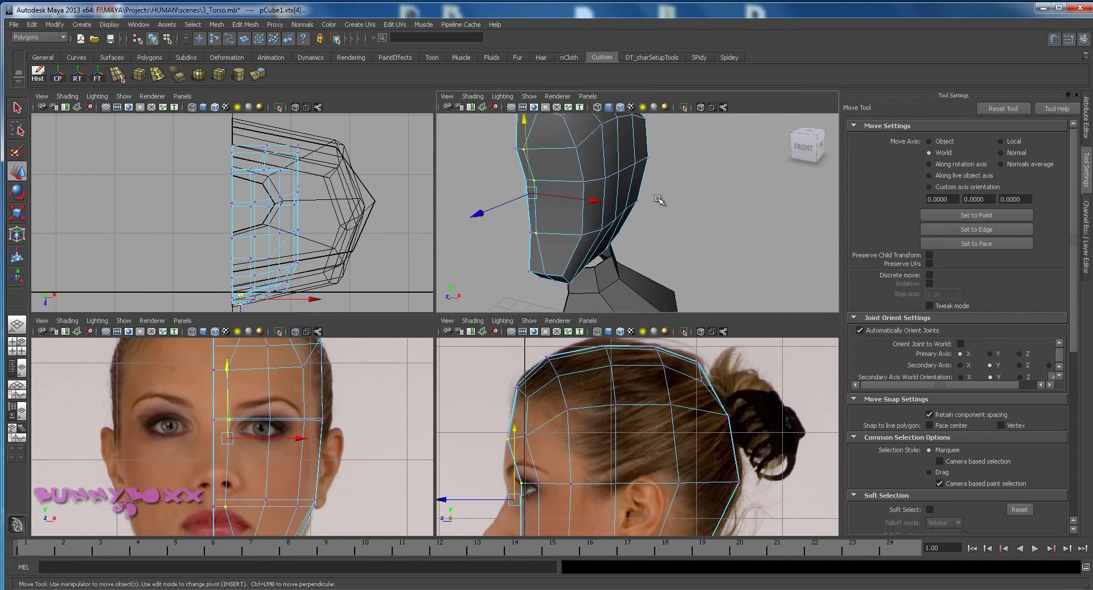
{"action": "left_click", "coordinate": [501, 166]}
{"action": "left_click", "coordinate": [482, 165]}
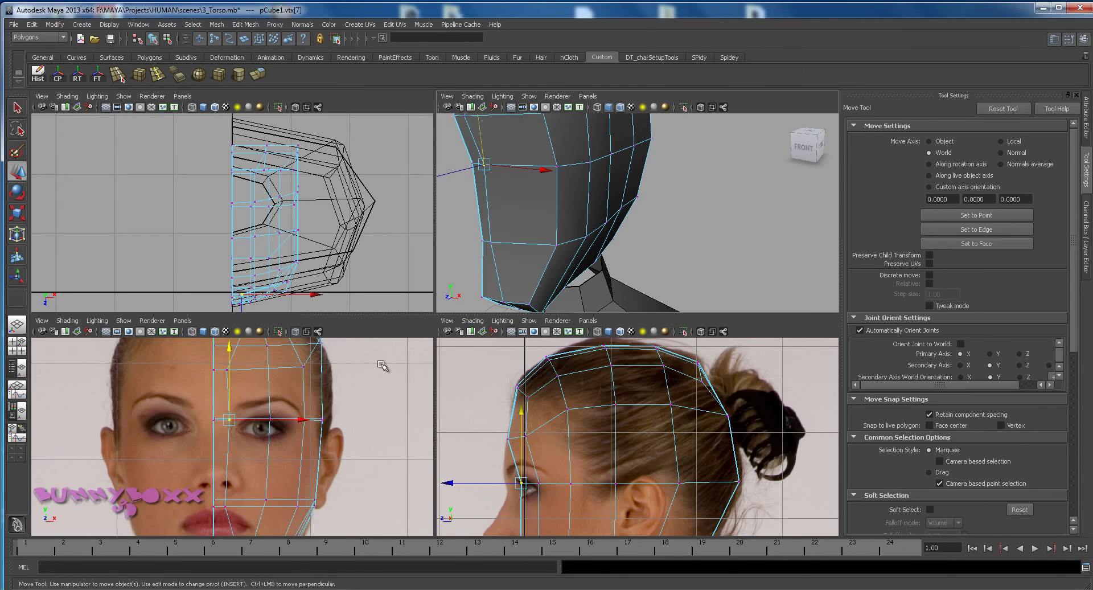
{"action": "left_click", "coordinate": [302, 417]}
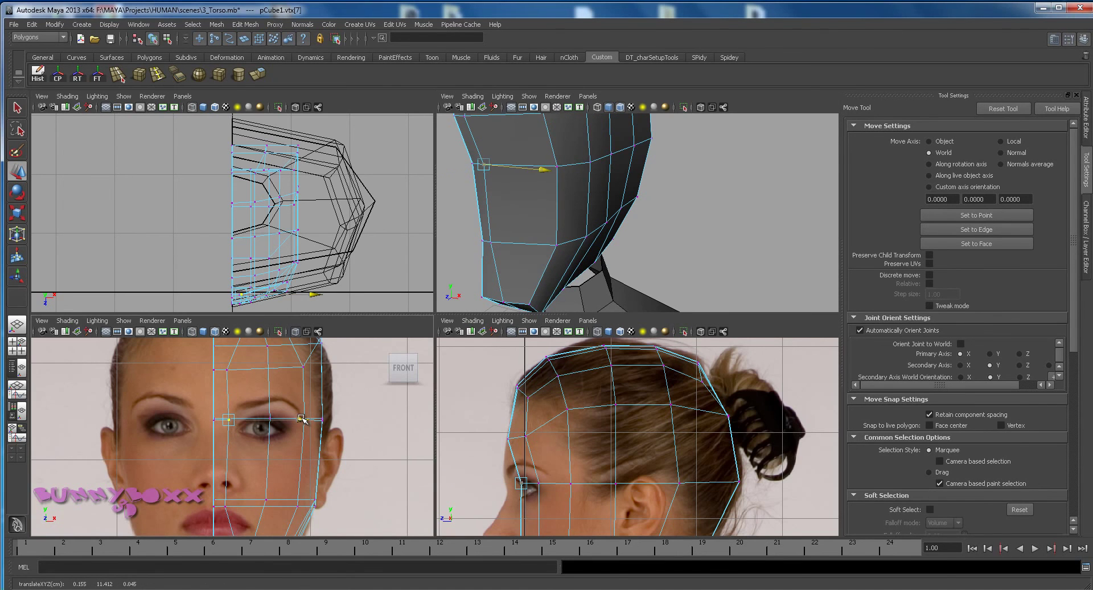
{"action": "left_click", "coordinate": [1000, 152]}
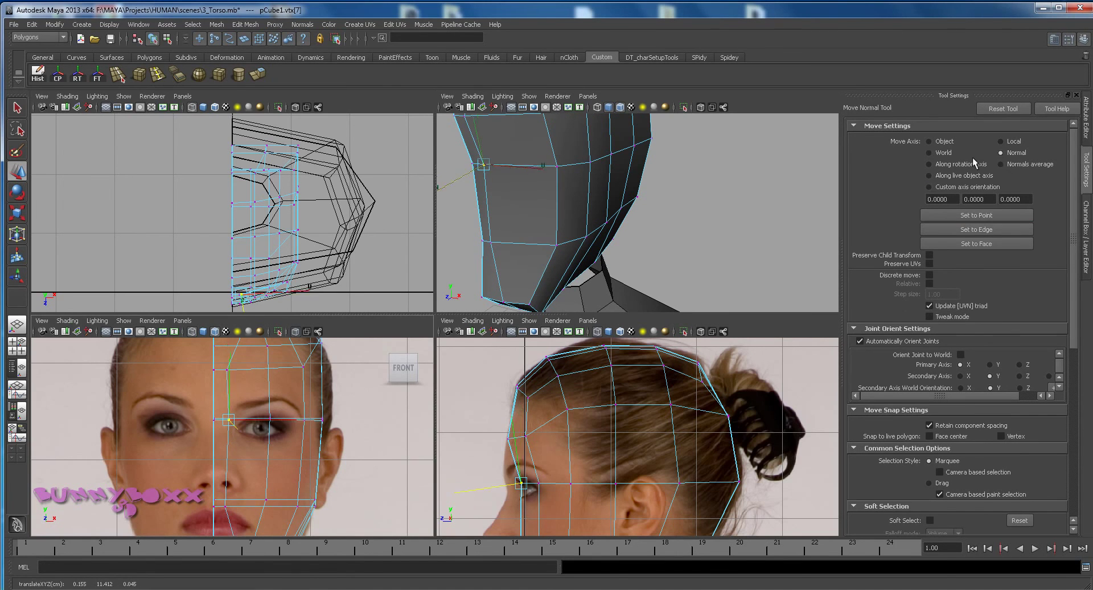
{"action": "left_click_drag", "start_coordinate": [255, 422], "coordinate": [253, 421]}
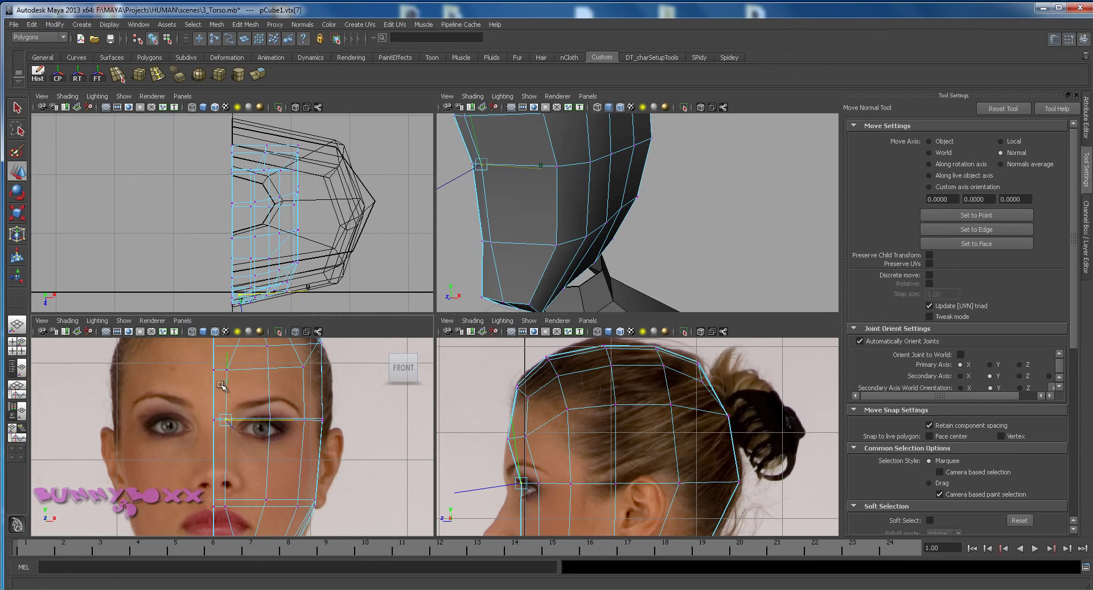
Set the Move axis to World and raise the front vertices of the nose-base row in the side view.
{"action": "left_click_drag", "start_coordinate": [671, 228], "coordinate": [590, 177], "text": "alt"}
{"action": "middle_click_drag", "start_coordinate": [575, 180], "coordinate": [601, 230], "text": "alt"}
{"action": "scroll", "coordinate": [624, 215], "scroll_direction": "down", "scroll_amount": 2}
{"action": "left_click_drag", "start_coordinate": [646, 205], "coordinate": [597, 208], "text": "alt"}
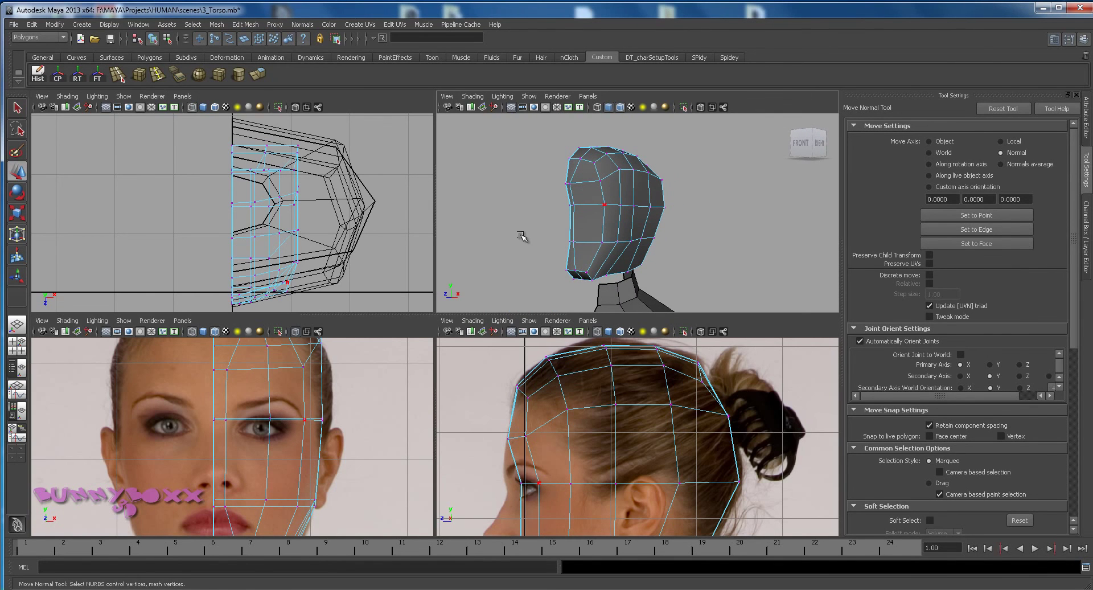
{"action": "middle_click_drag", "start_coordinate": [561, 418], "coordinate": [559, 345], "text": "alt"}
{"action": "middle_click_drag", "start_coordinate": [569, 471], "coordinate": [559, 441], "text": "alt"}
{"action": "left_click", "coordinate": [943, 153]}
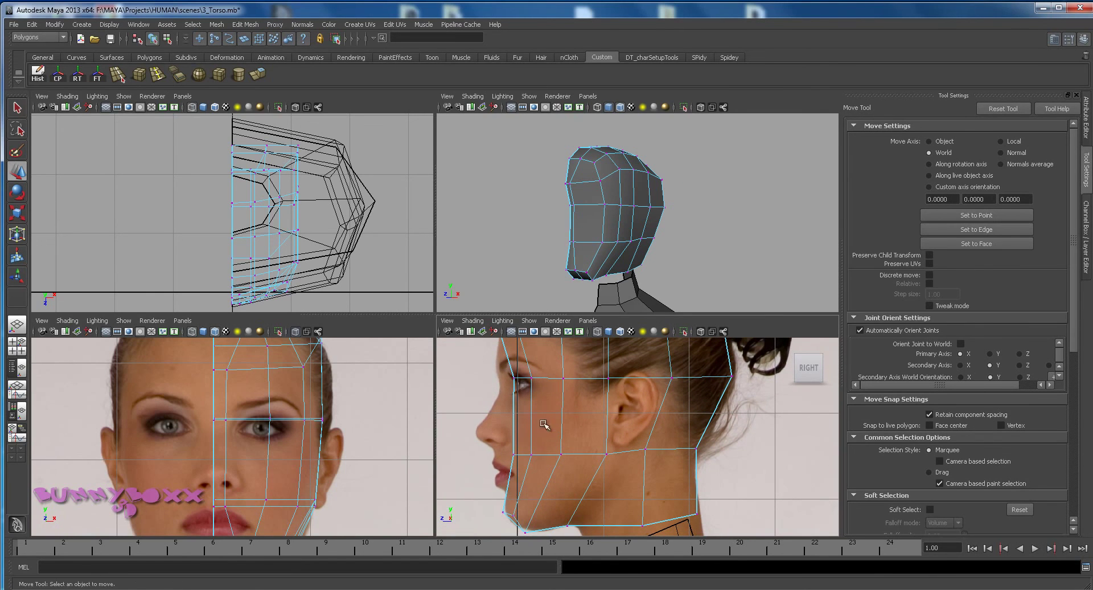
{"action": "left_click_drag", "start_coordinate": [537, 460], "coordinate": [510, 444]}
{"action": "left_click_drag", "start_coordinate": [519, 390], "coordinate": [516, 369]}
{"action": "left_click", "coordinate": [531, 440]}
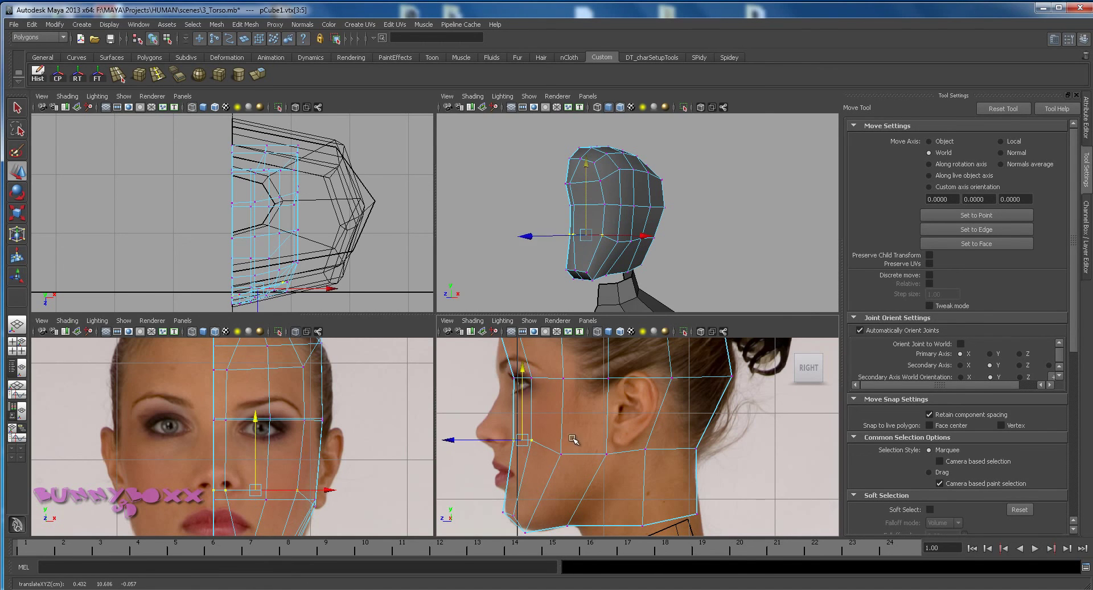
Raise the next cheek vertex of the nose-base row slightly, and fine-tune the two frontmost vertices' height in the side view.
{"action": "left_click", "coordinate": [560, 453]}
{"action": "left_click_drag", "start_coordinate": [562, 382], "coordinate": [564, 380]}
{"action": "left_click_drag", "start_coordinate": [501, 427], "coordinate": [518, 450]}
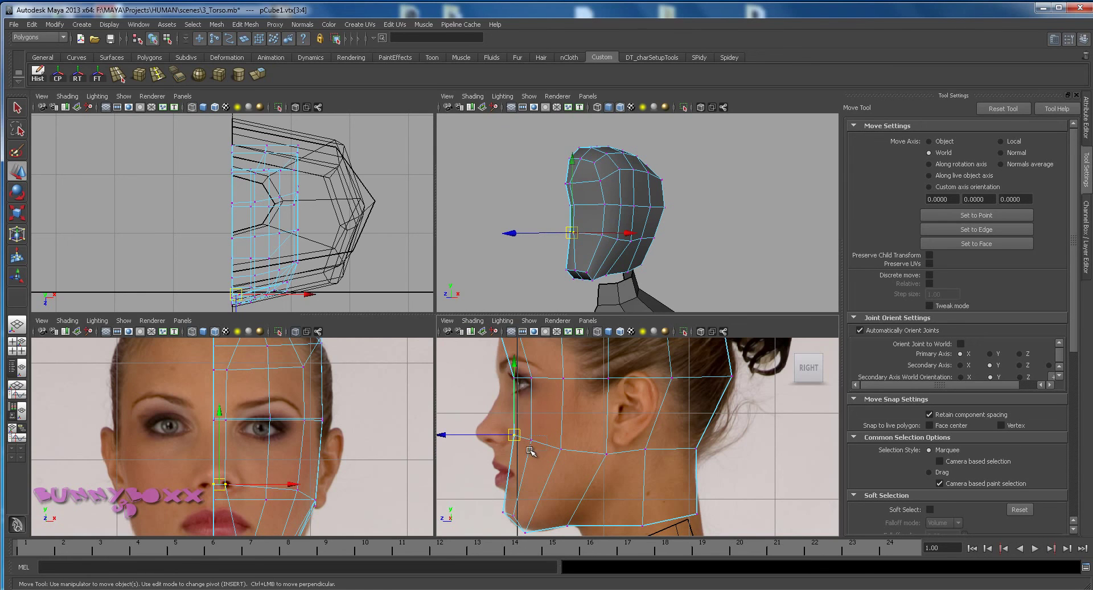
Fine-tune the positions of the nose-base row's two cheek vertices in the side view to even out the row.
{"action": "left_click", "coordinate": [531, 441]}
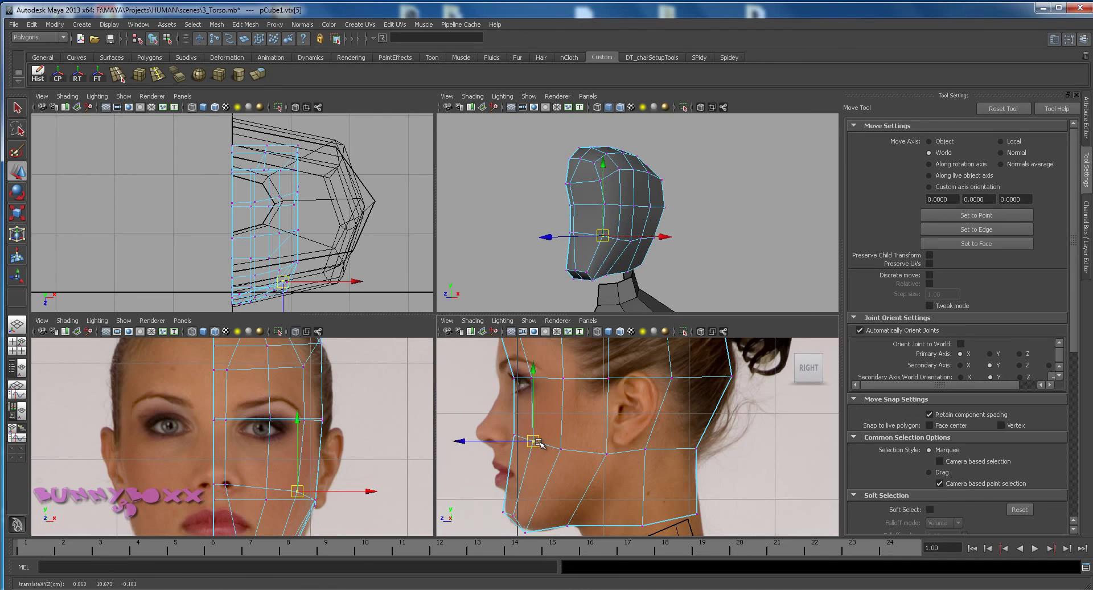
{"action": "left_click", "coordinate": [561, 449]}
{"action": "left_click", "coordinate": [527, 448]}
{"action": "left_click_drag", "start_coordinate": [527, 448], "coordinate": [536, 444]}
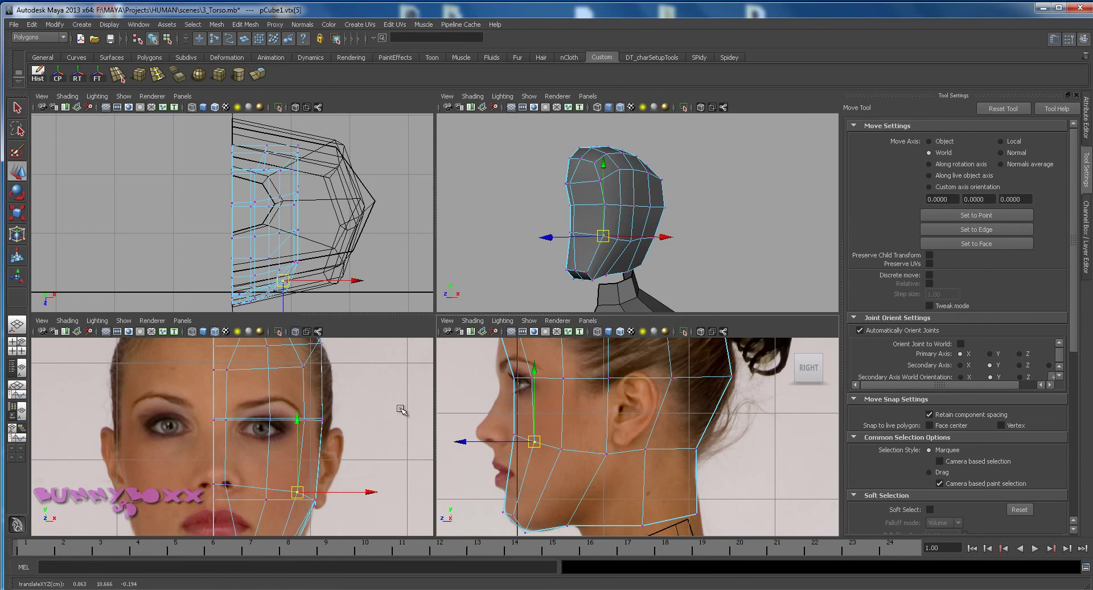
{"action": "left_click_drag", "start_coordinate": [535, 441], "coordinate": [564, 448]}
{"action": "left_click", "coordinate": [570, 450]}
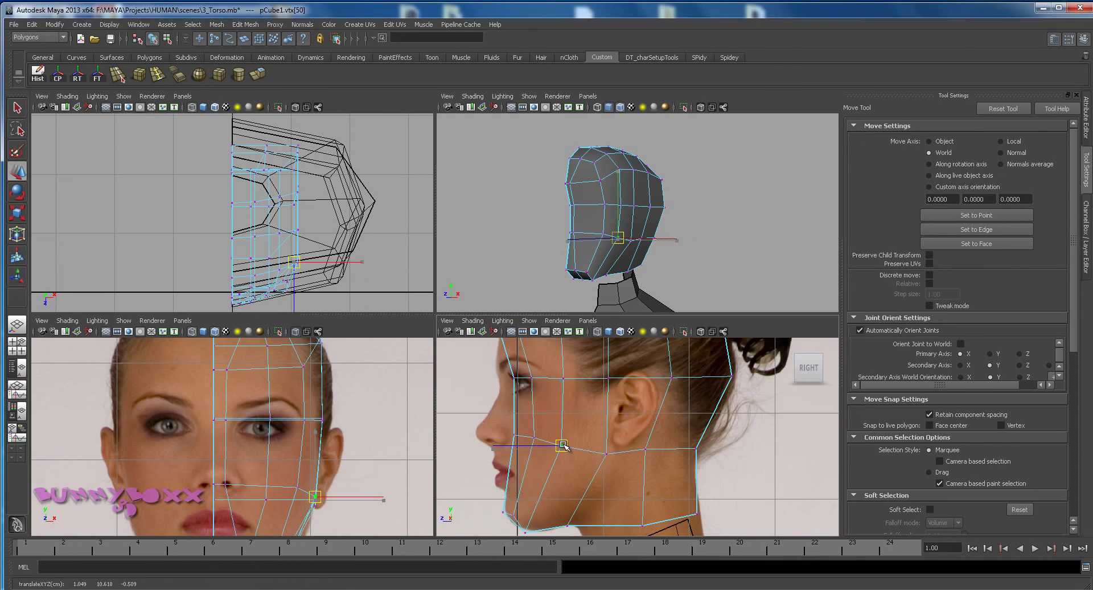
Reposition the chin-edge vertex slightly in the side view and compare the head with the profile reference.
{"action": "middle_click_drag", "start_coordinate": [546, 471], "coordinate": [554, 432], "text": "alt"}
{"action": "left_click", "coordinate": [522, 475]}
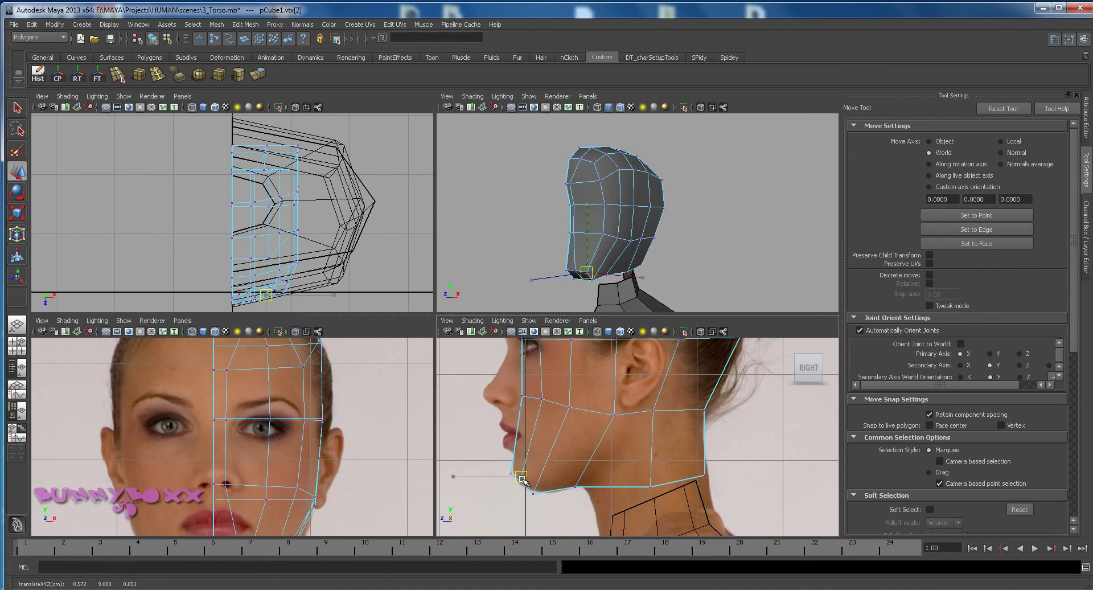
{"action": "scroll", "coordinate": [623, 459], "scroll_direction": "down", "scroll_amount": 4}
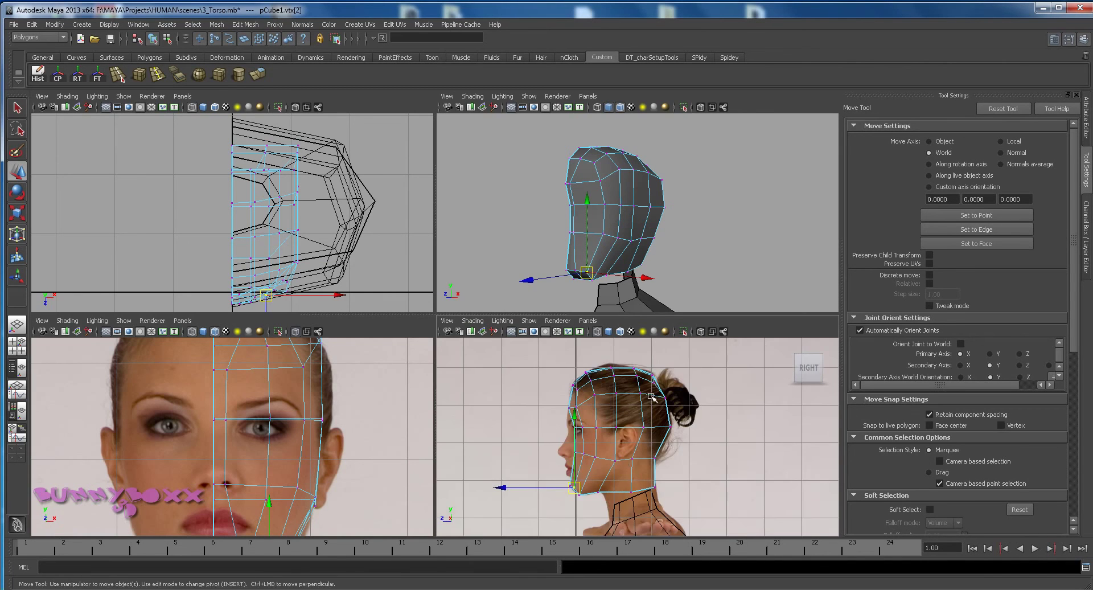
{"action": "scroll", "coordinate": [652, 397], "scroll_direction": "up", "scroll_amount": 5}
{"action": "middle_click_drag", "start_coordinate": [583, 418], "coordinate": [612, 424], "text": "alt"}
{"action": "scroll", "coordinate": [629, 454], "scroll_direction": "up", "scroll_amount": 3}
Set the Move axis to Normal and slide the face column's nose-base vertex sideways along the surface in the perspective view.
{"action": "left_click_drag", "start_coordinate": [581, 228], "coordinate": [570, 227], "text": "alt"}
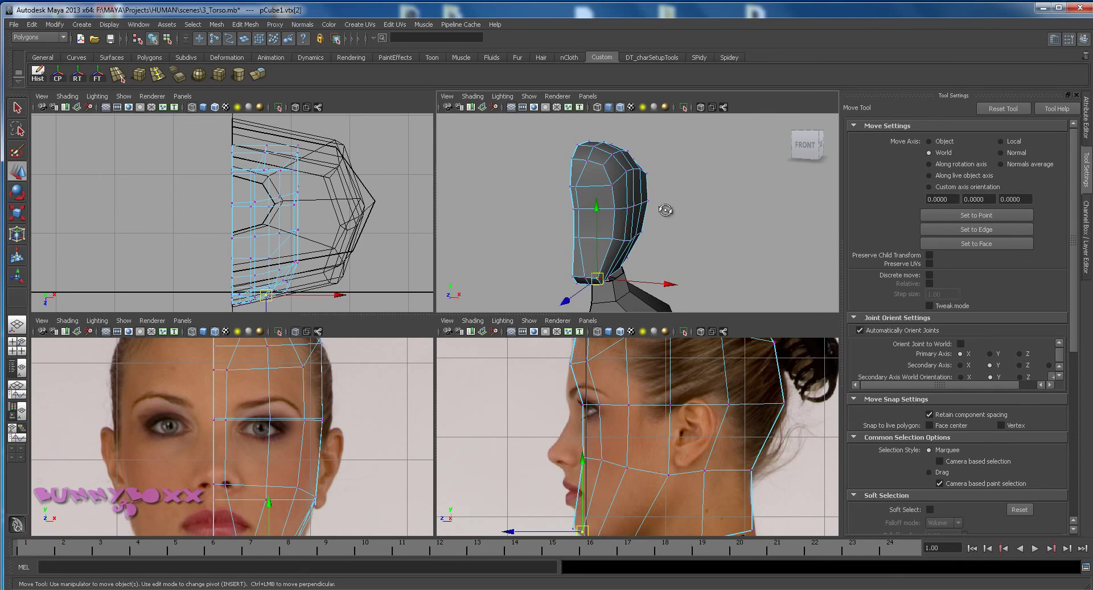
{"action": "left_click_drag", "start_coordinate": [674, 213], "coordinate": [644, 211], "text": "alt"}
{"action": "scroll", "coordinate": [616, 195], "scroll_direction": "up", "scroll_amount": 3}
{"action": "left_click_drag", "start_coordinate": [547, 217], "coordinate": [596, 183], "text": "alt"}
{"action": "left_click", "coordinate": [1001, 153]}
{"action": "left_click", "coordinate": [553, 182]}
{"action": "middle_click_drag", "start_coordinate": [587, 268], "coordinate": [584, 204], "text": "alt"}
{"action": "left_click", "coordinate": [554, 232]}
{"action": "left_click", "coordinate": [600, 232]}
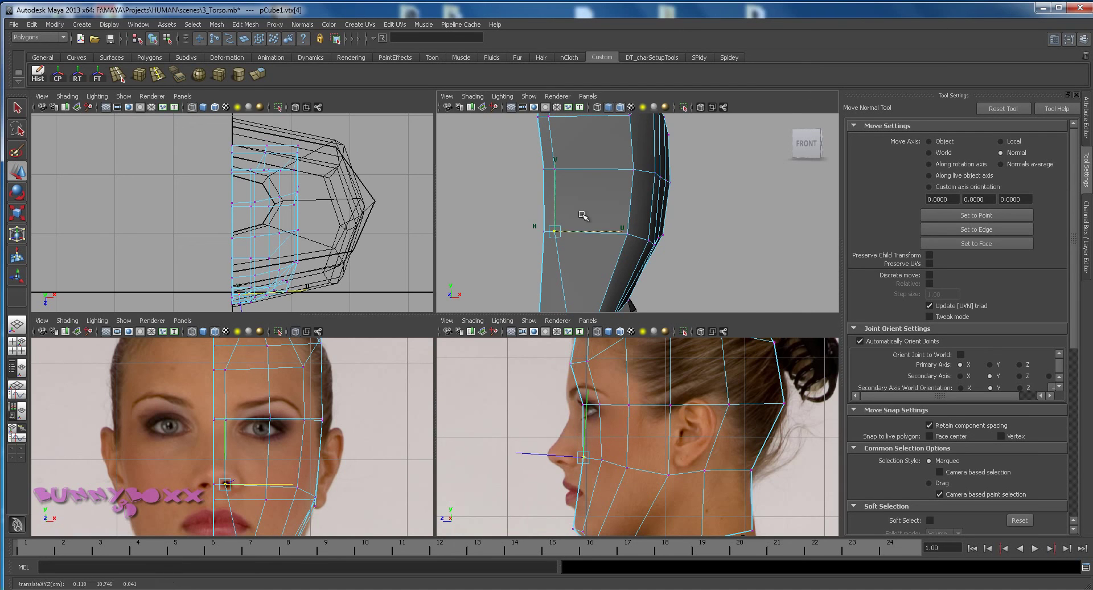
Slide the face column's eye-level vertex sideways along the surface to align it with the vertex below.
{"action": "left_click", "coordinate": [574, 171]}
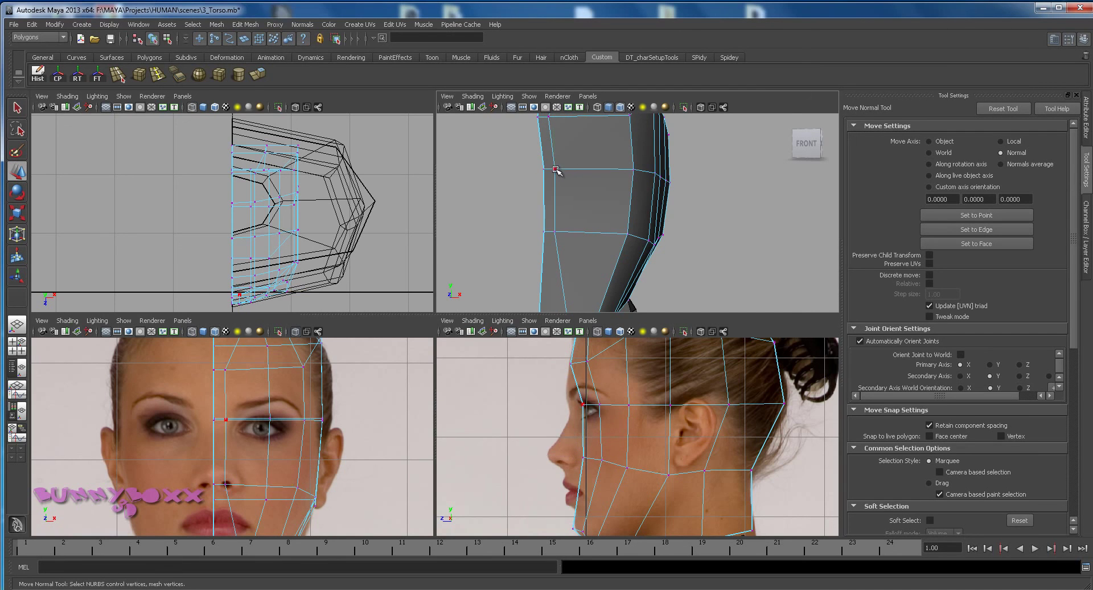
{"action": "left_click", "coordinate": [555, 169]}
{"action": "left_click", "coordinate": [599, 169]}
Select the chin-edge vertex and move it slightly along its normal-axis handle in the perspective view.
{"action": "left_click_drag", "start_coordinate": [605, 226], "coordinate": [589, 275], "text": "alt"}
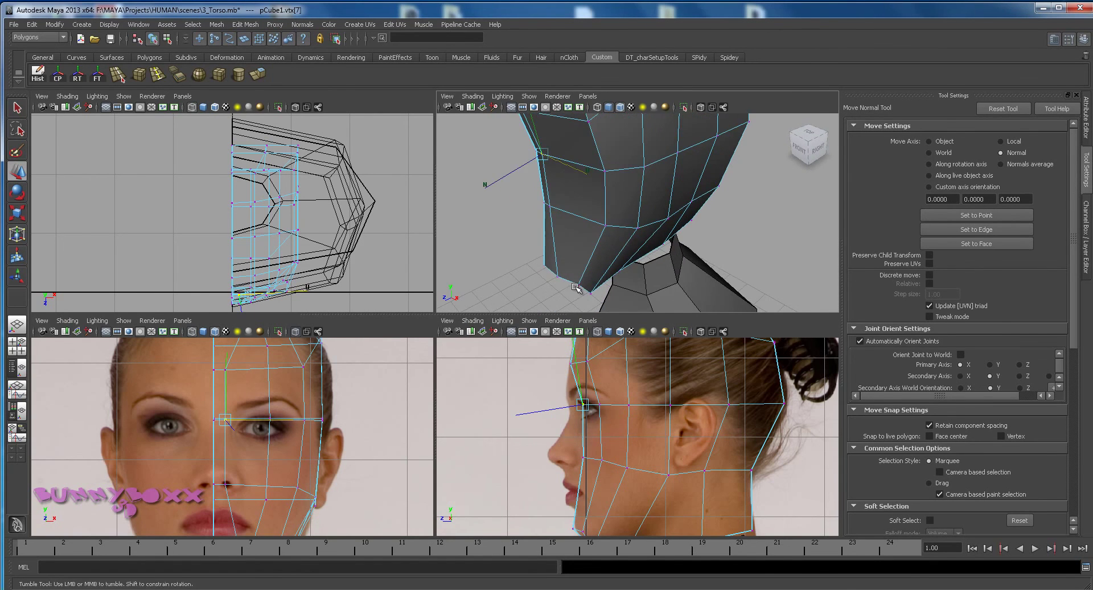
{"action": "left_click", "coordinate": [576, 286]}
{"action": "left_click_drag", "start_coordinate": [562, 242], "coordinate": [632, 245], "text": "alt"}
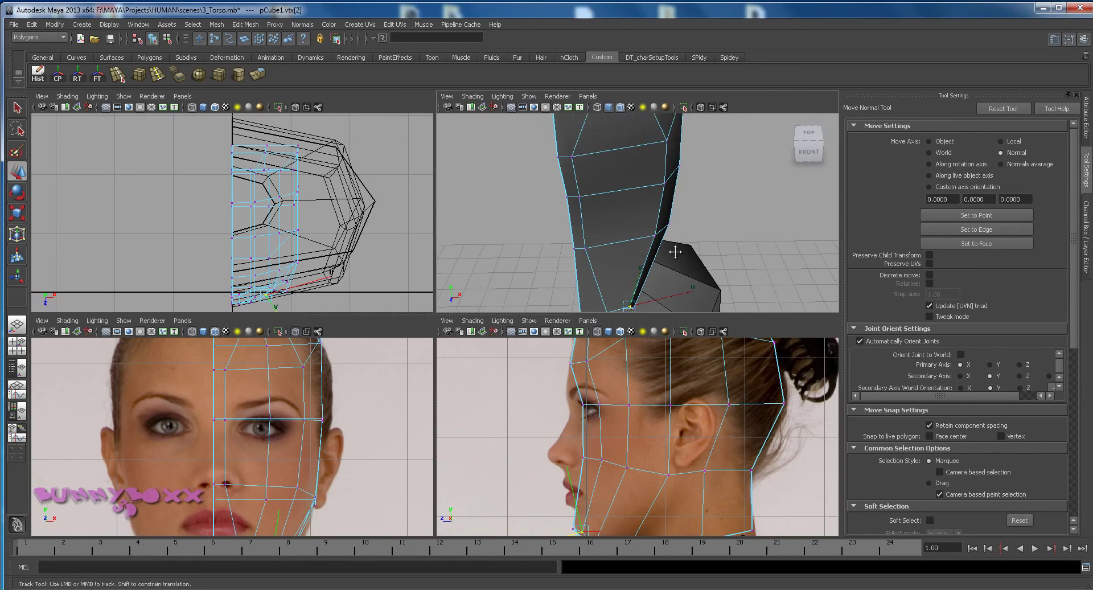
{"action": "middle_click_drag", "start_coordinate": [667, 266], "coordinate": [676, 224], "text": "alt"}
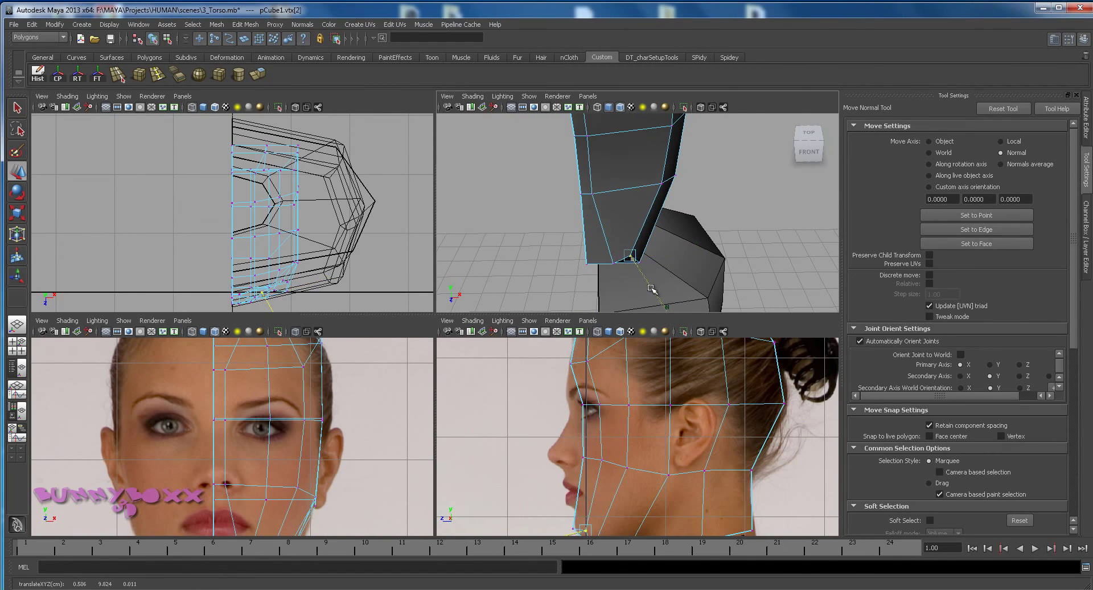
{"action": "left_click_drag", "start_coordinate": [651, 287], "coordinate": [584, 189], "text": "alt"}
Compare the head's smooth preview with its unsmoothed display from the front side, and deselect the chin vertex.
{"action": "key", "text": "3"}
{"action": "left_click_drag", "start_coordinate": [605, 230], "coordinate": [616, 201], "text": "alt"}
{"action": "key", "text": "1"}
{"action": "key", "text": "3"}
{"action": "key", "text": "1"}
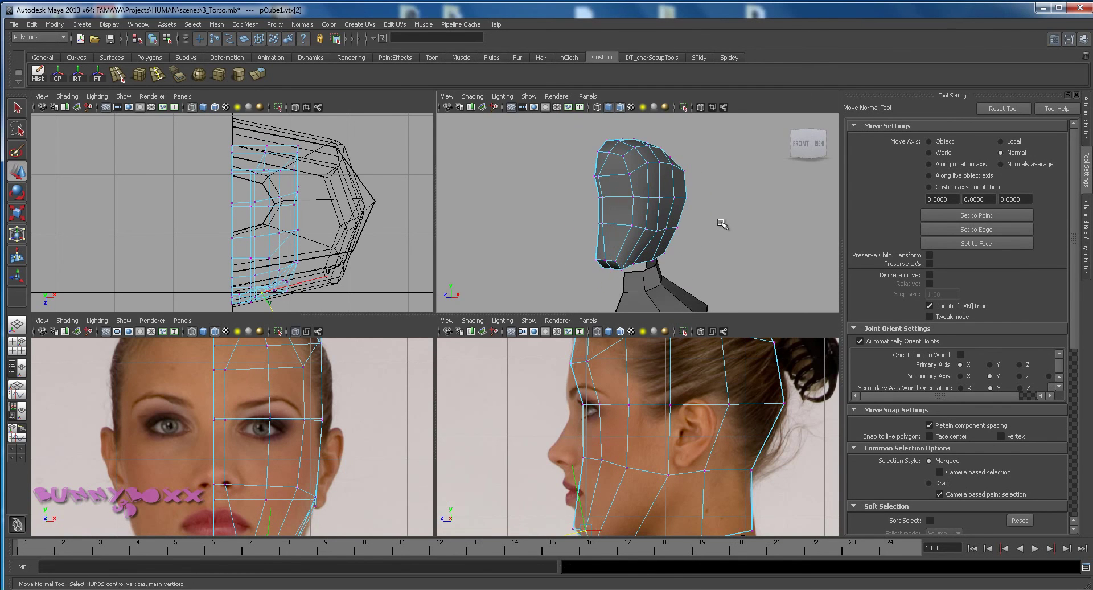
{"action": "left_click", "coordinate": [701, 219]}
{"action": "left_click_drag", "start_coordinate": [701, 218], "coordinate": [703, 223], "text": "alt"}
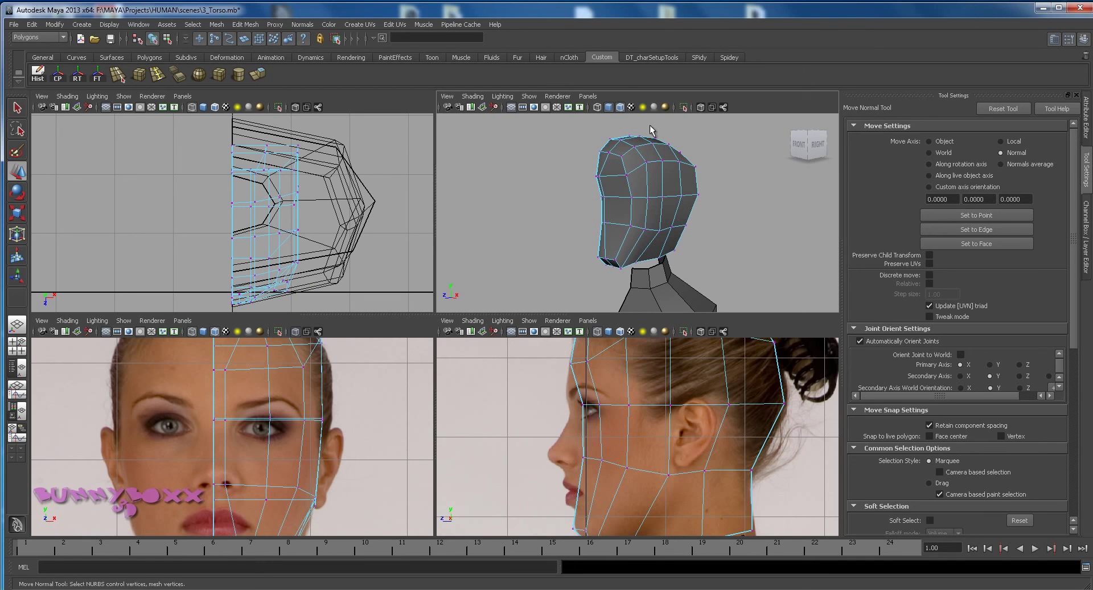
Set the Move axis to World and adjust the head's lower back corner vertices at the nape in the side view.
{"action": "left_click", "coordinate": [937, 151]}
{"action": "middle_click_drag", "start_coordinate": [698, 428], "coordinate": [679, 397], "text": "alt"}
{"action": "middle_click_drag", "start_coordinate": [663, 477], "coordinate": [649, 459], "text": "alt"}
{"action": "left_click_drag", "start_coordinate": [642, 485], "coordinate": [698, 476]}
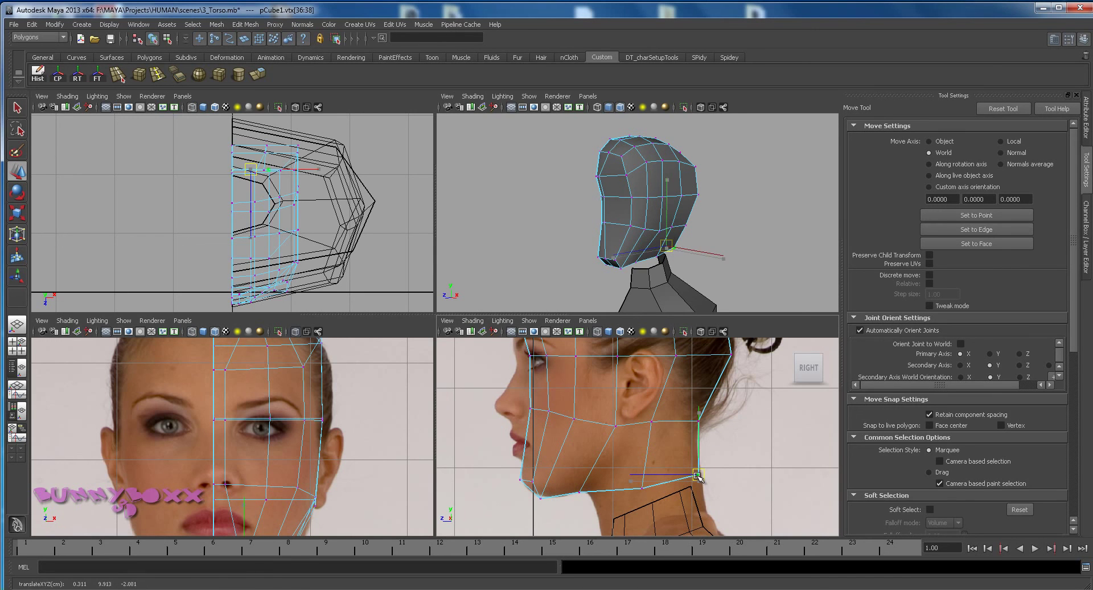
{"action": "left_click_drag", "start_coordinate": [685, 431], "coordinate": [707, 413]}
Select the vertex column beside the head's back centre edge, move it to round the back, and check the smooth preview.
{"action": "left_click_drag", "start_coordinate": [677, 171], "coordinate": [597, 195], "text": "alt"}
{"action": "left_click", "coordinate": [697, 146]}
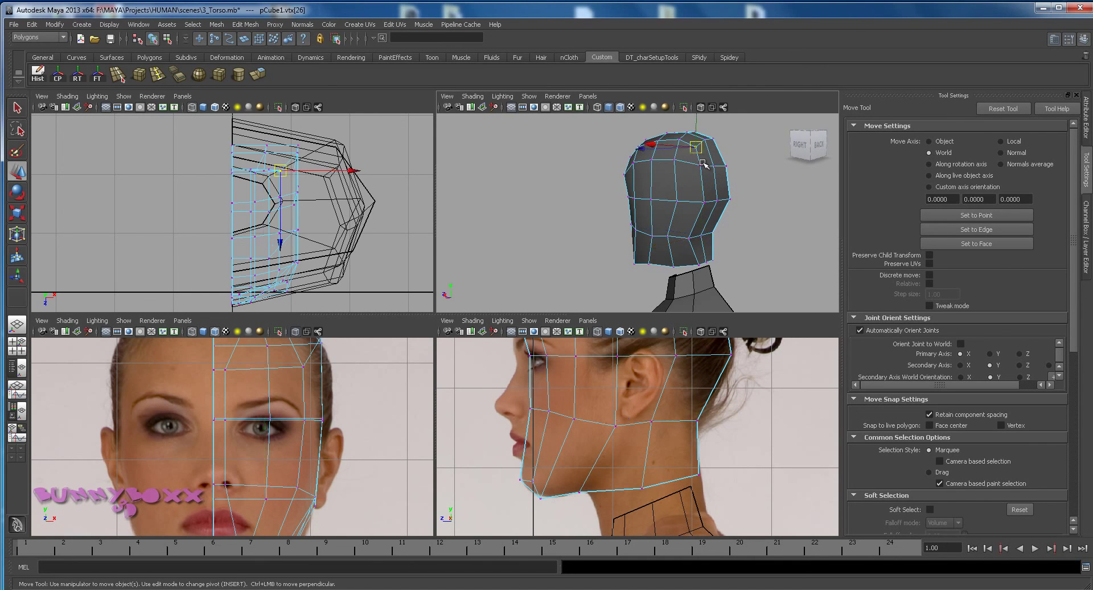
{"action": "left_click", "coordinate": [702, 164], "text": "shift"}
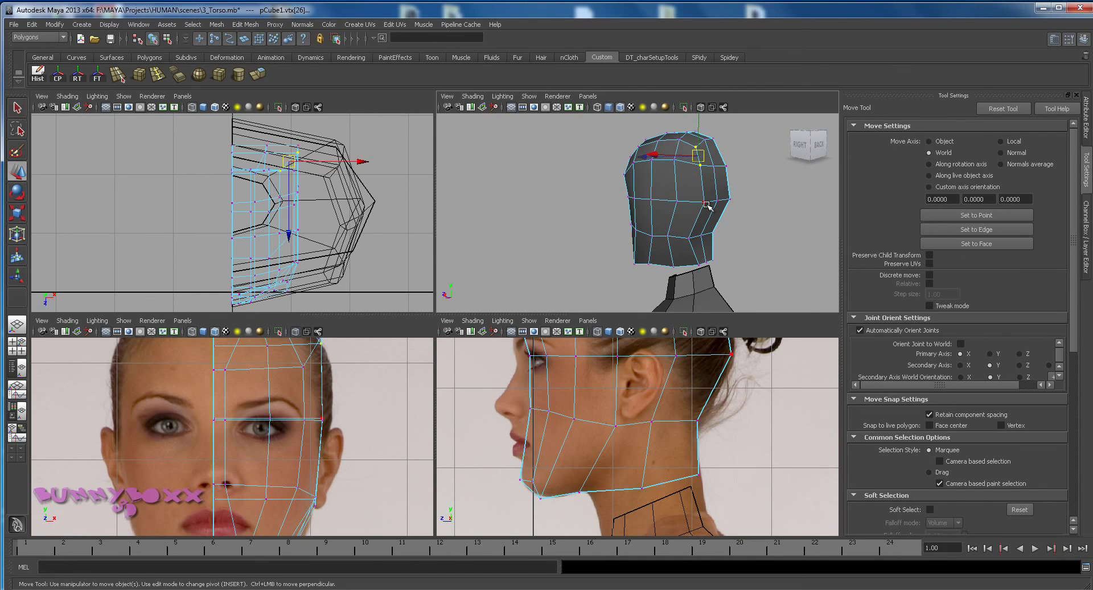
{"action": "left_click", "coordinate": [691, 238], "text": "shift"}
{"action": "left_click", "coordinate": [699, 265], "text": "shift"}
{"action": "left_click_drag", "start_coordinate": [555, 203], "coordinate": [549, 172], "text": "alt"}
{"action": "left_click_drag", "start_coordinate": [625, 251], "coordinate": [675, 206]}
{"action": "key", "text": "3"}
{"action": "key", "text": "1"}
{"action": "right_click_drag", "start_coordinate": [675, 206], "coordinate": [673, 225], "text": "alt"}
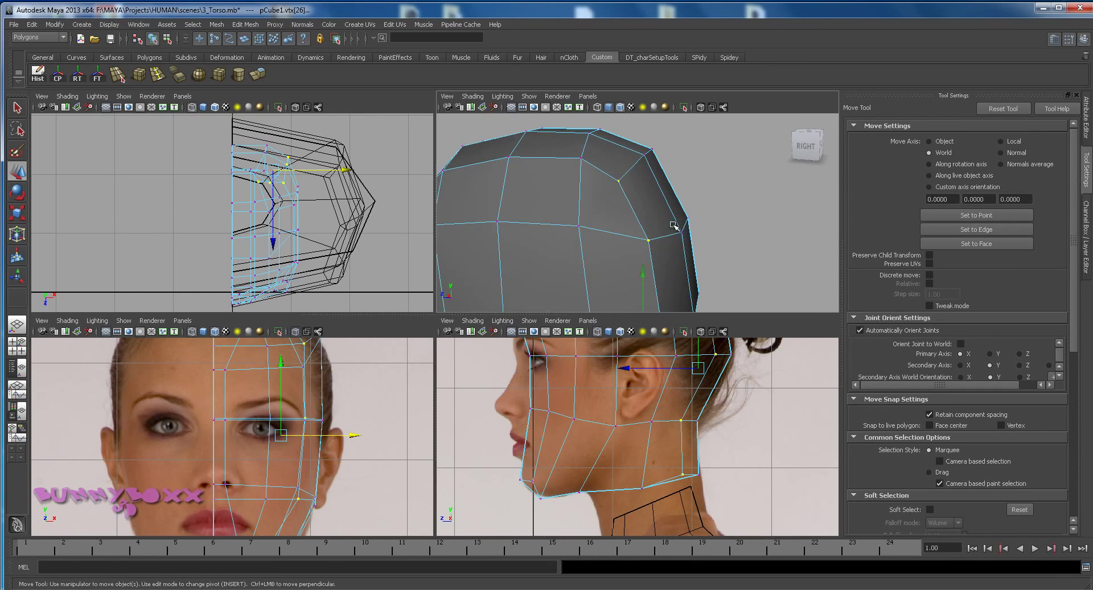
Set the Move axis to Normal, adjust the upper back vertex along its normal, and check the smooth preview.
{"action": "left_click", "coordinate": [621, 181]}
{"action": "left_click", "coordinate": [620, 181]}
{"action": "left_click_drag", "start_coordinate": [622, 182], "coordinate": [668, 199], "text": "alt"}
{"action": "left_click", "coordinate": [1000, 152]}
{"action": "left_click_drag", "start_coordinate": [752, 194], "coordinate": [693, 178], "text": "alt"}
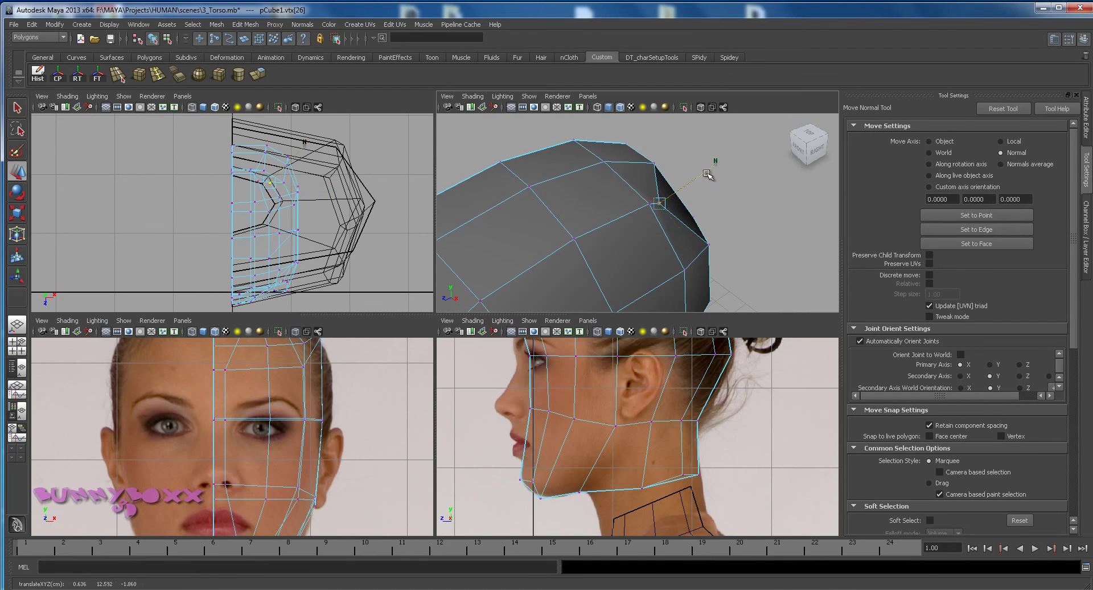
{"action": "left_click_drag", "start_coordinate": [729, 168], "coordinate": [630, 196], "text": "alt"}
{"action": "key", "text": "3"}
{"action": "key", "text": "1"}
Select the bottom vertex beside the nape corner, move it along its normal, and check the smooth preview.
{"action": "middle_click_drag", "start_coordinate": [634, 248], "coordinate": [632, 165], "text": "alt"}
{"action": "left_click_drag", "start_coordinate": [648, 279], "coordinate": [641, 254], "text": "alt"}
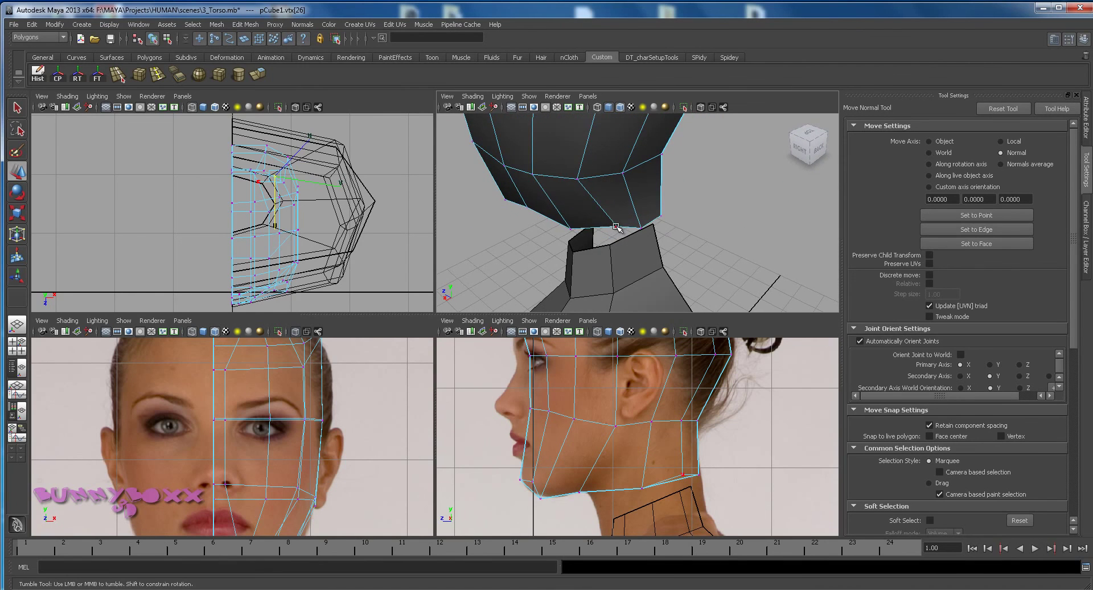
{"action": "left_click_drag", "start_coordinate": [648, 196], "coordinate": [754, 195], "text": "alt"}
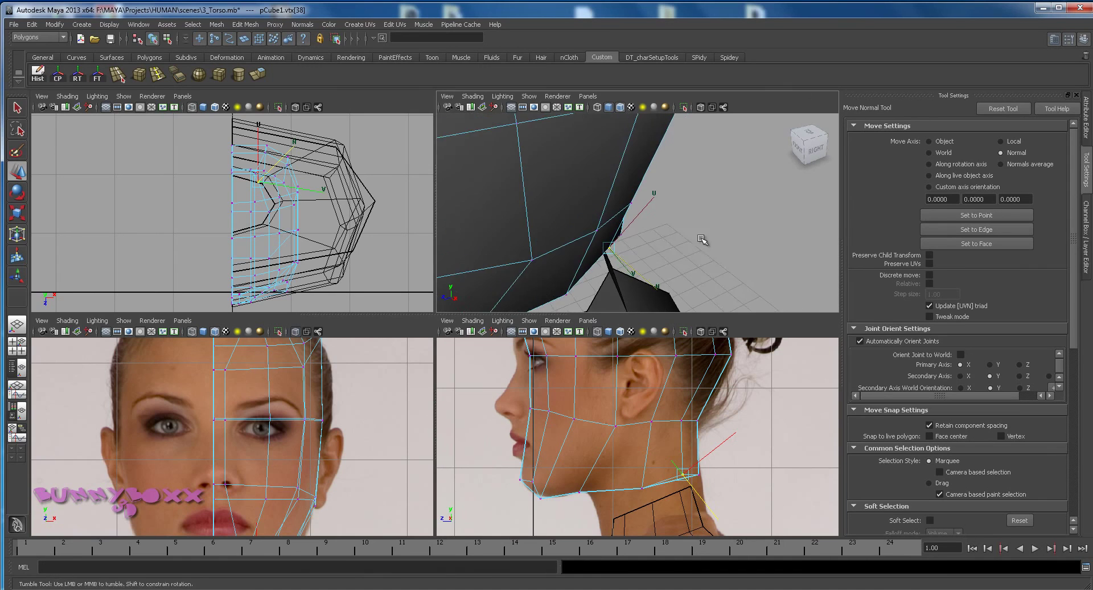
{"action": "right_click_drag", "start_coordinate": [754, 195], "coordinate": [683, 197], "text": "alt"}
{"action": "left_click_drag", "start_coordinate": [684, 196], "coordinate": [687, 174], "text": "alt"}
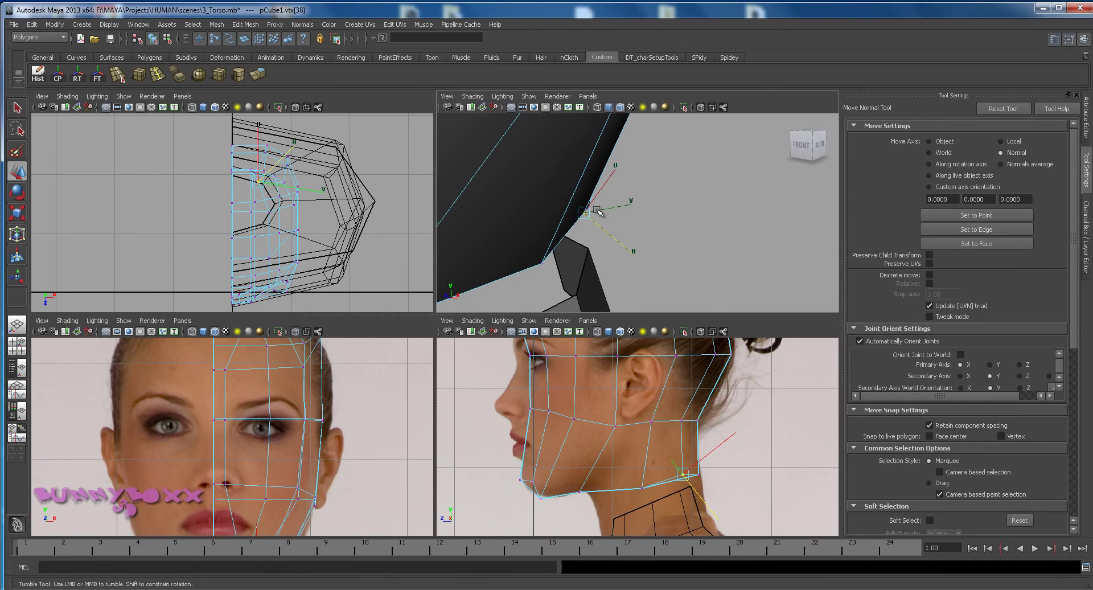
{"action": "left_click_drag", "start_coordinate": [623, 213], "coordinate": [633, 245], "text": "alt"}
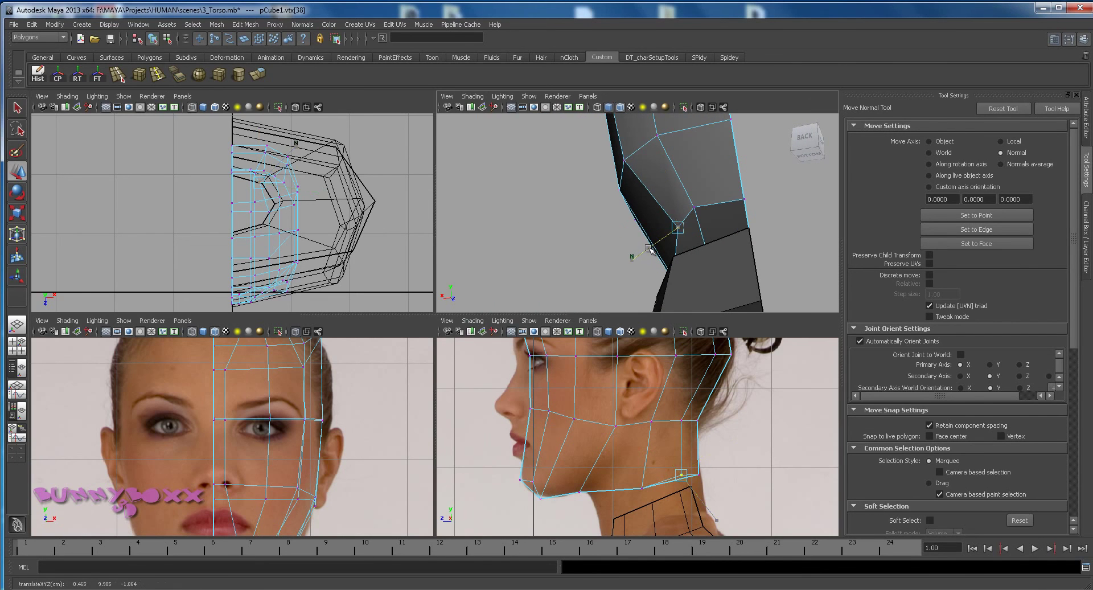
{"action": "left_click_drag", "start_coordinate": [643, 250], "coordinate": [599, 185], "text": "alt"}
{"action": "key", "text": "3"}
{"action": "key", "text": "1"}
Return the head to object mode and compare its smoothed and unsmoothed display from several sides.
{"action": "left_click", "coordinate": [594, 189]}
{"action": "right_click_drag", "start_coordinate": [601, 167], "coordinate": [600, 142]}
{"action": "left_click_drag", "start_coordinate": [626, 171], "coordinate": [724, 222], "text": "alt"}
{"action": "middle_click_drag", "start_coordinate": [608, 214], "coordinate": [743, 251], "text": "alt"}
{"action": "scroll", "coordinate": [734, 233], "scroll_direction": "down", "scroll_amount": 4}
{"action": "left_click", "coordinate": [712, 222]}
{"action": "key", "text": "3"}
{"action": "left_click", "coordinate": [751, 222]}
{"action": "left_click_drag", "start_coordinate": [763, 223], "coordinate": [629, 182], "text": "alt"}
{"action": "left_click", "coordinate": [700, 202]}
{"action": "key", "text": "1"}
{"action": "left_click_drag", "start_coordinate": [700, 202], "coordinate": [744, 217], "text": "alt"}
{"action": "middle_click_drag", "start_coordinate": [744, 217], "coordinate": [725, 223], "text": "alt"}
{"action": "scroll", "coordinate": [724, 223], "scroll_direction": "down", "scroll_amount": 3}
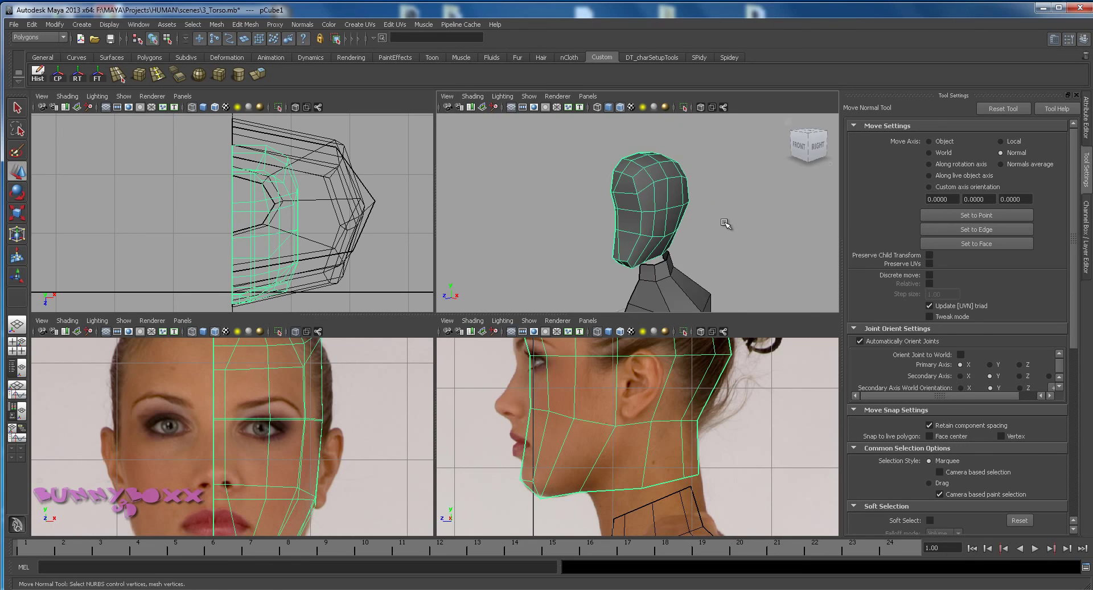
{"action": "left_click_drag", "start_coordinate": [724, 223], "coordinate": [739, 222], "text": "alt"}
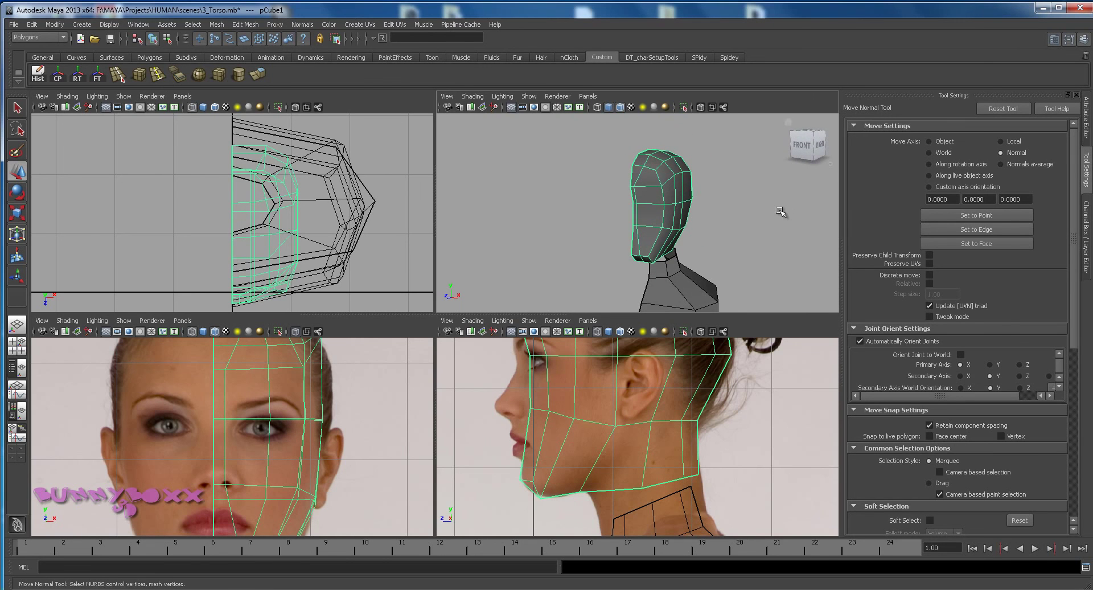
Pick out the faces on the head's underside and lower side to examine the area above the neck.
{"action": "left_click_drag", "start_coordinate": [624, 251], "coordinate": [615, 228], "text": "alt"}
{"action": "right_click_drag", "start_coordinate": [615, 227], "coordinate": [647, 237], "text": "alt"}
{"action": "left_click", "coordinate": [632, 238]}
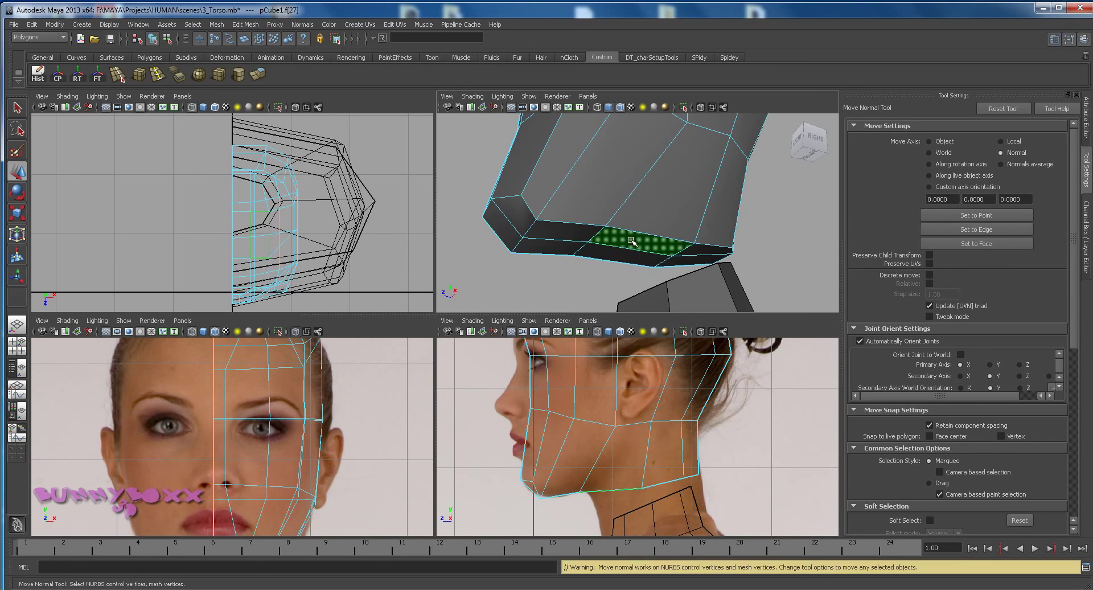
{"action": "left_click", "coordinate": [624, 253], "text": "shift"}
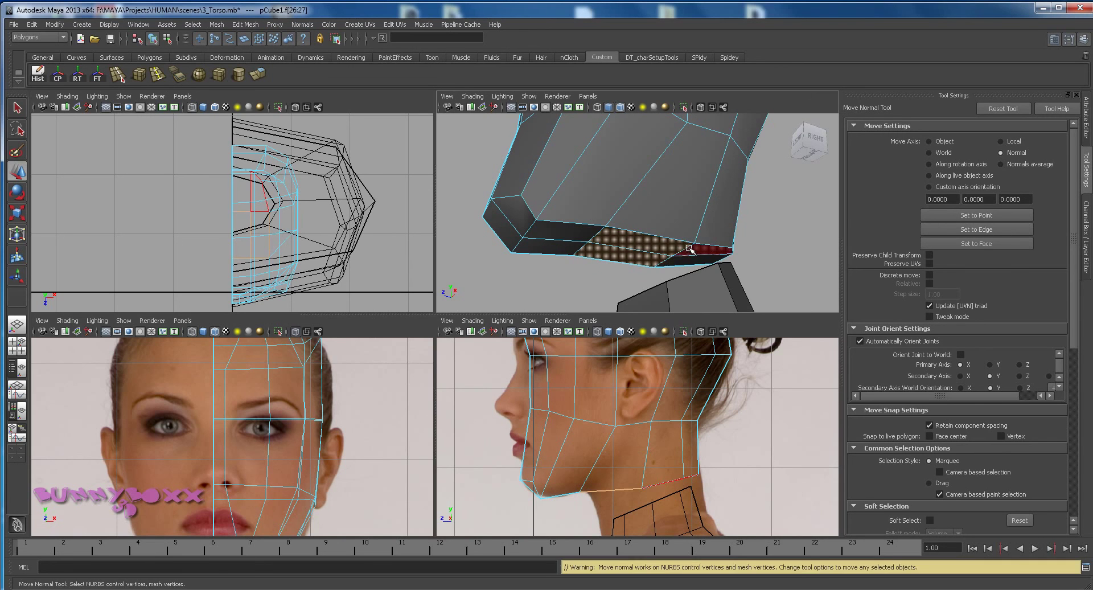
{"action": "left_click", "coordinate": [767, 262]}
{"action": "left_click_drag", "start_coordinate": [700, 203], "coordinate": [694, 226], "text": "alt"}
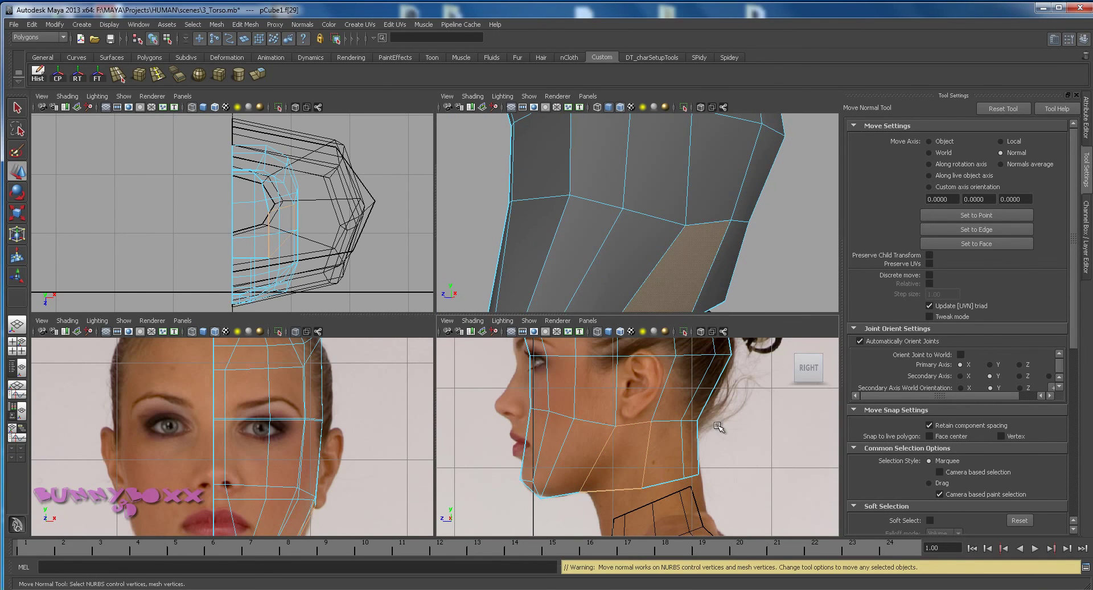
{"action": "left_click", "coordinate": [649, 404]}
Set the Move axis to World and move the middle vertex of the head's lower edge forward in the side view.
{"action": "right_click_drag", "start_coordinate": [649, 404], "coordinate": [598, 411]}
{"action": "key", "text": "space"}
{"action": "scroll", "coordinate": [578, 283], "scroll_direction": "up", "scroll_amount": 4}
{"action": "middle_click_drag", "start_coordinate": [604, 302], "coordinate": [583, 309], "text": "alt"}
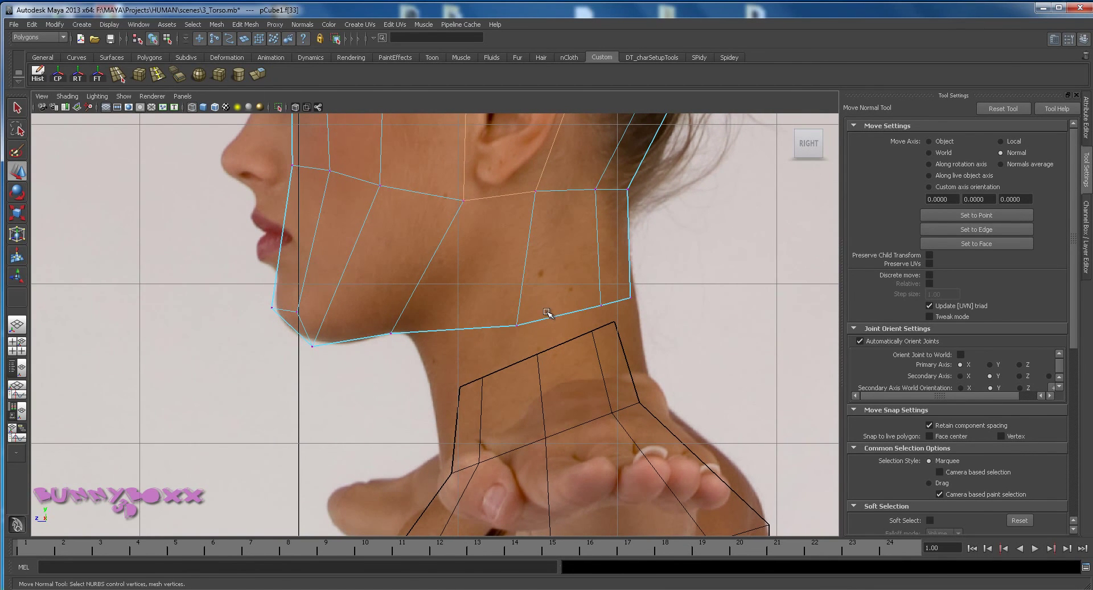
{"action": "left_click", "coordinate": [516, 326]}
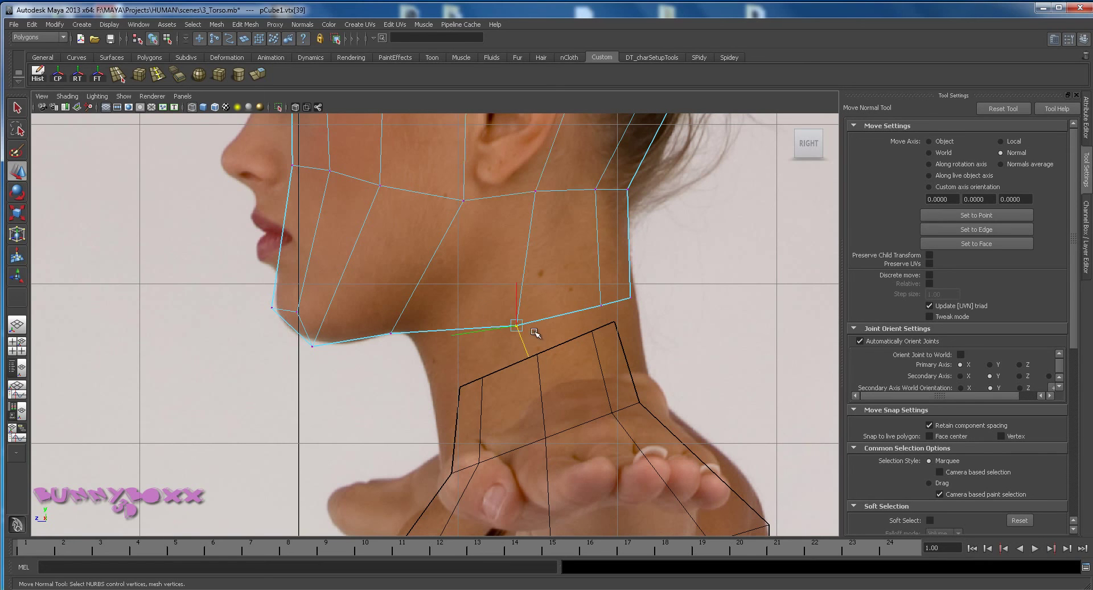
{"action": "left_click", "coordinate": [929, 153]}
{"action": "left_click_drag", "start_coordinate": [517, 326], "coordinate": [481, 329]}
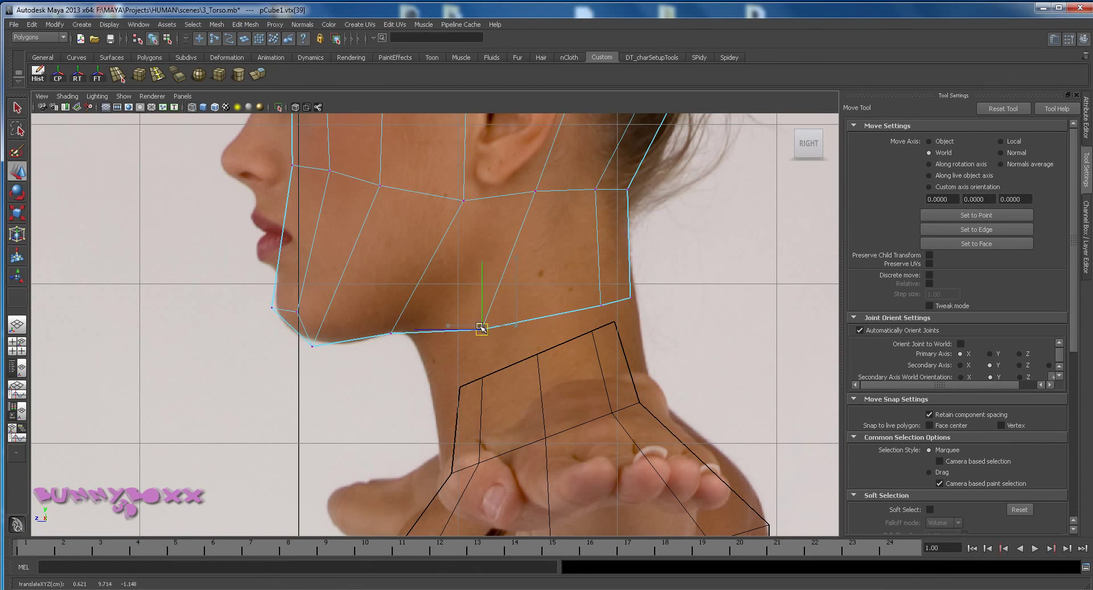
Move the two rear lower-edge positions at the nape forward so the lower columns slant evenly.
{"action": "left_click_drag", "start_coordinate": [609, 316], "coordinate": [559, 314]}
{"action": "left_click", "coordinate": [630, 297]}
{"action": "left_click_drag", "start_coordinate": [631, 296], "coordinate": [622, 299]}
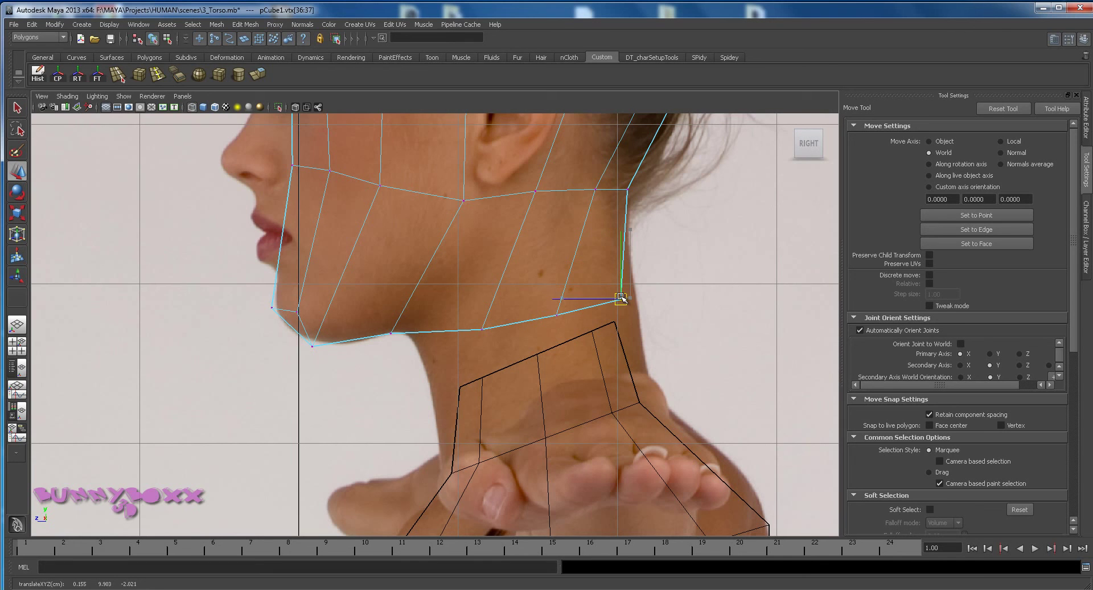
Select the eye-level vertices at the back of the head and adjust their position slightly in the side view.
{"action": "middle_click_drag", "start_coordinate": [621, 296], "coordinate": [608, 373], "text": "alt"}
{"action": "scroll", "coordinate": [592, 366], "scroll_direction": "down", "scroll_amount": 7}
{"action": "scroll", "coordinate": [528, 345], "scroll_direction": "up", "scroll_amount": 4}
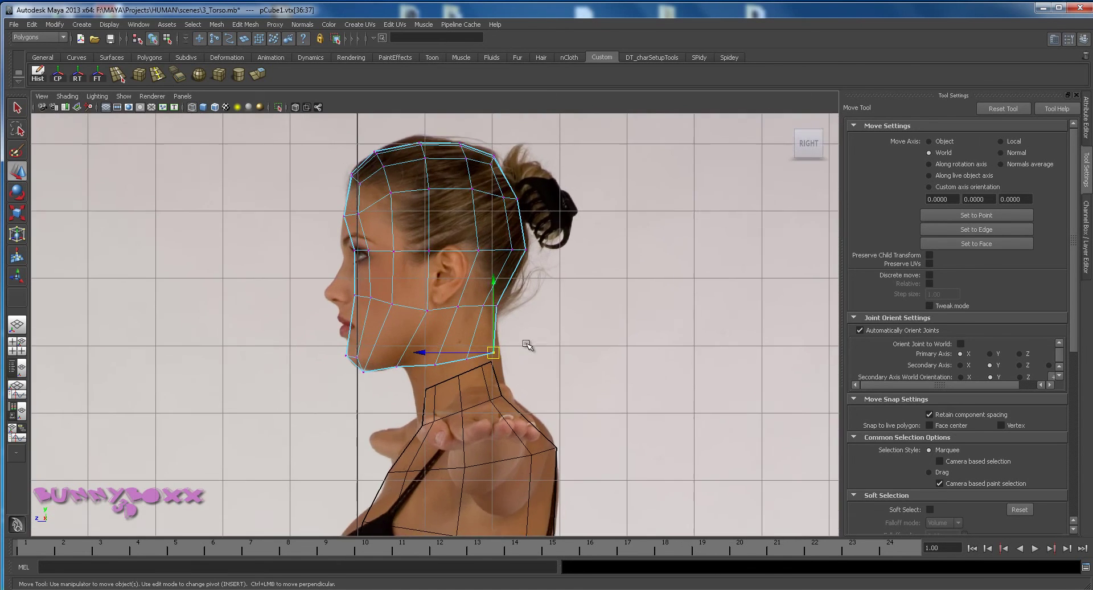
{"action": "middle_click_drag", "start_coordinate": [587, 259], "coordinate": [566, 286], "text": "alt"}
{"action": "scroll", "coordinate": [564, 284], "scroll_direction": "up", "scroll_amount": 1}
{"action": "left_click_drag", "start_coordinate": [595, 260], "coordinate": [522, 221]}
{"action": "left_click_drag", "start_coordinate": [543, 237], "coordinate": [543, 237]}
{"action": "middle_click_drag", "start_coordinate": [573, 224], "coordinate": [582, 283], "text": "alt"}
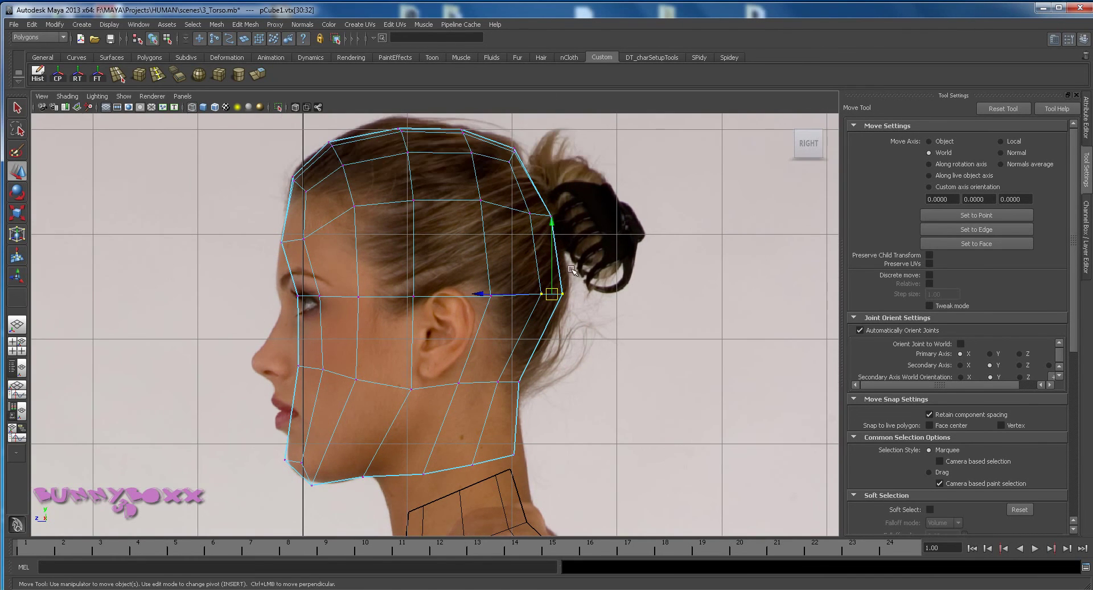
Adjust the side vertices in the row above eye level, from the back of the head to the temple, into a smoother curve.
{"action": "middle_click_drag", "start_coordinate": [561, 188], "coordinate": [560, 253], "text": "alt"}
{"action": "scroll", "coordinate": [529, 228], "scroll_direction": "up", "scroll_amount": 1}
{"action": "left_click", "coordinate": [514, 217]}
{"action": "left_click", "coordinate": [484, 261]}
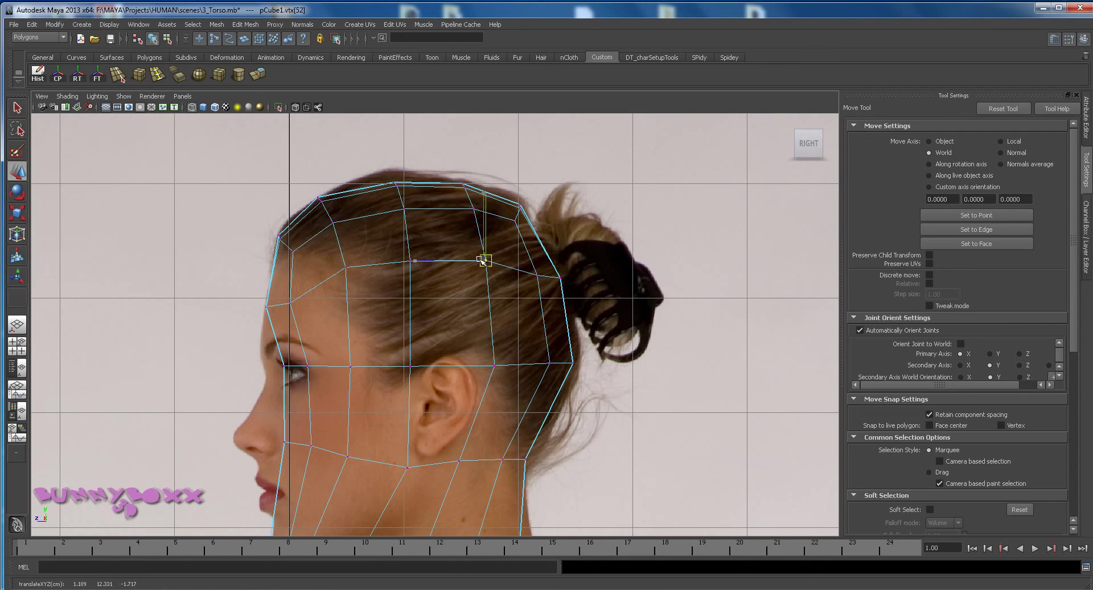
{"action": "left_click", "coordinate": [414, 261]}
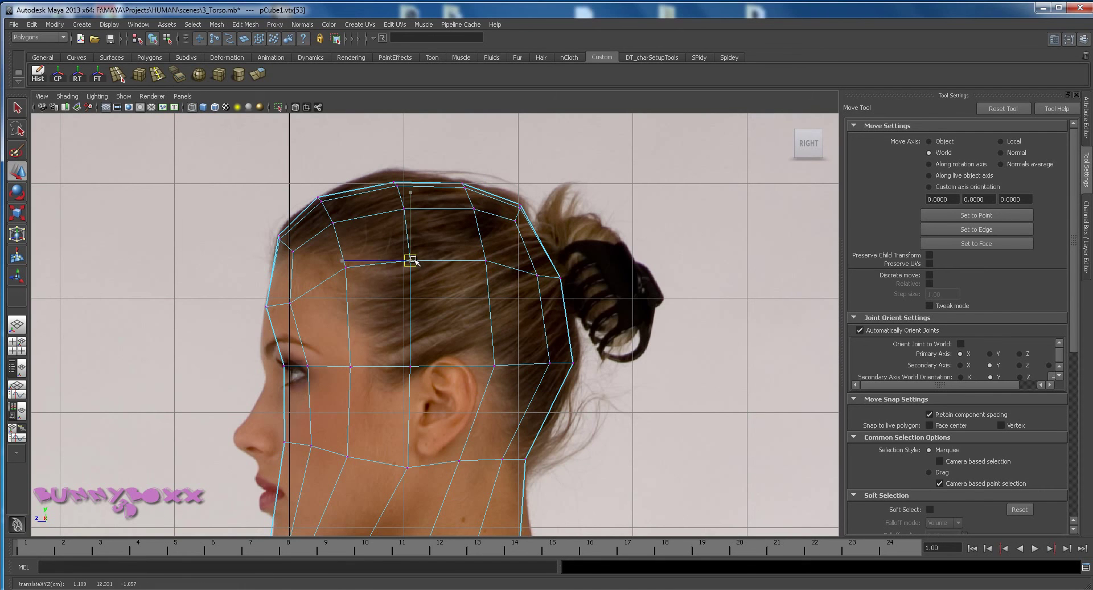
{"action": "middle_click_drag", "start_coordinate": [467, 320], "coordinate": [541, 234], "text": "alt"}
{"action": "left_click", "coordinate": [420, 191]}
{"action": "left_click_drag", "start_coordinate": [421, 191], "coordinate": [421, 193]}
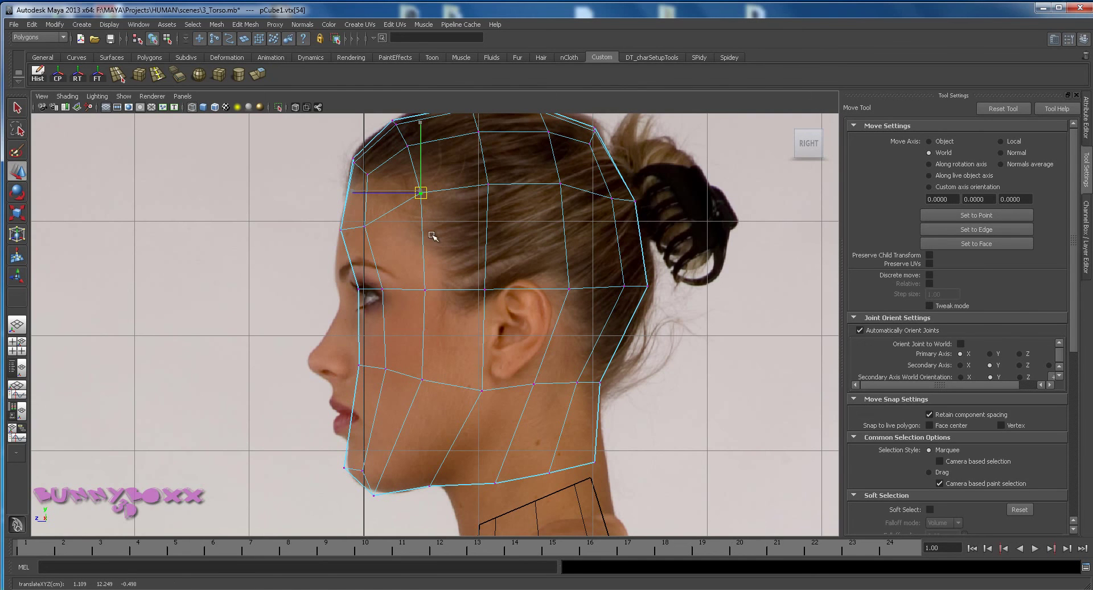
Move the chin's bottom vertices and the vertex just above them to follow the chin in the side reference.
{"action": "middle_click_drag", "start_coordinate": [441, 376], "coordinate": [492, 244], "text": "alt"}
{"action": "left_click_drag", "start_coordinate": [381, 376], "coordinate": [390, 356]}
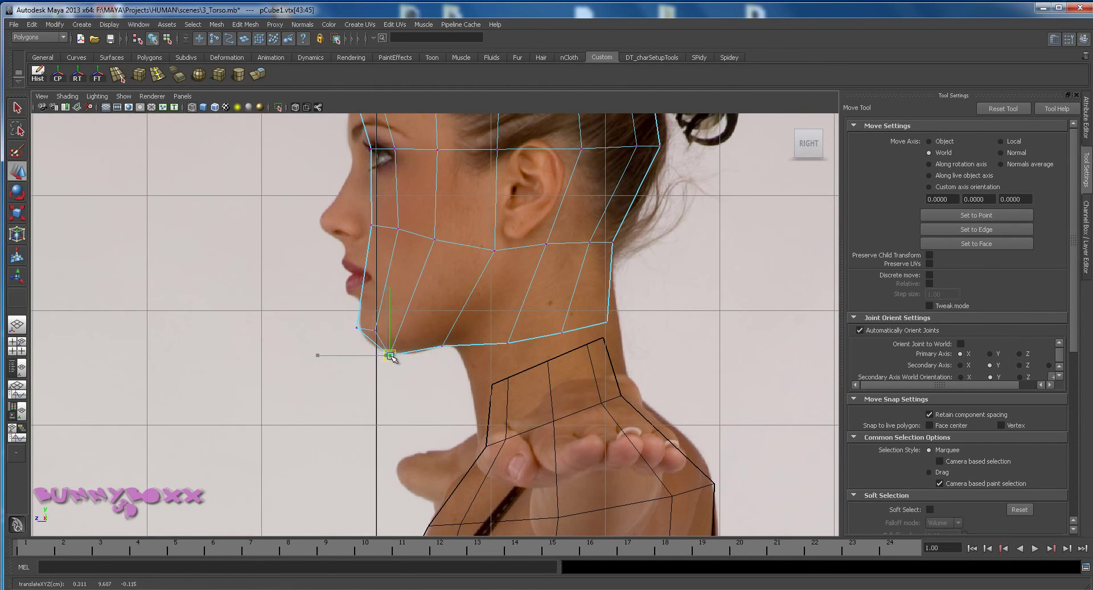
{"action": "left_click", "coordinate": [376, 330]}
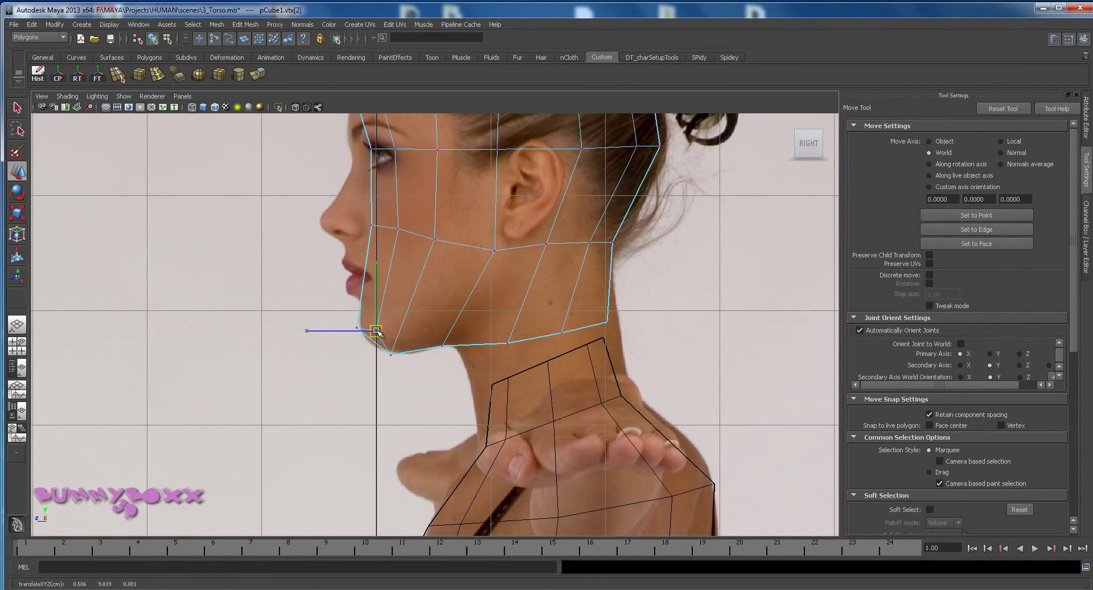
{"action": "middle_click_drag", "start_coordinate": [520, 345], "coordinate": [463, 332], "text": "alt"}
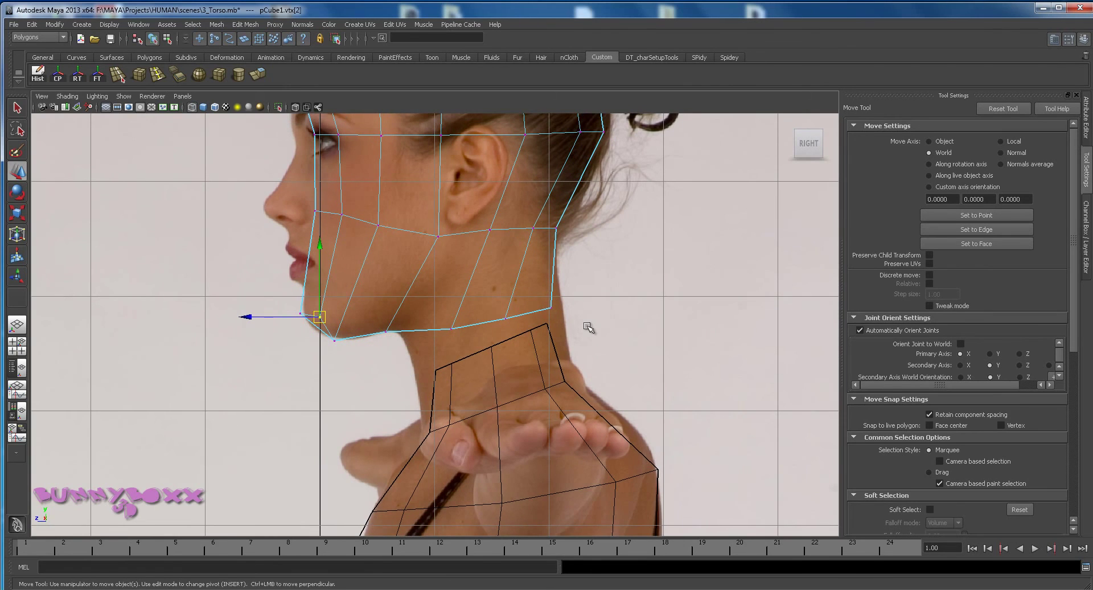
{"action": "right_click_drag", "start_coordinate": [592, 266], "coordinate": [505, 308], "text": "alt"}
{"action": "scroll", "coordinate": [511, 326], "scroll_direction": "up", "scroll_amount": 1}
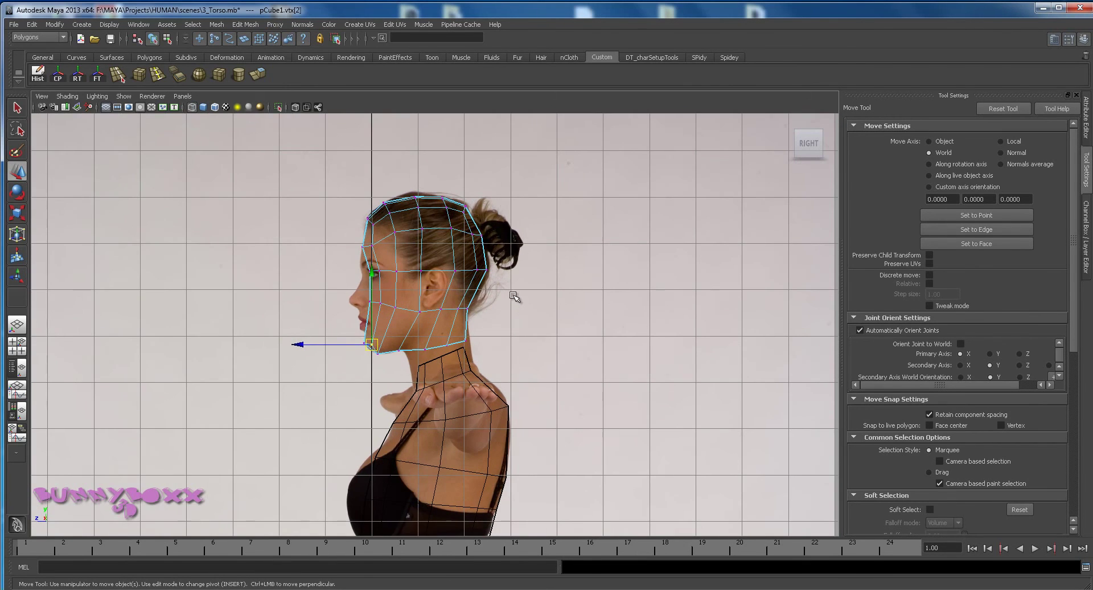
Examine the blocked-out head in the perspective view and against the side reference image.
{"action": "key", "text": "space"}
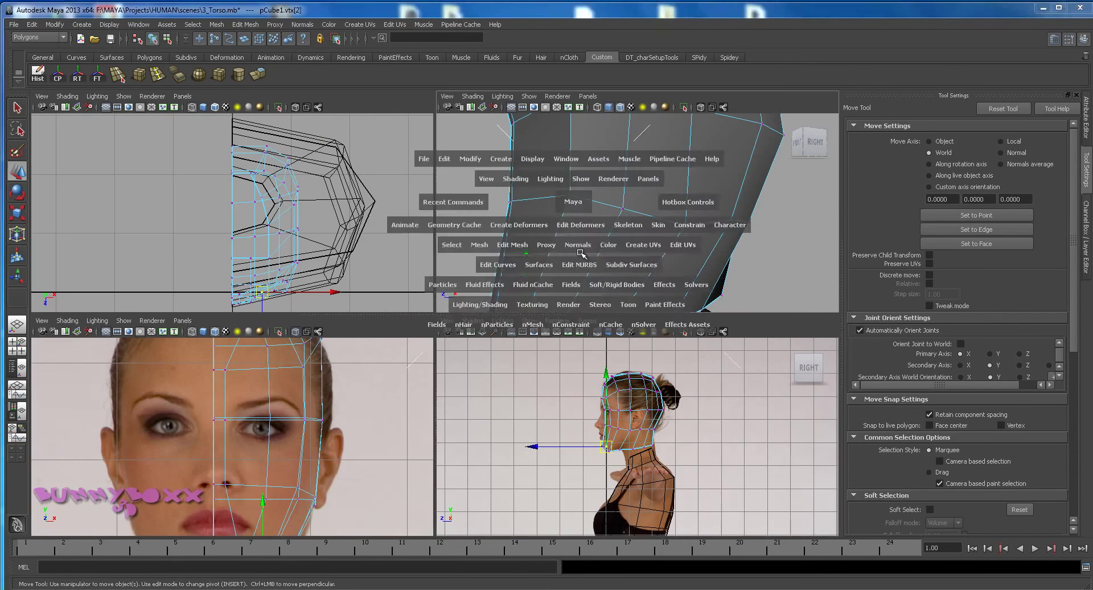
{"action": "key", "text": "space"}
{"action": "scroll", "coordinate": [608, 271], "scroll_direction": "down", "scroll_amount": 5}
{"action": "left_click_drag", "start_coordinate": [614, 295], "coordinate": [440, 279], "text": "alt"}
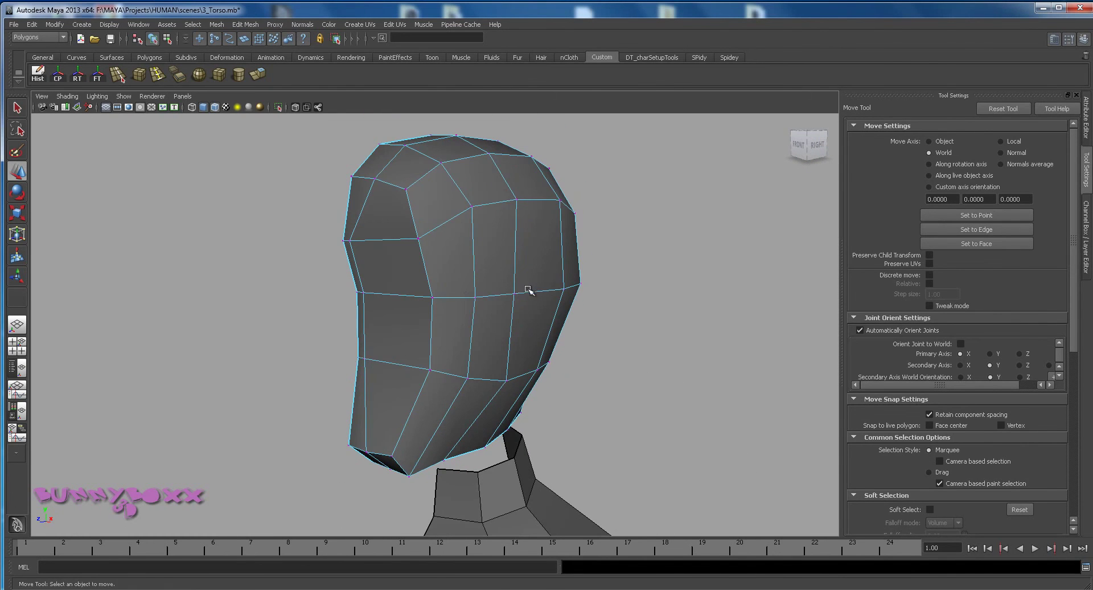
{"action": "scroll", "coordinate": [525, 291], "scroll_direction": "down", "scroll_amount": 3}
{"action": "key", "text": "space"}
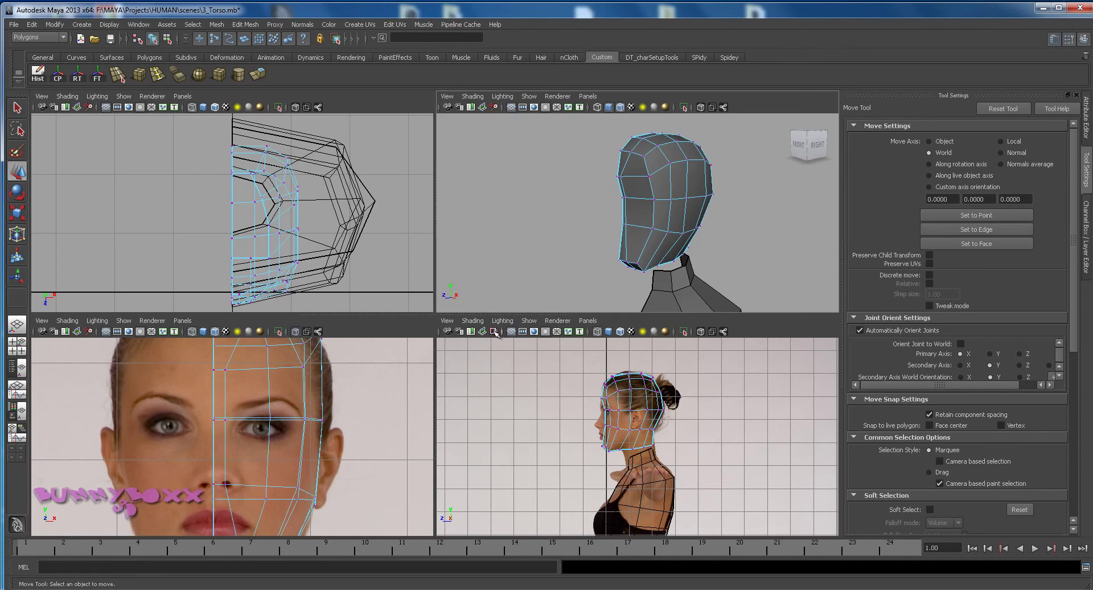
{"action": "scroll", "coordinate": [557, 446], "scroll_direction": "up", "scroll_amount": 5}
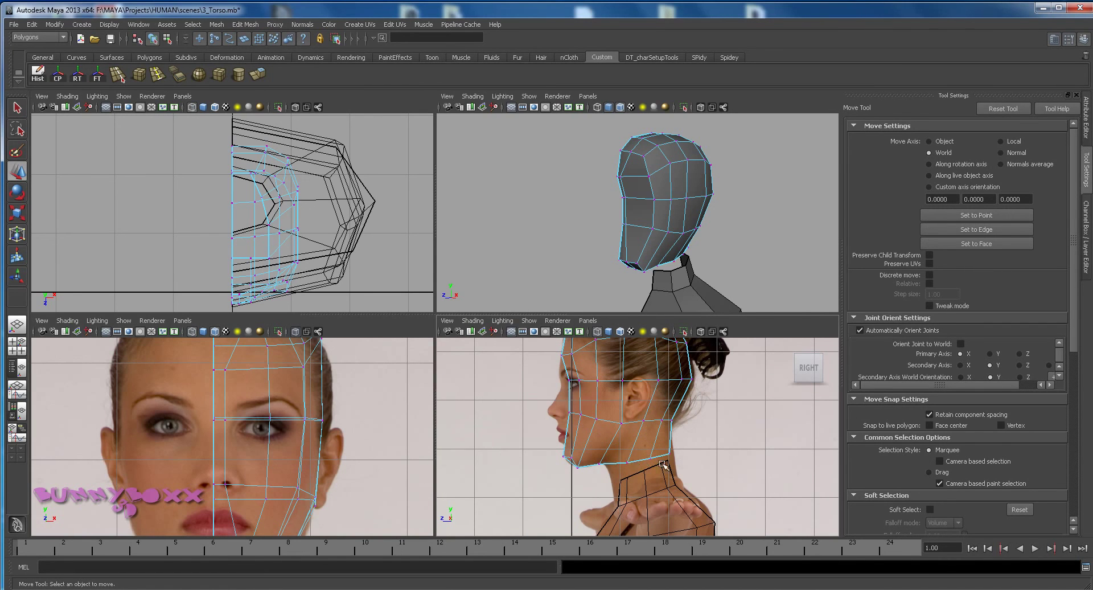
{"action": "middle_click_drag", "start_coordinate": [656, 449], "coordinate": [616, 480], "text": "alt"}
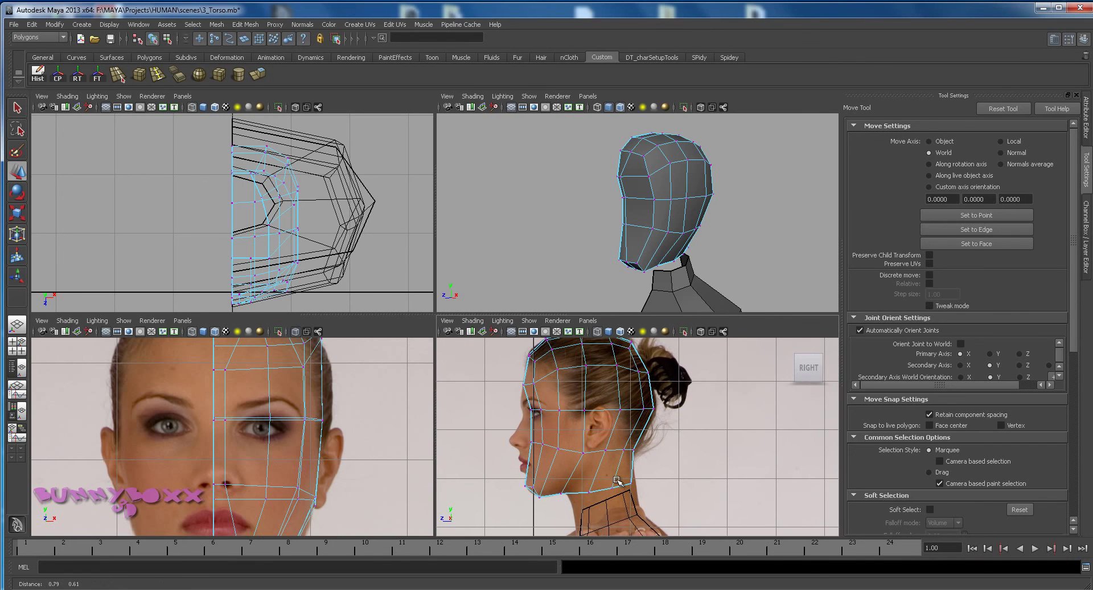
{"action": "middle_click_drag", "start_coordinate": [666, 400], "coordinate": [663, 427], "text": "alt"}
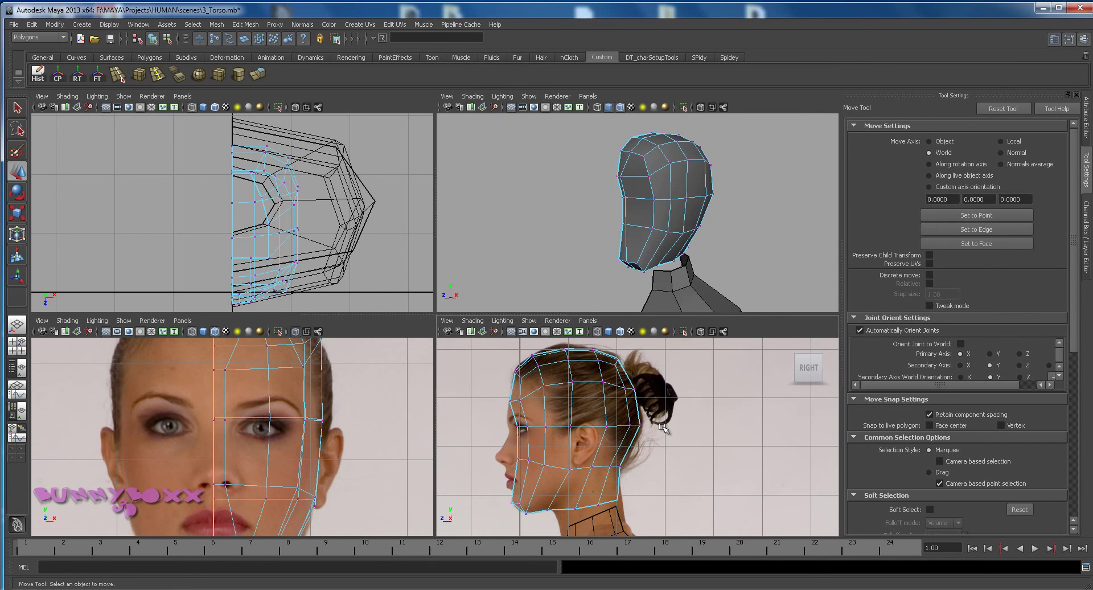
Return the head to object mode, deselect it, and show it in a full-size perspective view.
{"action": "mouse_move", "coordinate": [597, 376]}
{"action": "right_mouse_down"}
{"action": "mouse_move", "coordinate": [608, 373]}
{"action": "mouse_move", "coordinate": [601, 358]}
{"action": "right_mouse_up"}
{"action": "left_click", "coordinate": [538, 186]}
{"action": "right_click", "coordinate": [637, 189]}
{"action": "left_click", "coordinate": [737, 193]}
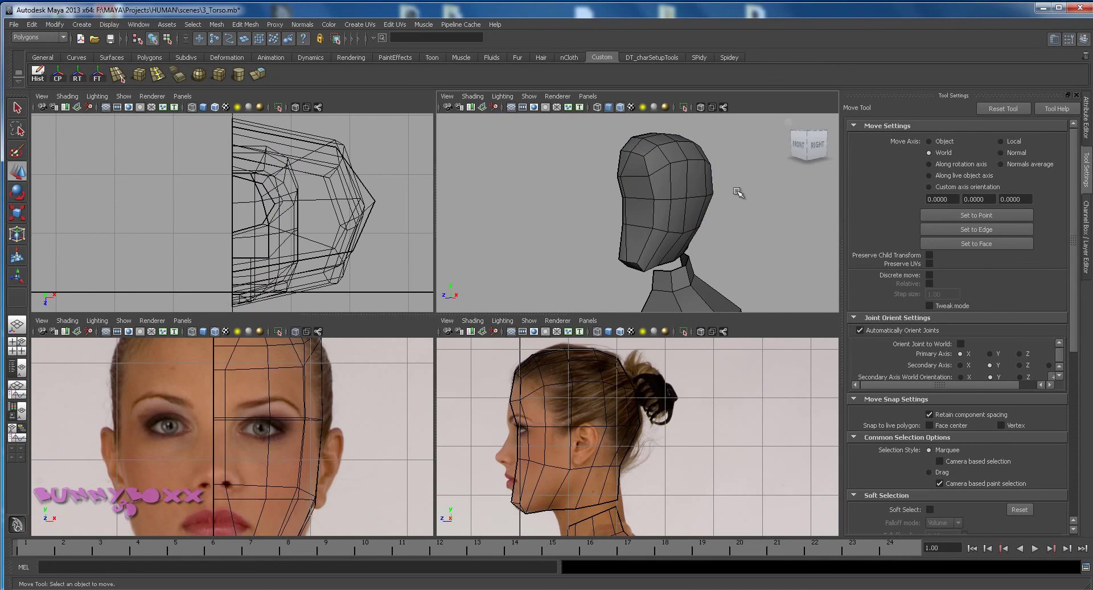
{"action": "left_click_drag", "start_coordinate": [737, 196], "coordinate": [696, 200], "text": "alt"}
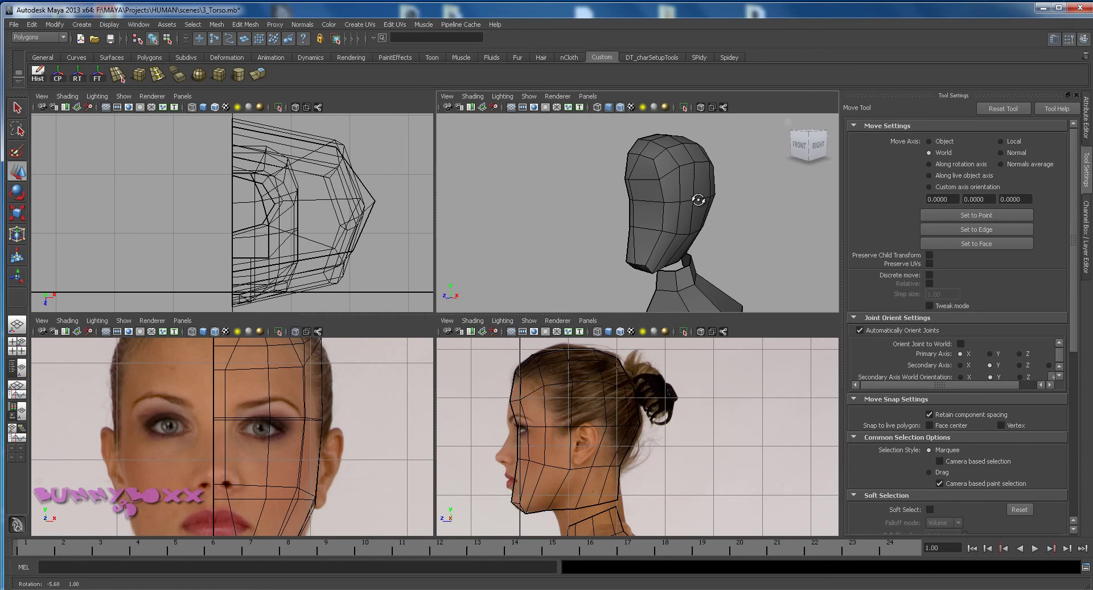
{"action": "key", "text": "space"}
{"action": "middle_click_drag", "start_coordinate": [666, 293], "coordinate": [587, 284], "text": "alt"}
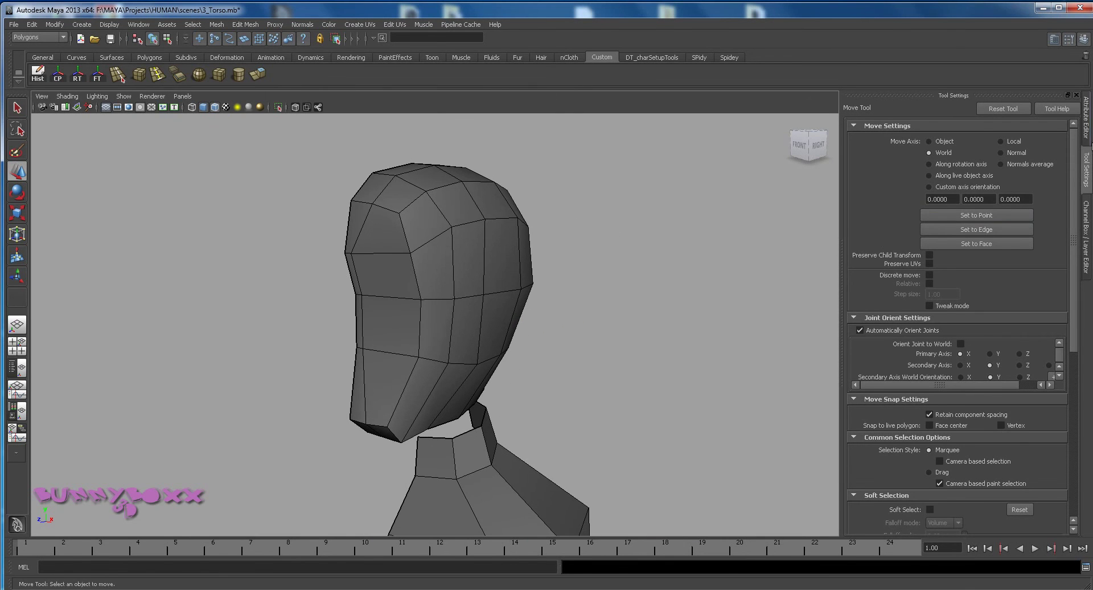
Show the head mesh's attributes, switch to the Channel Box / Layer Editor, and deselect the head to view it with the torso.
{"action": "left_click", "coordinate": [1087, 206]}
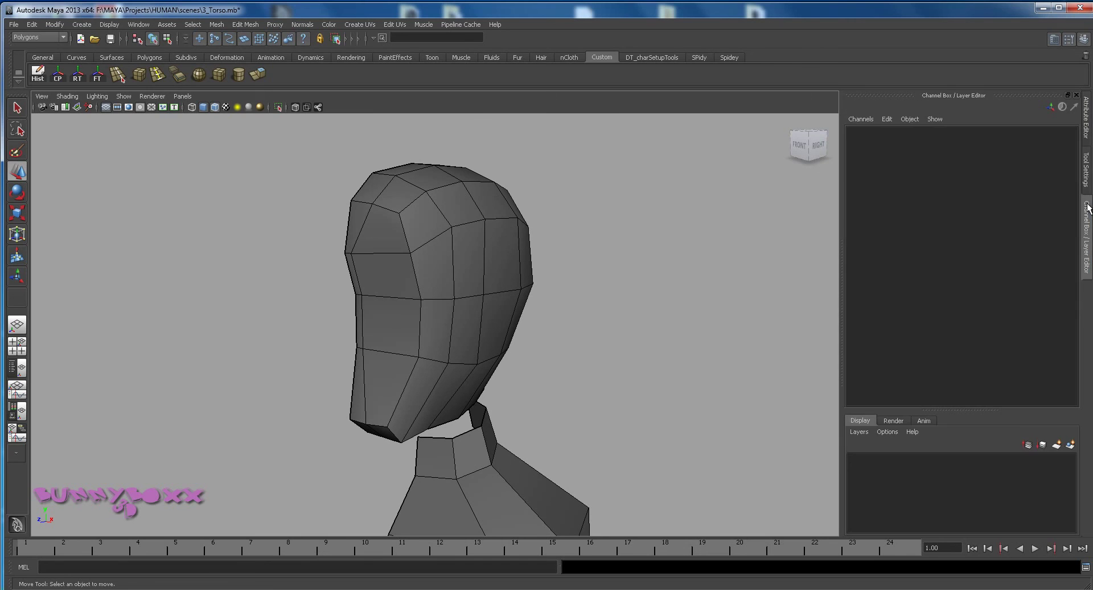
{"action": "left_click", "coordinate": [1088, 132]}
{"action": "left_click", "coordinate": [410, 246]}
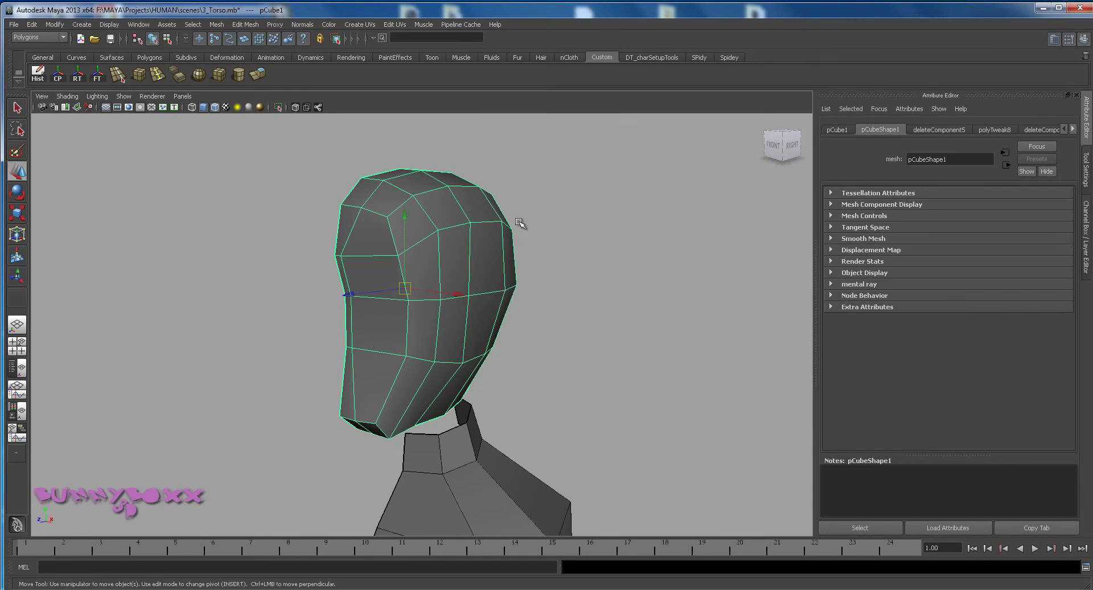
{"action": "left_click", "coordinate": [1087, 219]}
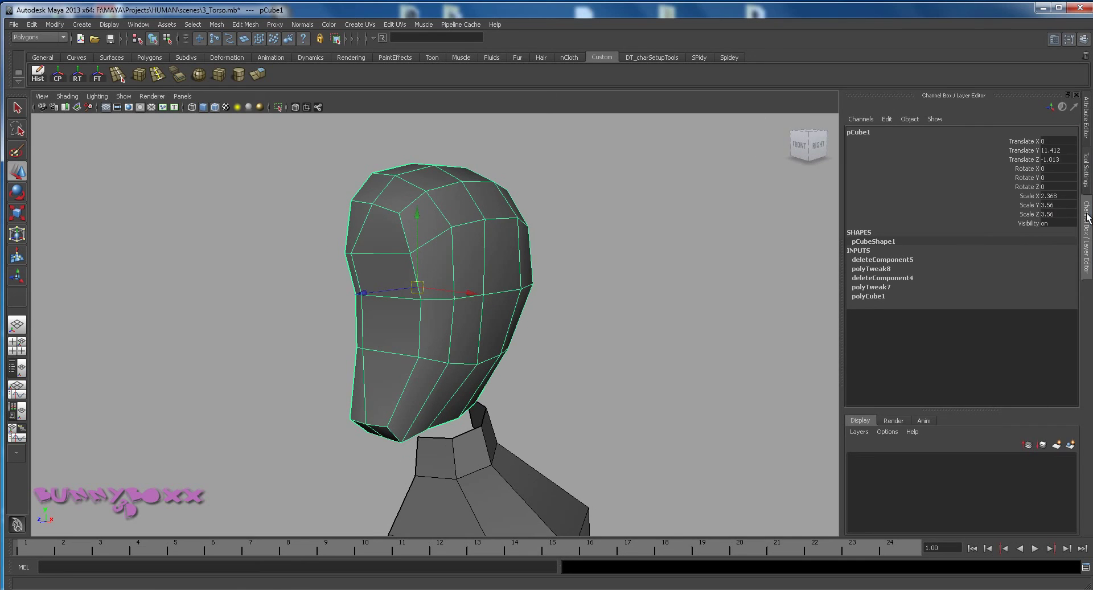
{"action": "left_click", "coordinate": [544, 225]}
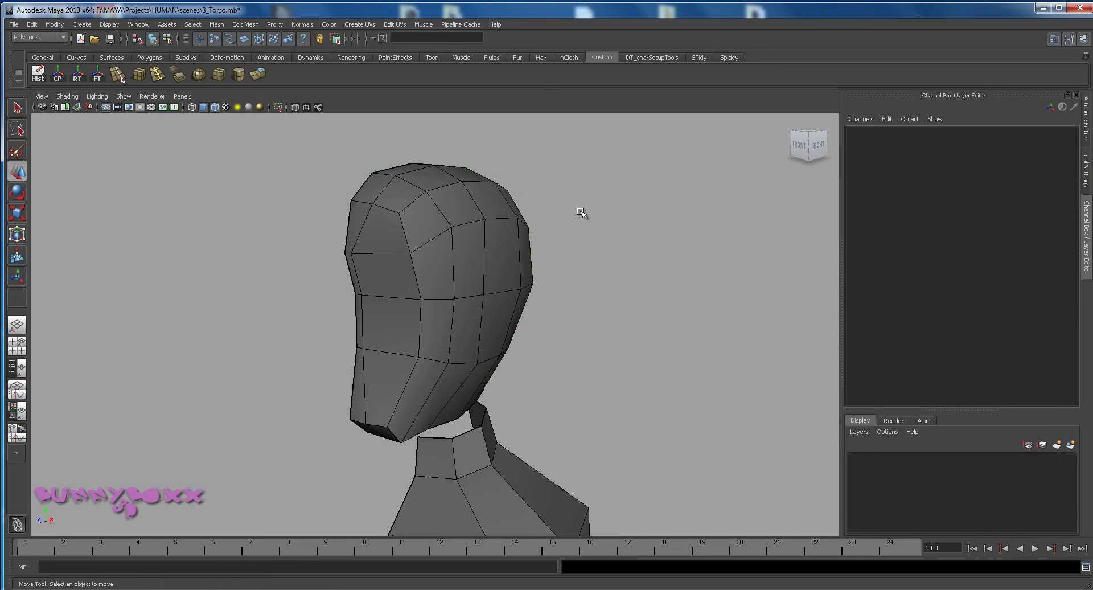
{"action": "scroll", "coordinate": [547, 227], "scroll_direction": "down", "scroll_amount": 6}
{"action": "middle_click_drag", "start_coordinate": [569, 287], "coordinate": [585, 184], "text": "alt"}
{"action": "scroll", "coordinate": [593, 196], "scroll_direction": "down", "scroll_amount": 2}
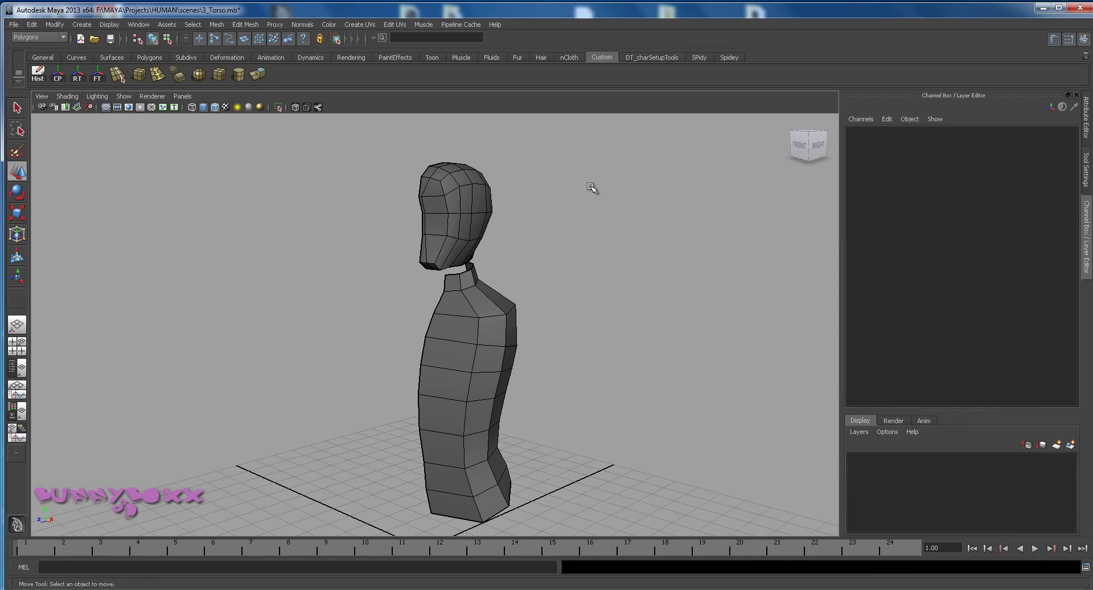